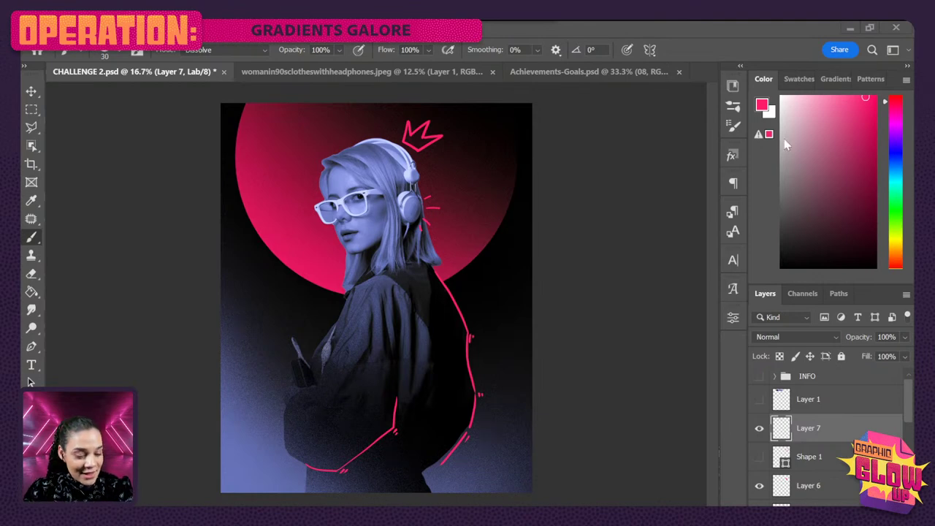
Group Layer 1 through BACKGROUND into Group 1, then hide Group 1 for a blank canvas.
{"action": "left_click", "coordinate": [845, 404]}
{"action": "scroll", "coordinate": [846, 408], "scroll_direction": "down", "scroll_amount": 5}
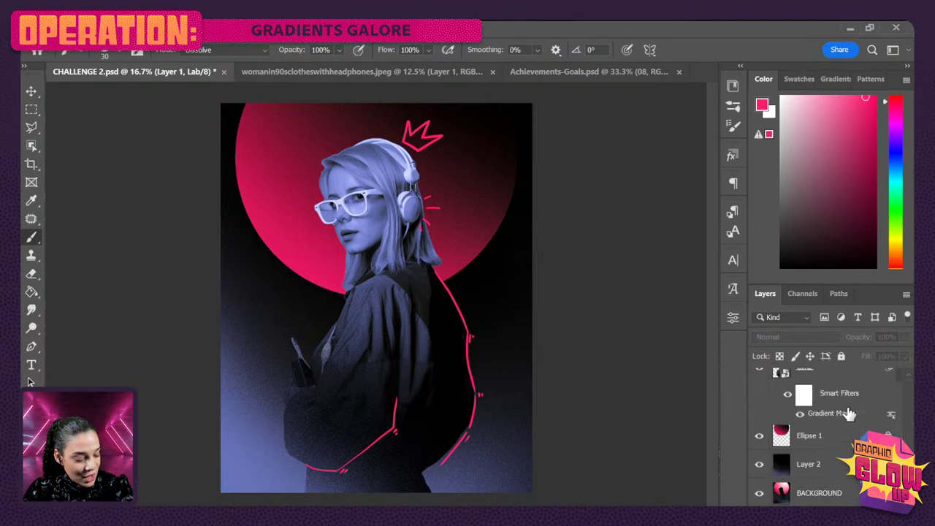
{"action": "left_click", "coordinate": [855, 497], "text": "shift"}
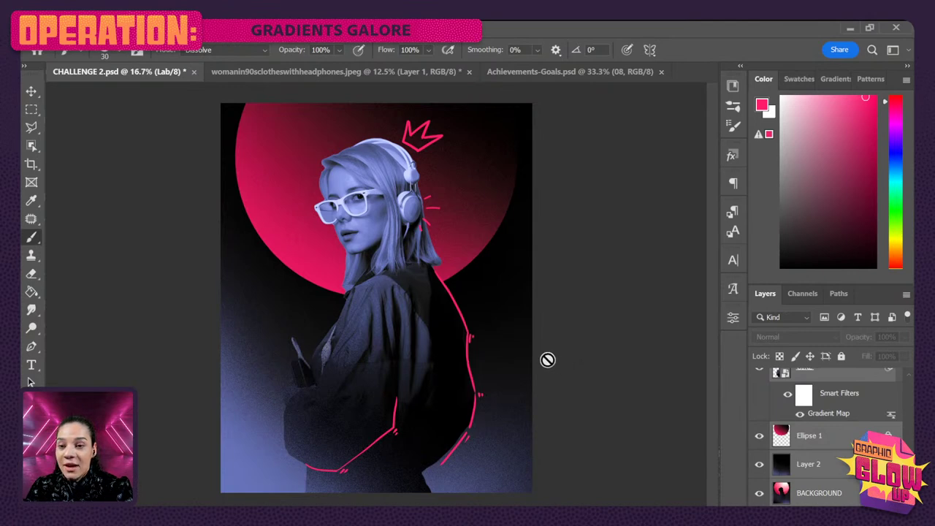
{"action": "key", "text": "v"}
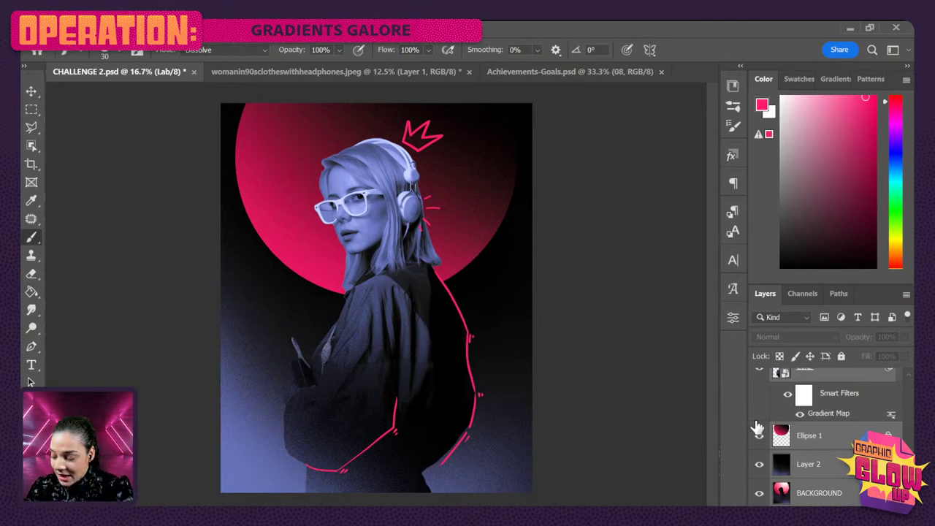
{"action": "key", "text": "ctrl+g"}
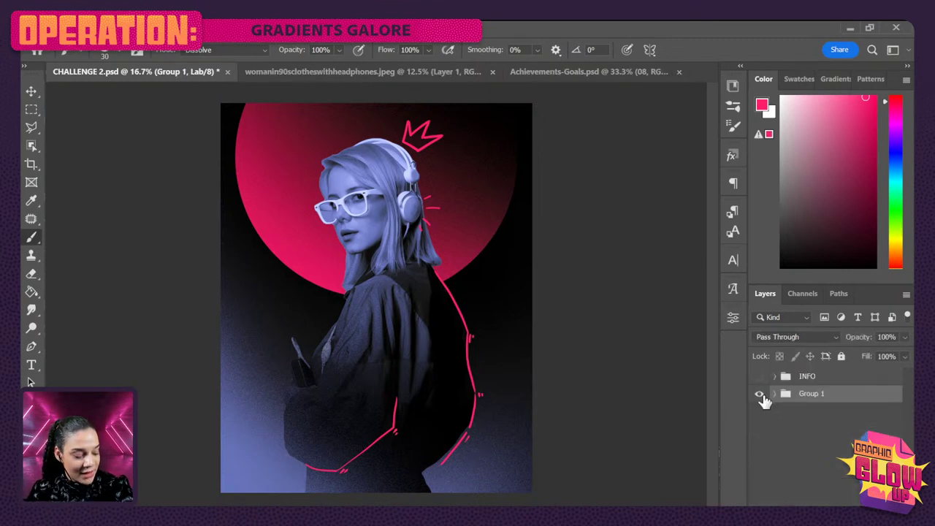
{"action": "left_click", "coordinate": [760, 394]}
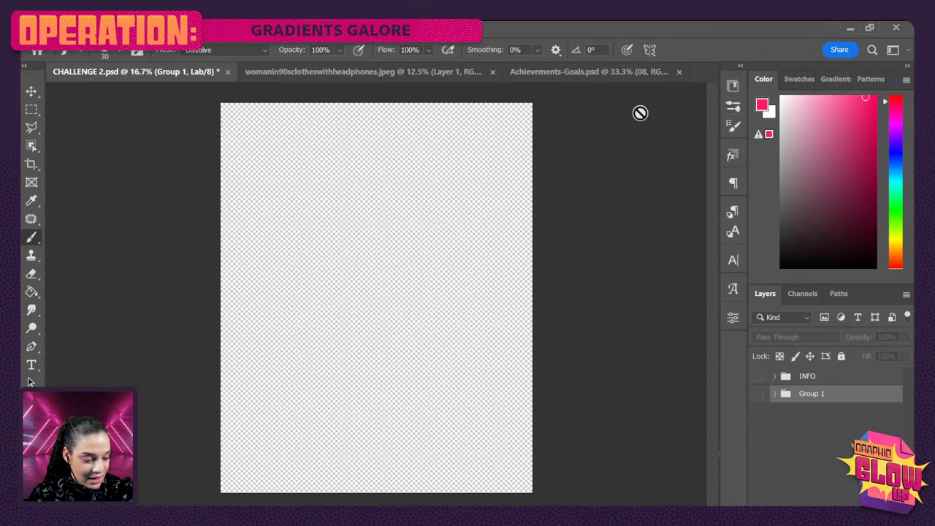
Show the Libraries panel's Not grouped swatches, then switch to the Adobe Color browser window.
{"action": "left_click", "coordinate": [733, 86]}
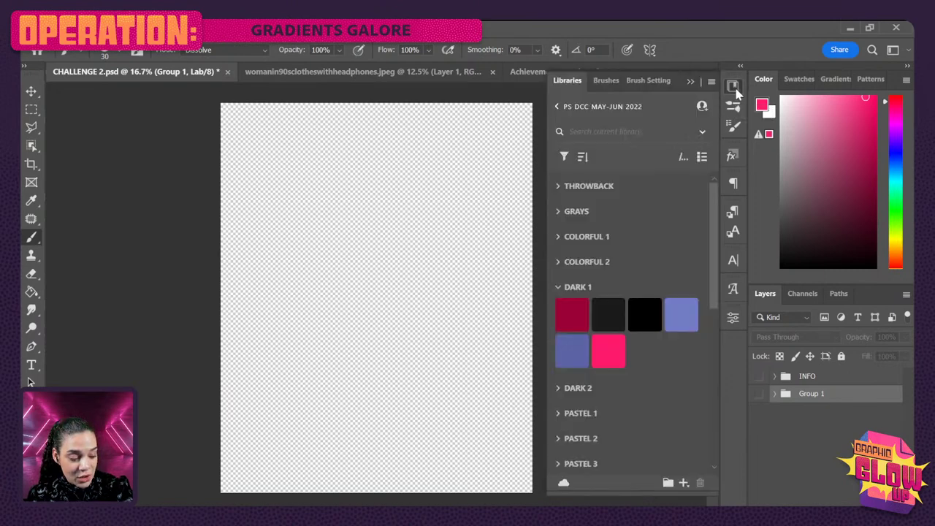
{"action": "scroll", "coordinate": [605, 296], "scroll_direction": "down", "scroll_amount": 10}
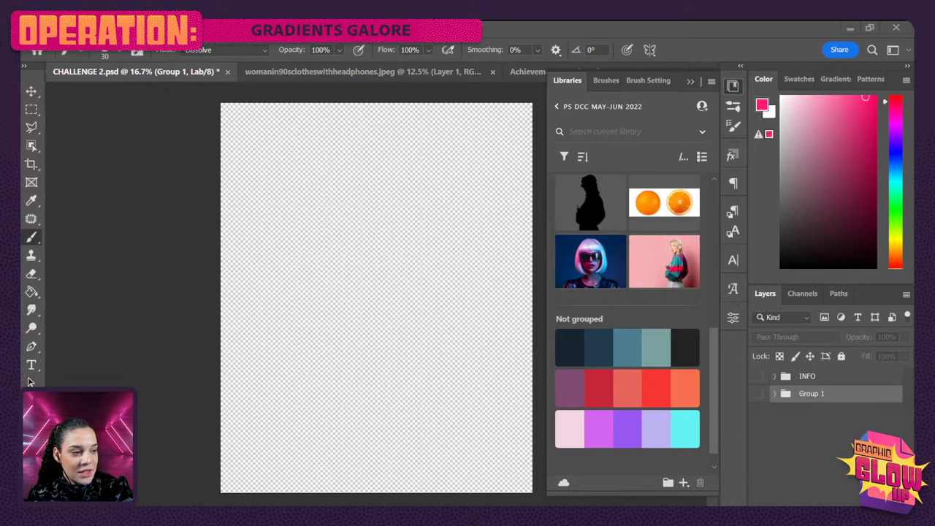
{"action": "key", "text": "alt+Tab"}
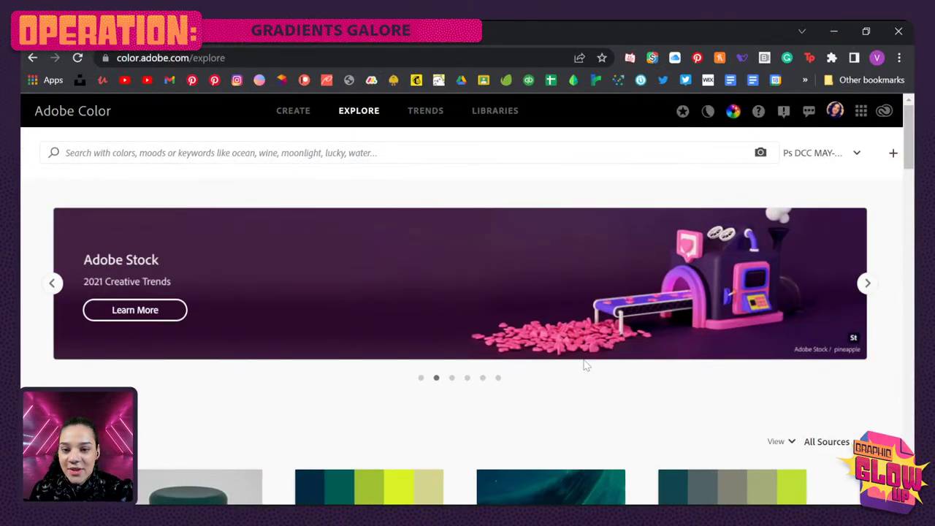
Add the teal and red calligraphy colour theme to the library.
{"action": "scroll", "coordinate": [584, 366], "scroll_direction": "down", "scroll_amount": 3}
{"action": "scroll", "coordinate": [584, 365], "scroll_direction": "down", "scroll_amount": 5}
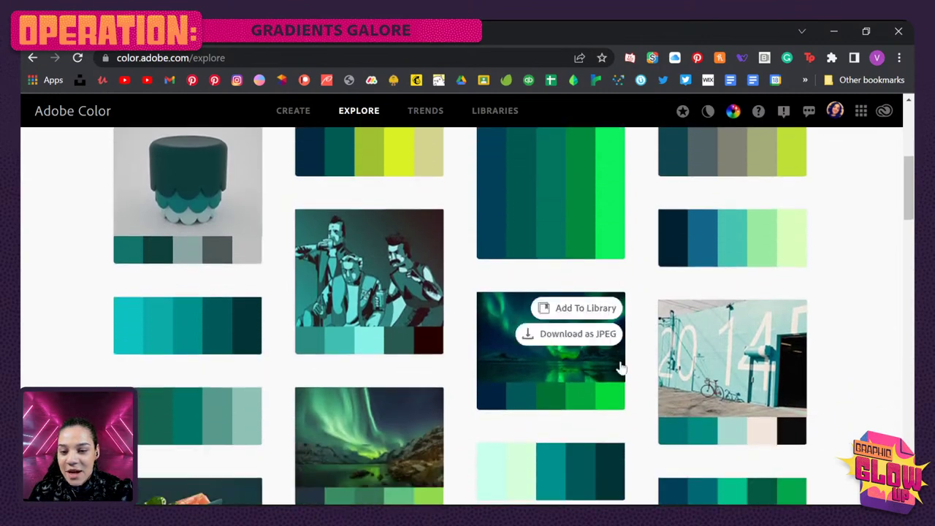
{"action": "scroll", "coordinate": [679, 370], "scroll_direction": "down", "scroll_amount": 4}
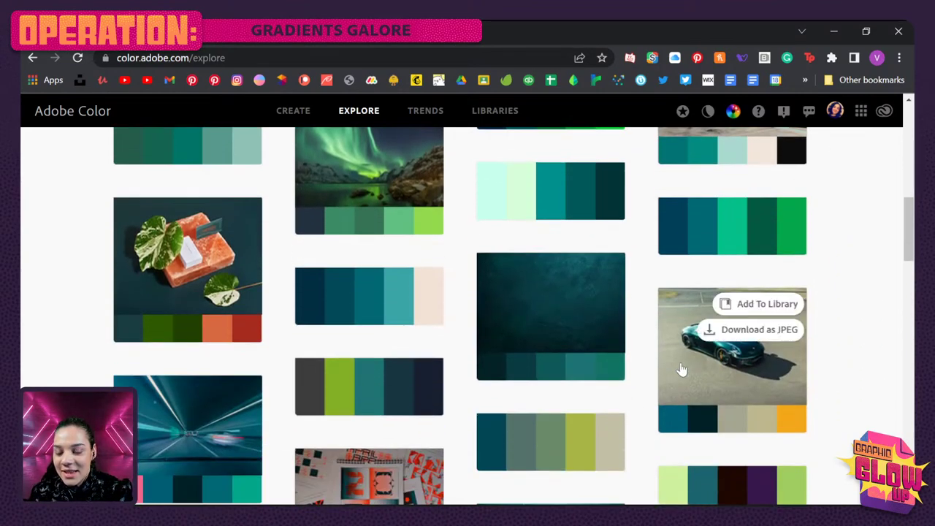
{"action": "scroll", "coordinate": [679, 370], "scroll_direction": "down", "scroll_amount": 1}
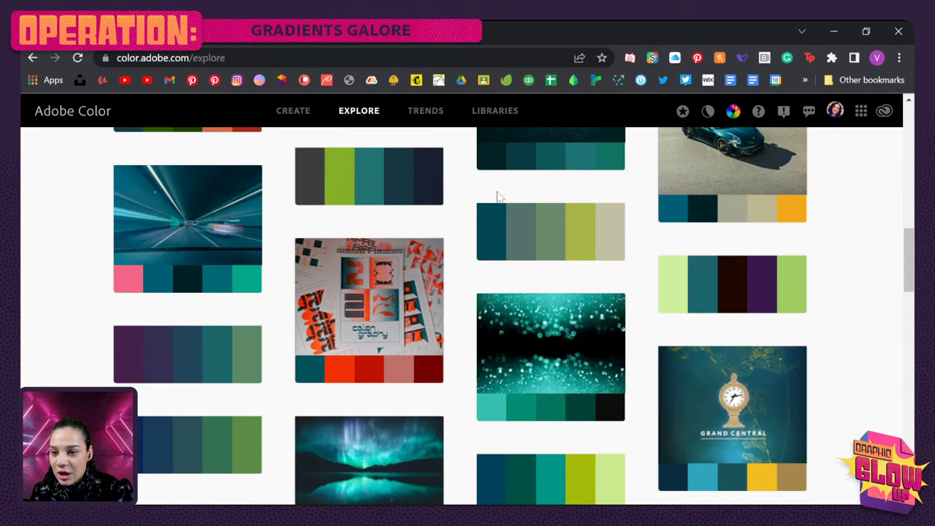
{"action": "mouse_move", "coordinate": [373, 328]}
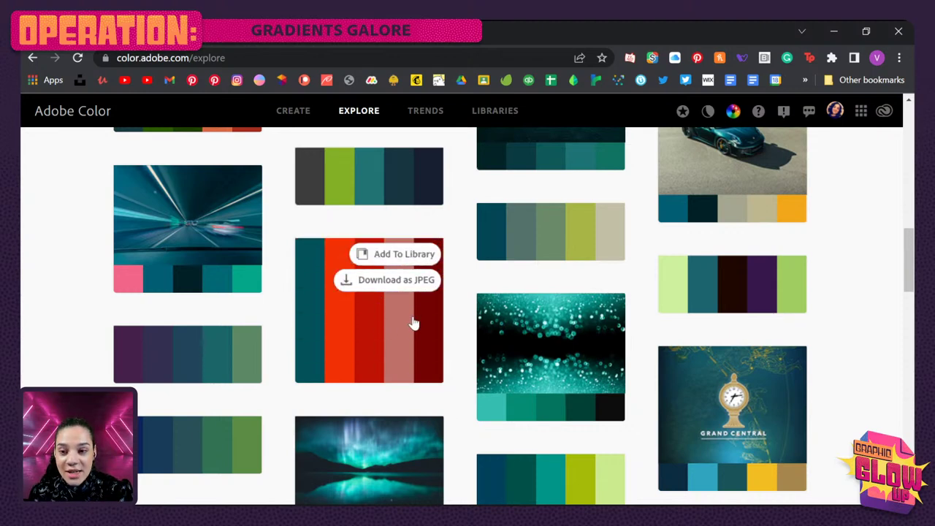
{"action": "left_click", "coordinate": [422, 258]}
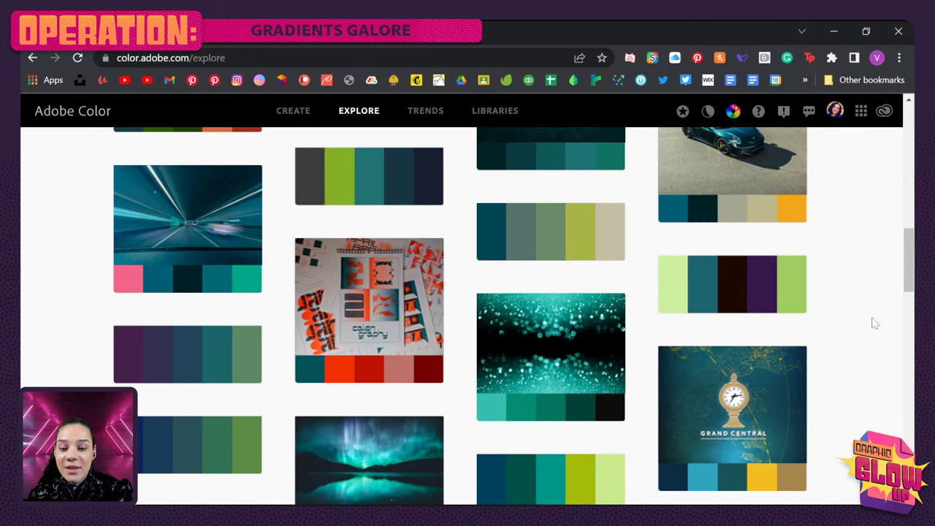
Save the dark green and olive colour theme to the library.
{"action": "scroll", "coordinate": [875, 324], "scroll_direction": "down", "scroll_amount": 5}
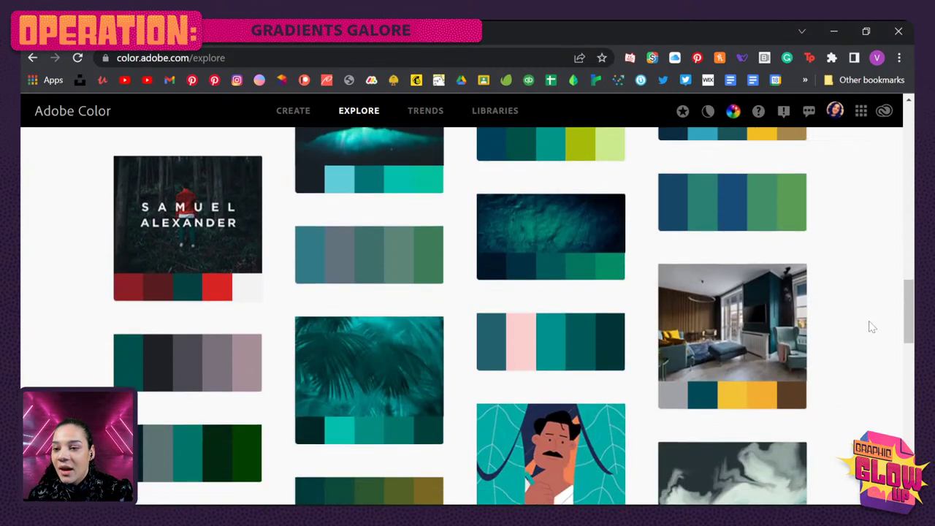
{"action": "scroll", "coordinate": [872, 327], "scroll_direction": "down", "scroll_amount": 3}
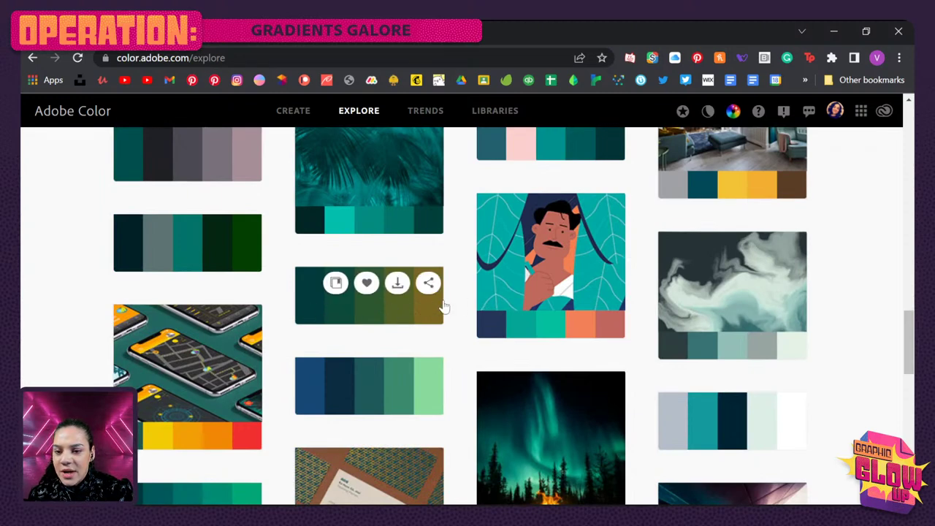
{"action": "left_click", "coordinate": [336, 285]}
Scroll to the bottom of the Explore results and load page 2.
{"action": "scroll", "coordinate": [334, 363], "scroll_direction": "down", "scroll_amount": 2}
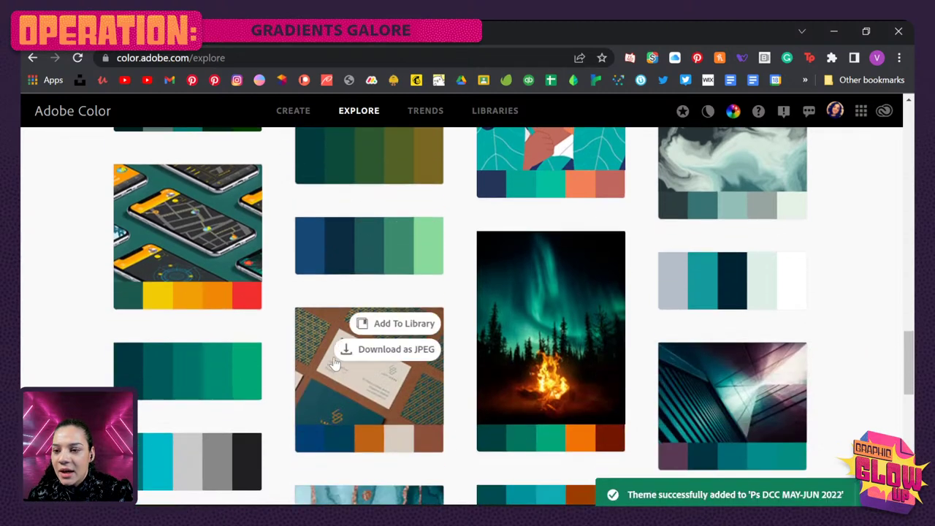
{"action": "mouse_move", "coordinate": [195, 305]}
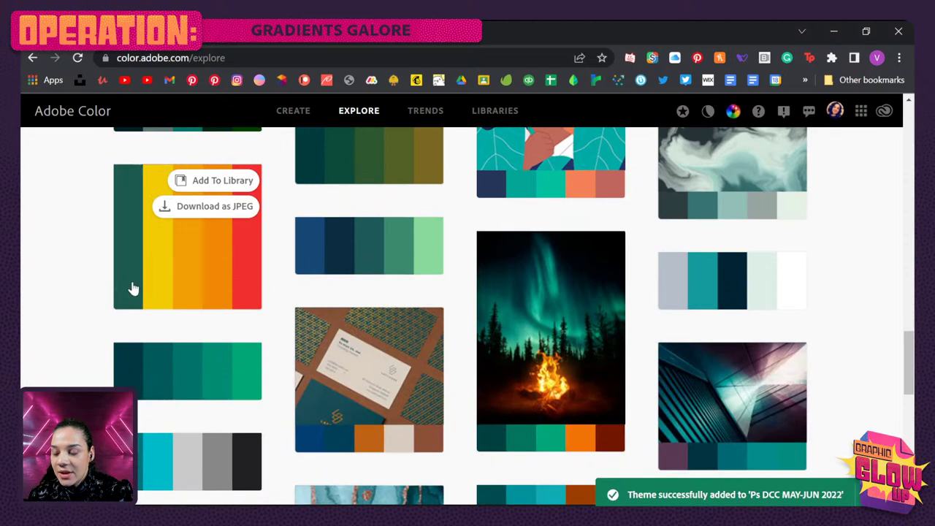
{"action": "mouse_move", "coordinate": [596, 293]}
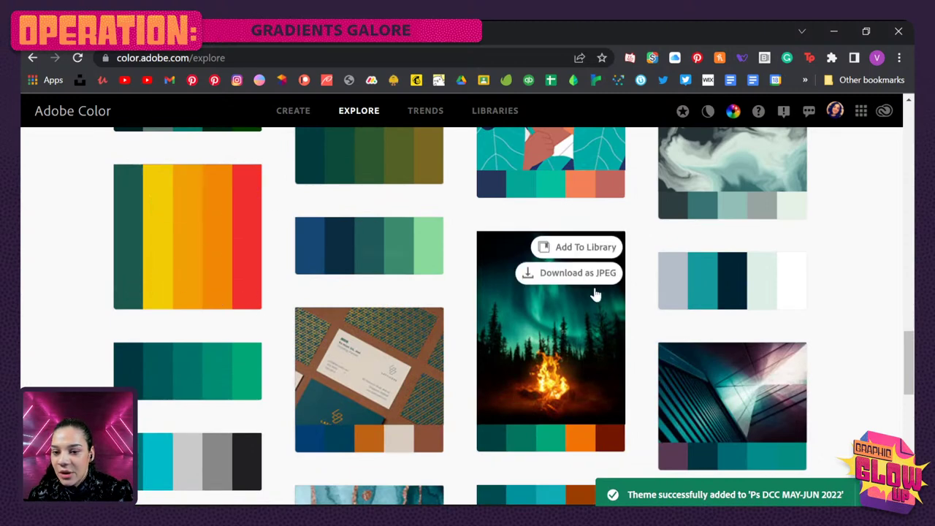
{"action": "scroll", "coordinate": [814, 355], "scroll_direction": "down", "scroll_amount": 6}
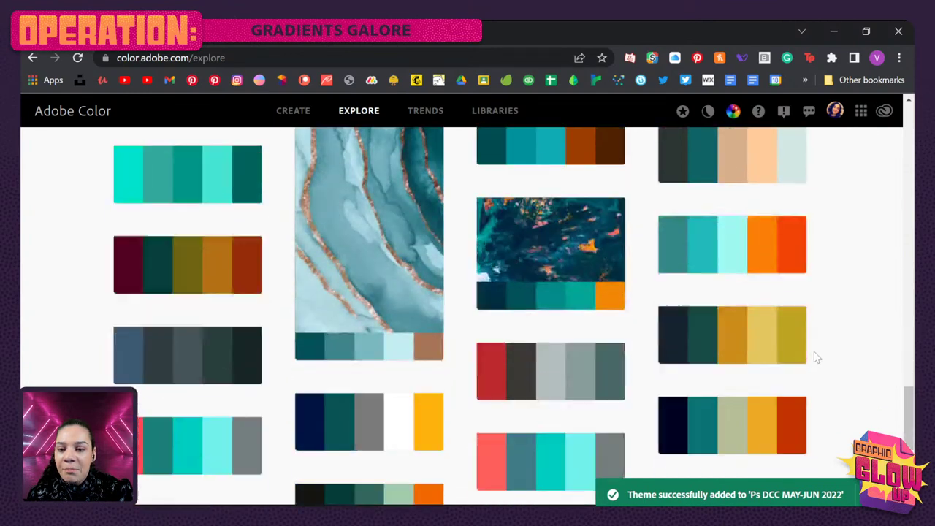
{"action": "scroll", "coordinate": [817, 358], "scroll_direction": "down", "scroll_amount": 10}
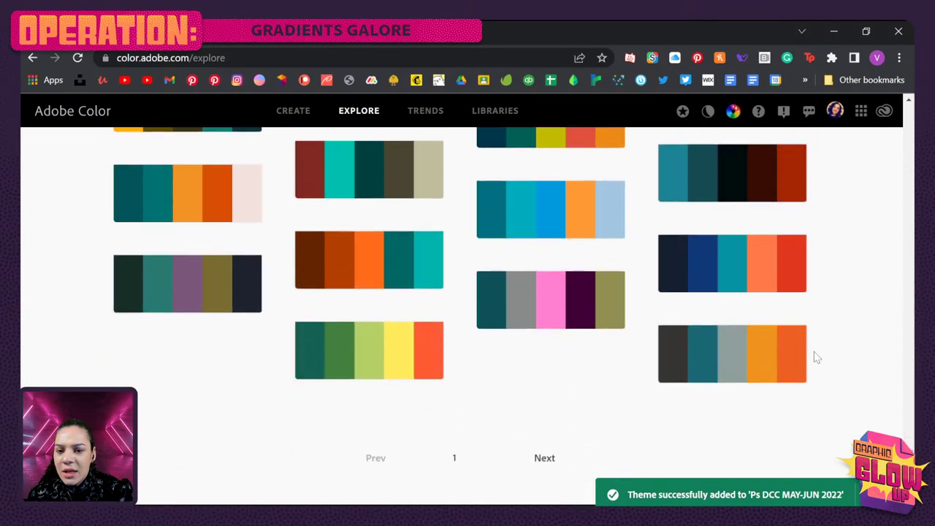
{"action": "left_click", "coordinate": [544, 458]}
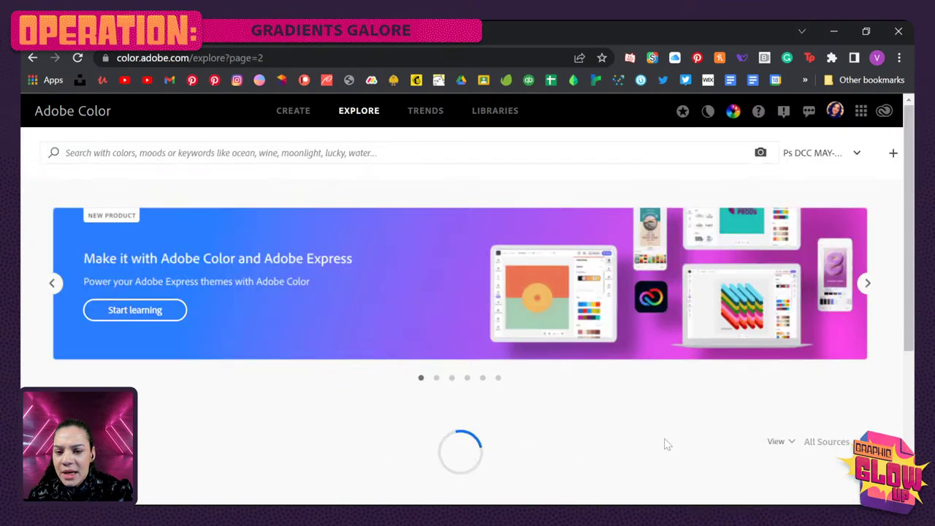
Scroll through the palettes on Adobe Color's Explore page 2 down to the end.
{"action": "scroll", "coordinate": [665, 443], "scroll_direction": "down", "scroll_amount": 2}
{"action": "scroll", "coordinate": [665, 444], "scroll_direction": "down", "scroll_amount": 3}
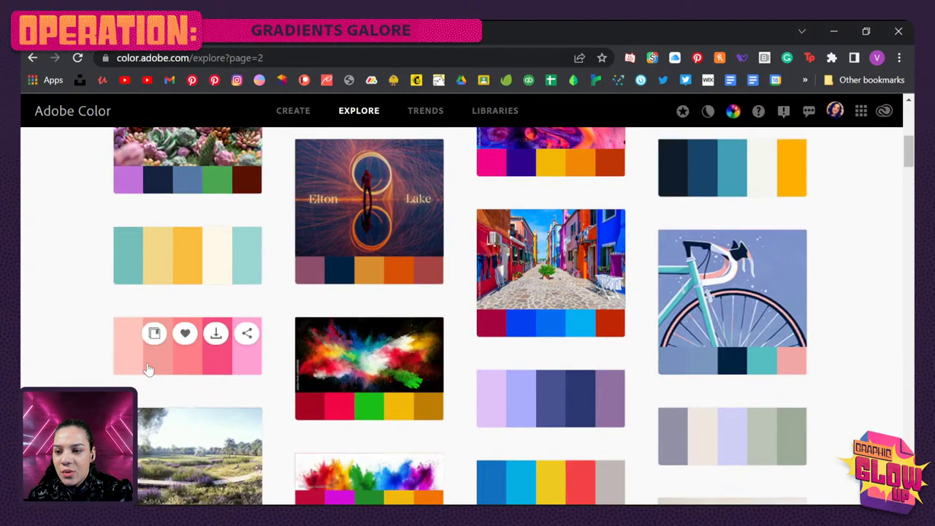
{"action": "scroll", "coordinate": [741, 431], "scroll_direction": "up", "scroll_amount": 4}
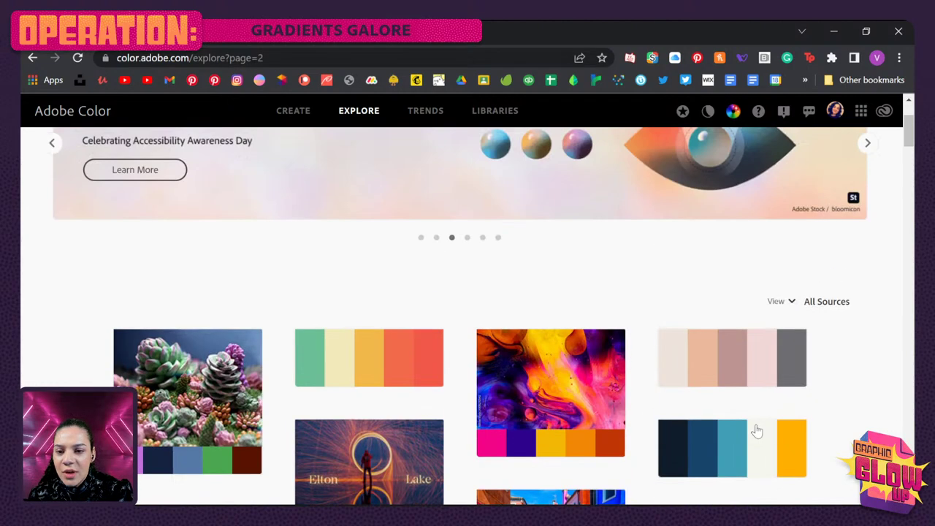
{"action": "scroll", "coordinate": [756, 431], "scroll_direction": "down", "scroll_amount": 1}
{"action": "scroll", "coordinate": [756, 431], "scroll_direction": "down", "scroll_amount": 6}
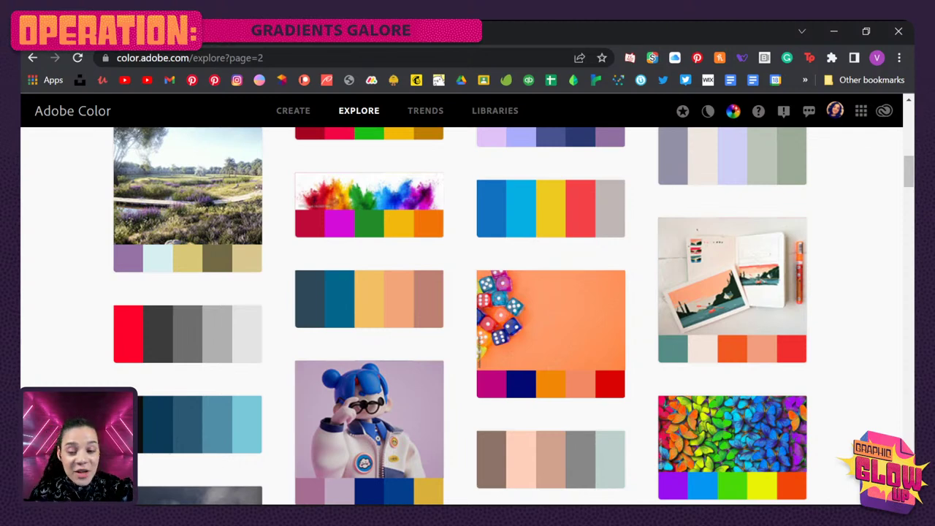
{"action": "scroll", "coordinate": [424, 358], "scroll_direction": "down", "scroll_amount": 10}
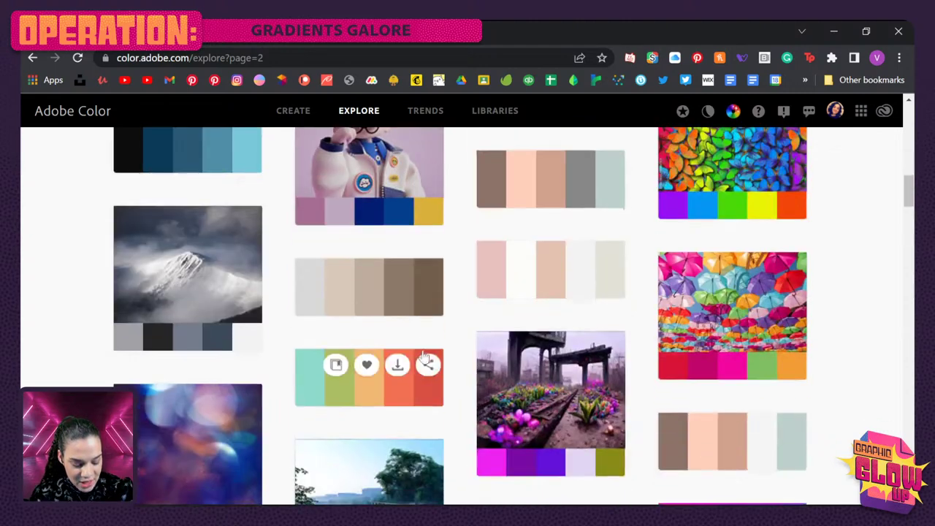
{"action": "scroll", "coordinate": [517, 361], "scroll_direction": "down", "scroll_amount": 7}
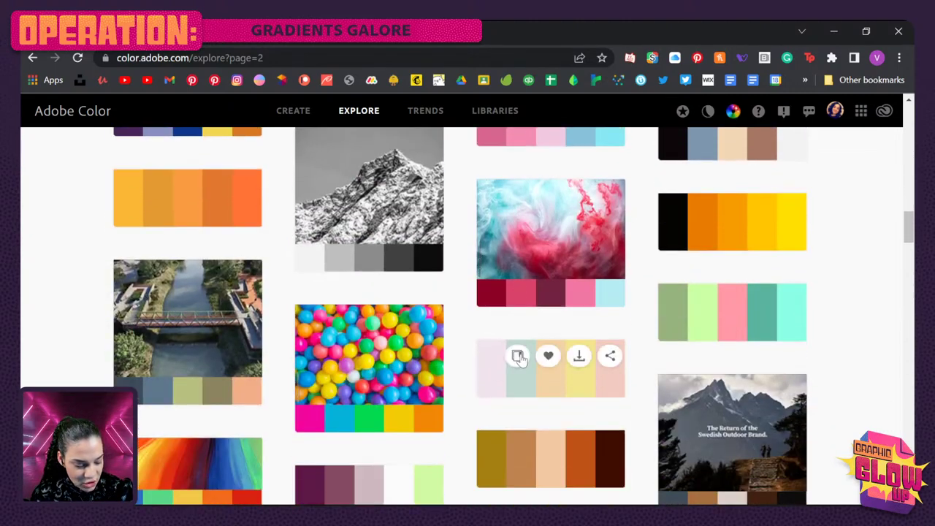
{"action": "scroll", "coordinate": [523, 358], "scroll_direction": "down", "scroll_amount": 8}
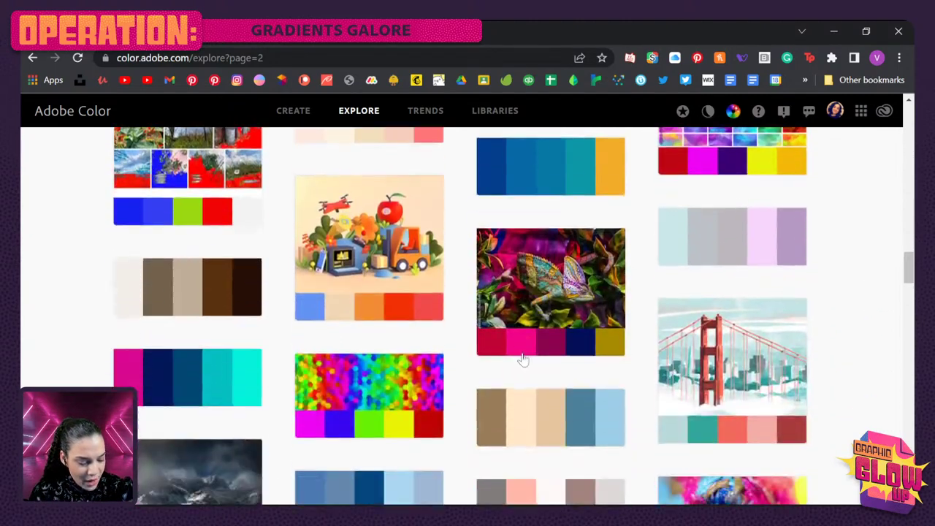
{"action": "scroll", "coordinate": [523, 358], "scroll_direction": "down", "scroll_amount": 6}
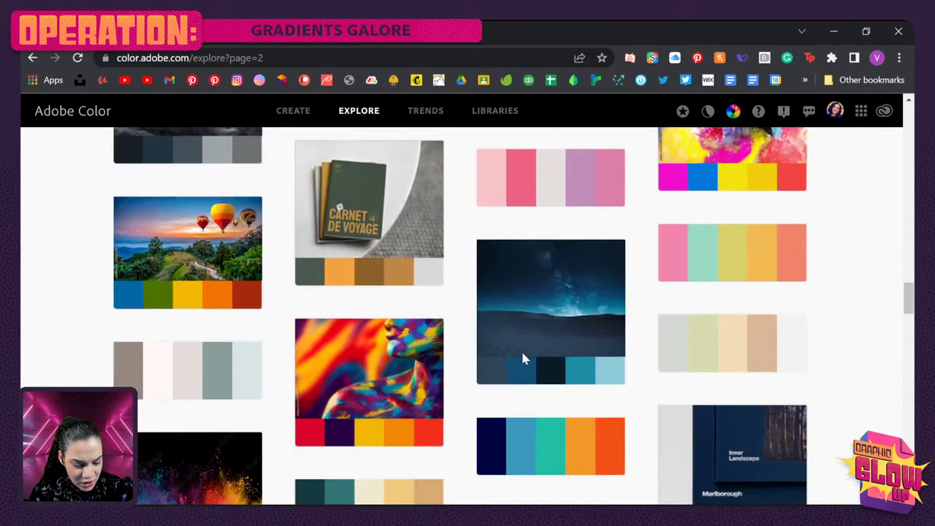
{"action": "scroll", "coordinate": [523, 358], "scroll_direction": "down", "scroll_amount": 7}
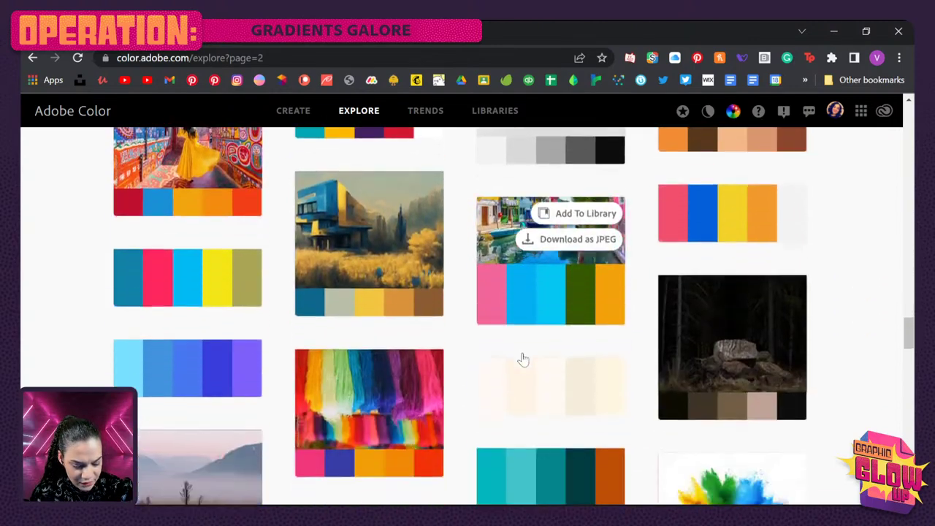
{"action": "scroll", "coordinate": [523, 358], "scroll_direction": "down", "scroll_amount": 8}
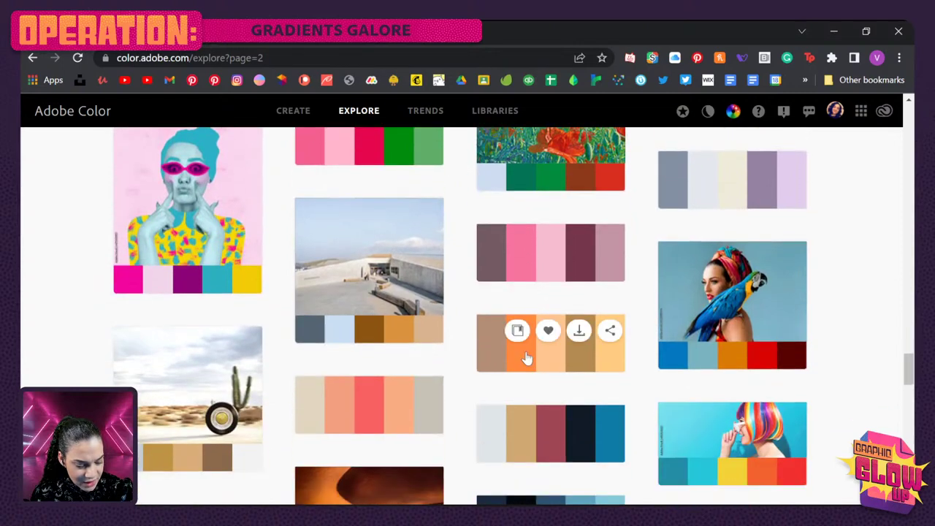
{"action": "scroll", "coordinate": [529, 358], "scroll_direction": "down", "scroll_amount": 8}
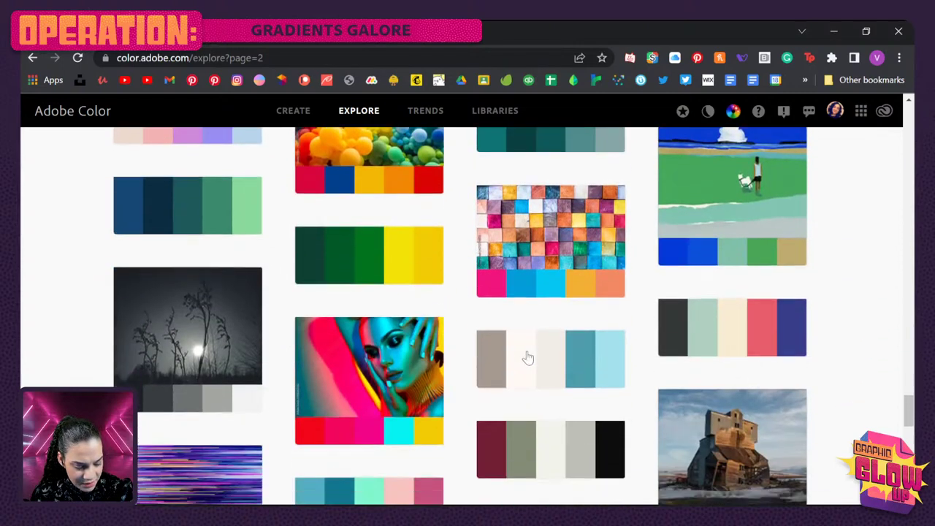
{"action": "scroll", "coordinate": [529, 357], "scroll_direction": "down", "scroll_amount": 8}
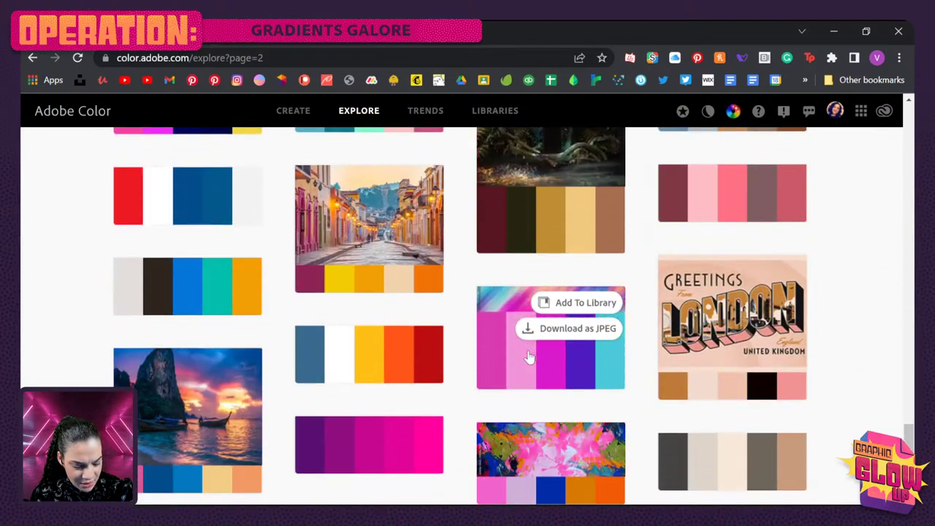
{"action": "scroll", "coordinate": [529, 357], "scroll_direction": "down", "scroll_amount": 8}
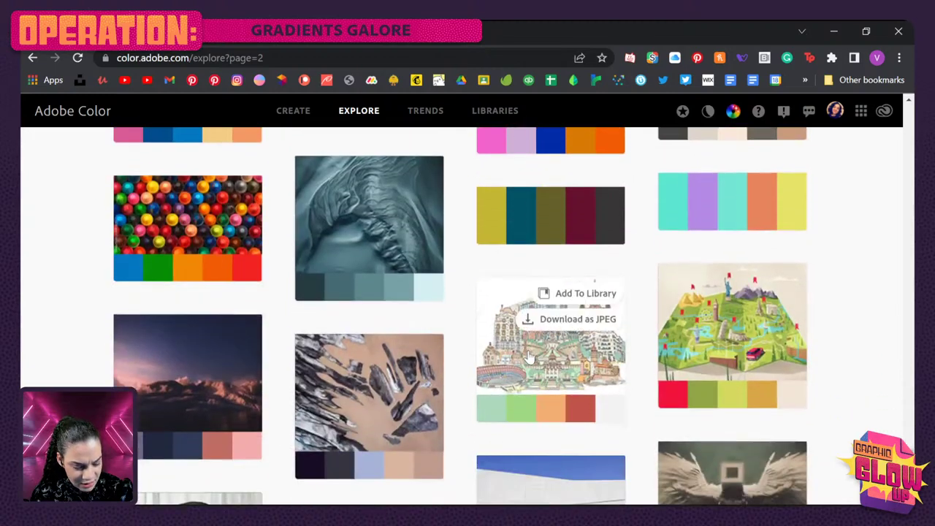
{"action": "scroll", "coordinate": [531, 357], "scroll_direction": "down", "scroll_amount": 3}
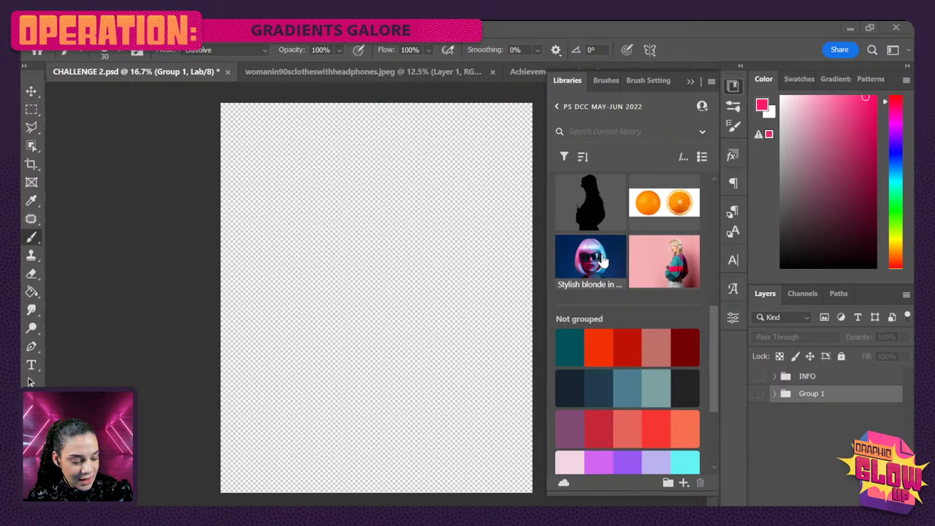
Open the library's 'Stylish blonde' portrait as a document and collapse the Libraries panel.
{"action": "mouse_move", "coordinate": [602, 261]}
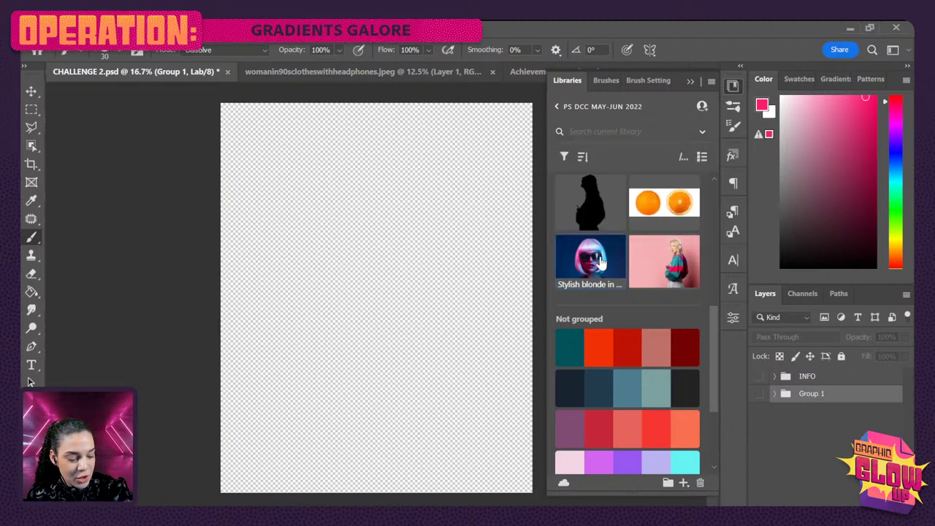
{"action": "double_click", "coordinate": [602, 262]}
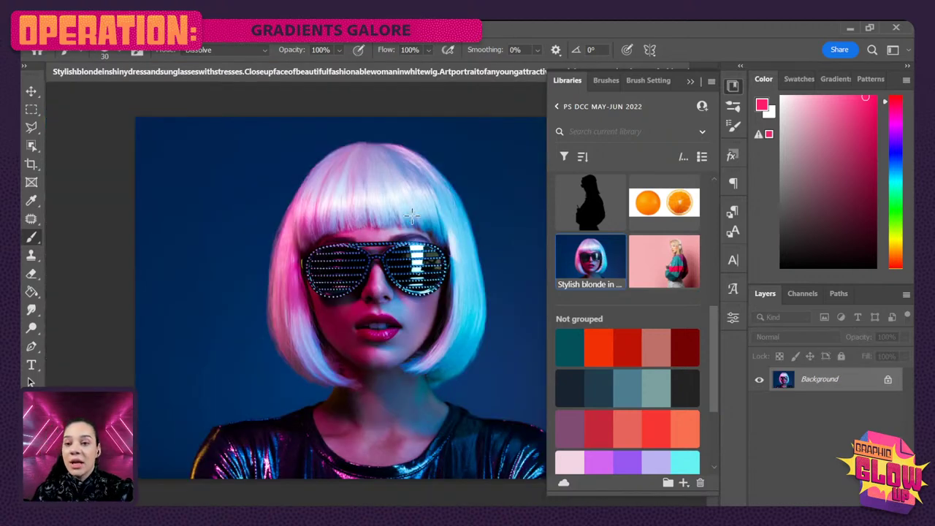
{"action": "left_click", "coordinate": [733, 87]}
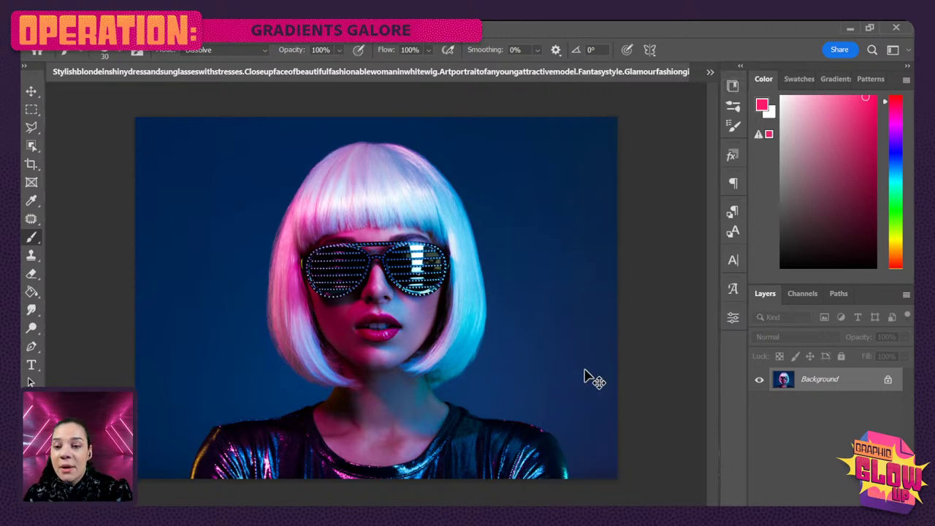
{"action": "key", "text": "ctrl+plus"}
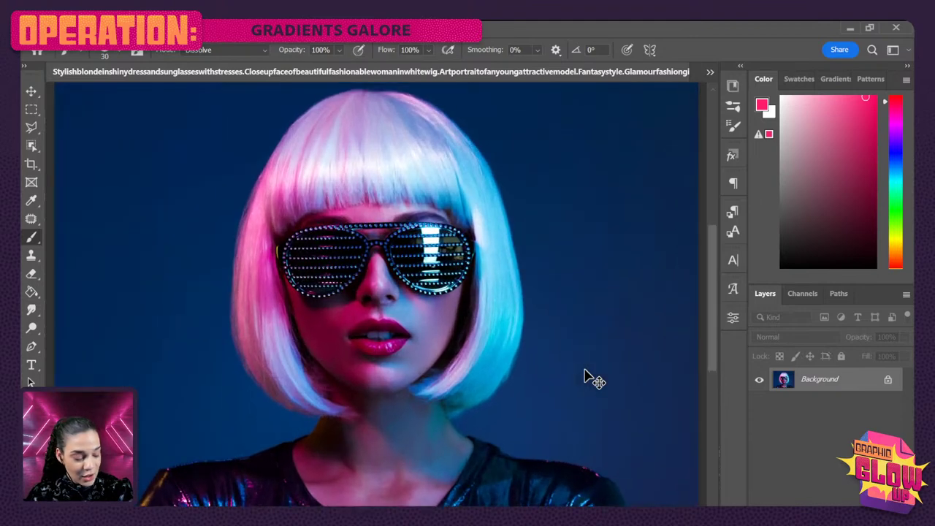
{"action": "key", "text": "ctrl+minus"}
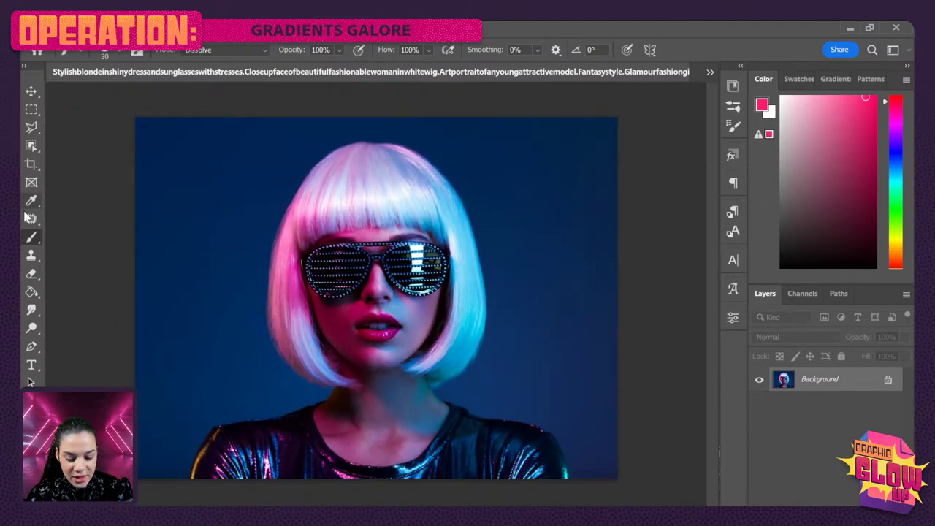
Select the woman with the Object Selection Tool and add a layer mask hiding the blue backdrop.
{"action": "left_click", "coordinate": [34, 147]}
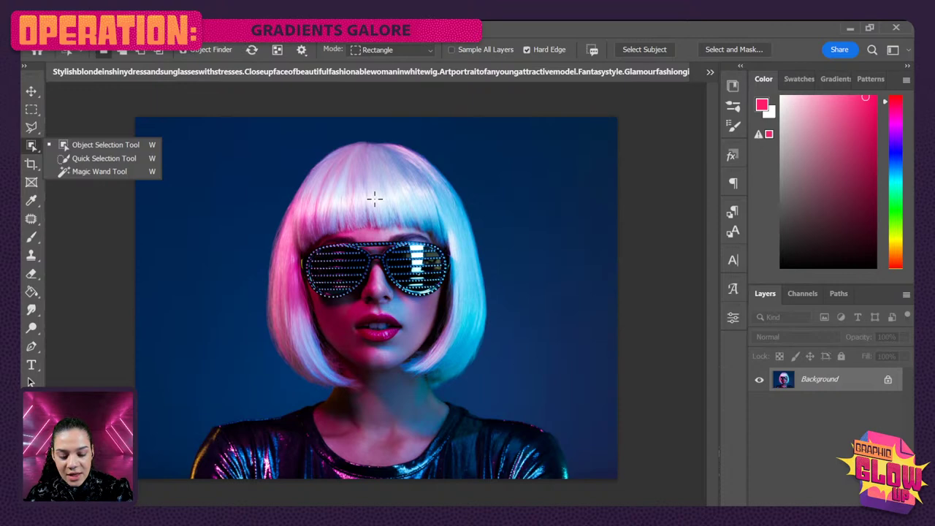
{"action": "left_click", "coordinate": [100, 150]}
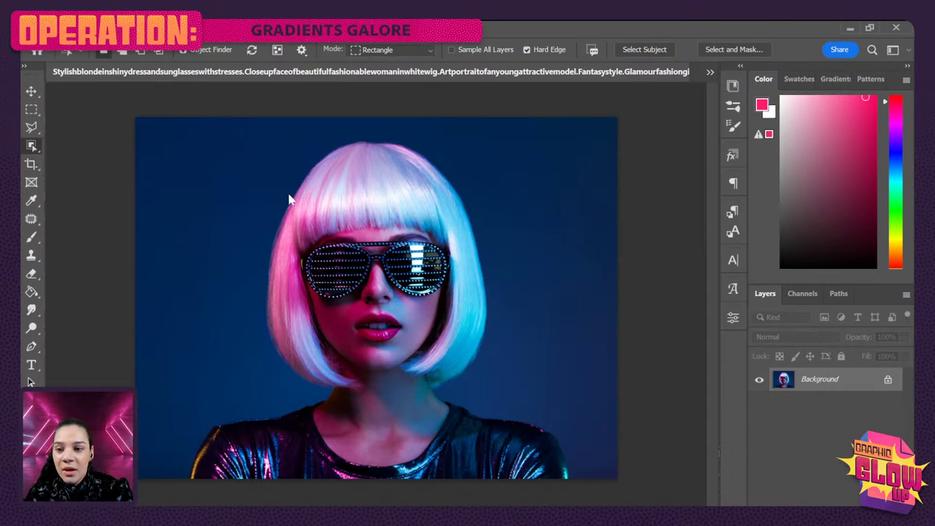
{"action": "left_click", "coordinate": [377, 442]}
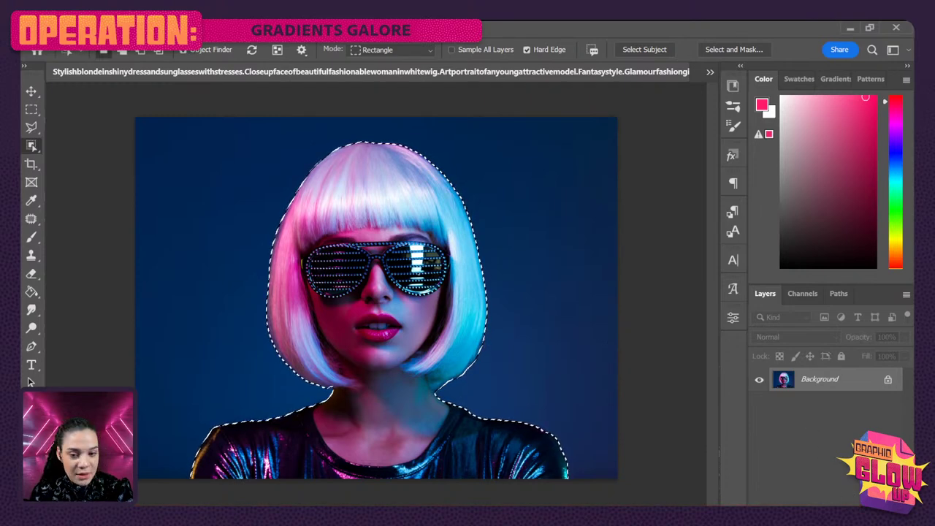
{"action": "left_click", "coordinate": [837, 497]}
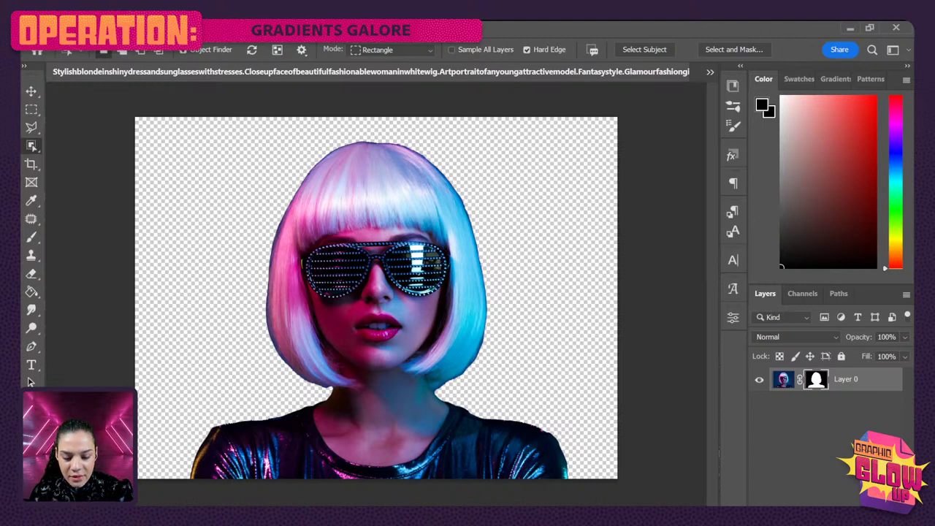
{"action": "key", "text": "alt+f"}
Create a new 4000 × 5000 px, 300 ppi document, then return to the cut-out portrait.
{"action": "left_click", "coordinate": [275, 121]}
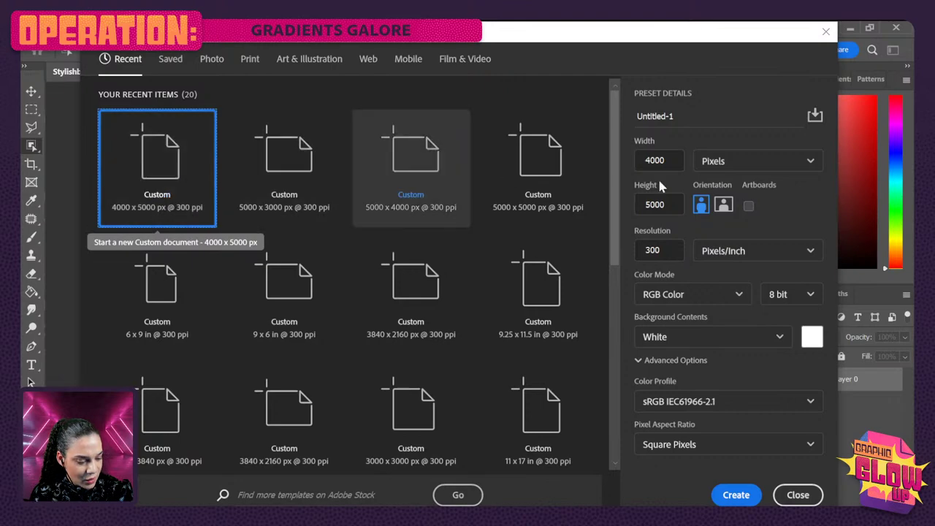
{"action": "left_click", "coordinate": [749, 494]}
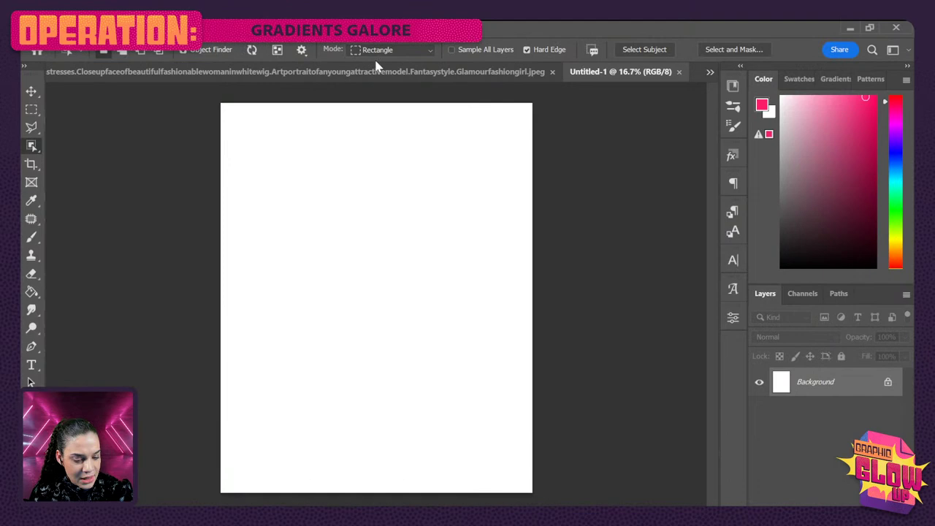
{"action": "left_click", "coordinate": [521, 72]}
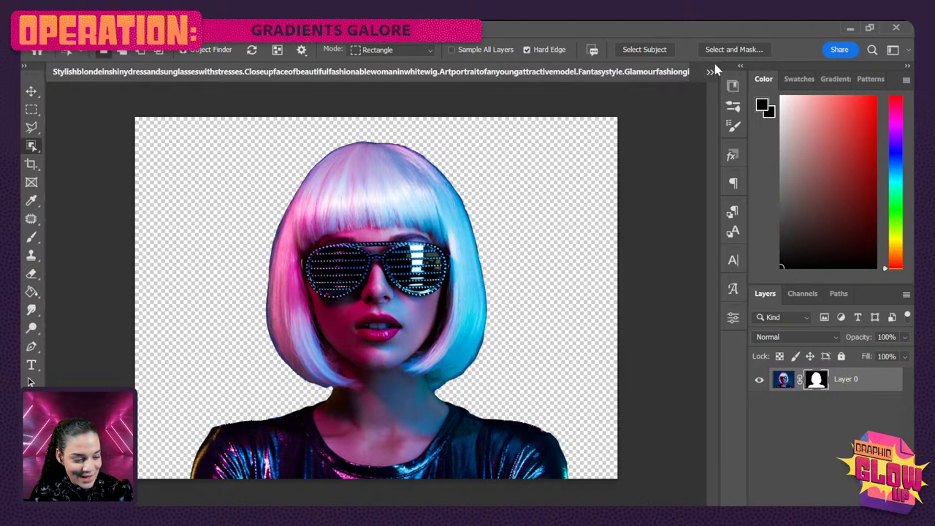
Convert Layer 0 to a smart object and add it to the PS DCC MAY-JUN 2022 library.
{"action": "right_click", "coordinate": [861, 394]}
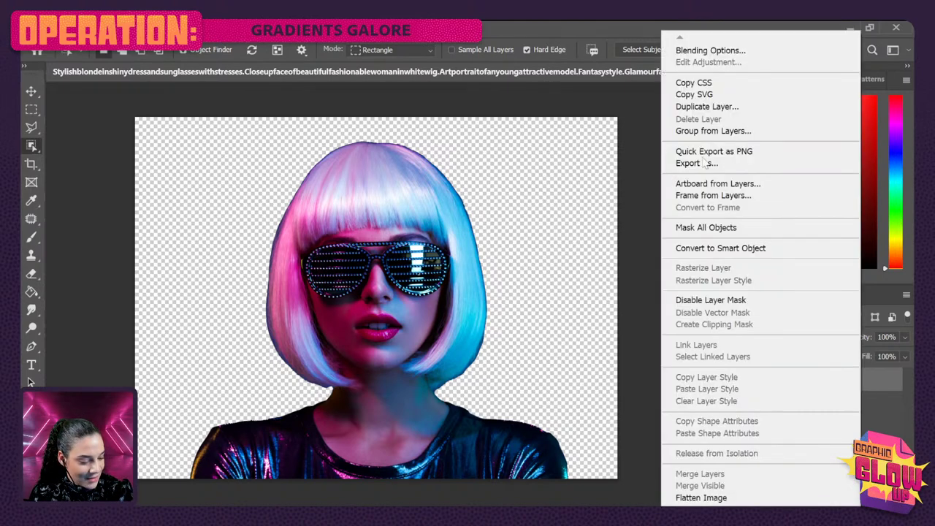
{"action": "left_click", "coordinate": [730, 248]}
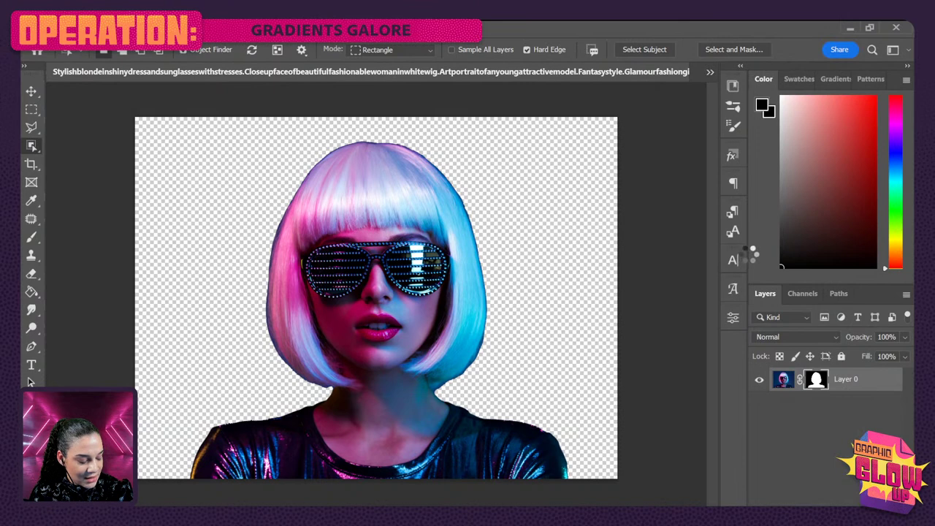
{"action": "left_click", "coordinate": [733, 85]}
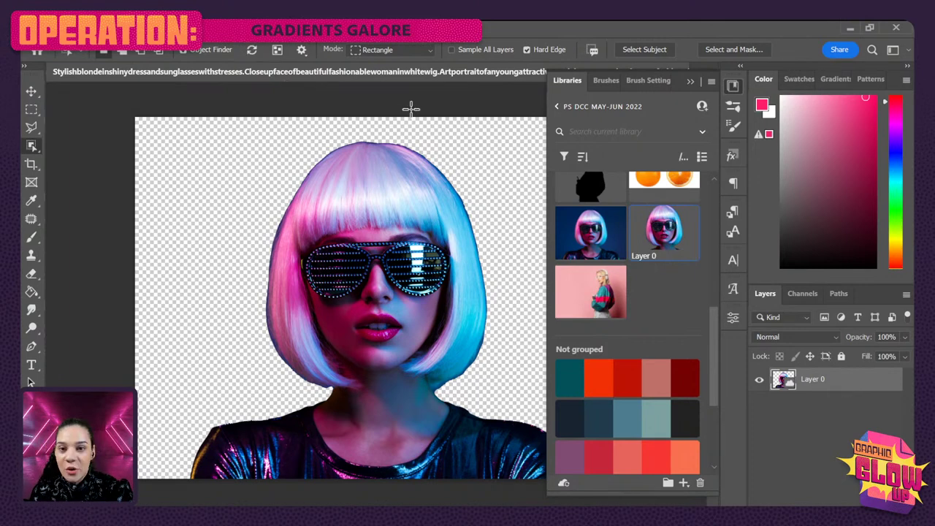
{"action": "left_click", "coordinate": [737, 87]}
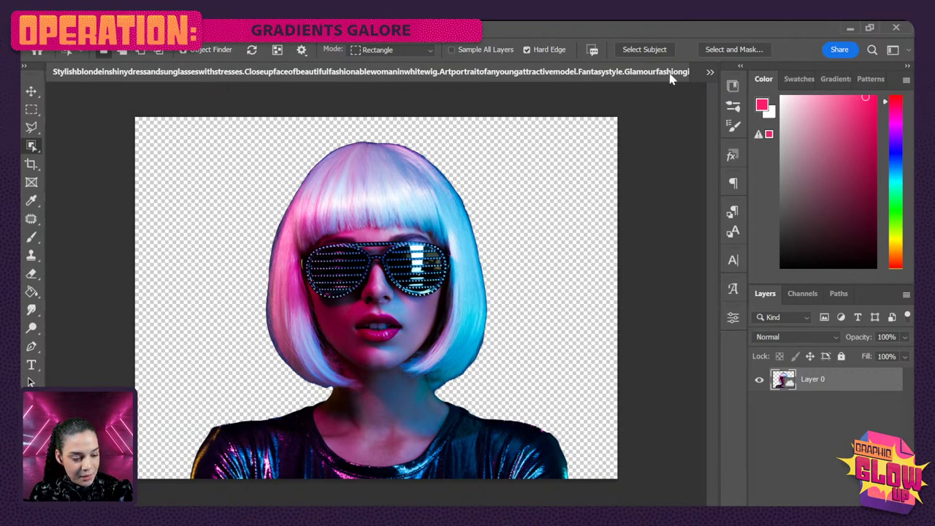
Close the Stylishblonde portrait document without saving, leaving Untitled-1 in front.
{"action": "left_click", "coordinate": [712, 73]}
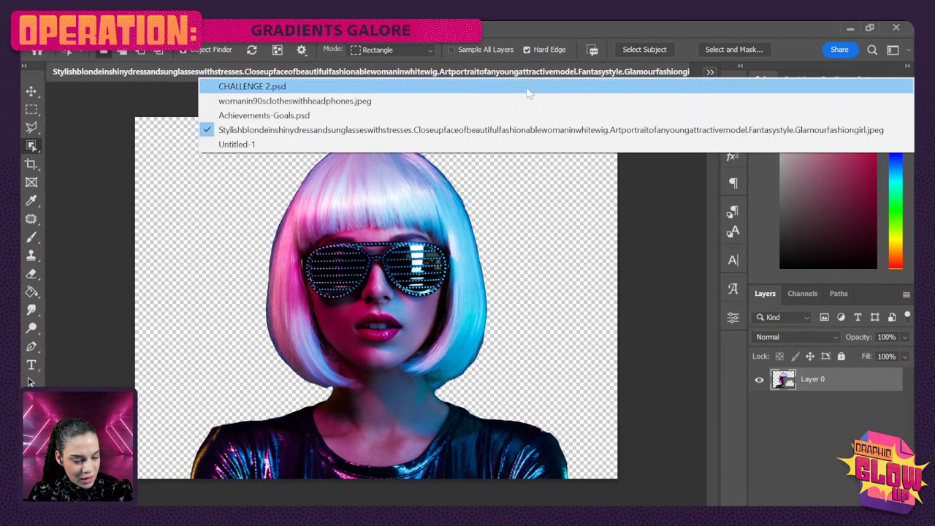
{"action": "left_click", "coordinate": [427, 73]}
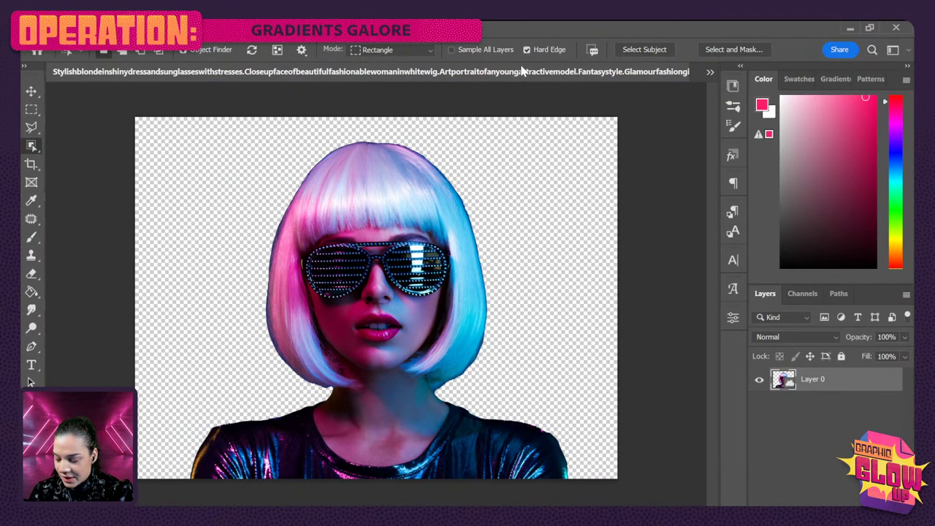
{"action": "key", "text": "f"}
{"action": "key", "text": "f"}
{"action": "key", "text": "f"}
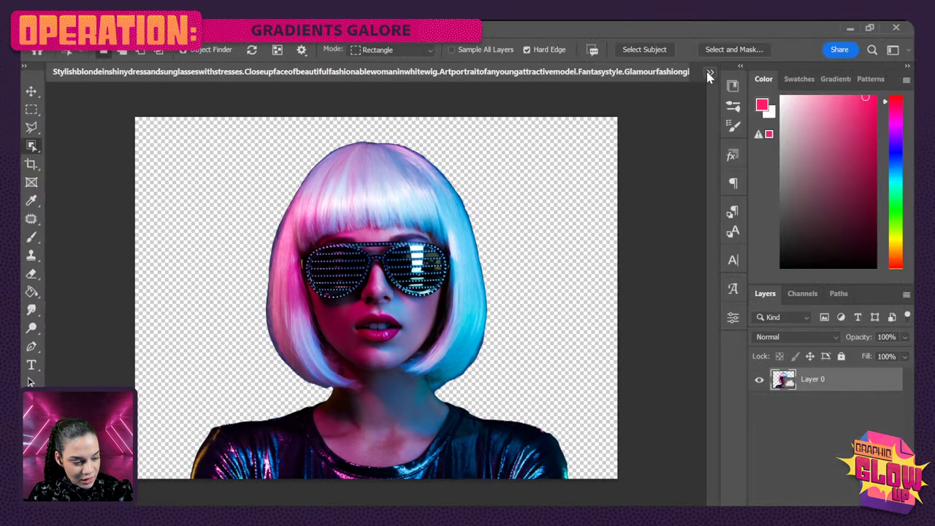
{"action": "left_click", "coordinate": [709, 74]}
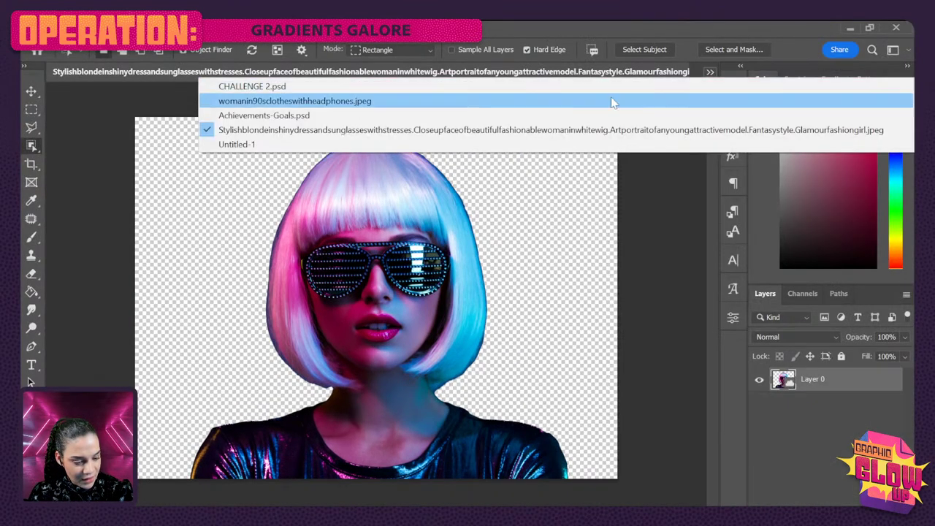
{"action": "left_click", "coordinate": [344, 86]}
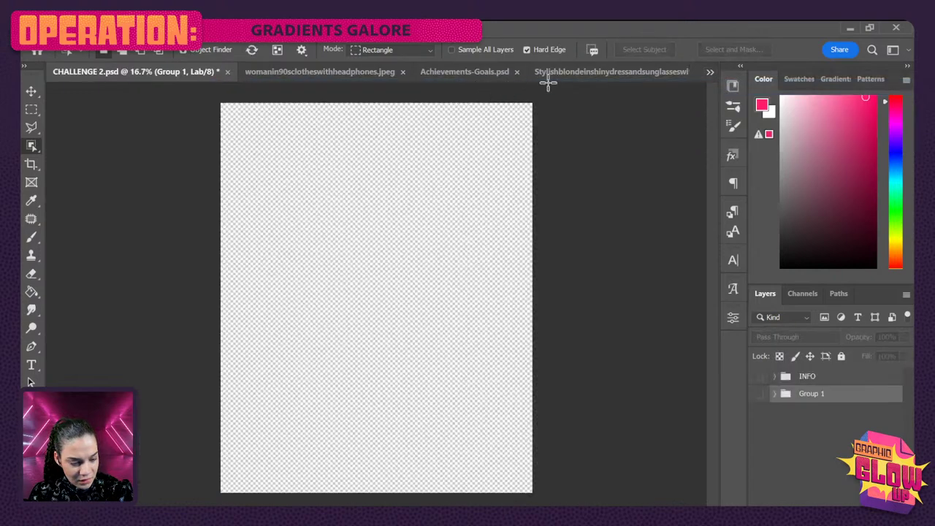
{"action": "left_click", "coordinate": [709, 73]}
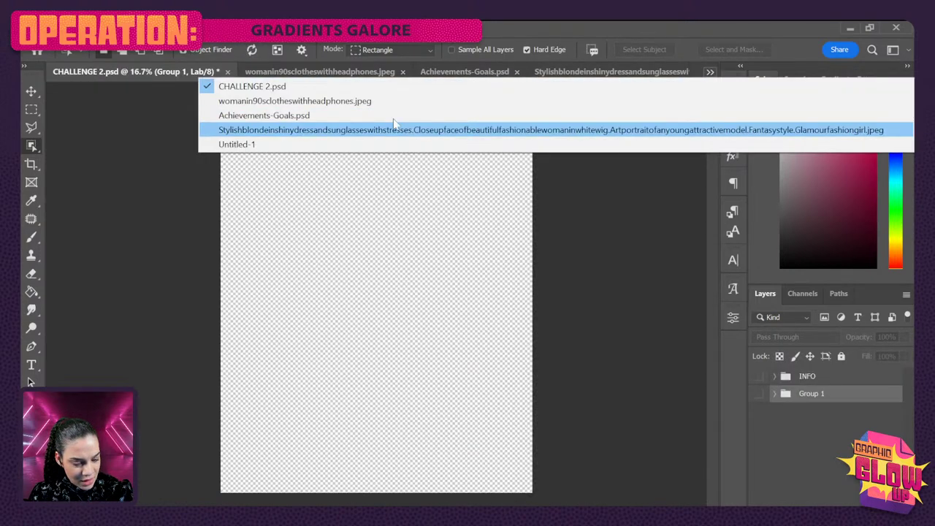
{"action": "left_click", "coordinate": [311, 146]}
{"action": "left_click", "coordinate": [553, 72]}
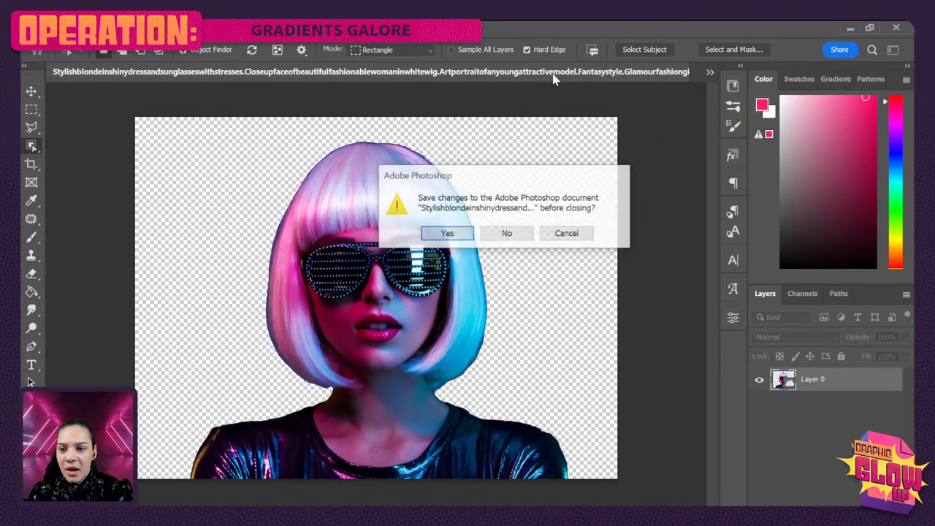
{"action": "left_click", "coordinate": [507, 234]}
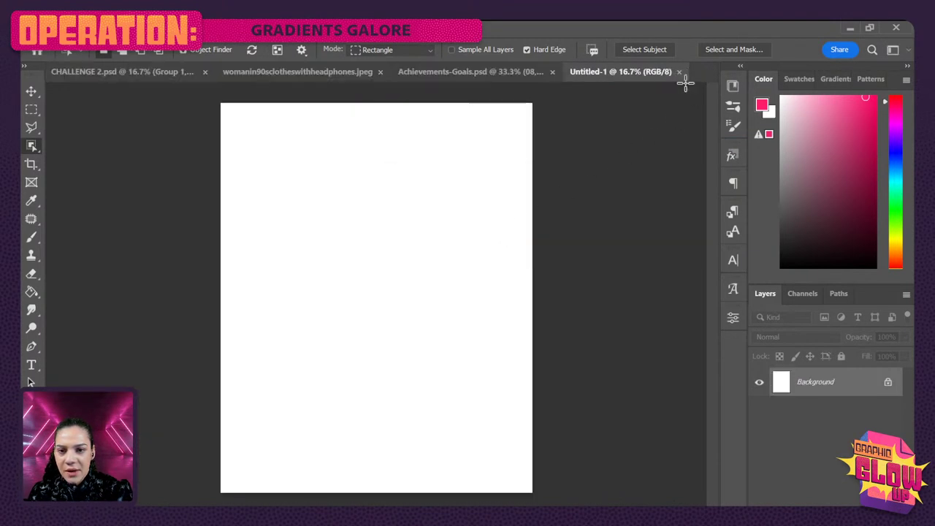
Place the library's Layer 0 cut-out of the woman into Untitled-1.
{"action": "left_click", "coordinate": [733, 86]}
{"action": "left_click_drag", "start_coordinate": [661, 243], "coordinate": [404, 292]}
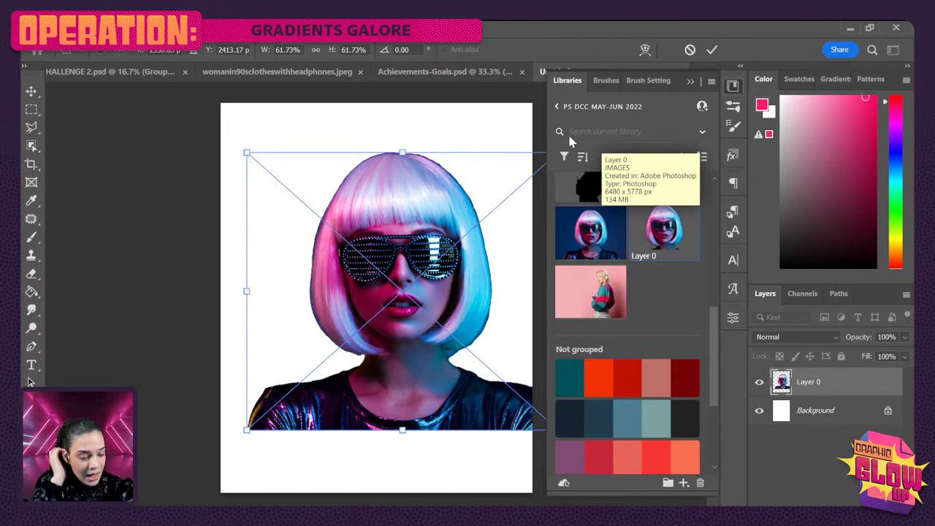
{"action": "left_click", "coordinate": [732, 93]}
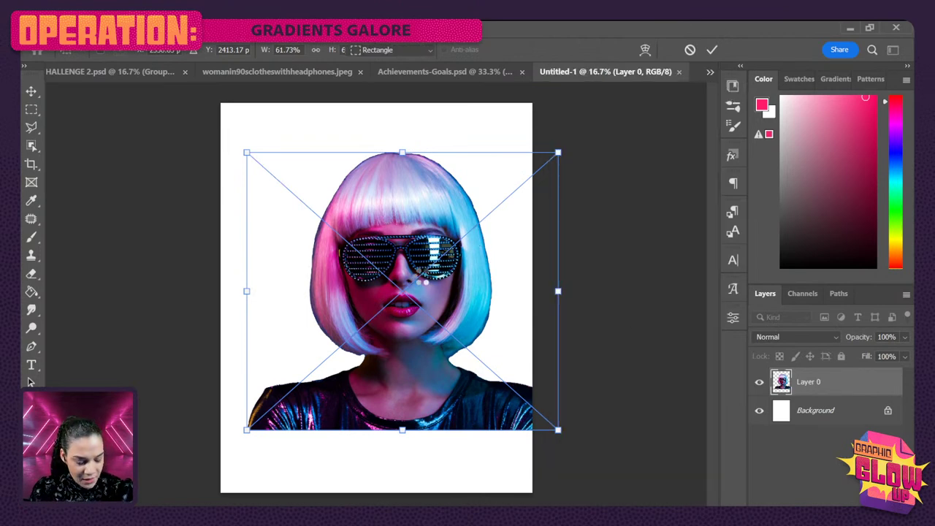
{"action": "key", "text": "Return"}
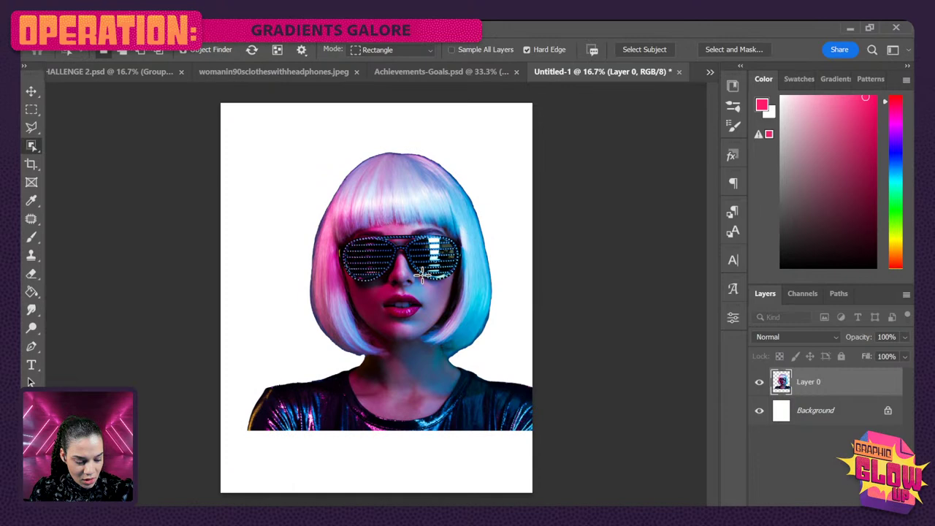
Lower the woman with the Move tool so her shoulders rest on the canvas bottom.
{"action": "key", "text": "ctrl+t"}
{"action": "left_click_drag", "start_coordinate": [504, 224], "coordinate": [448, 271]}
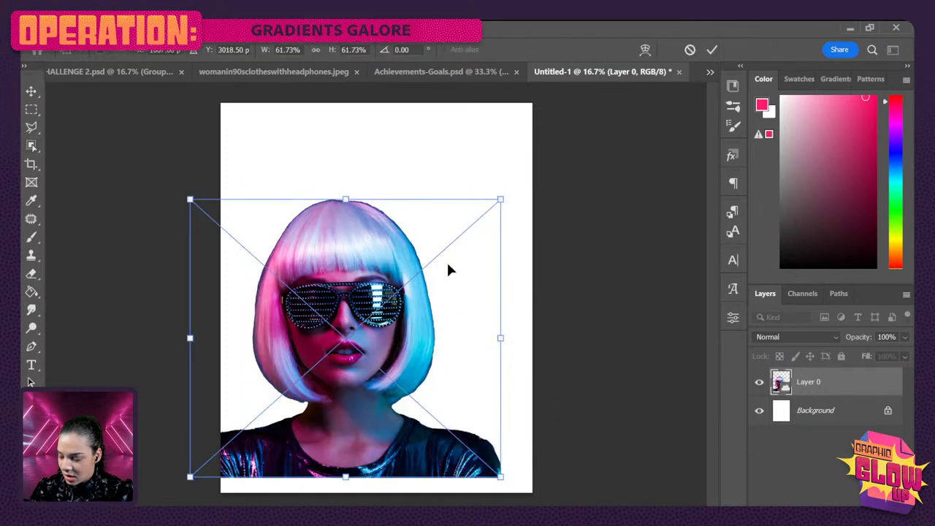
{"action": "key", "text": "Escape"}
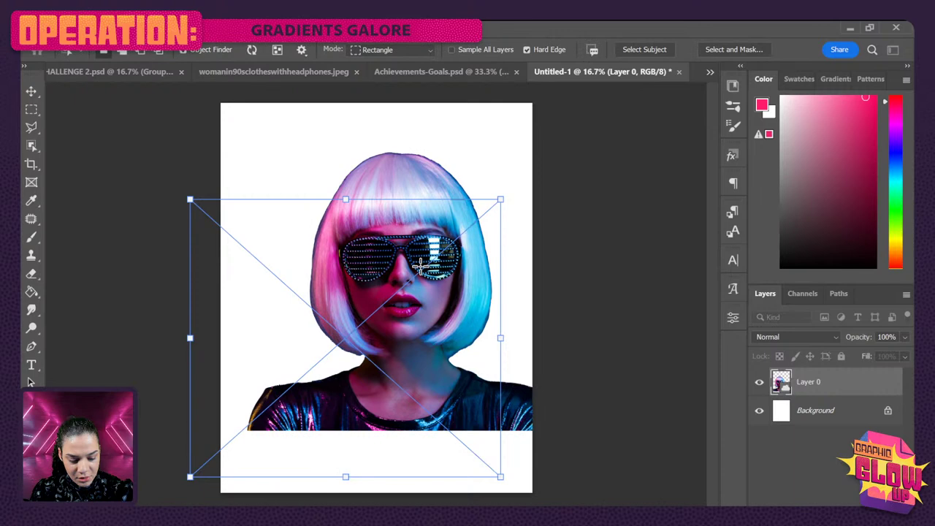
{"action": "key", "text": "v"}
{"action": "left_click_drag", "start_coordinate": [422, 267], "coordinate": [389, 305]}
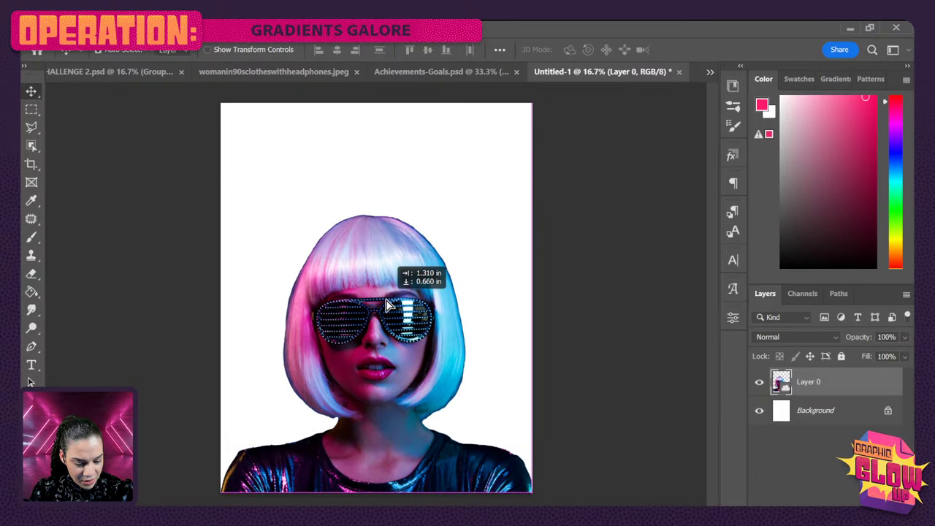
{"action": "key", "text": "ctrl+plus"}
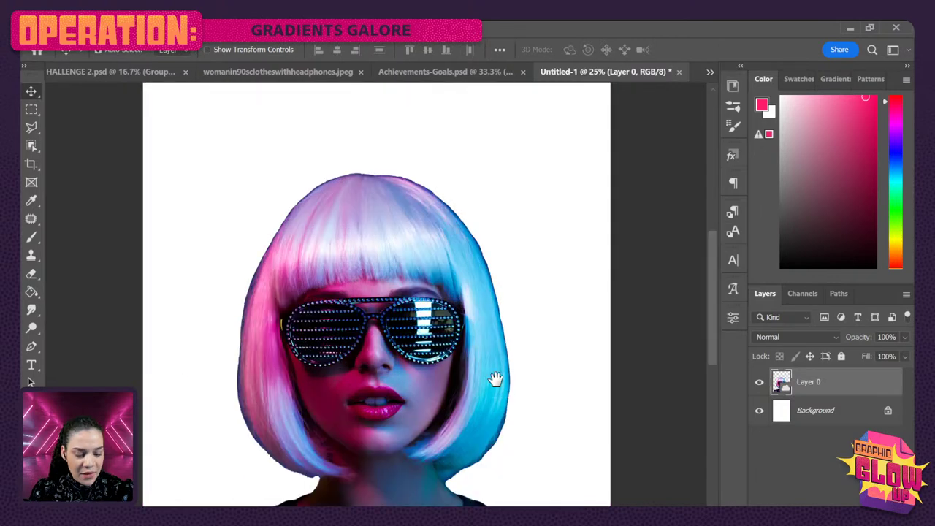
{"action": "left_click_drag", "start_coordinate": [495, 379], "coordinate": [486, 243]}
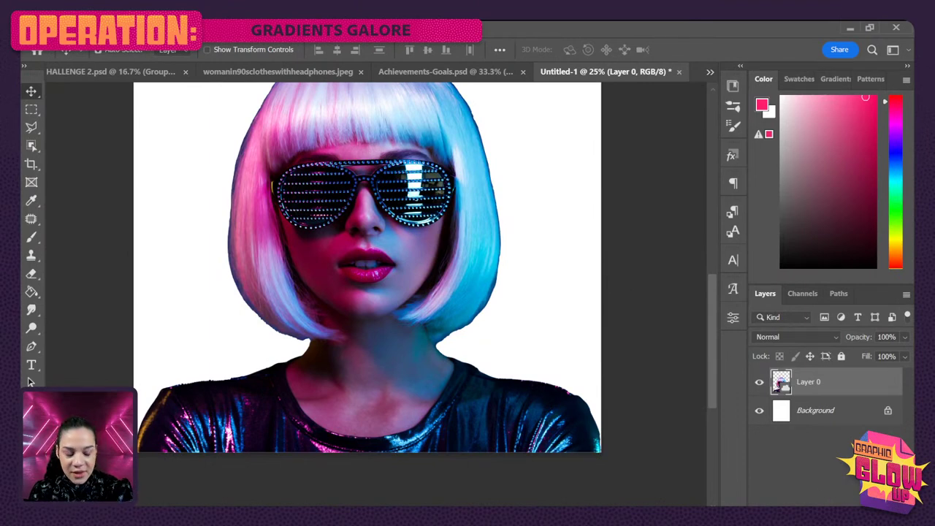
{"action": "double_click", "coordinate": [646, 31]}
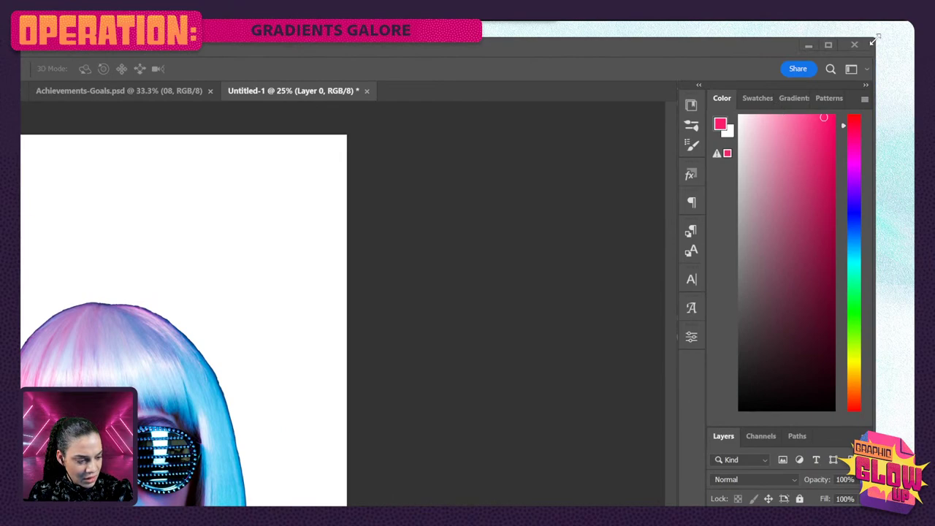
{"action": "left_click_drag", "start_coordinate": [864, 39], "coordinate": [484, 51]}
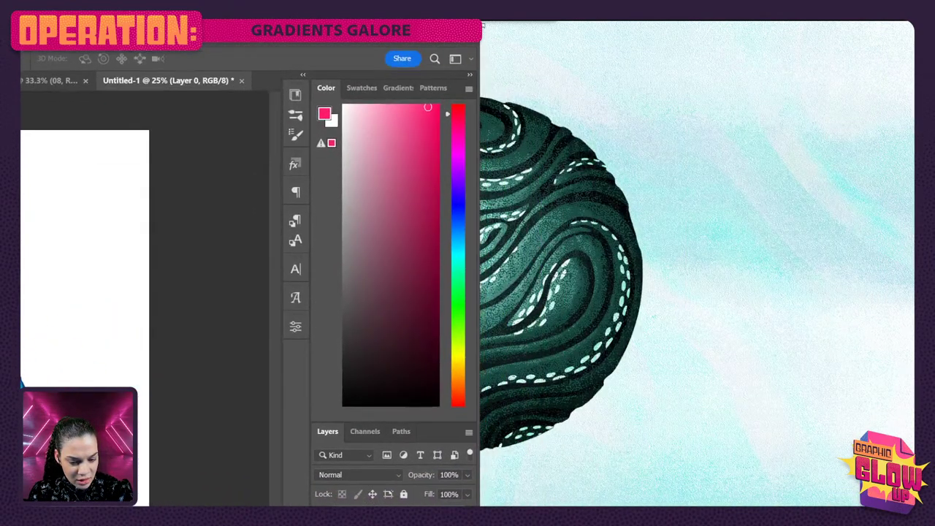
{"action": "left_click", "coordinate": [437, 56]}
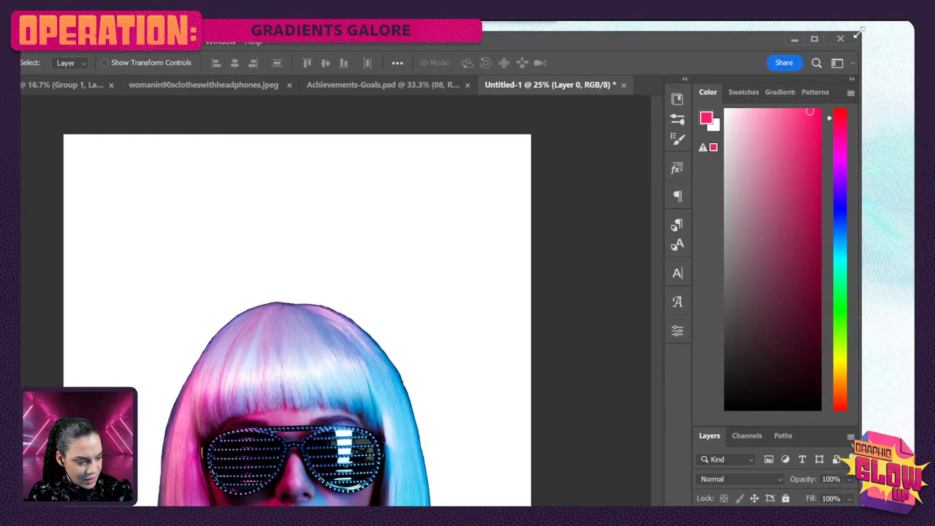
{"action": "left_click_drag", "start_coordinate": [859, 33], "coordinate": [575, 22]}
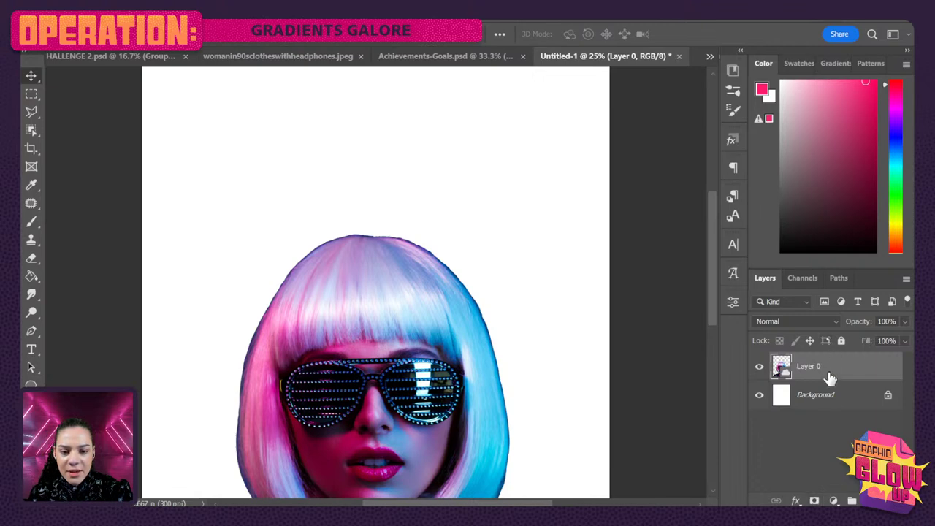
Add a layer mask to Layer 0 and target it with the Brush, zoomed to 33.3% on the hair.
{"action": "left_click", "coordinate": [815, 501]}
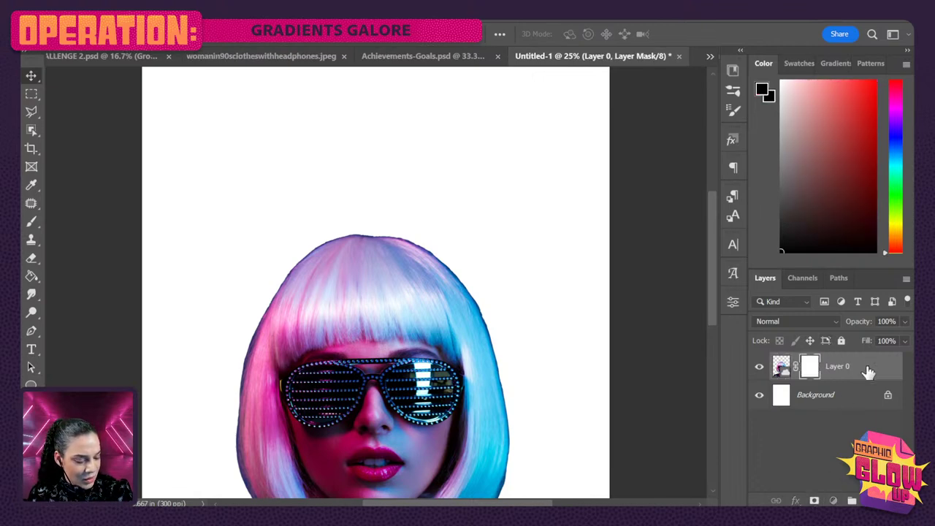
{"action": "left_click", "coordinate": [870, 369]}
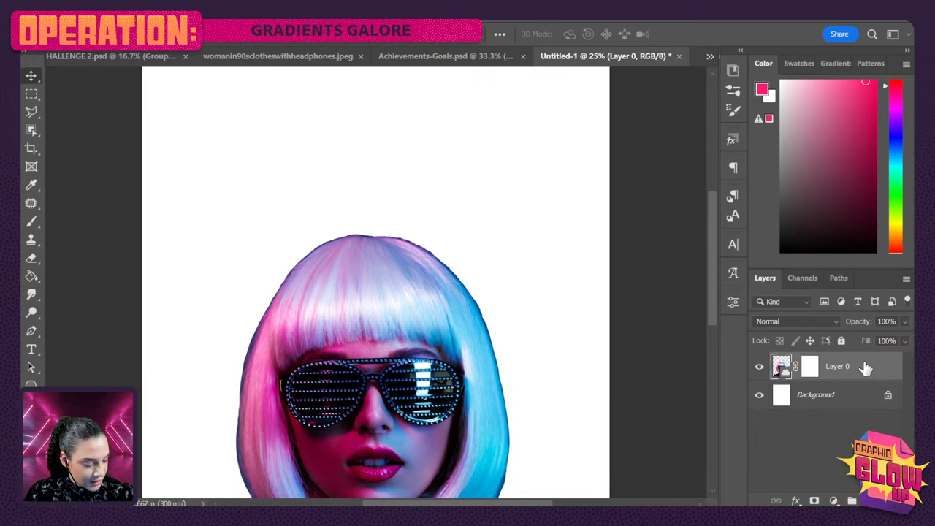
{"action": "key", "text": "b"}
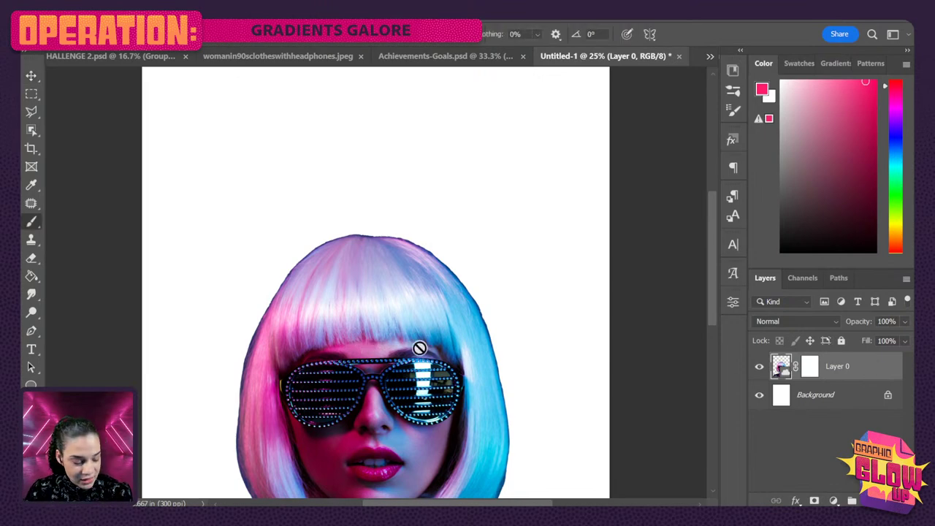
{"action": "left_click", "coordinate": [809, 367]}
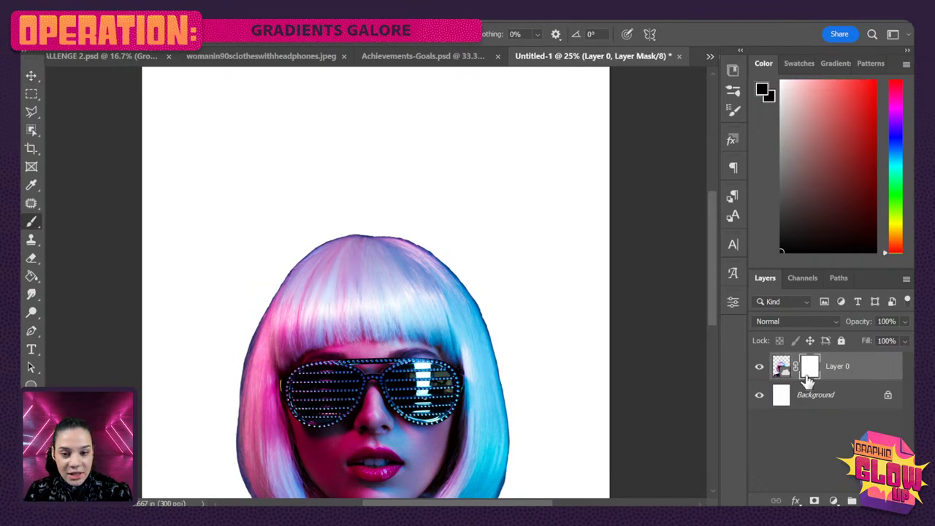
{"action": "left_click_drag", "start_coordinate": [387, 359], "coordinate": [387, 157]}
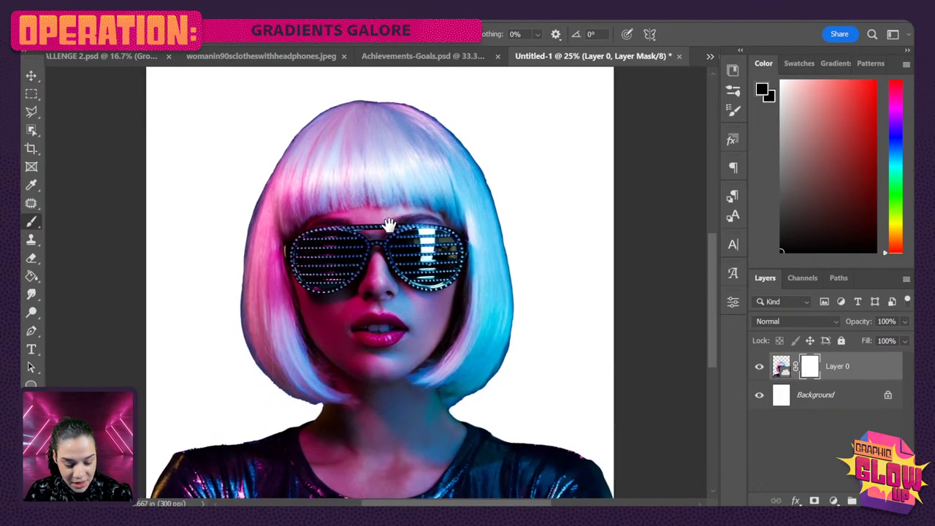
{"action": "key", "text": "ctrl+plus"}
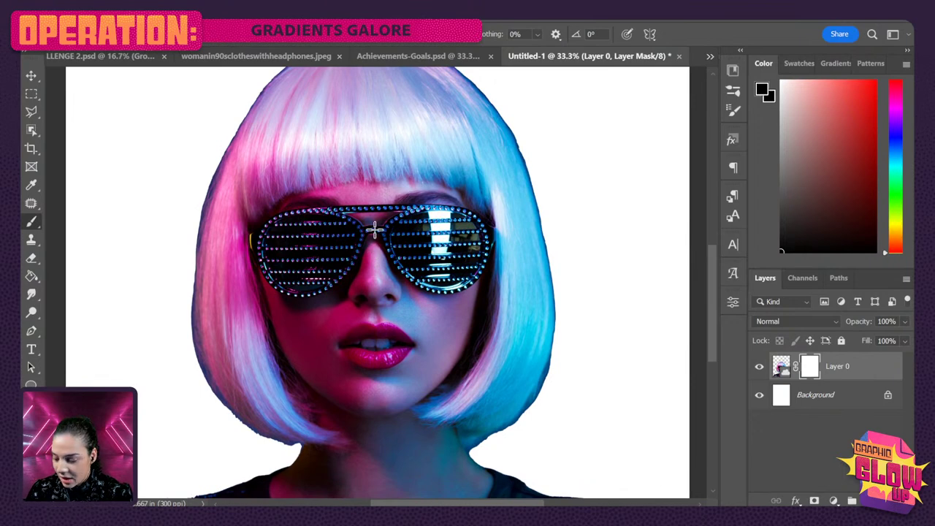
{"action": "left_click_drag", "start_coordinate": [367, 183], "coordinate": [352, 278]}
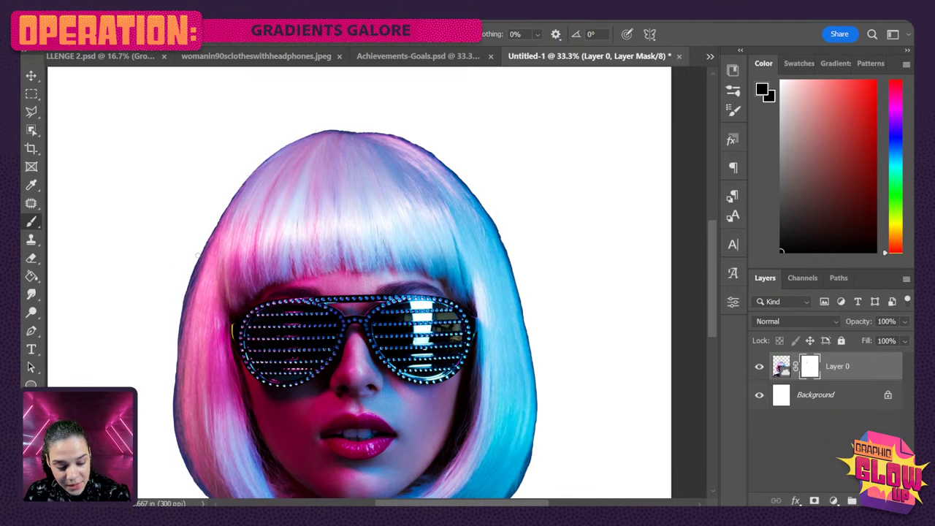
Mask out the dark fringe along the hair's left, lower-left, lower-right and right edges.
{"action": "left_click_drag", "start_coordinate": [183, 281], "coordinate": [177, 367]}
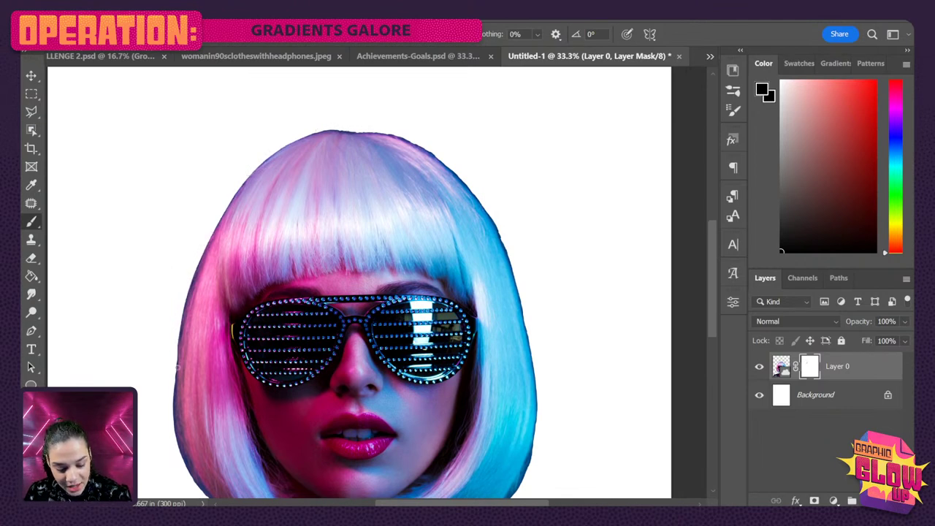
{"action": "left_click_drag", "start_coordinate": [210, 238], "coordinate": [185, 401]}
{"action": "left_click_drag", "start_coordinate": [194, 273], "coordinate": [181, 452]}
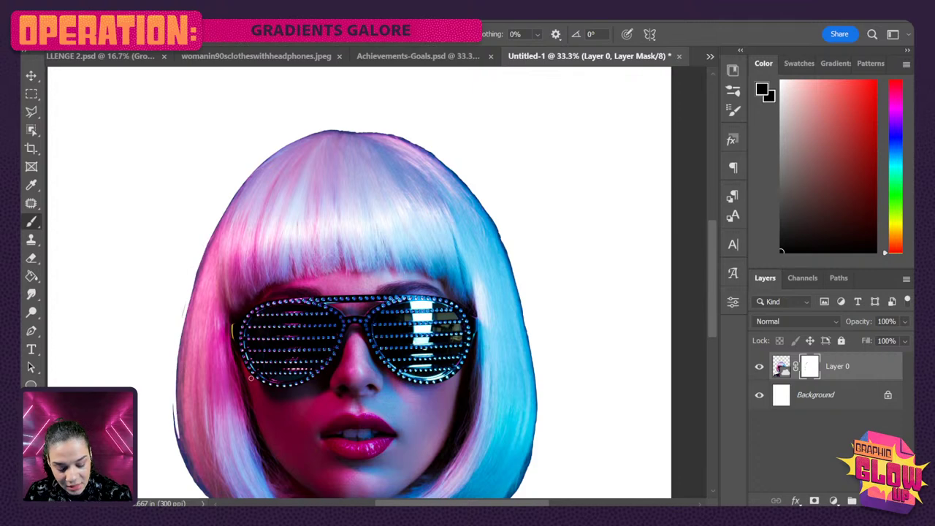
{"action": "scroll", "coordinate": [229, 396], "scroll_direction": "down", "scroll_amount": 5}
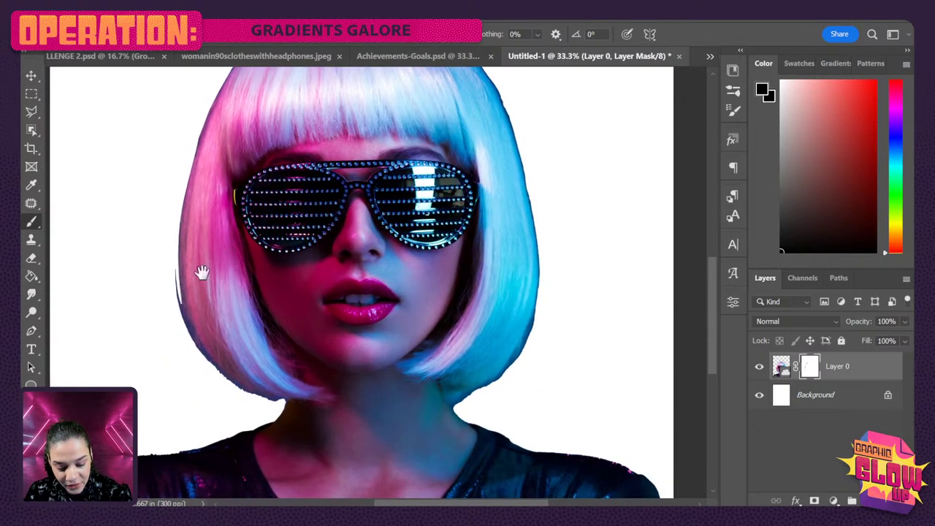
{"action": "left_click_drag", "start_coordinate": [183, 318], "coordinate": [249, 399]}
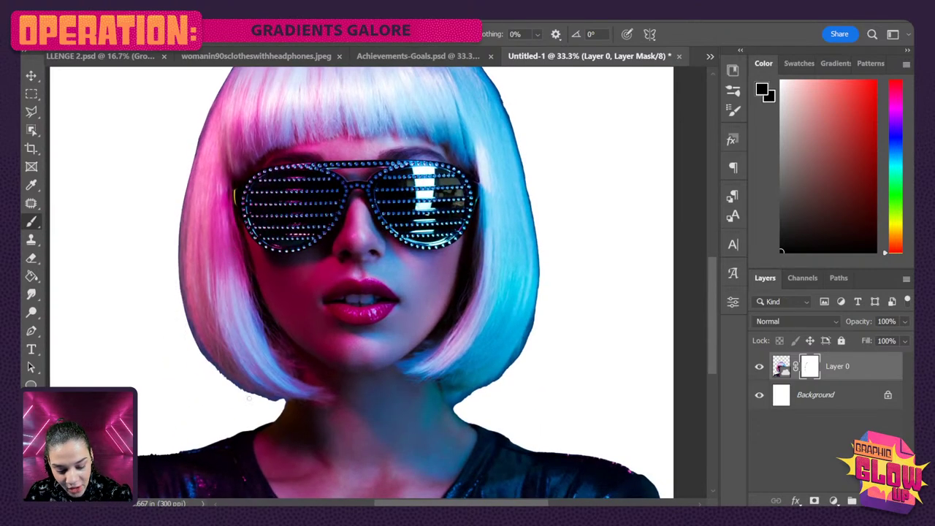
{"action": "mouse_move", "coordinate": [185, 318]}
{"action": "left_mouse_down"}
{"action": "mouse_move", "coordinate": [200, 357]}
{"action": "mouse_move", "coordinate": [282, 405]}
{"action": "left_mouse_up"}
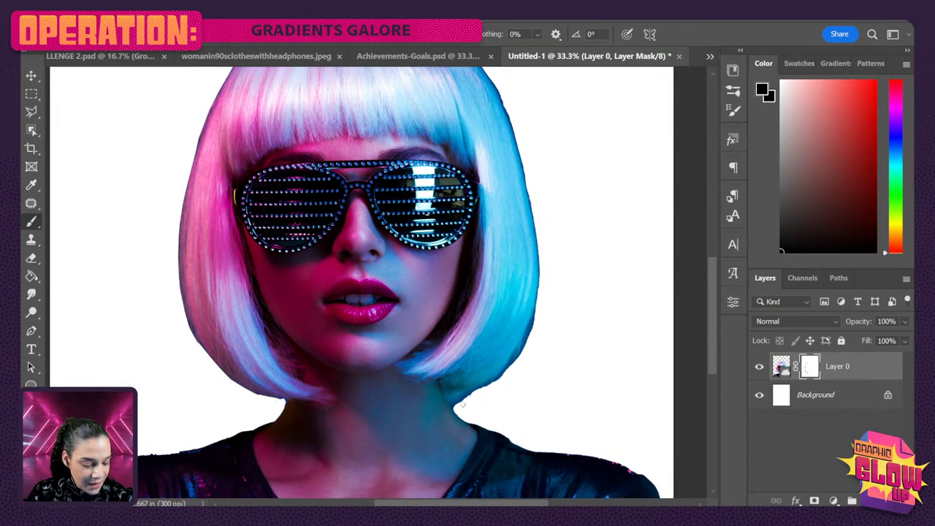
{"action": "left_click_drag", "start_coordinate": [475, 391], "coordinate": [463, 400]}
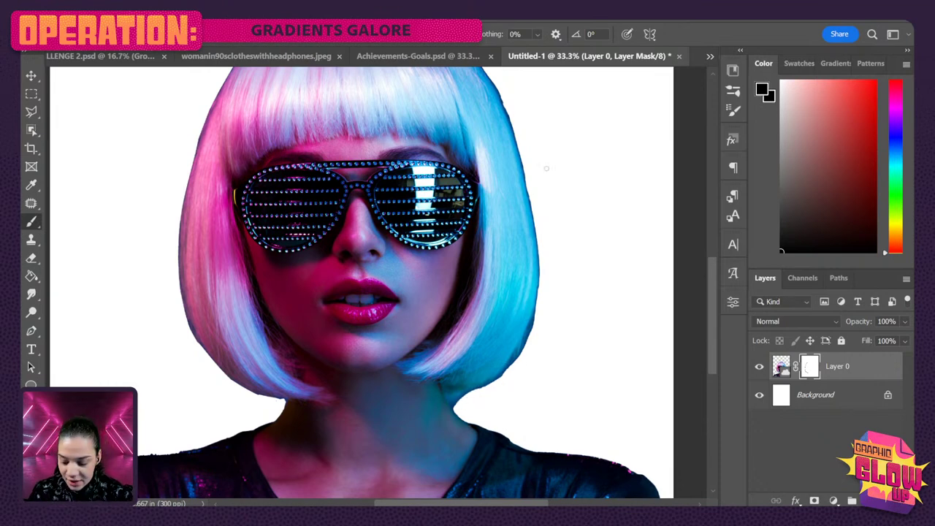
{"action": "left_click_drag", "start_coordinate": [524, 184], "coordinate": [501, 325]}
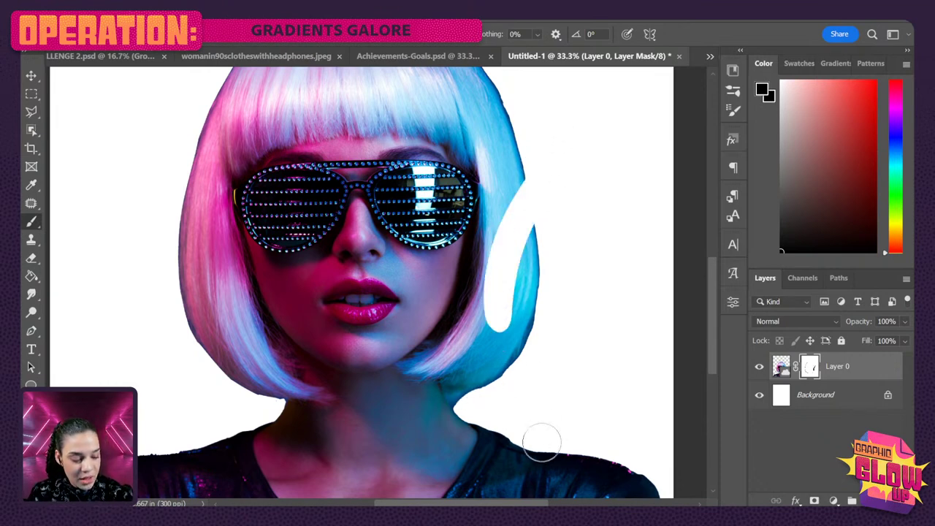
Restore the accidentally hidden blue hair, then hide the remaining dark fringe on the right edge.
{"action": "key", "text": "x"}
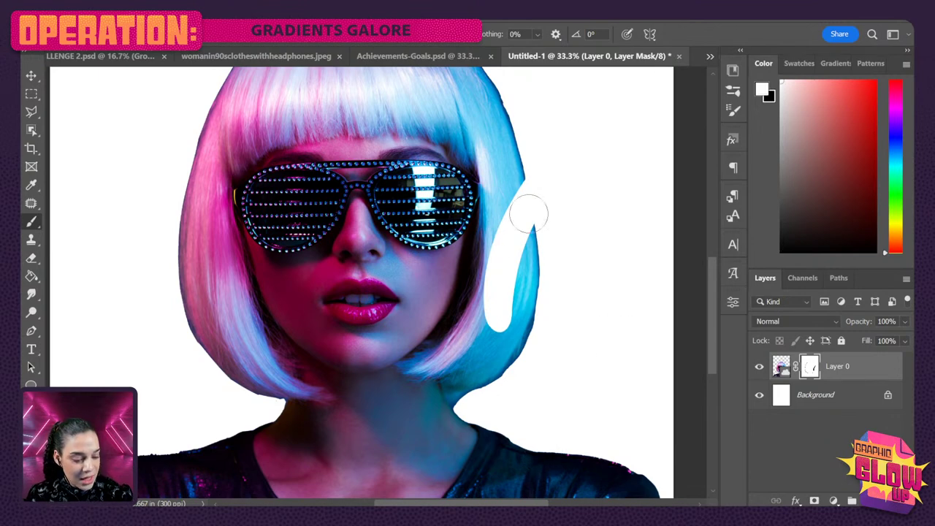
{"action": "mouse_move", "coordinate": [529, 187]}
{"action": "left_mouse_down"}
{"action": "mouse_move", "coordinate": [475, 349]}
{"action": "mouse_move", "coordinate": [528, 176]}
{"action": "mouse_move", "coordinate": [506, 303]}
{"action": "mouse_move", "coordinate": [520, 252]}
{"action": "mouse_move", "coordinate": [527, 166]}
{"action": "left_mouse_up"}
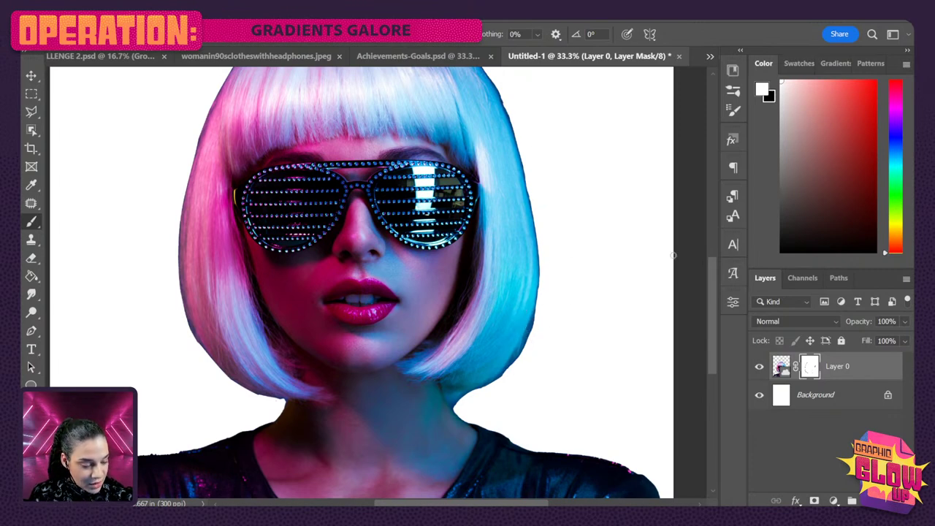
{"action": "key", "text": "x"}
{"action": "mouse_move", "coordinate": [543, 306]}
{"action": "left_mouse_down"}
{"action": "mouse_move", "coordinate": [484, 394]}
{"action": "mouse_move", "coordinate": [541, 308]}
{"action": "mouse_move", "coordinate": [473, 380]}
{"action": "mouse_move", "coordinate": [528, 339]}
{"action": "mouse_move", "coordinate": [466, 396]}
{"action": "mouse_move", "coordinate": [515, 359]}
{"action": "mouse_move", "coordinate": [457, 404]}
{"action": "left_mouse_up"}
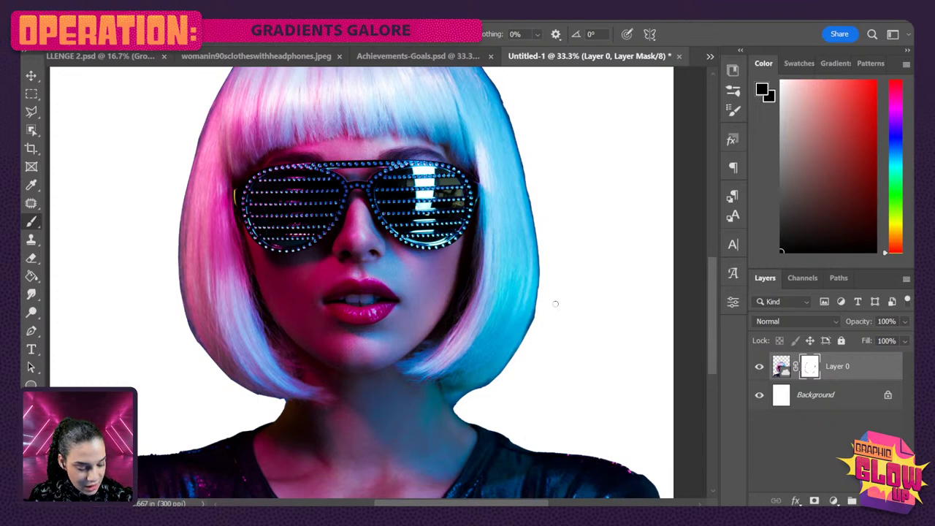
{"action": "mouse_move", "coordinate": [555, 304]}
{"action": "left_mouse_down"}
{"action": "mouse_move", "coordinate": [522, 329]}
{"action": "mouse_move", "coordinate": [536, 229]}
{"action": "mouse_move", "coordinate": [538, 307]}
{"action": "left_mouse_up"}
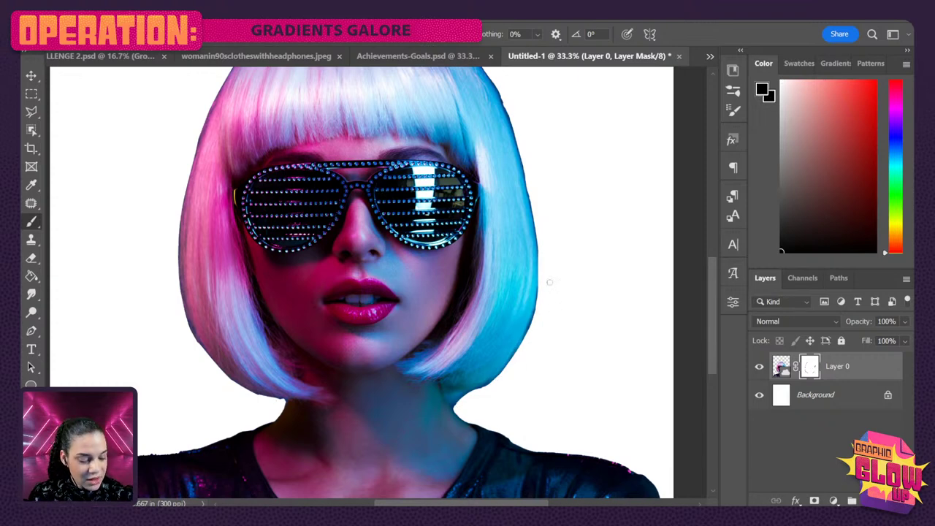
{"action": "left_click_drag", "start_coordinate": [562, 273], "coordinate": [525, 383]}
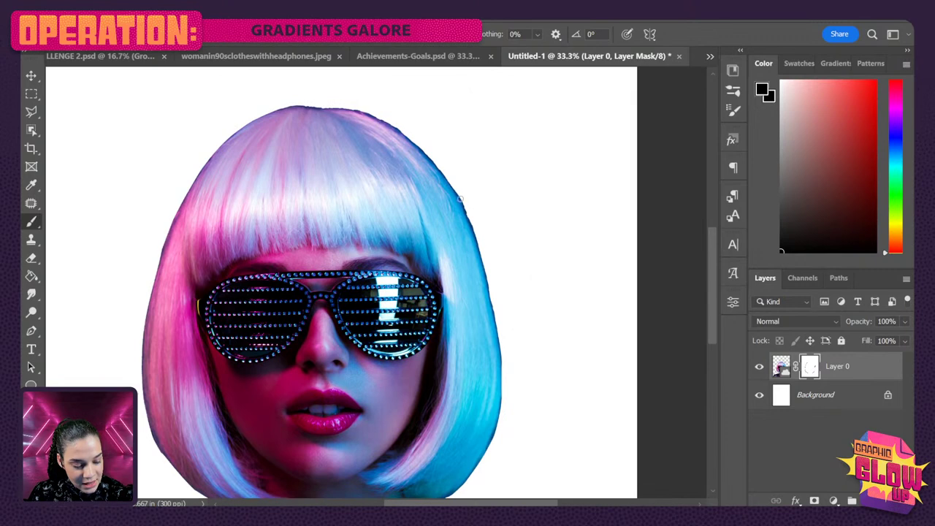
{"action": "mouse_move", "coordinate": [461, 199]}
{"action": "left_mouse_down"}
{"action": "mouse_move", "coordinate": [494, 306]}
{"action": "mouse_move", "coordinate": [500, 409]}
{"action": "mouse_move", "coordinate": [500, 343]}
{"action": "mouse_move", "coordinate": [503, 375]}
{"action": "left_mouse_up"}
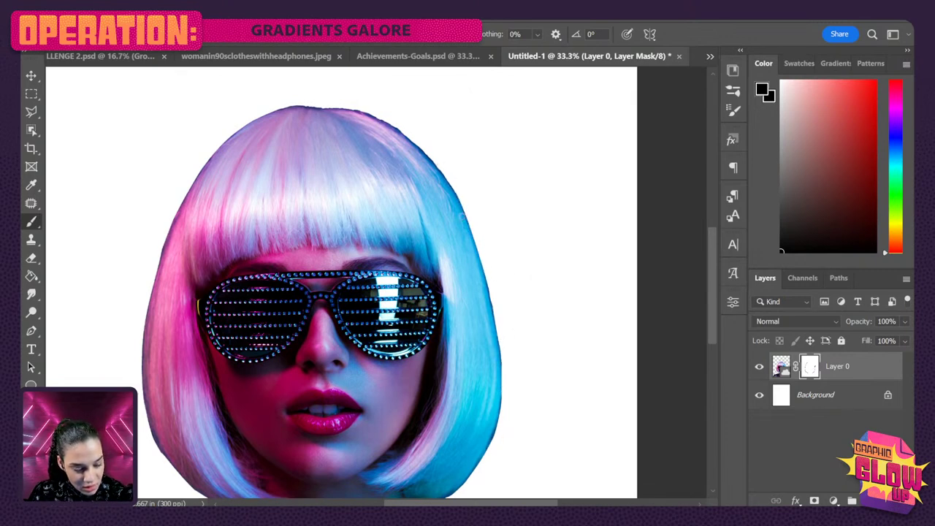
Clean the dark rim along the top and top-right edges of the hair.
{"action": "mouse_move", "coordinate": [366, 111]}
{"action": "left_mouse_down"}
{"action": "mouse_move", "coordinate": [437, 162]}
{"action": "mouse_move", "coordinate": [417, 140]}
{"action": "left_mouse_up"}
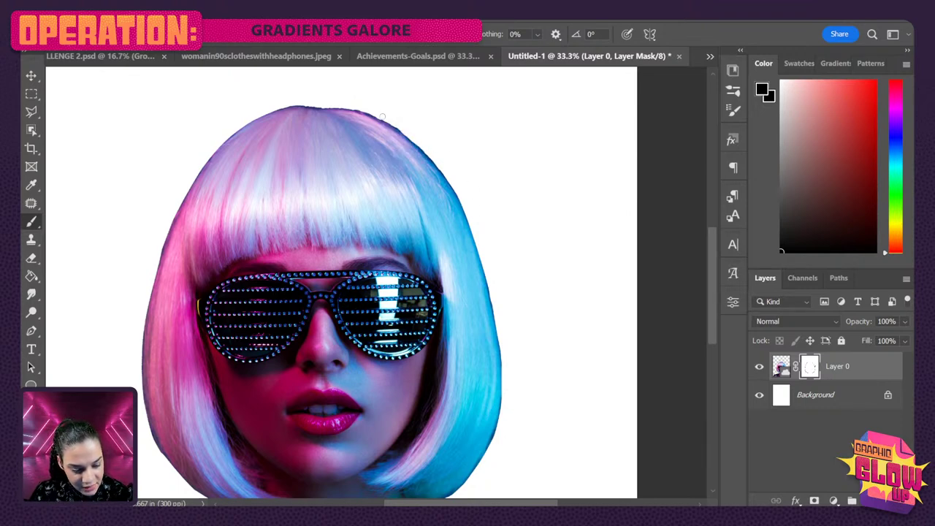
{"action": "left_click_drag", "start_coordinate": [372, 111], "coordinate": [452, 179]}
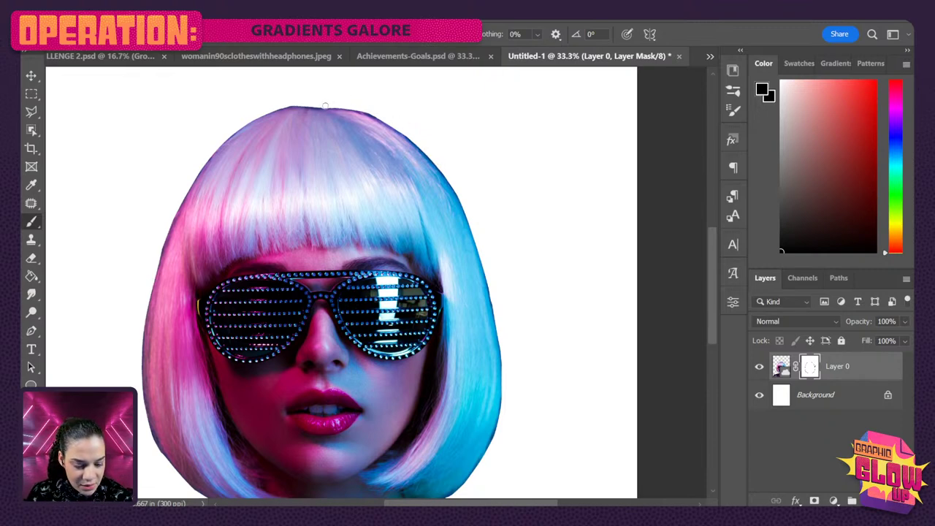
{"action": "left_click_drag", "start_coordinate": [320, 105], "coordinate": [269, 103]}
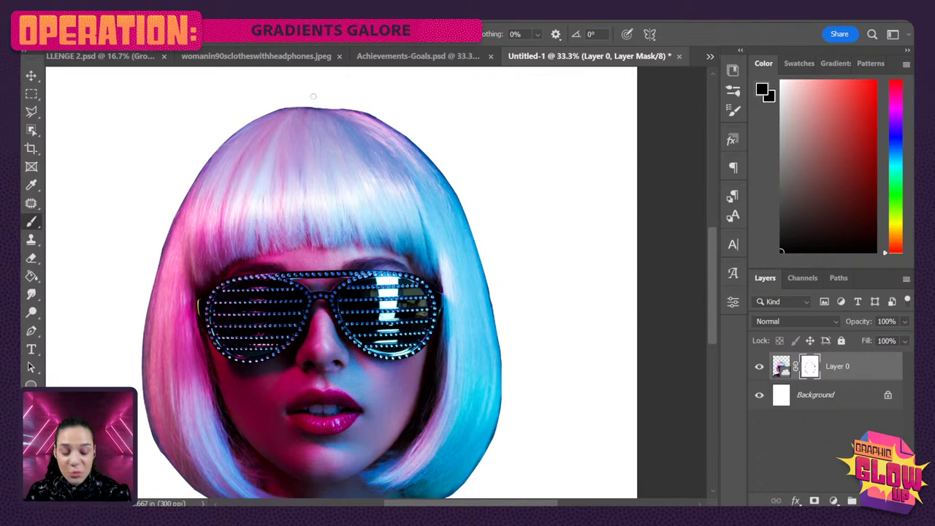
{"action": "mouse_move", "coordinate": [318, 106]}
{"action": "left_mouse_down"}
{"action": "mouse_move", "coordinate": [292, 108]}
{"action": "mouse_move", "coordinate": [209, 154]}
{"action": "left_mouse_up"}
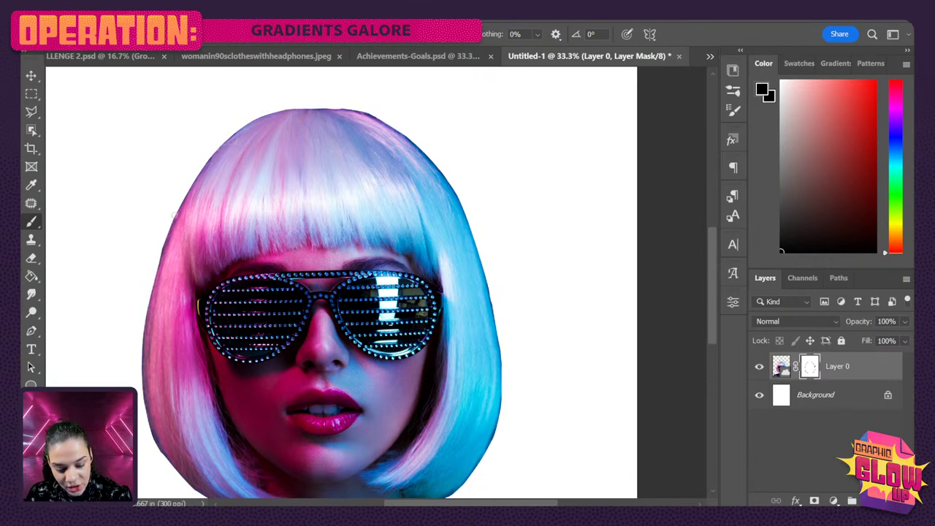
{"action": "mouse_move", "coordinate": [345, 105]}
{"action": "left_mouse_down"}
{"action": "mouse_move", "coordinate": [337, 102]}
{"action": "mouse_move", "coordinate": [406, 133]}
{"action": "left_mouse_up"}
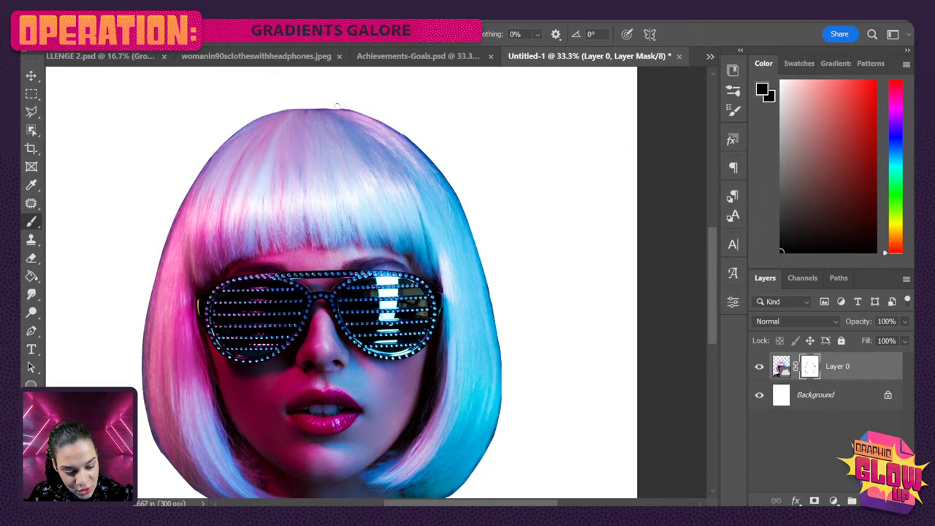
{"action": "left_click_drag", "start_coordinate": [339, 108], "coordinate": [392, 120]}
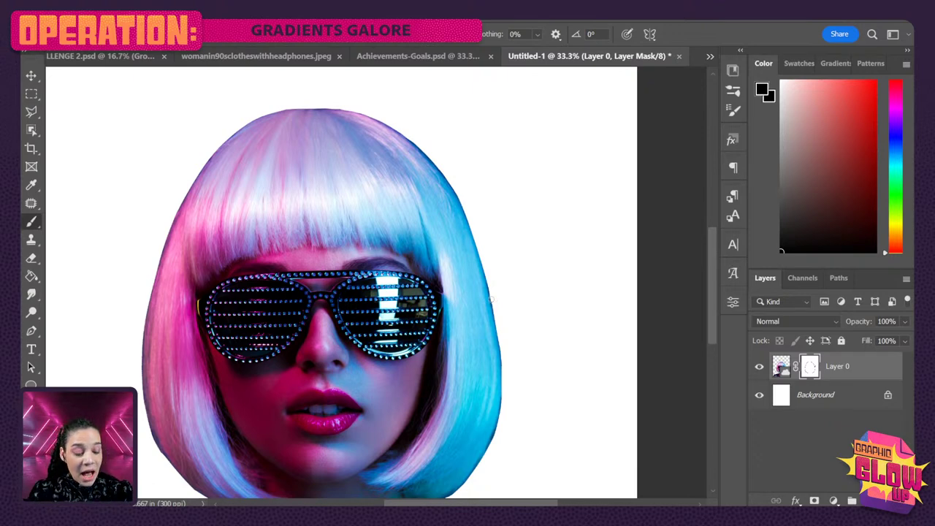
Trim the lower hair edges and a stray strand, then clean the left shoulder fringe.
{"action": "scroll", "coordinate": [444, 365], "scroll_direction": "down", "scroll_amount": 5}
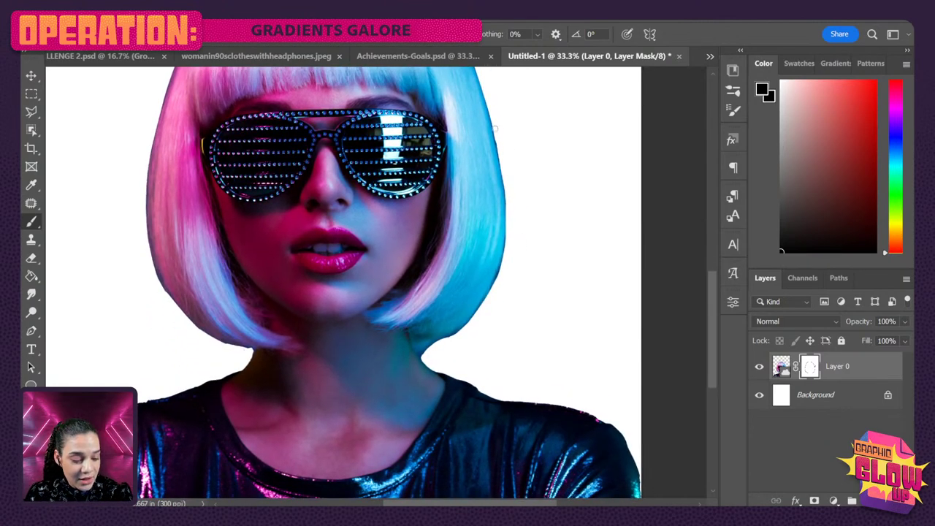
{"action": "mouse_move", "coordinate": [507, 222]}
{"action": "left_mouse_down"}
{"action": "mouse_move", "coordinate": [497, 282]}
{"action": "mouse_move", "coordinate": [451, 338]}
{"action": "left_mouse_up"}
{"action": "left_click_drag", "start_coordinate": [502, 296], "coordinate": [474, 314]}
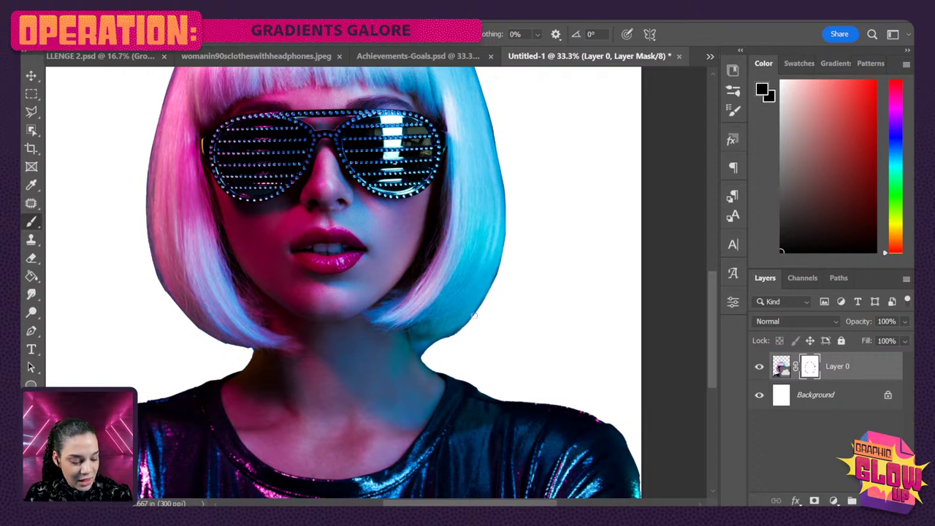
{"action": "left_click_drag", "start_coordinate": [517, 391], "coordinate": [545, 290]}
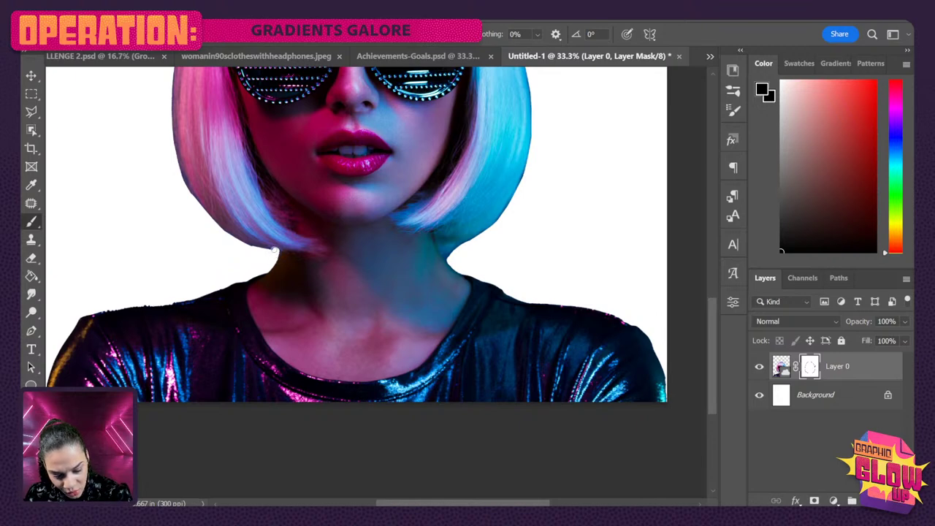
{"action": "left_click_drag", "start_coordinate": [274, 251], "coordinate": [254, 246]}
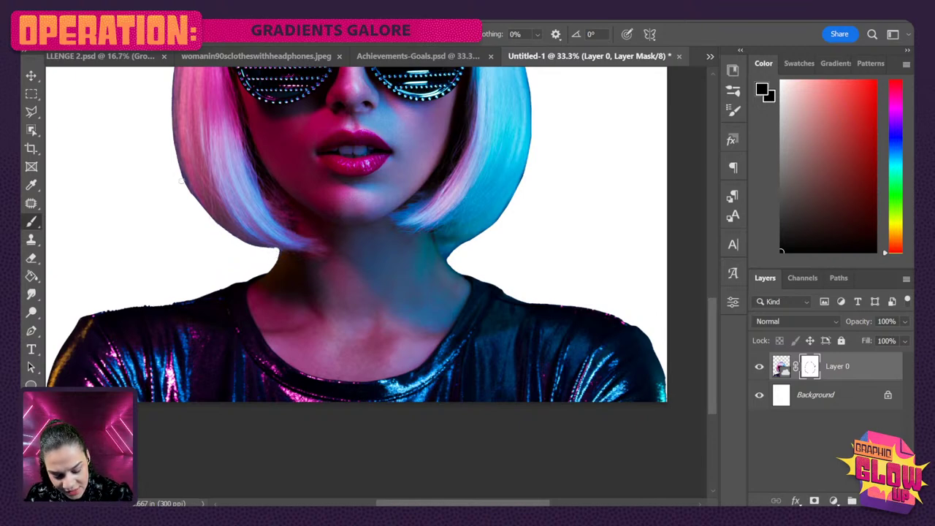
{"action": "left_click_drag", "start_coordinate": [420, 293], "coordinate": [472, 212]}
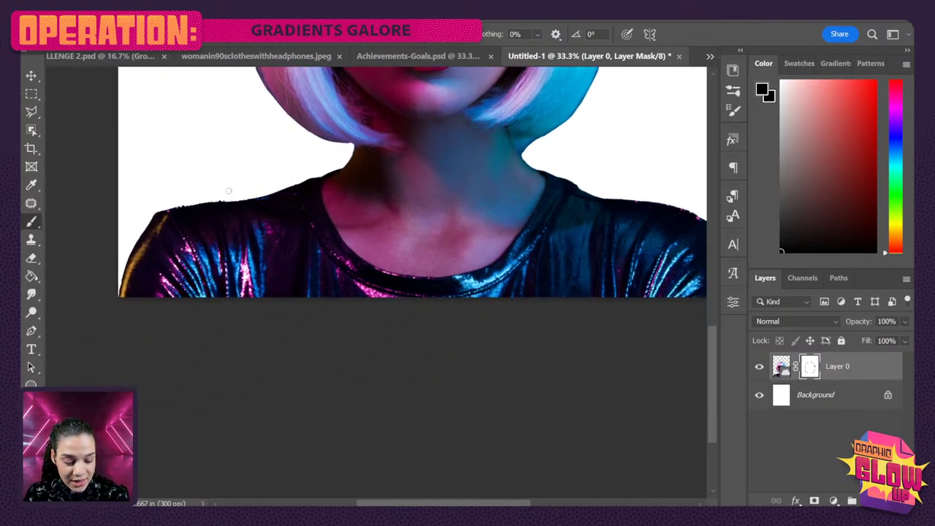
{"action": "left_click_drag", "start_coordinate": [225, 199], "coordinate": [184, 204]}
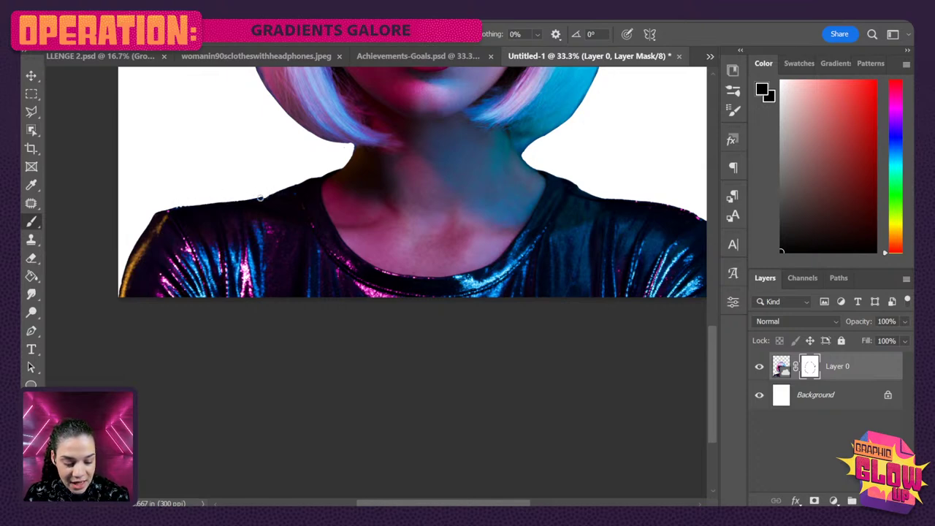
{"action": "left_click_drag", "start_coordinate": [194, 204], "coordinate": [157, 211]}
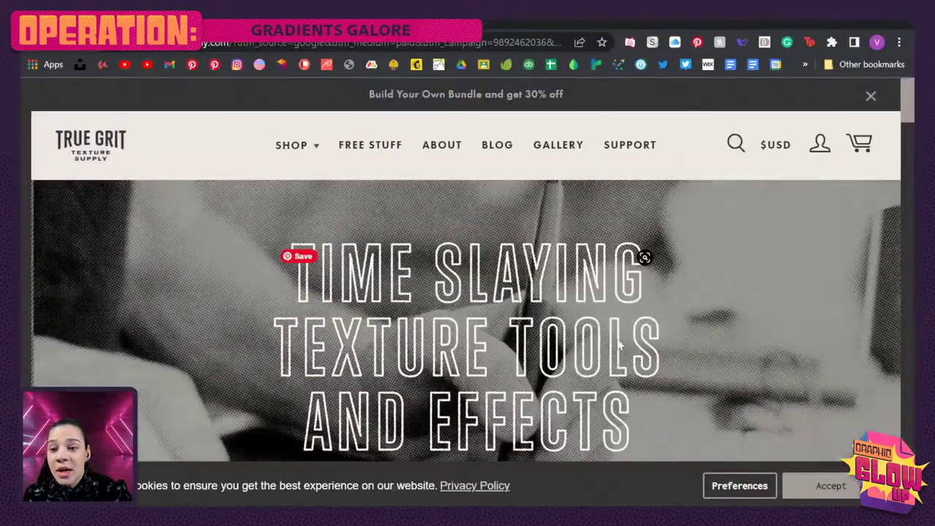
{"action": "scroll", "coordinate": [729, 340], "scroll_direction": "down", "scroll_amount": 3}
{"action": "scroll", "coordinate": [728, 339], "scroll_direction": "down", "scroll_amount": 5}
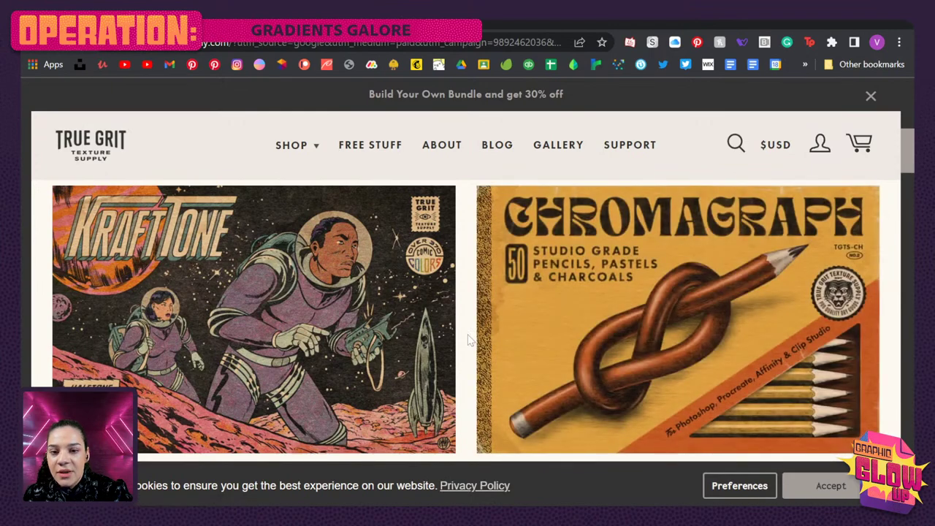
{"action": "scroll", "coordinate": [592, 382], "scroll_direction": "down", "scroll_amount": 5}
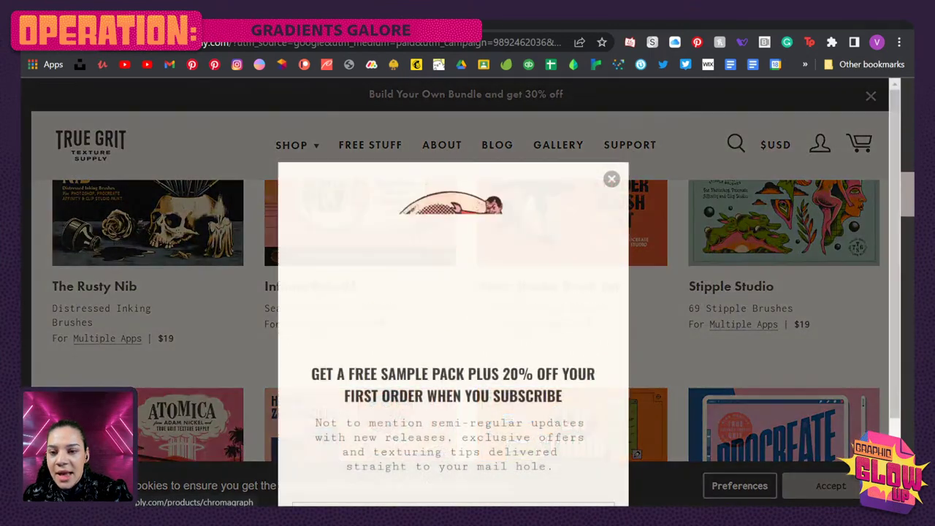
{"action": "left_click", "coordinate": [612, 179]}
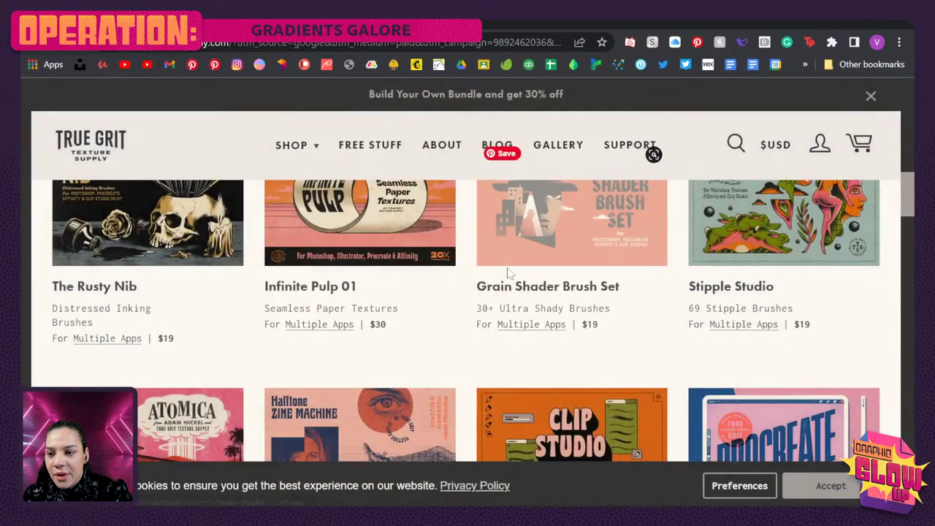
{"action": "scroll", "coordinate": [509, 272], "scroll_direction": "up", "scroll_amount": 4}
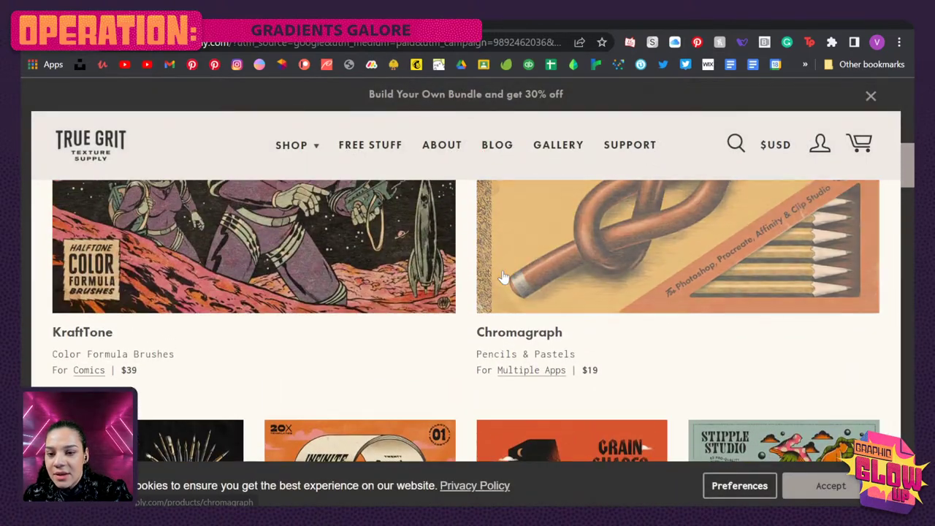
{"action": "scroll", "coordinate": [503, 276], "scroll_direction": "down", "scroll_amount": 3}
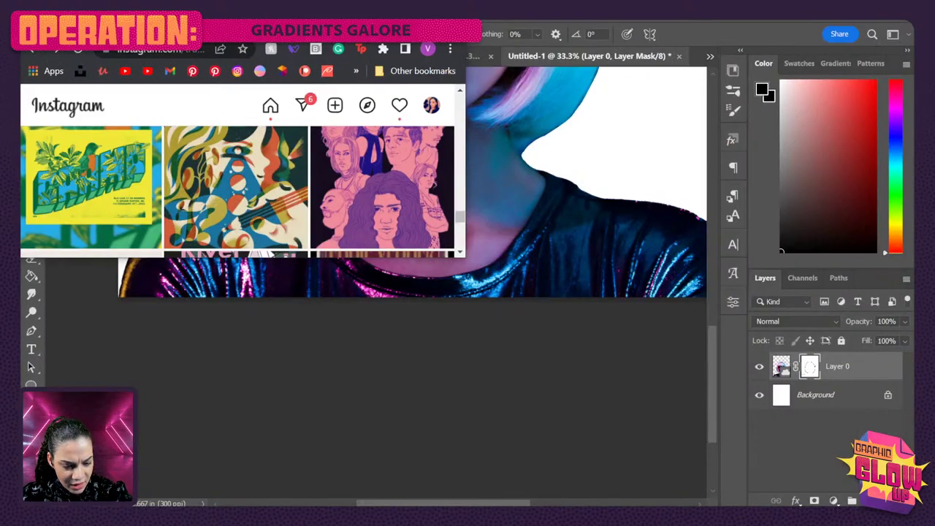
{"action": "key", "text": "super+Up"}
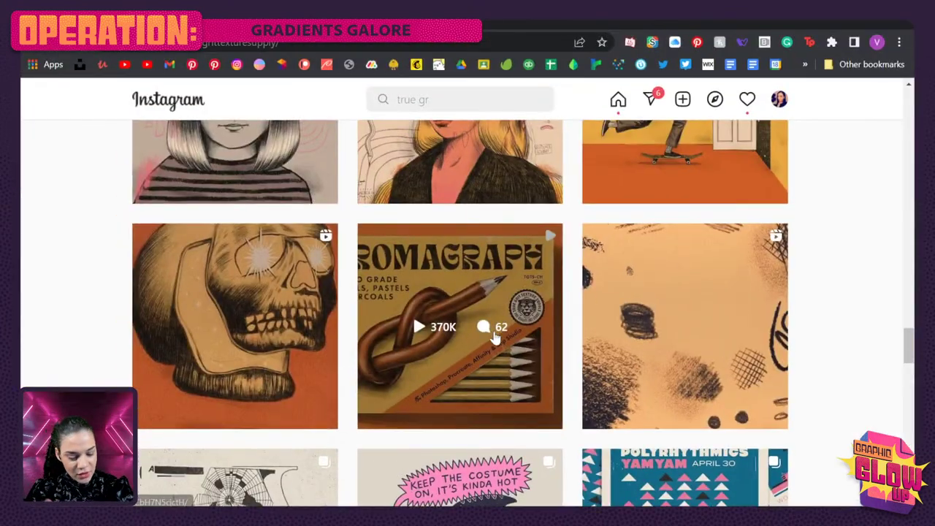
{"action": "left_click", "coordinate": [289, 402]}
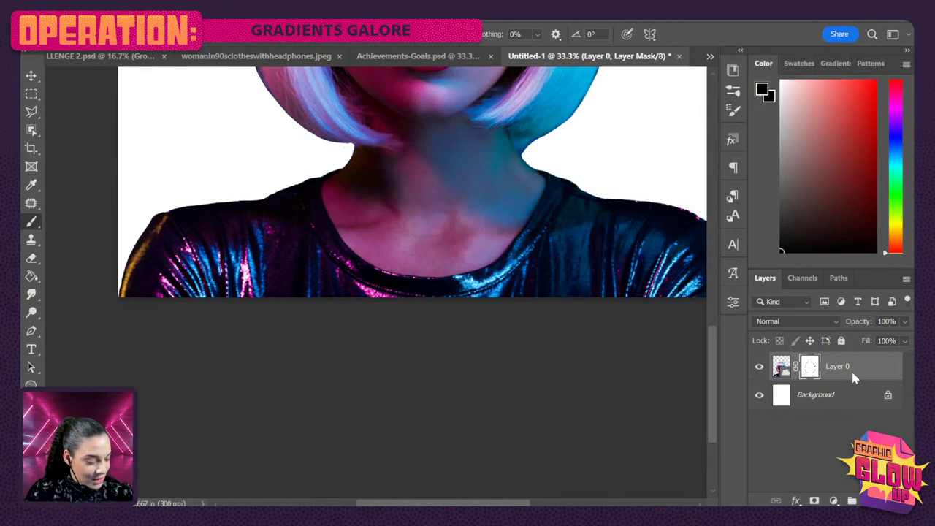
Paint out the pink fringe along the right shoulder on Layer 0's mask.
{"action": "left_click", "coordinate": [781, 366]}
{"action": "left_click_drag", "start_coordinate": [546, 250], "coordinate": [493, 271]}
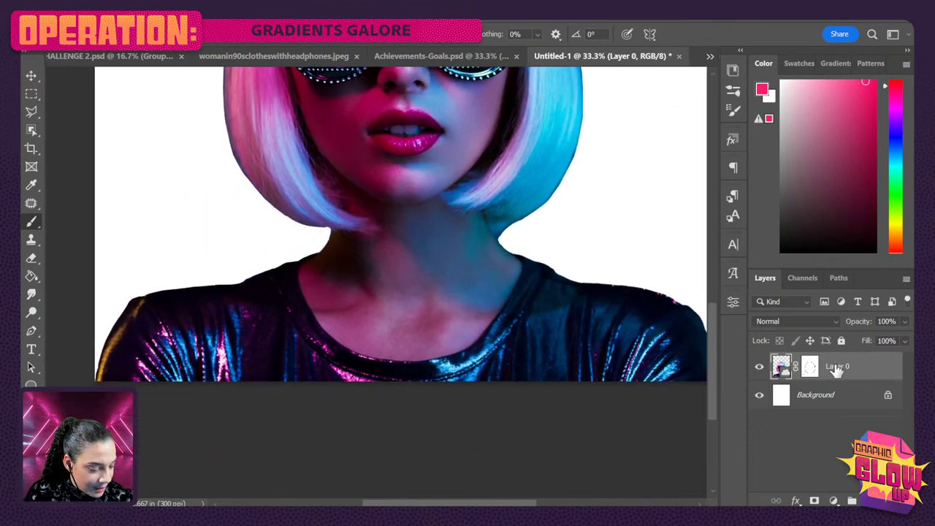
{"action": "left_click", "coordinate": [809, 367]}
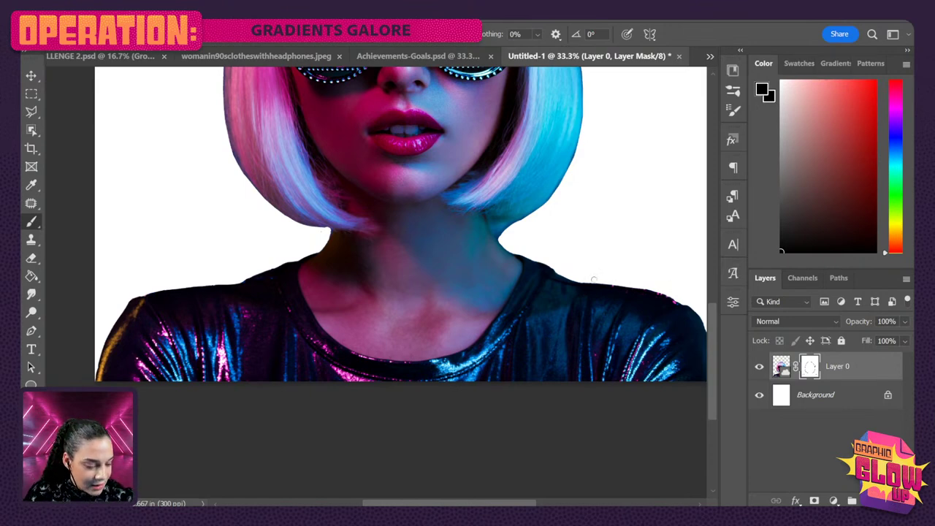
{"action": "mouse_move", "coordinate": [597, 281]}
{"action": "left_mouse_down"}
{"action": "mouse_move", "coordinate": [659, 283]}
{"action": "mouse_move", "coordinate": [609, 284]}
{"action": "mouse_move", "coordinate": [684, 305]}
{"action": "left_mouse_up"}
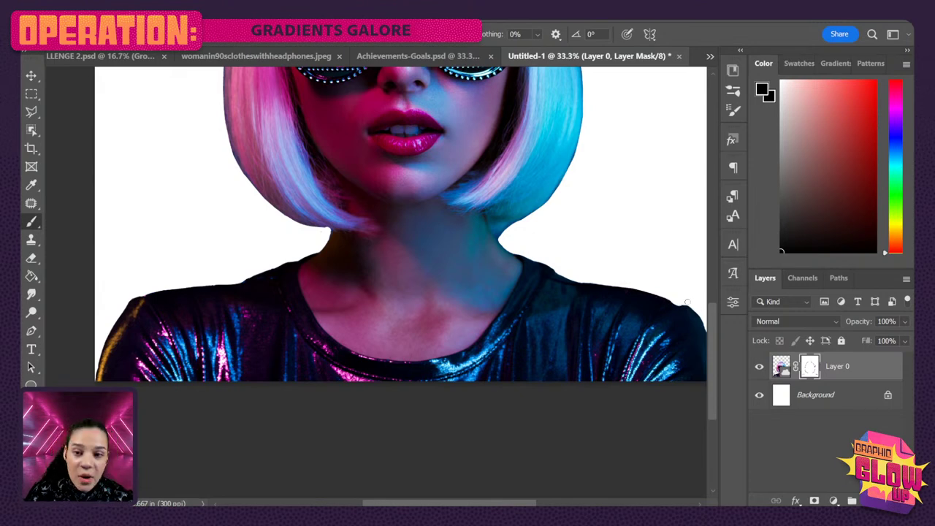
{"action": "left_click_drag", "start_coordinate": [687, 303], "coordinate": [501, 257]}
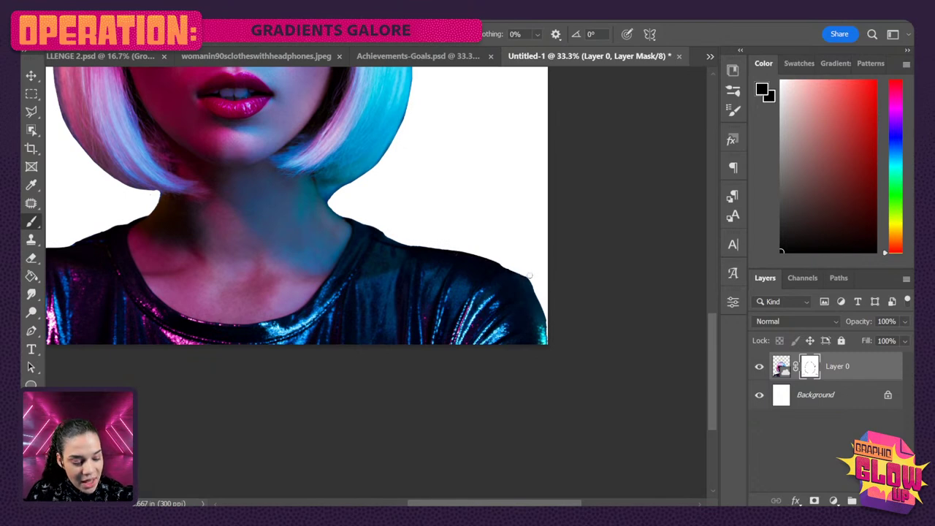
{"action": "left_click_drag", "start_coordinate": [550, 310], "coordinate": [683, 288]}
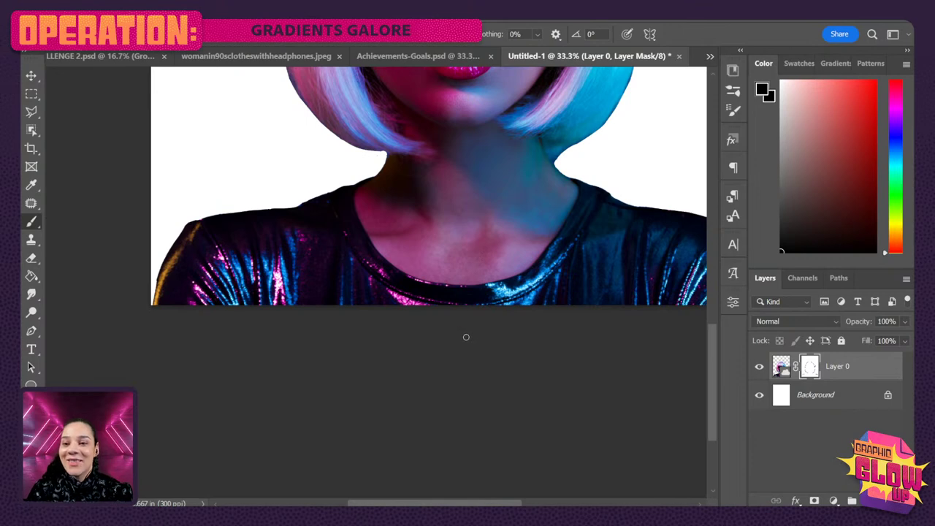
Zoom out to view the whole masked image.
{"action": "key", "text": "ctrl+minus"}
{"action": "key", "text": "ctrl+minus"}
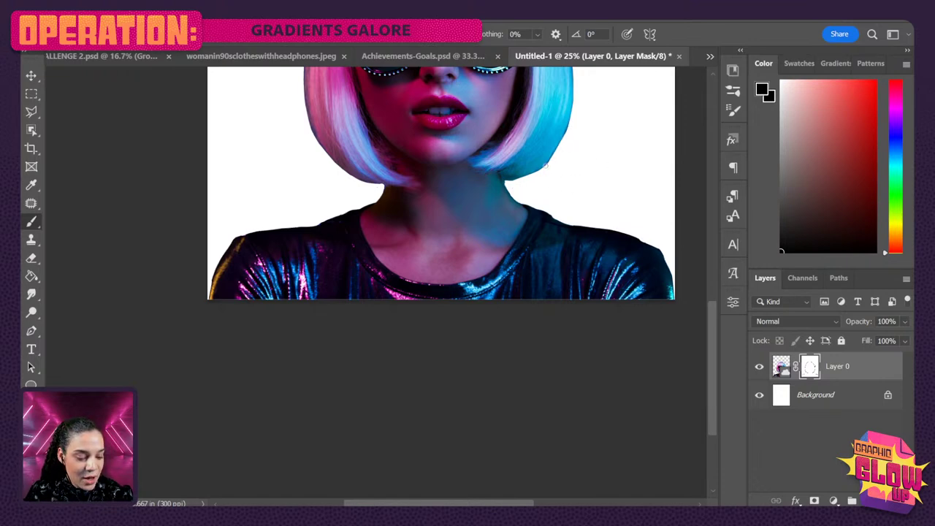
{"action": "key", "text": "ctrl+minus"}
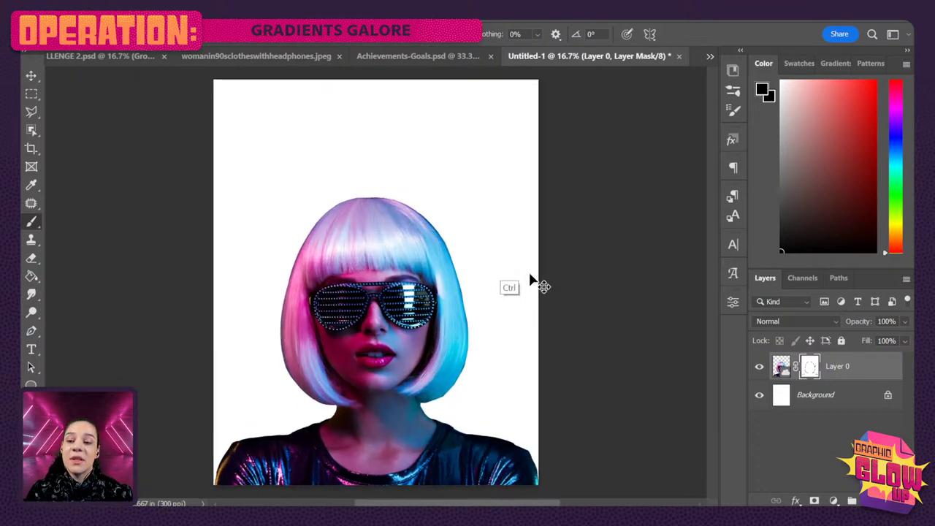
{"action": "key", "text": "ctrl+plus"}
{"action": "left_click_drag", "start_coordinate": [411, 376], "coordinate": [463, 319]}
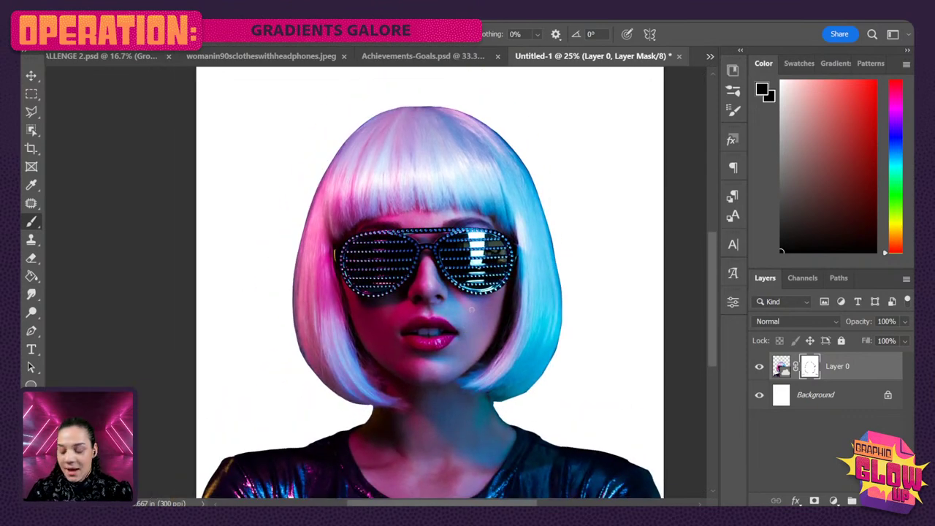
{"action": "key", "text": "ctrl+minus"}
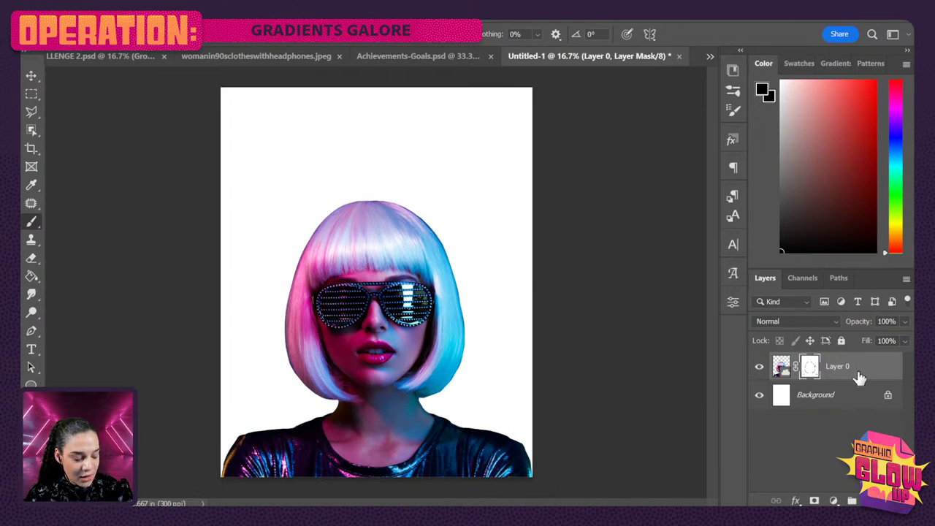
Show the Libraries colour palettes by collapsing IMAGES, and target Layer 0's image thumbnail.
{"action": "left_click", "coordinate": [734, 73]}
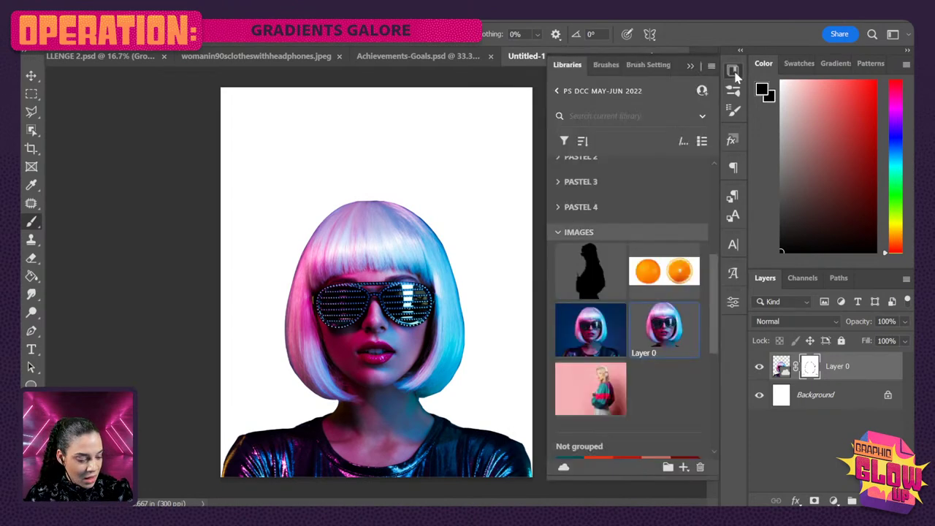
{"action": "left_click", "coordinate": [560, 233]}
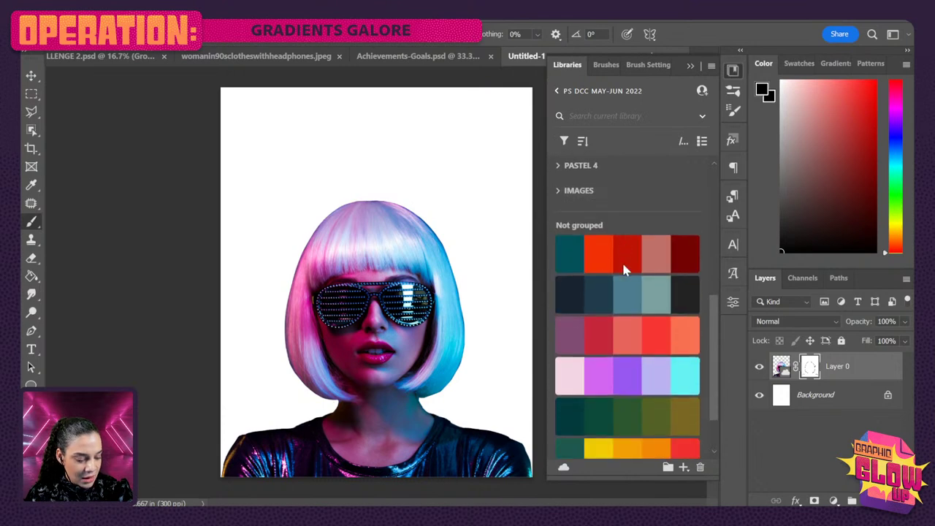
{"action": "scroll", "coordinate": [623, 270], "scroll_direction": "down", "scroll_amount": 2}
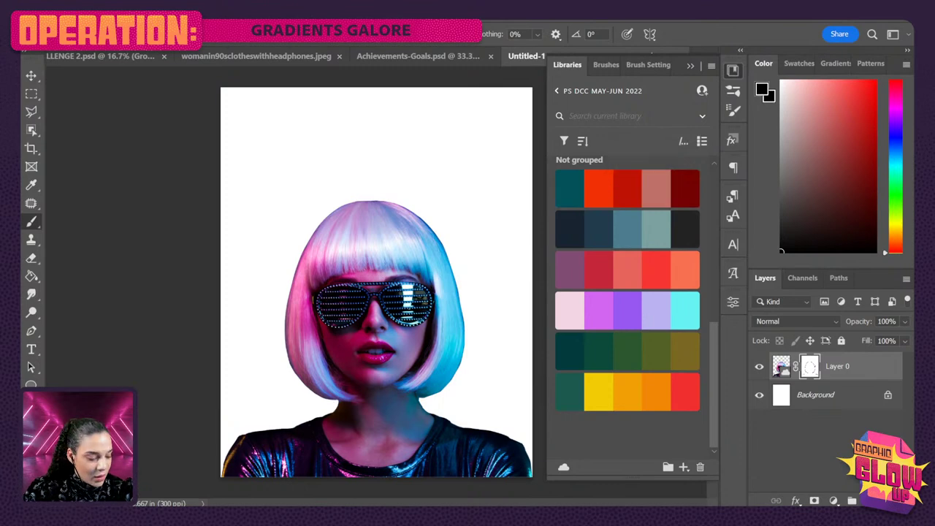
{"action": "left_click", "coordinate": [874, 374]}
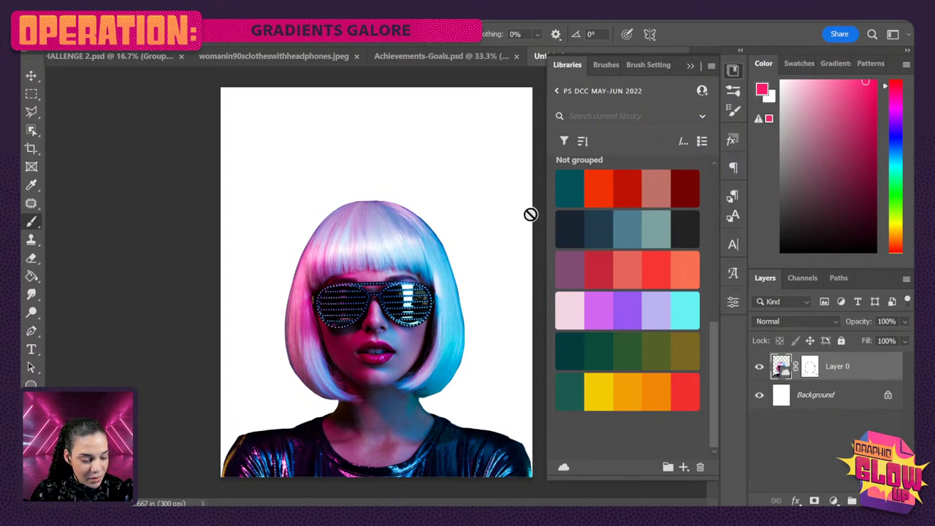
On a new layer, paint a row of teal, orange-red, red, salmon and dark red dots.
{"action": "key", "text": "ctrl+shift+alt+n"}
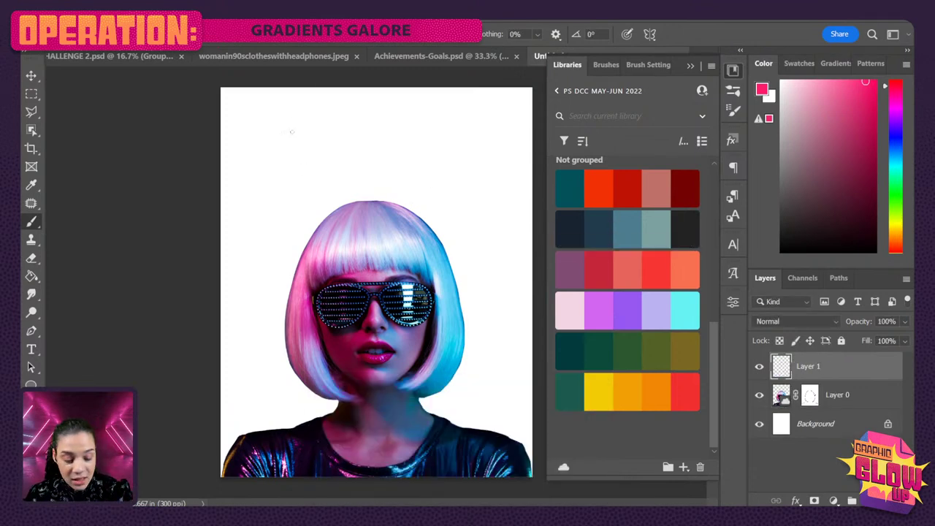
{"action": "key", "text": "bracketright"}
{"action": "key", "text": "bracketright"}
{"action": "key", "text": "bracketright"}
{"action": "key", "text": "bracketright"}
{"action": "key", "text": "bracketright"}
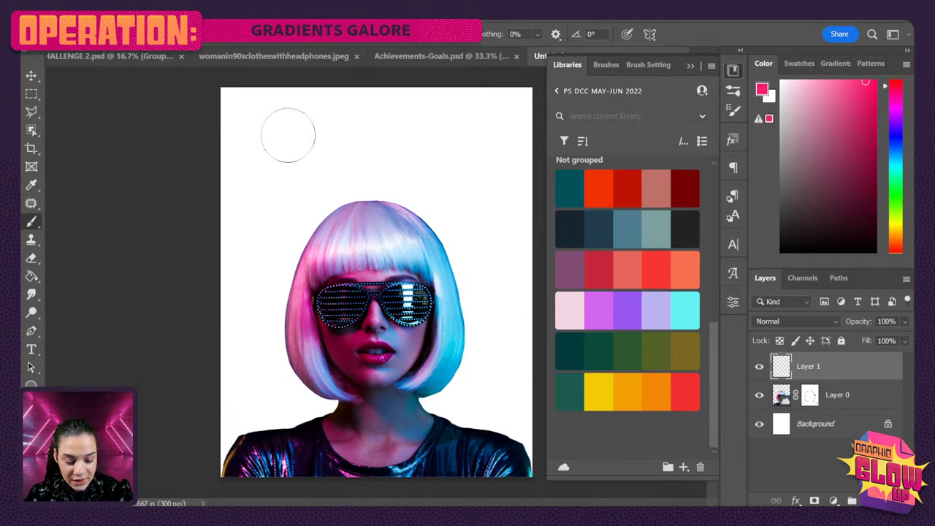
{"action": "left_click", "coordinate": [569, 189]}
{"action": "left_click", "coordinate": [267, 140]}
{"action": "left_click", "coordinate": [599, 185]}
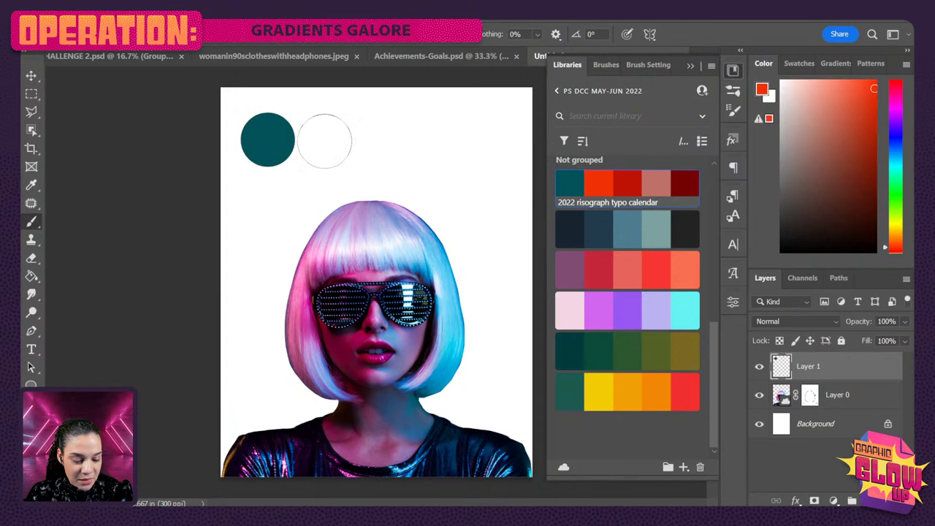
{"action": "left_click", "coordinate": [302, 139]}
{"action": "left_click", "coordinate": [629, 185]}
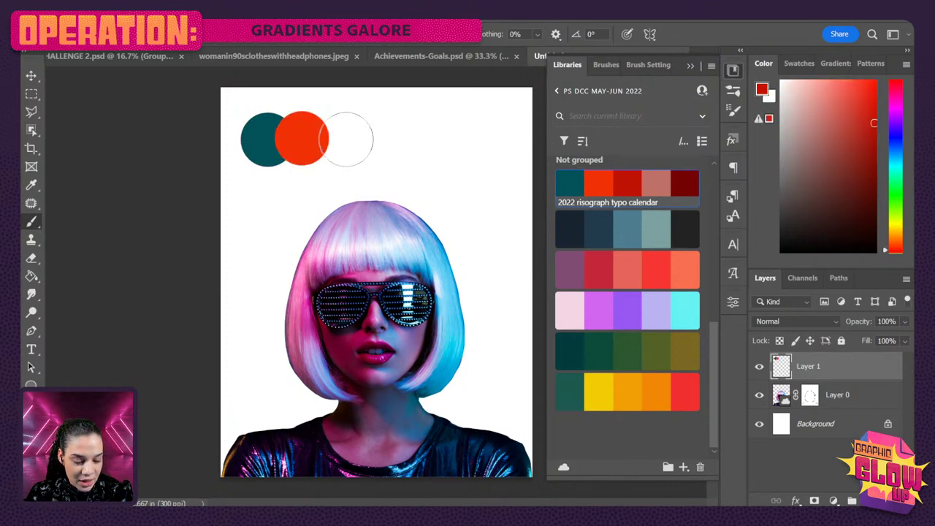
{"action": "left_click", "coordinate": [333, 139]}
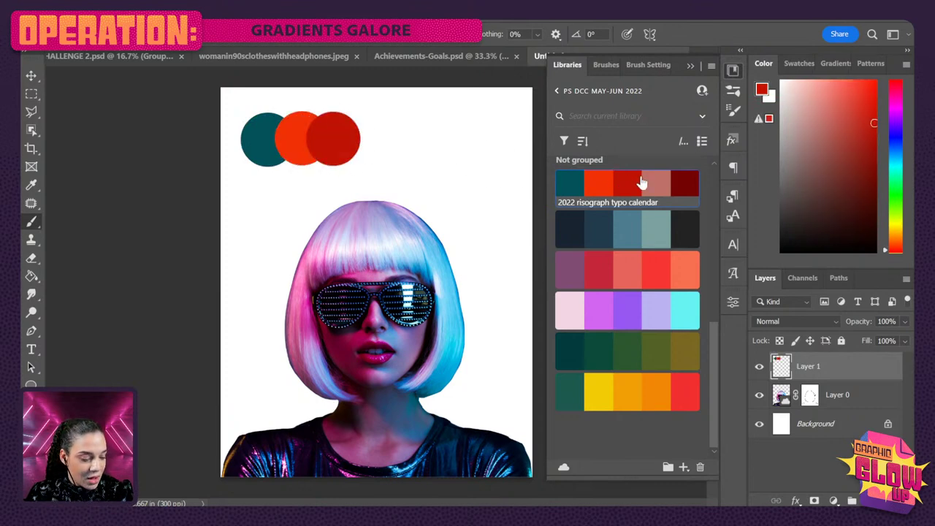
{"action": "left_click", "coordinate": [648, 183]}
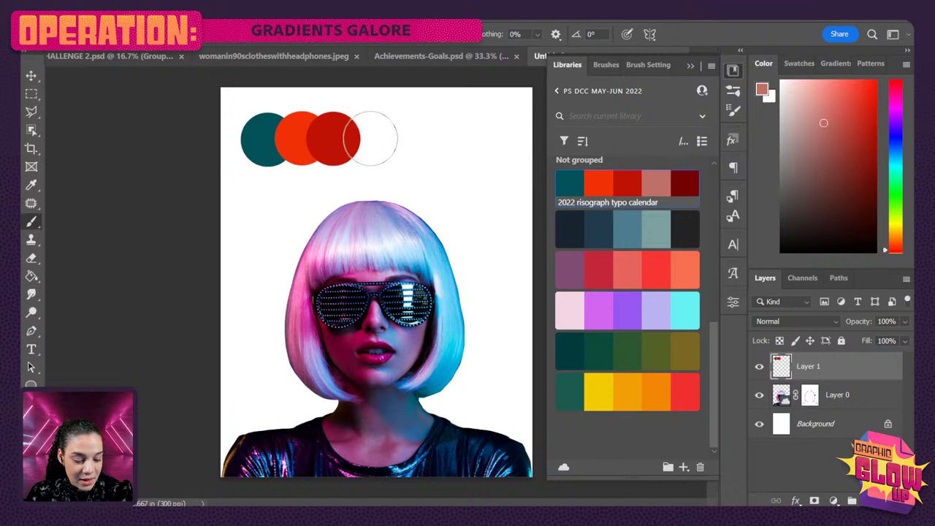
{"action": "left_click", "coordinate": [366, 138]}
{"action": "left_click", "coordinate": [684, 184]}
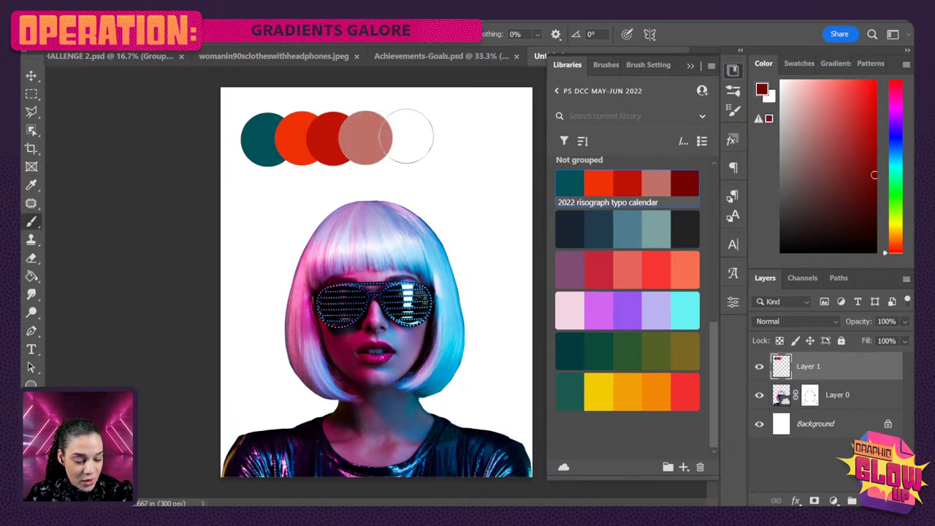
{"action": "left_click", "coordinate": [396, 135]}
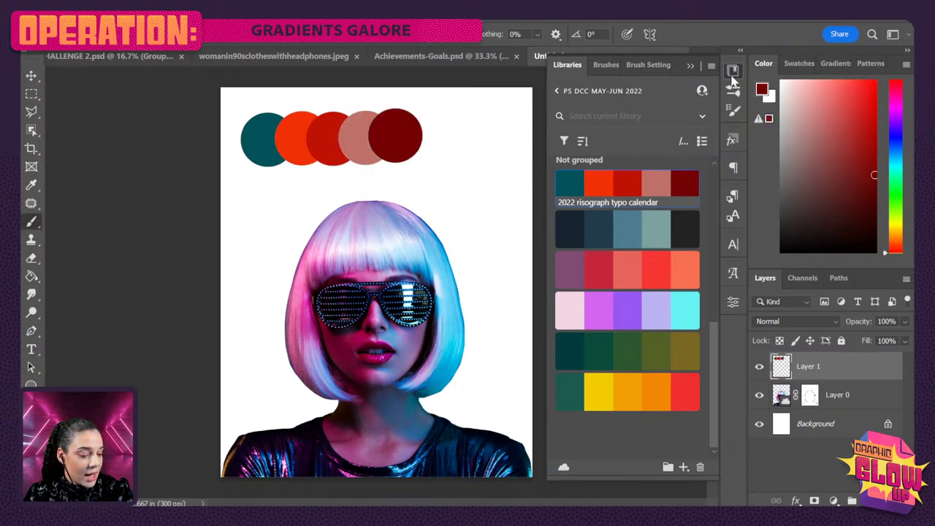
Close the Libraries panel and zoom in on the dots and face.
{"action": "left_click", "coordinate": [733, 71]}
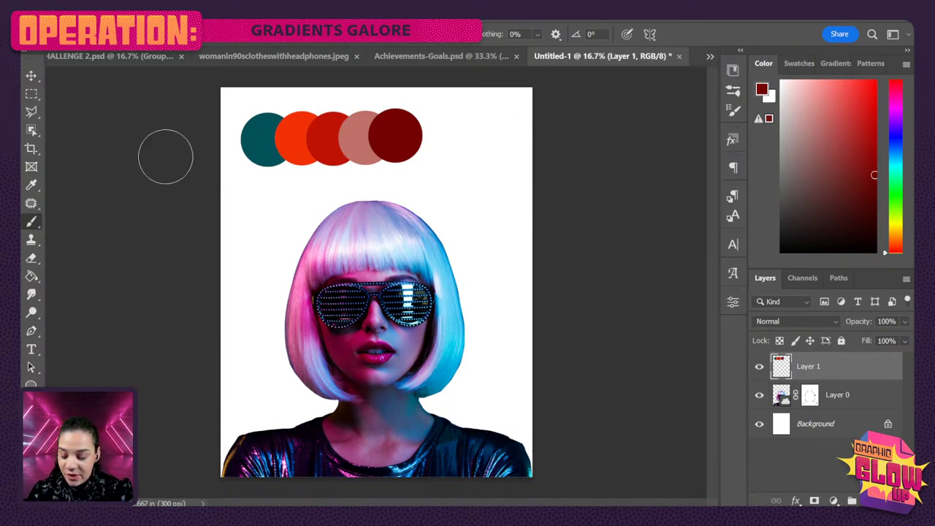
{"action": "key", "text": "ctrl+plus"}
{"action": "left_click_drag", "start_coordinate": [426, 206], "coordinate": [434, 261]}
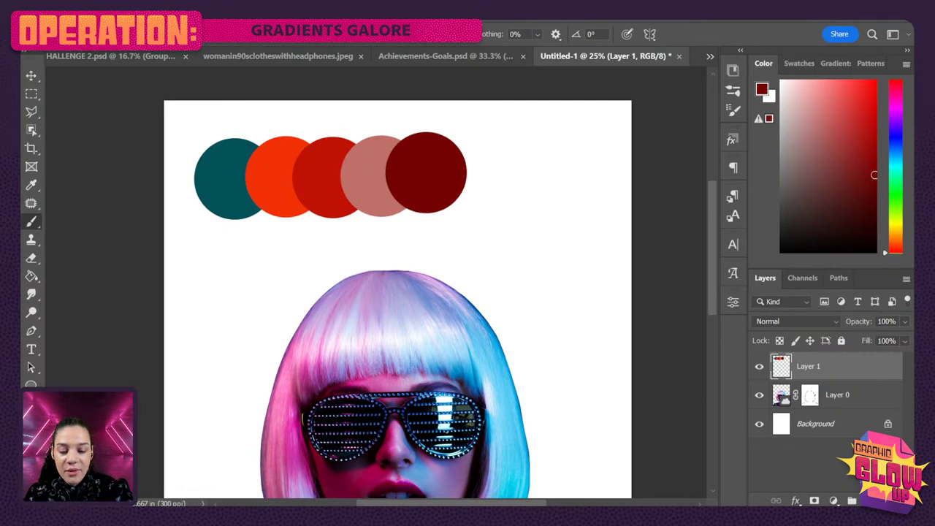
Start a Gradient Map adjustment from Image > Adjustments and toggle its preview.
{"action": "left_click", "coordinate": [95, 15]}
{"action": "mouse_move", "coordinate": [117, 33]}
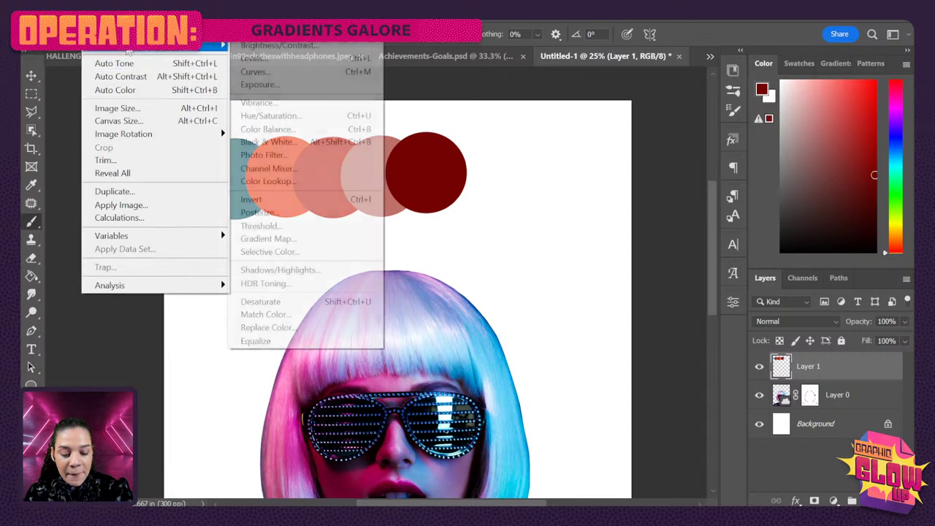
{"action": "left_click", "coordinate": [271, 223]}
{"action": "left_click", "coordinate": [537, 148]}
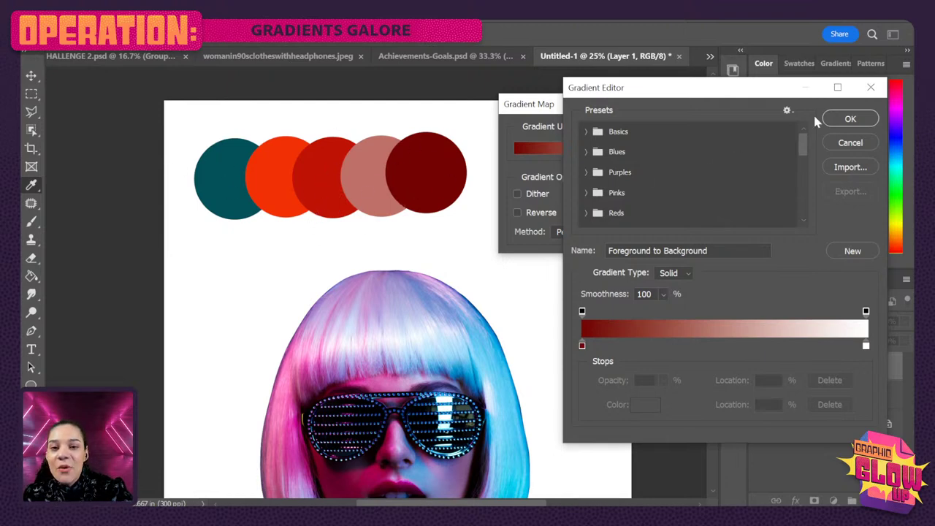
{"action": "left_click", "coordinate": [861, 143]}
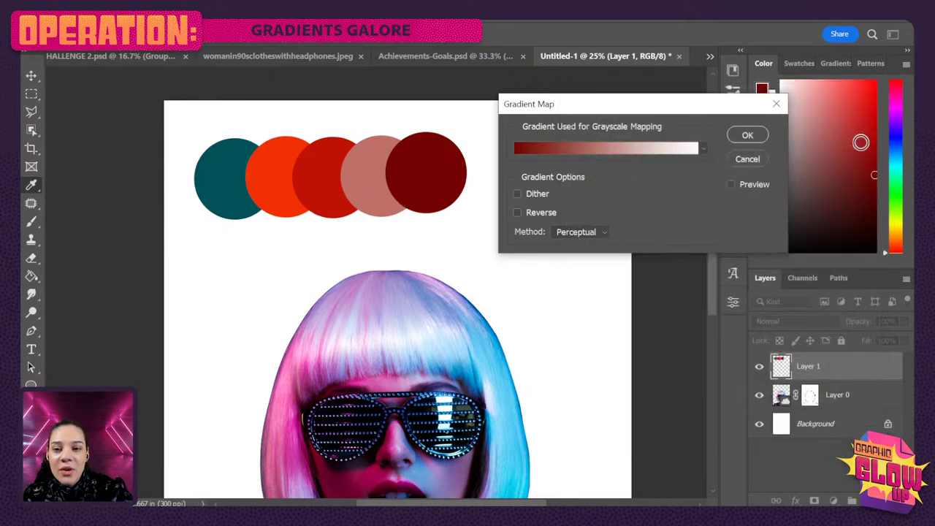
{"action": "left_click", "coordinate": [732, 186]}
{"action": "left_click", "coordinate": [732, 186]}
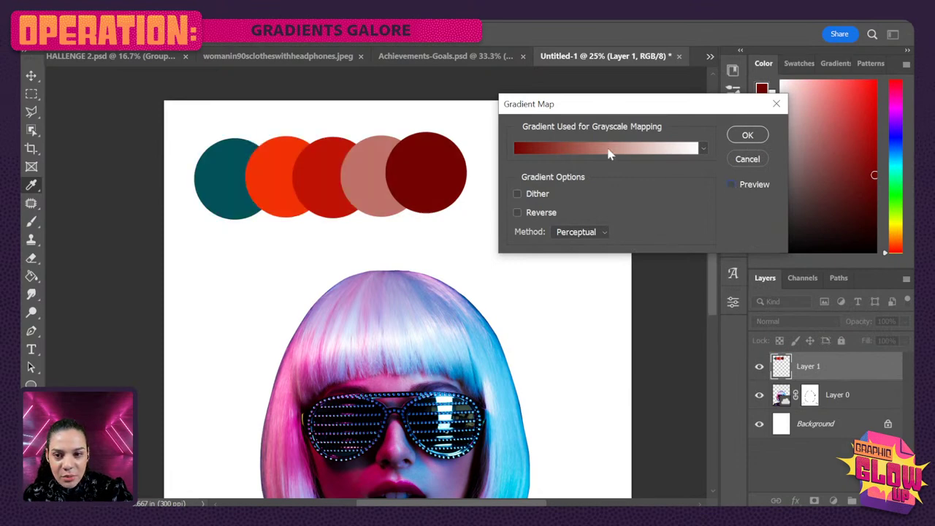
Set the gradient's left stop to the dot's teal and right stop to its orange-red.
{"action": "left_click", "coordinate": [609, 152]}
{"action": "left_click", "coordinate": [583, 346]}
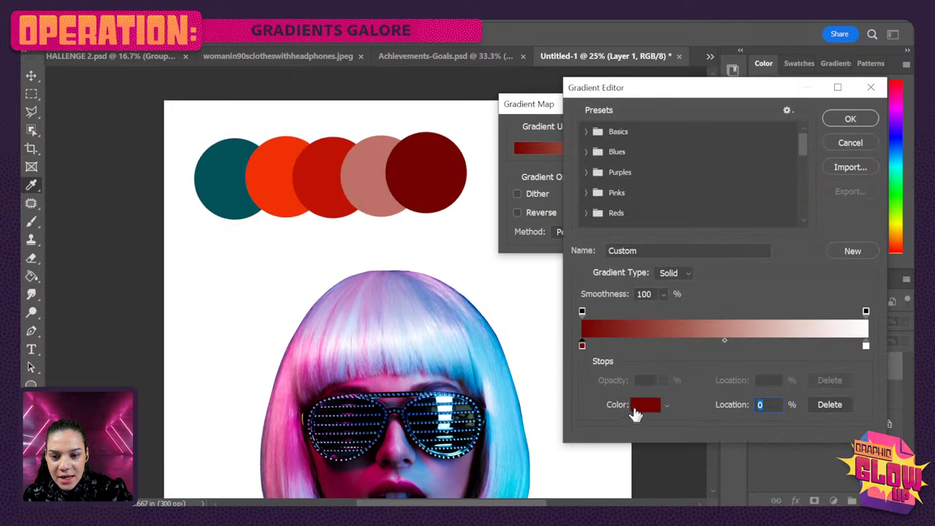
{"action": "left_click", "coordinate": [644, 404]}
{"action": "left_click", "coordinate": [230, 170]}
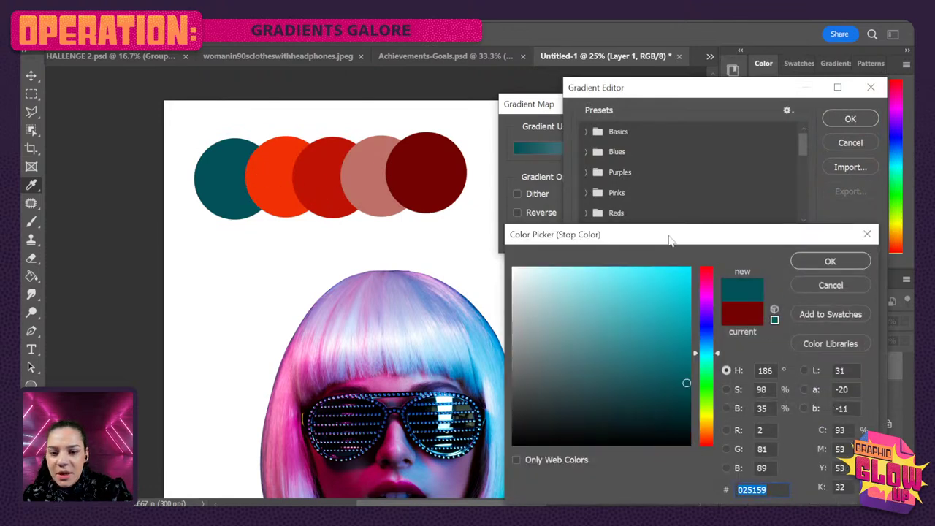
{"action": "left_click", "coordinate": [836, 266]}
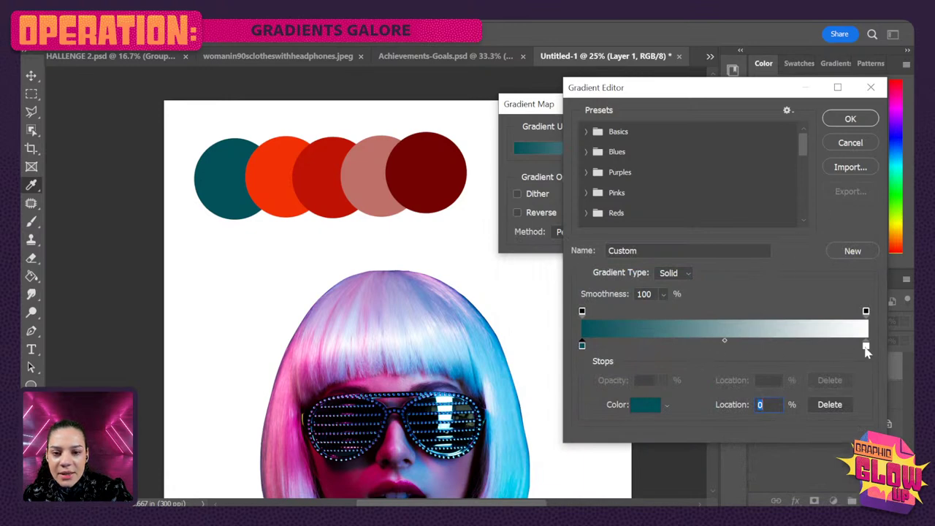
{"action": "left_click", "coordinate": [867, 347]}
{"action": "left_click", "coordinate": [645, 408]}
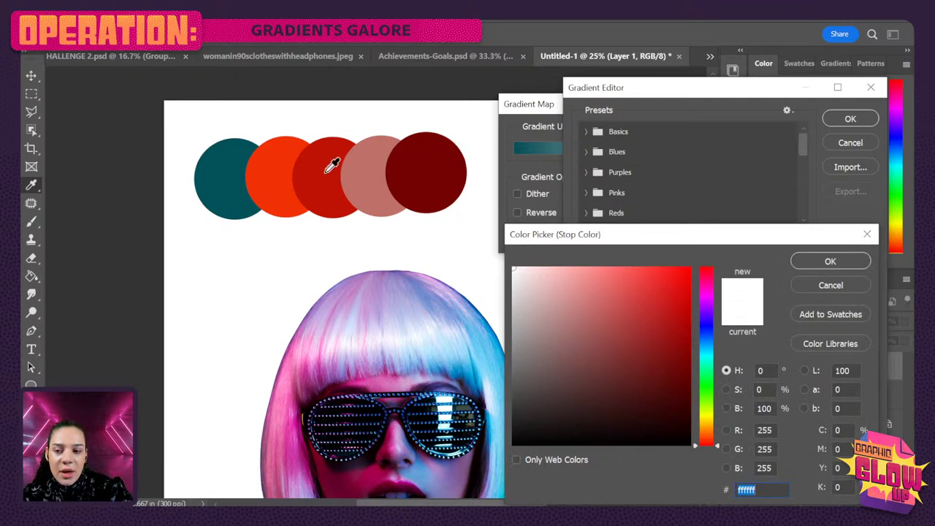
{"action": "left_click", "coordinate": [276, 151]}
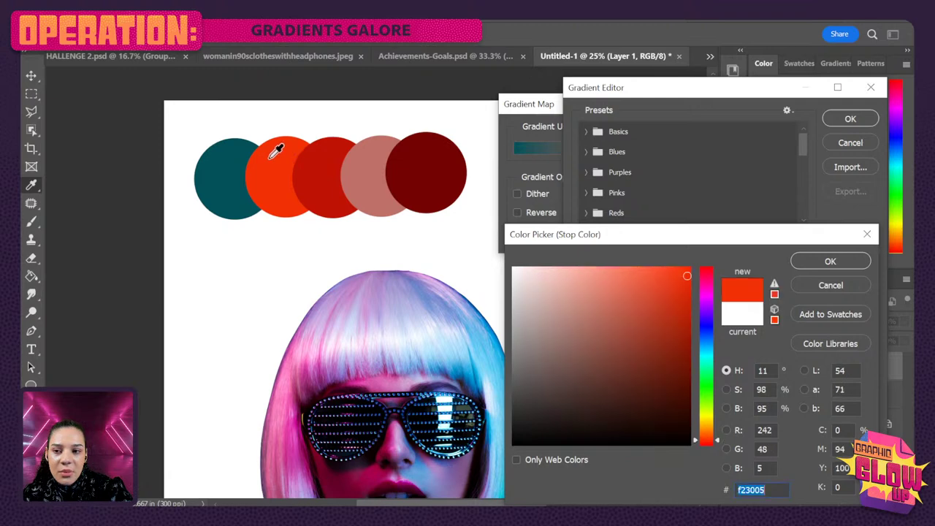
{"action": "left_click", "coordinate": [798, 269]}
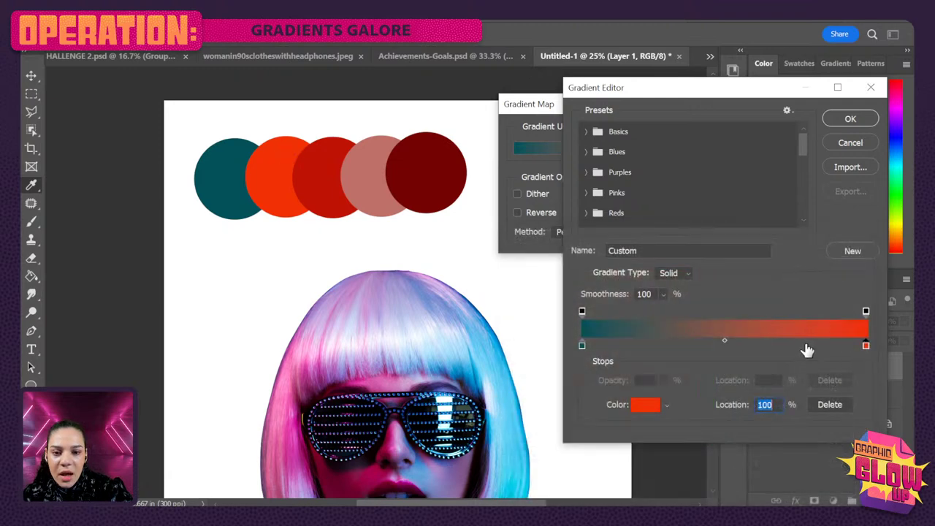
Add a red stop at 72% and a brighter teal stop at 31%.
{"action": "left_click", "coordinate": [787, 345]}
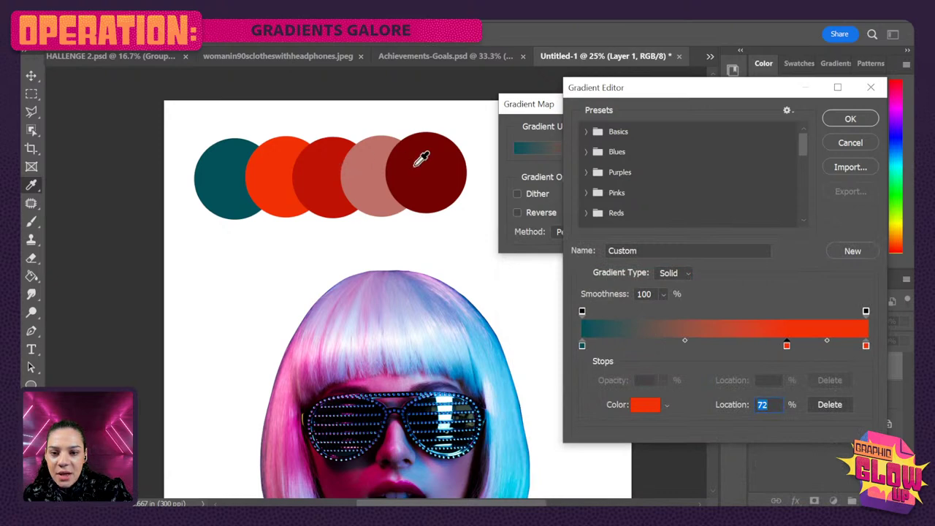
{"action": "left_click", "coordinate": [329, 155]}
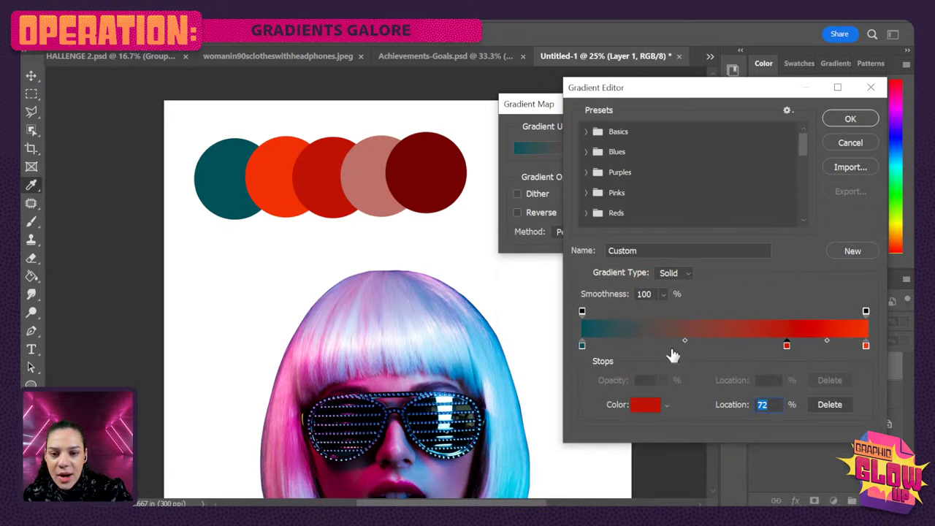
{"action": "left_click", "coordinate": [670, 348]}
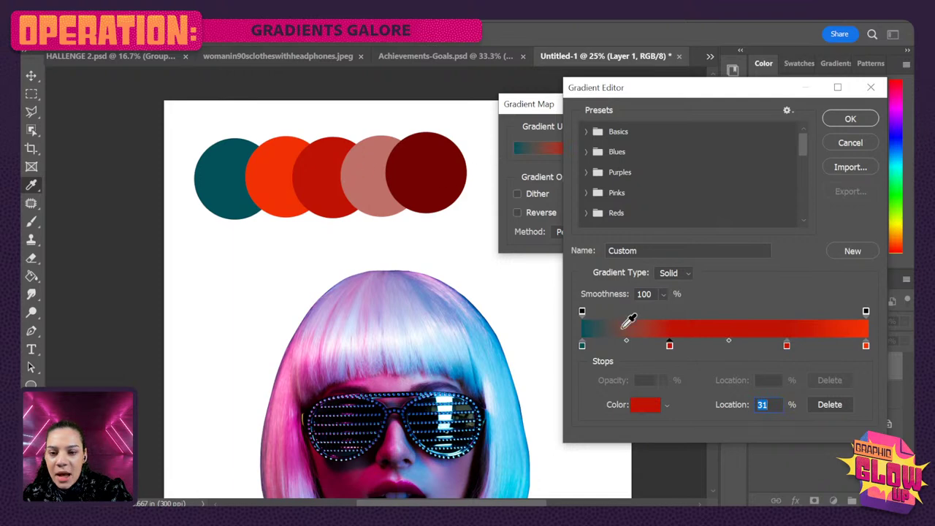
{"action": "left_click", "coordinate": [646, 405]}
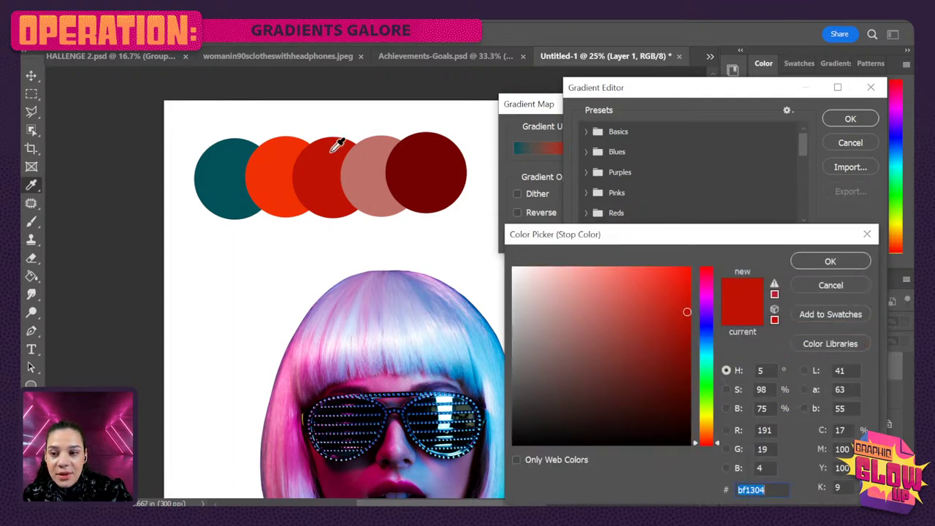
{"action": "left_click", "coordinate": [235, 159]}
{"action": "left_click", "coordinate": [643, 348]}
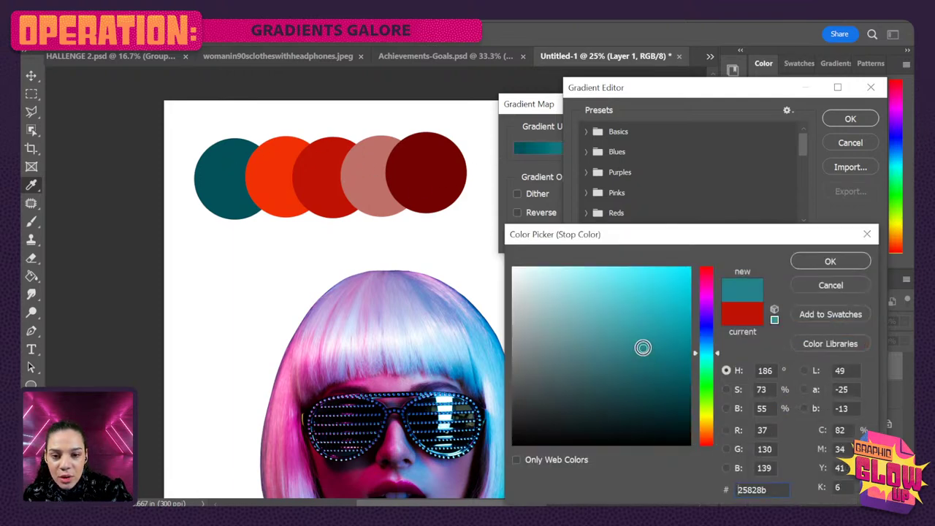
{"action": "left_click", "coordinate": [811, 263]}
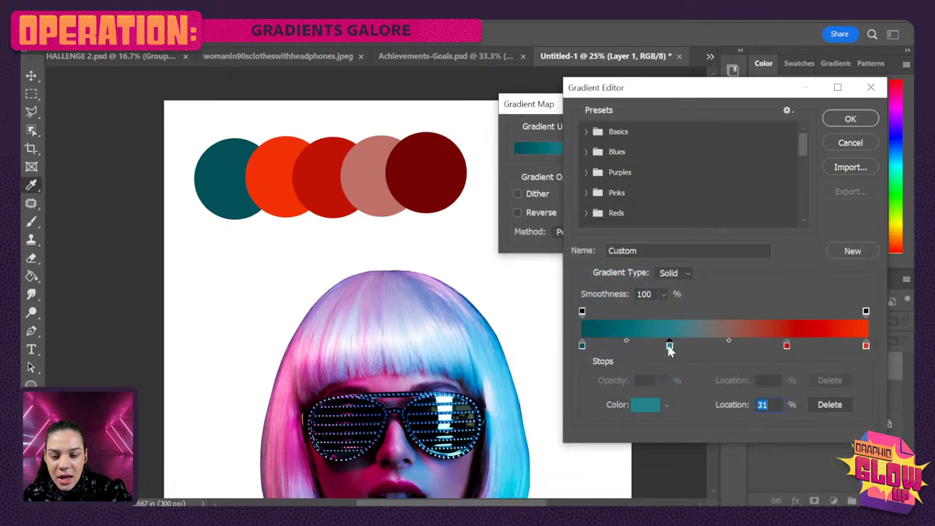
Darken the 31% teal stop and slightly desaturate the 72% red stop.
{"action": "left_click", "coordinate": [645, 406]}
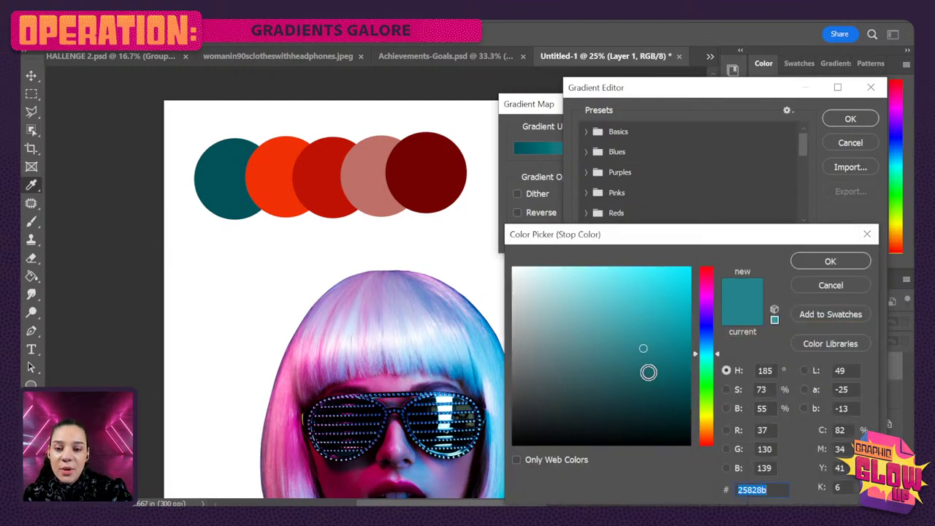
{"action": "left_click", "coordinate": [649, 373]}
{"action": "left_click", "coordinate": [831, 262]}
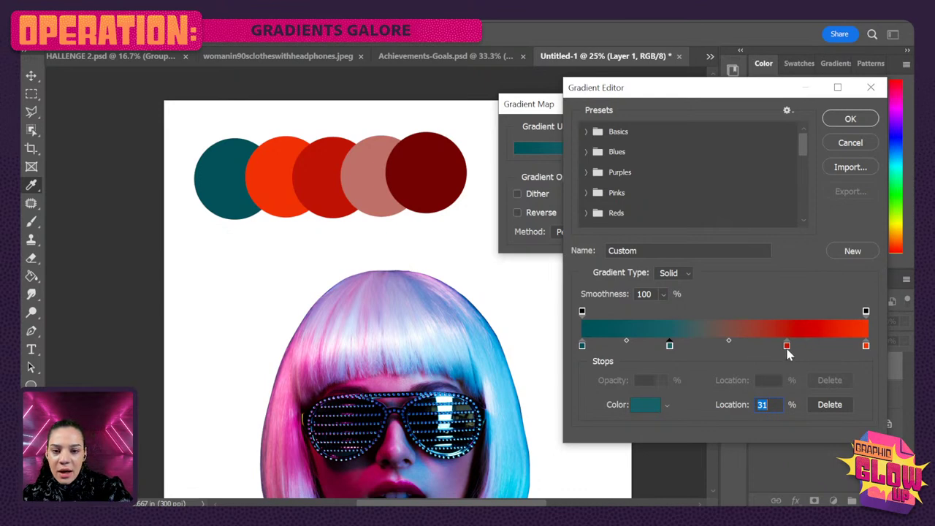
{"action": "left_click", "coordinate": [642, 406]}
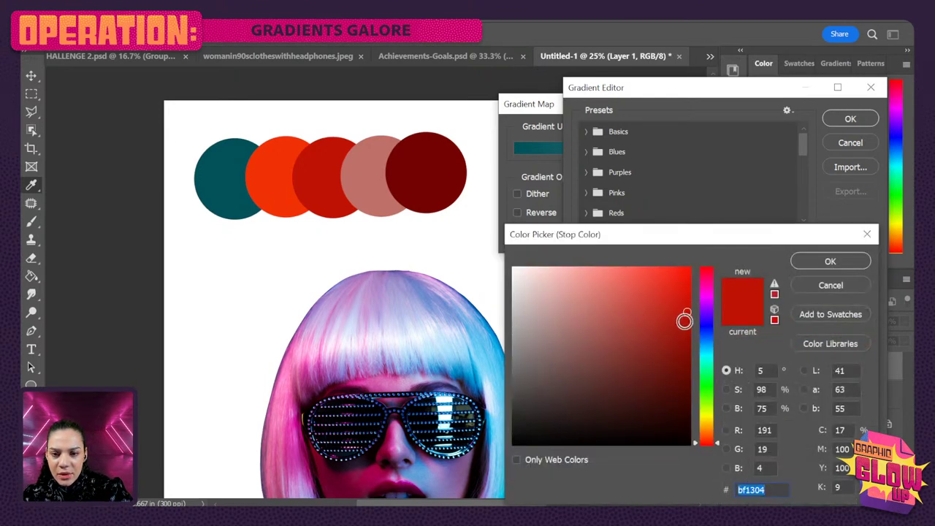
{"action": "left_click", "coordinate": [668, 313]}
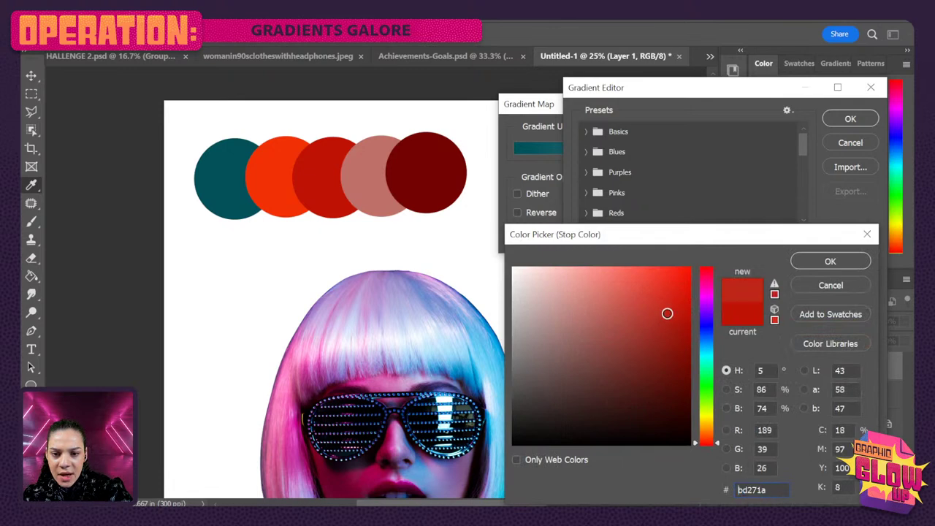
{"action": "left_click", "coordinate": [832, 265]}
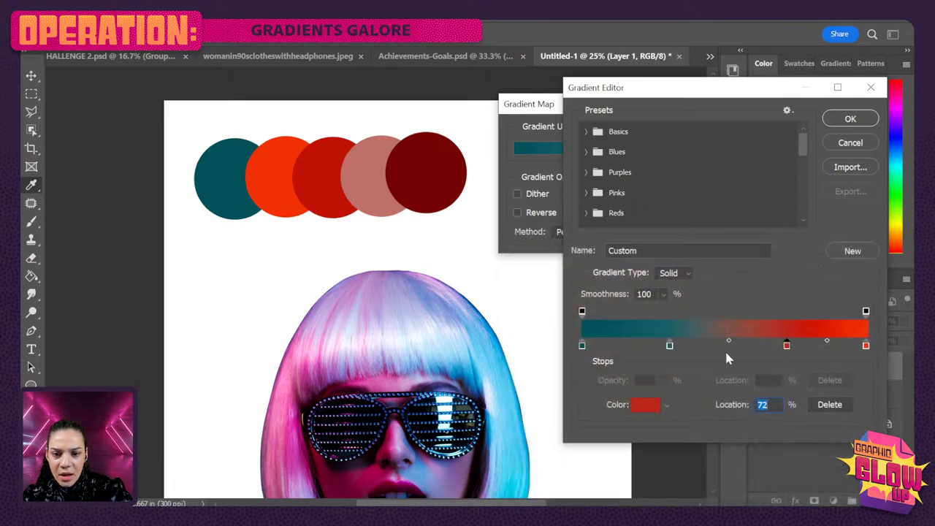
Try a muted purple mid-gradient stop, then drag it off the gradient.
{"action": "left_click", "coordinate": [728, 349]}
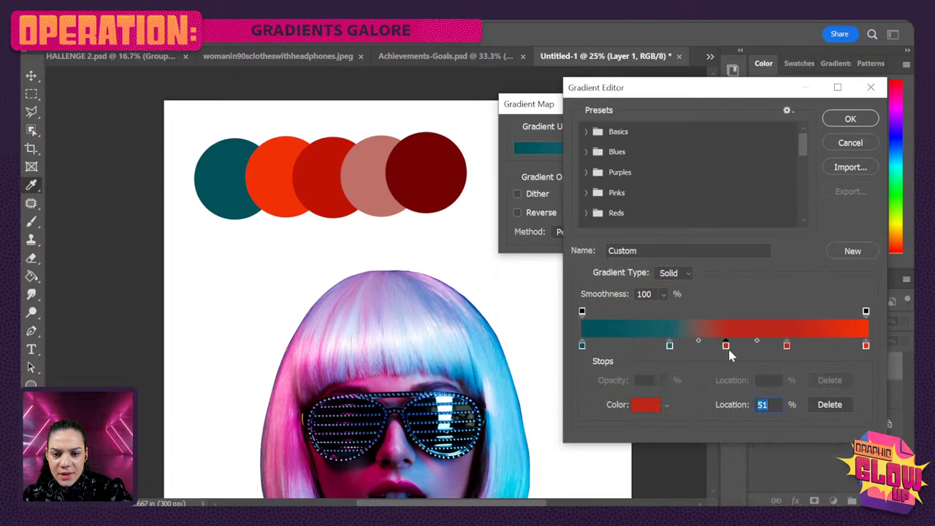
{"action": "left_click", "coordinate": [646, 405]}
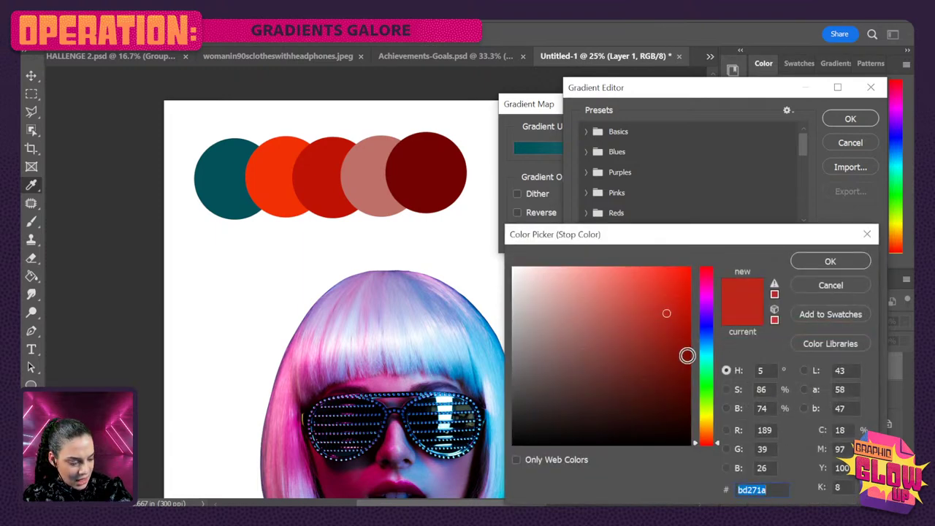
{"action": "left_click", "coordinate": [710, 316]}
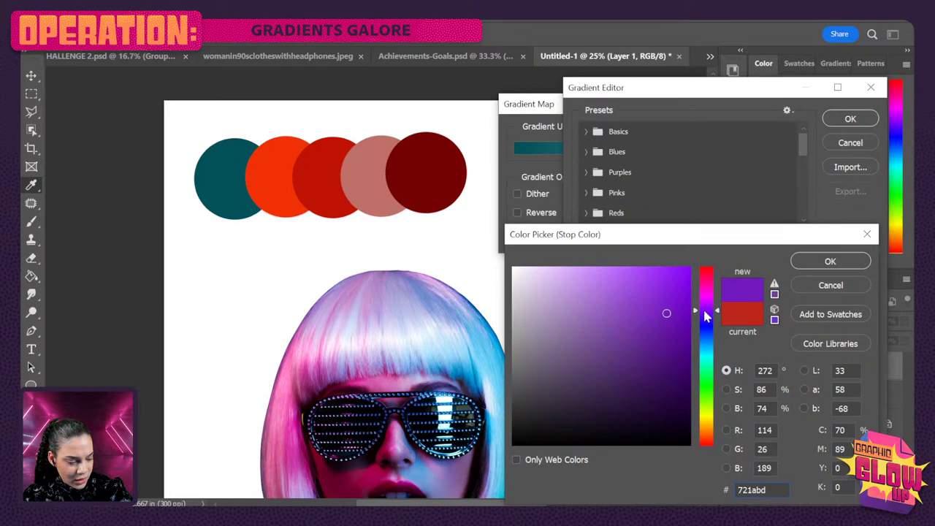
{"action": "left_click", "coordinate": [708, 315]}
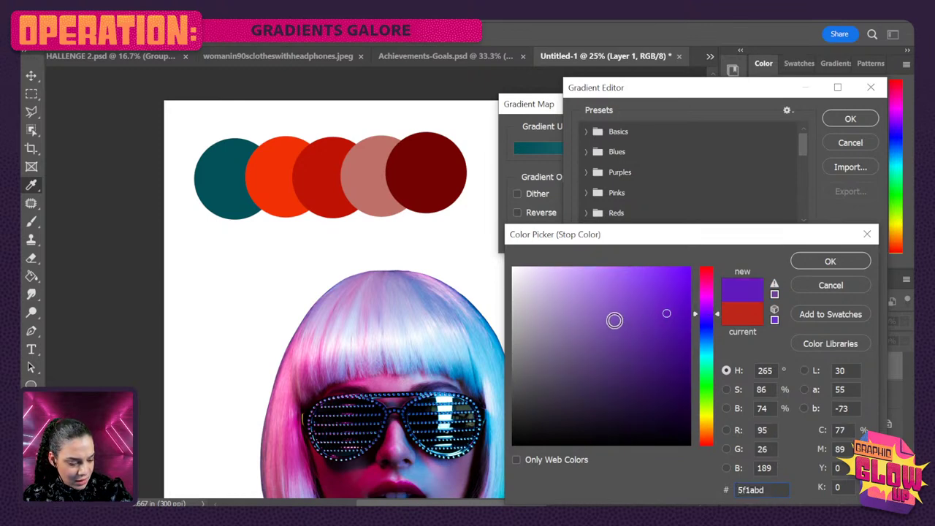
{"action": "left_click", "coordinate": [613, 328]}
{"action": "left_click", "coordinate": [706, 319]}
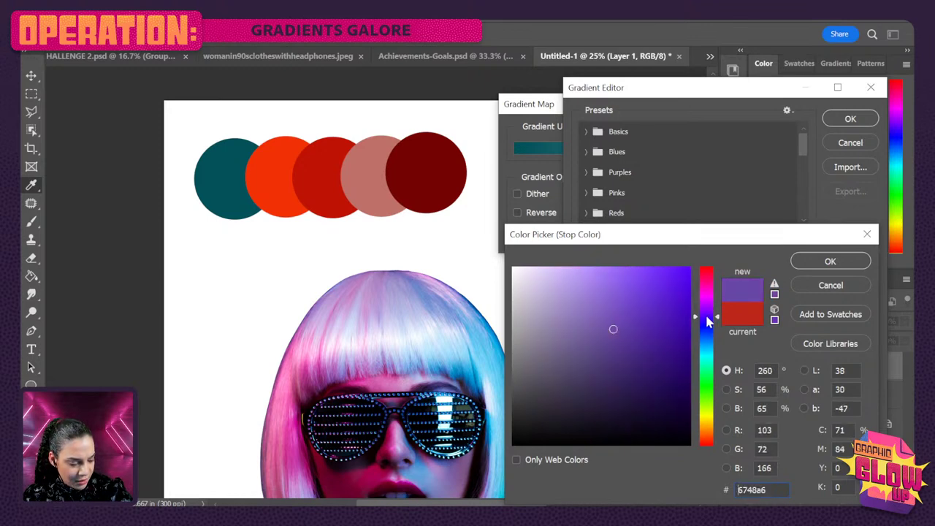
{"action": "left_click", "coordinate": [707, 322]}
{"action": "left_click", "coordinate": [597, 354]}
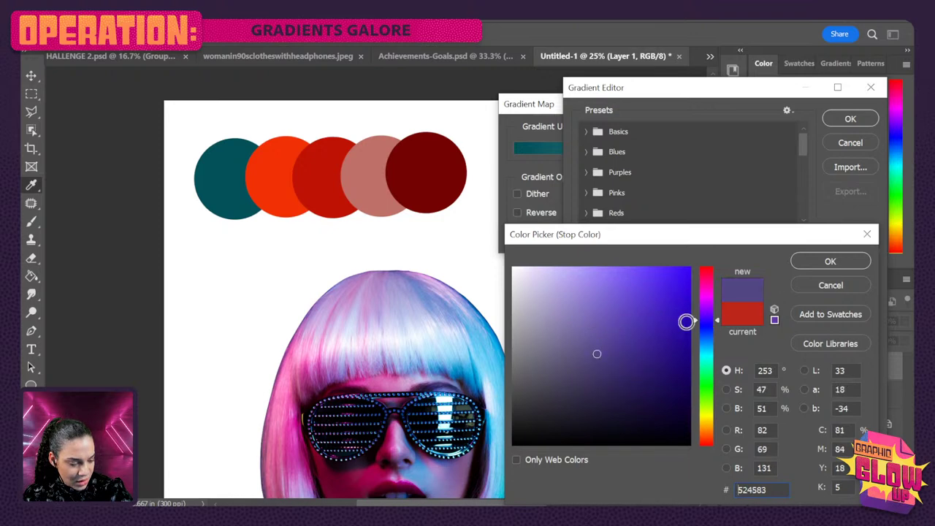
{"action": "left_click", "coordinate": [840, 264]}
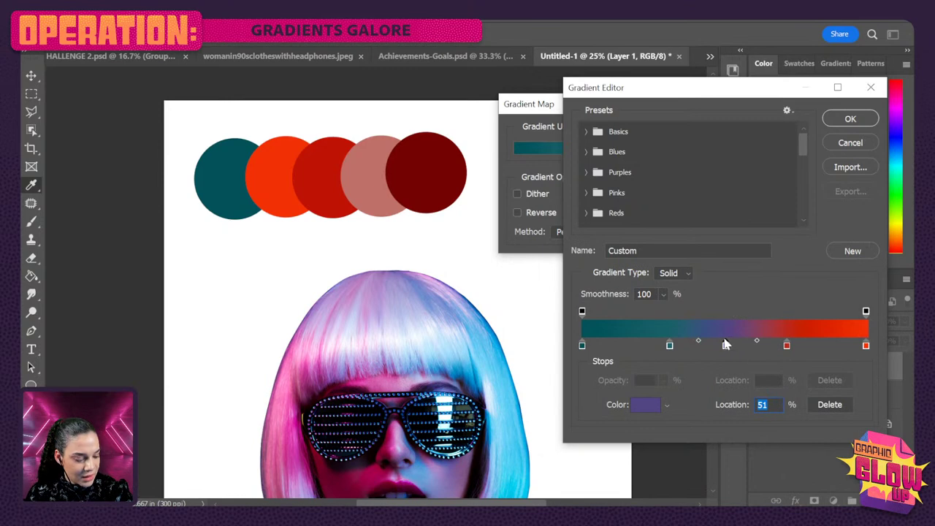
{"action": "left_click_drag", "start_coordinate": [726, 346], "coordinate": [729, 407]}
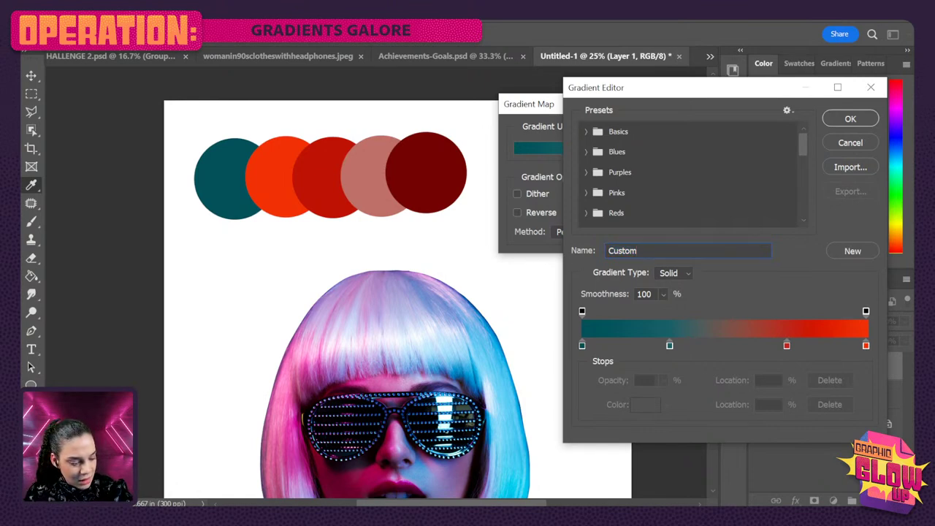
Name the gradient 'GGU GRAD', save it as a new preset and accept the editor.
{"action": "key", "text": "ctrl+a"}
{"action": "type", "text": "G"}
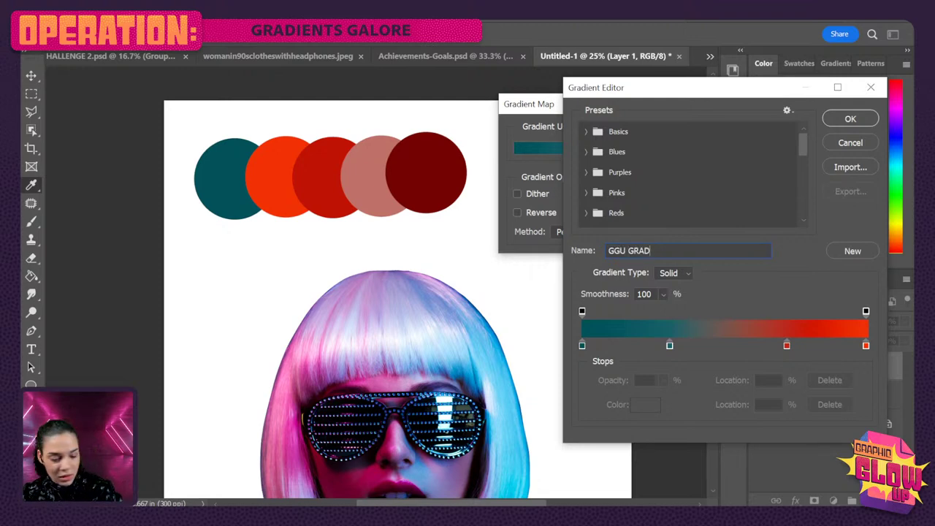
{"action": "left_click", "coordinate": [852, 252]}
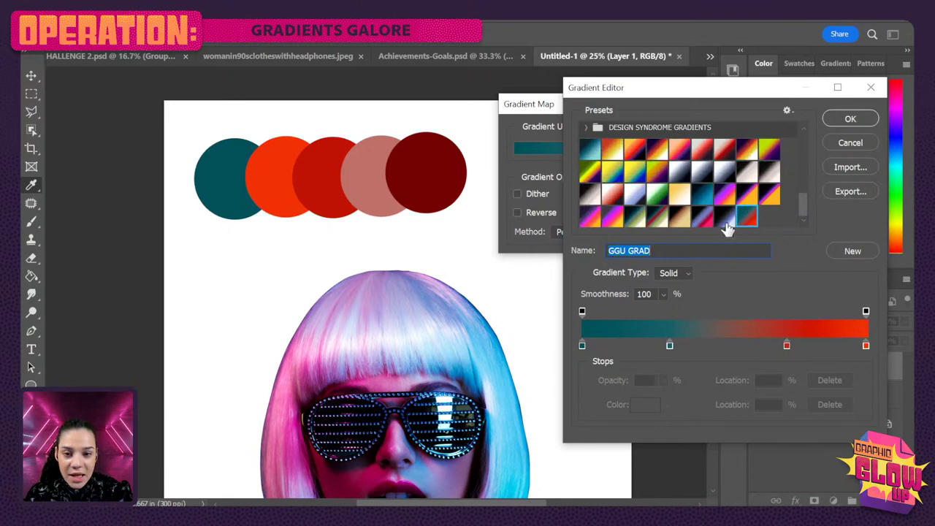
{"action": "left_click", "coordinate": [851, 120]}
Apply the gradient map, hide Layer 1's dots, and select Layer 0 for Image > Adjustments.
{"action": "left_click", "coordinate": [746, 137]}
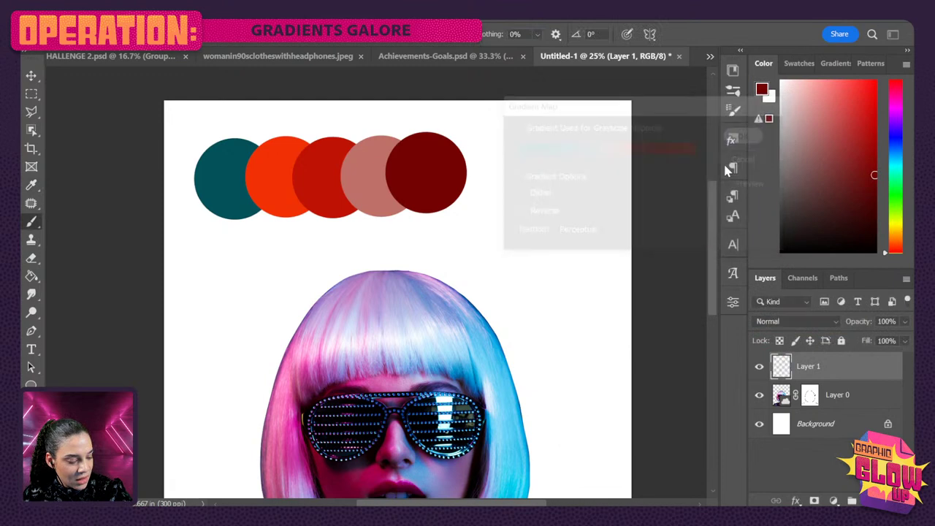
{"action": "left_click", "coordinate": [760, 369]}
{"action": "left_click", "coordinate": [863, 406]}
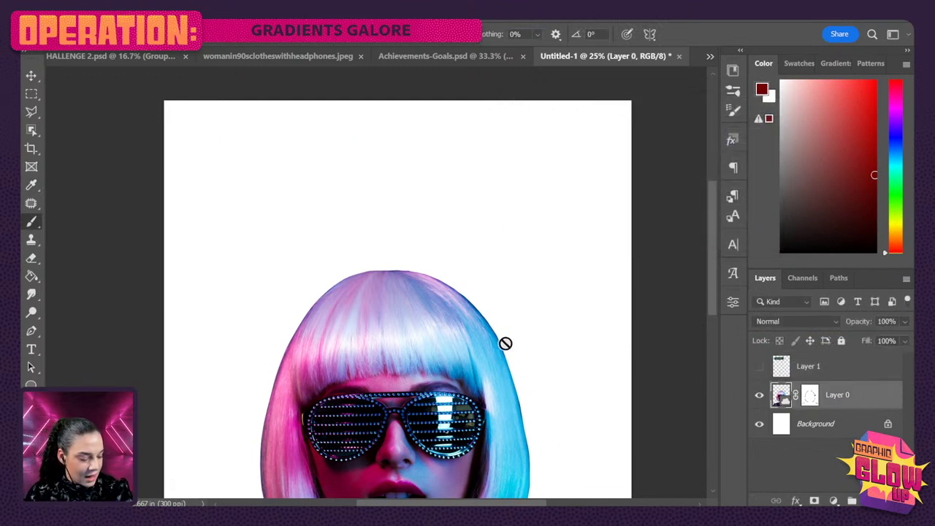
{"action": "scroll", "coordinate": [528, 351], "scroll_direction": "down", "scroll_amount": 6}
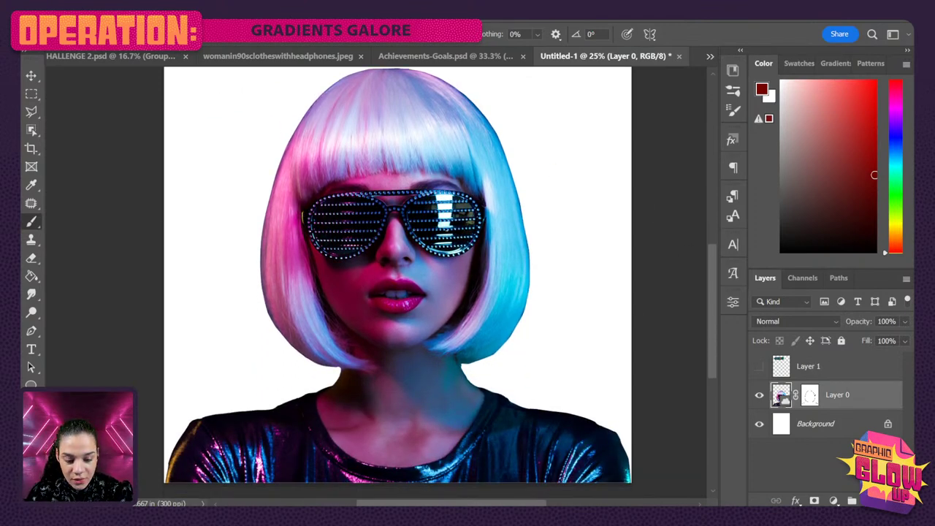
{"action": "left_click", "coordinate": [94, 10]}
{"action": "mouse_move", "coordinate": [146, 45]}
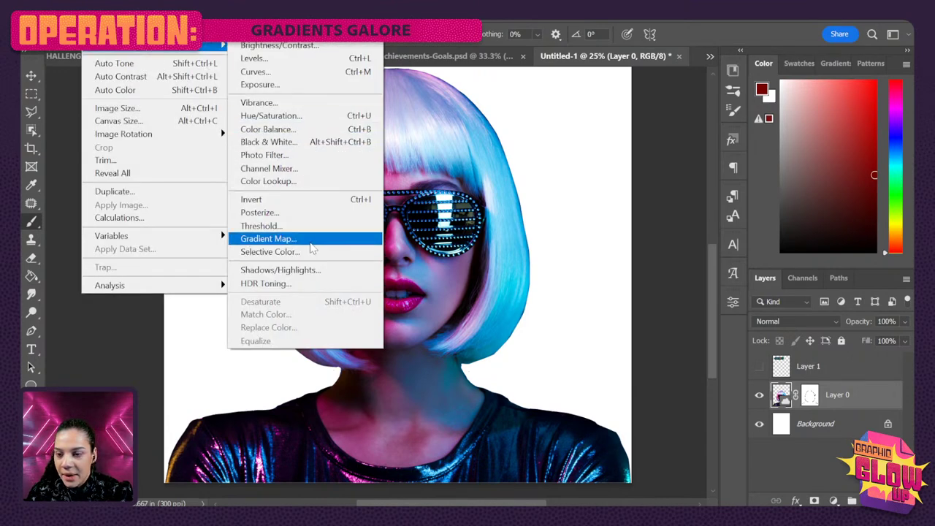
Apply a GGU GRAD gradient map to the photo, moving teal stops to 33% and 14% and adding a 0% stop.
{"action": "left_click", "coordinate": [307, 239]}
{"action": "left_click", "coordinate": [654, 173]}
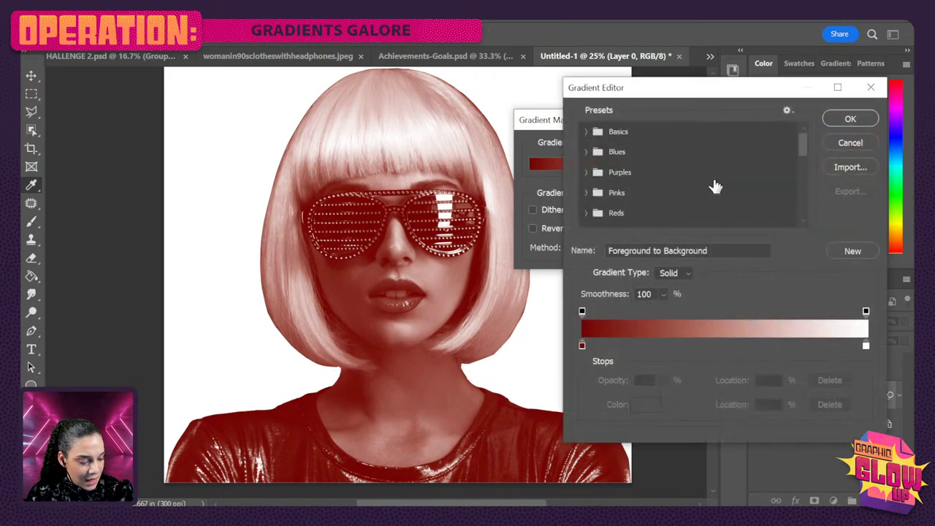
{"action": "scroll", "coordinate": [752, 184], "scroll_direction": "down", "scroll_amount": 10}
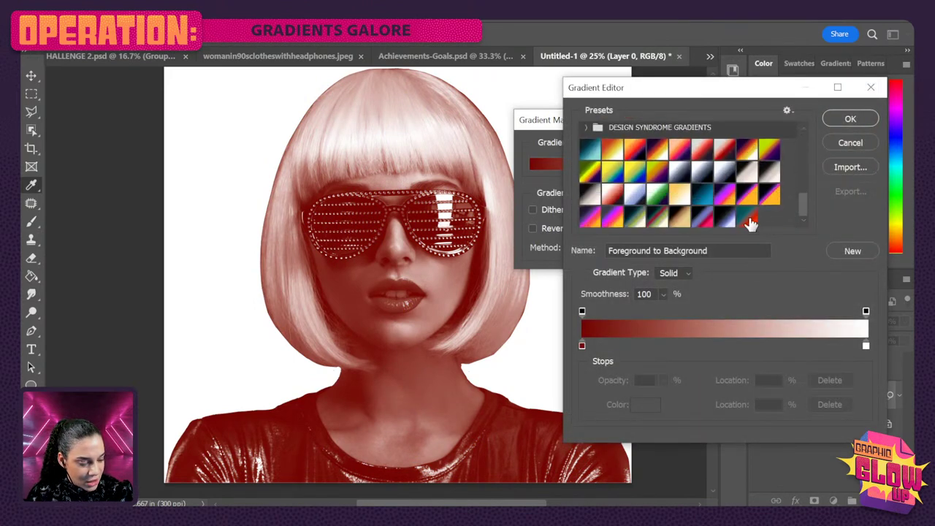
{"action": "left_click", "coordinate": [747, 219]}
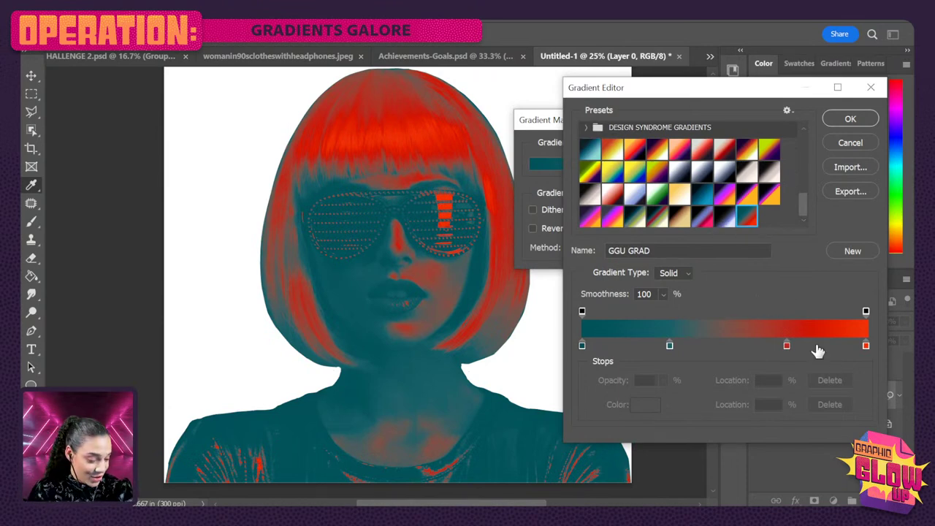
{"action": "left_click_drag", "start_coordinate": [669, 346], "coordinate": [689, 348]}
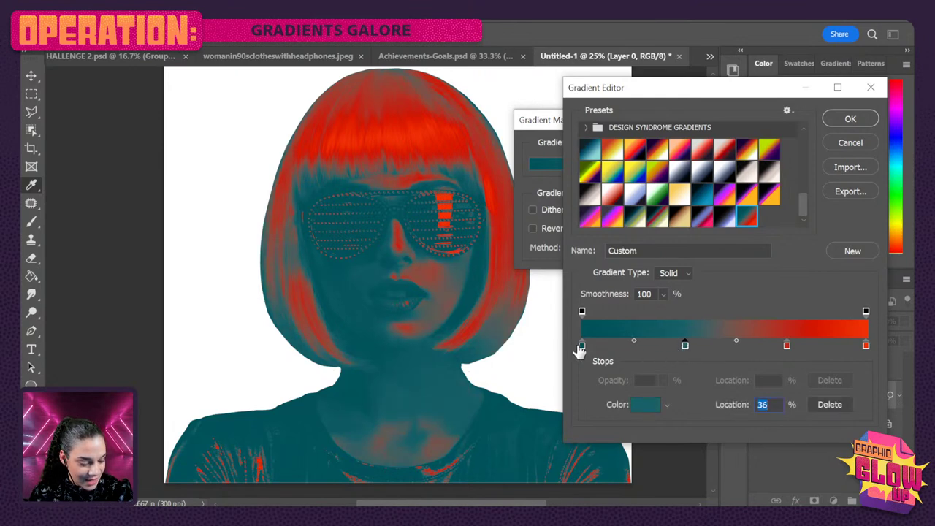
{"action": "left_click_drag", "start_coordinate": [581, 346], "coordinate": [624, 351]}
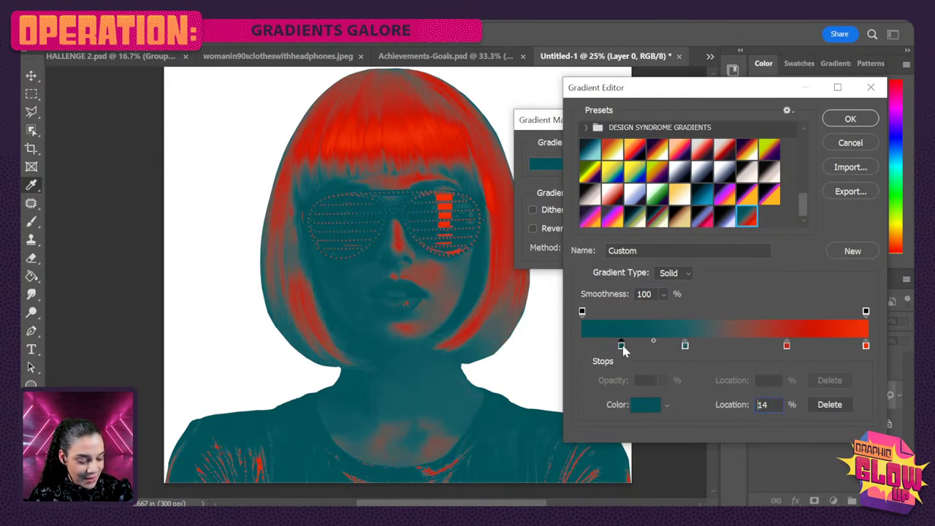
{"action": "left_click", "coordinate": [583, 345]}
{"action": "left_click", "coordinate": [645, 405]}
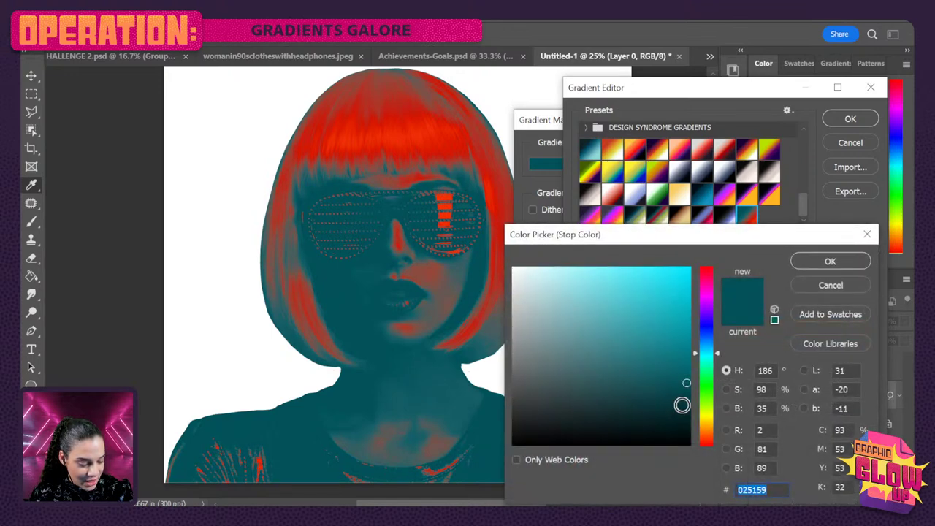
Set the new dark-end stop to near-black teal 001b1e.
{"action": "left_click_drag", "start_coordinate": [682, 408], "coordinate": [697, 424]}
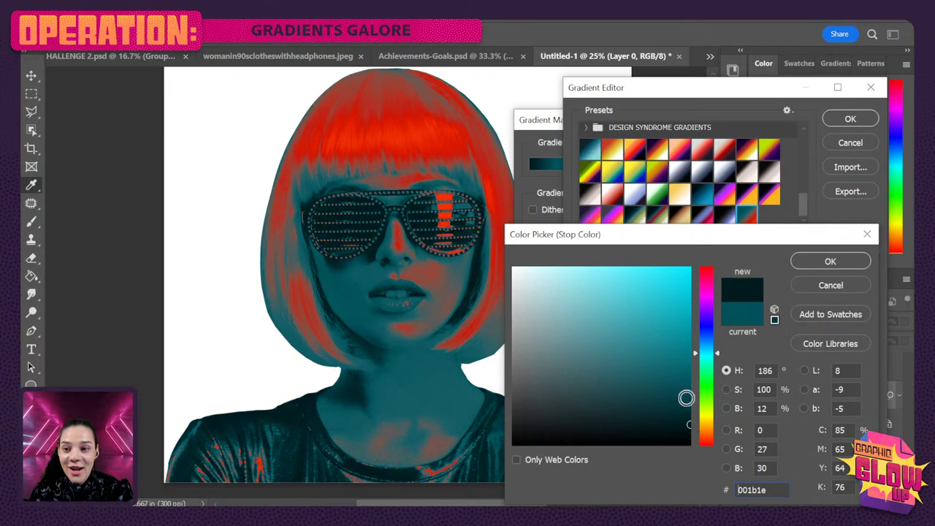
{"action": "left_click", "coordinate": [840, 261]}
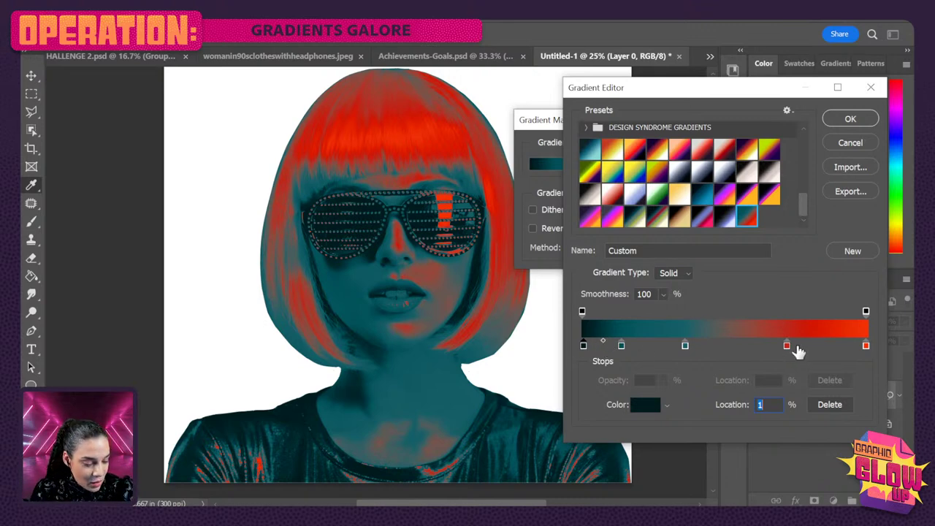
Rearrange the gradient stops (teal 25%, red 68%, end 88%) and add a brighter orange stop at 100%.
{"action": "mouse_move", "coordinate": [788, 348]}
{"action": "left_mouse_down"}
{"action": "mouse_move", "coordinate": [764, 352]}
{"action": "mouse_move", "coordinate": [798, 346]}
{"action": "left_mouse_up"}
{"action": "left_click_drag", "start_coordinate": [742, 341], "coordinate": [702, 349]}
{"action": "left_click_drag", "start_coordinate": [618, 351], "coordinate": [616, 363]}
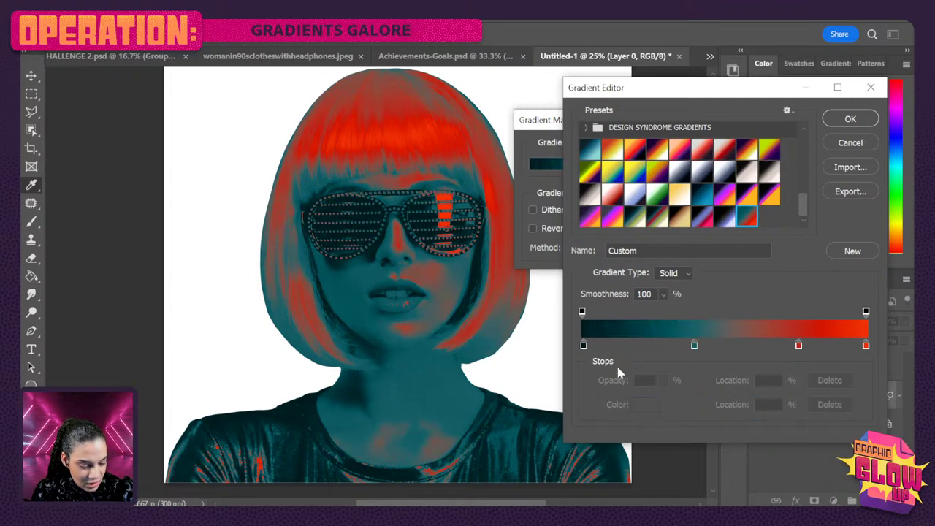
{"action": "mouse_move", "coordinate": [693, 346]}
{"action": "left_mouse_down"}
{"action": "mouse_move", "coordinate": [653, 348]}
{"action": "mouse_move", "coordinate": [679, 354]}
{"action": "left_mouse_up"}
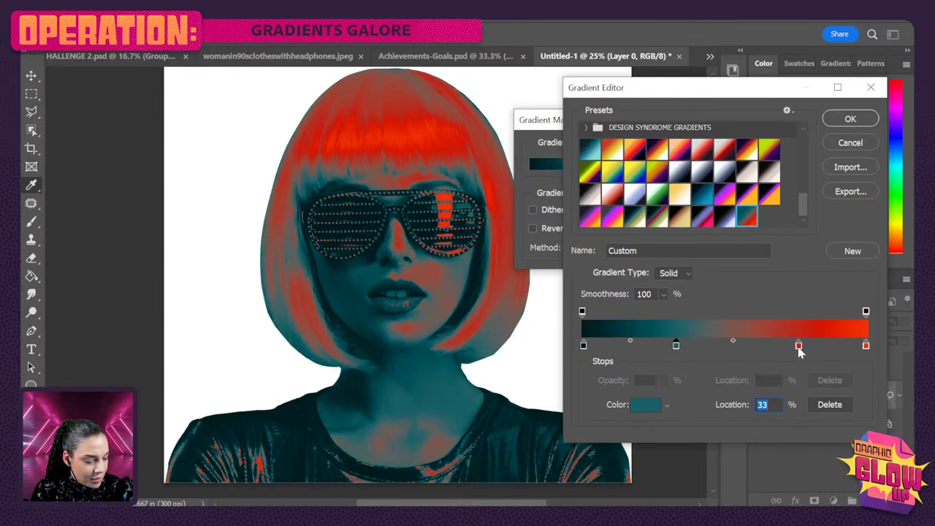
{"action": "left_click_drag", "start_coordinate": [798, 346], "coordinate": [776, 350]}
{"action": "left_click_drag", "start_coordinate": [867, 347], "coordinate": [835, 353]}
{"action": "left_click", "coordinate": [863, 347]}
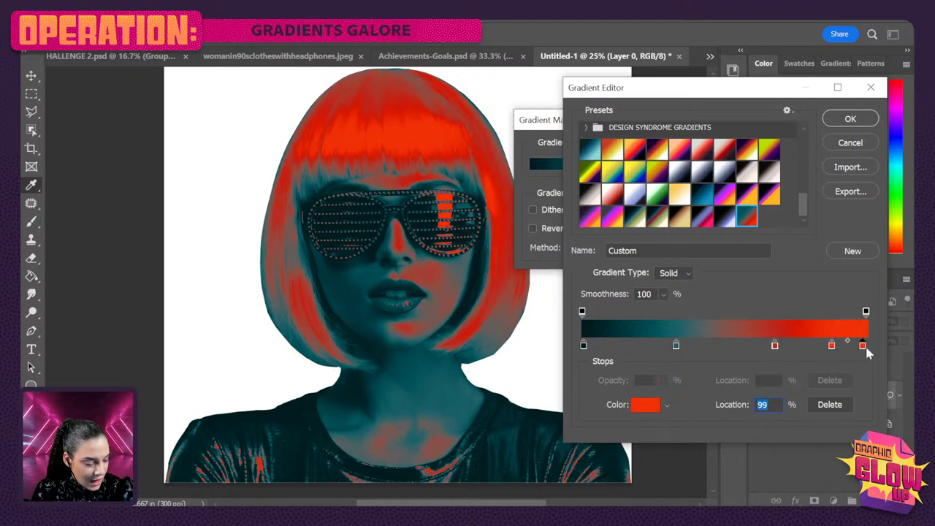
{"action": "left_click_drag", "start_coordinate": [864, 352], "coordinate": [876, 351]}
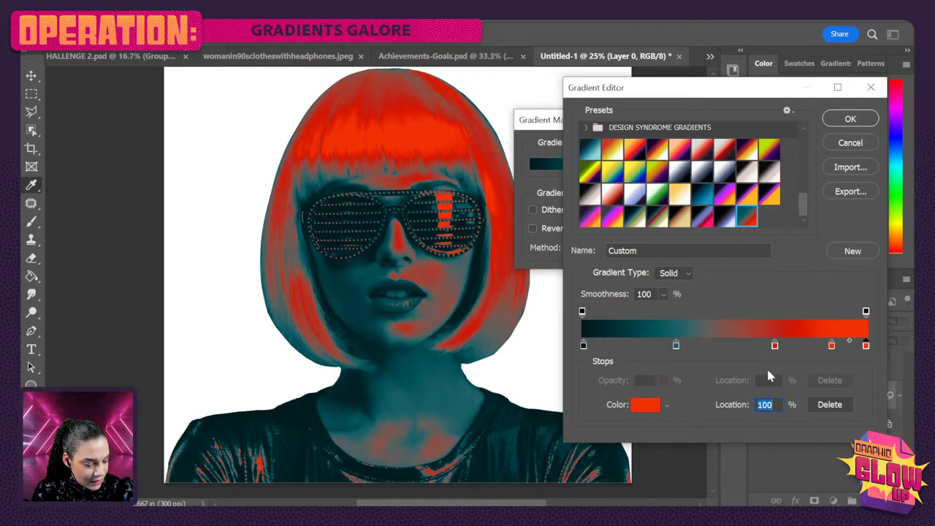
{"action": "left_click", "coordinate": [648, 405]}
{"action": "mouse_move", "coordinate": [644, 281]}
{"action": "left_mouse_down"}
{"action": "mouse_move", "coordinate": [668, 275]}
{"action": "mouse_move", "coordinate": [654, 267]}
{"action": "left_mouse_up"}
{"action": "left_click", "coordinate": [821, 262]}
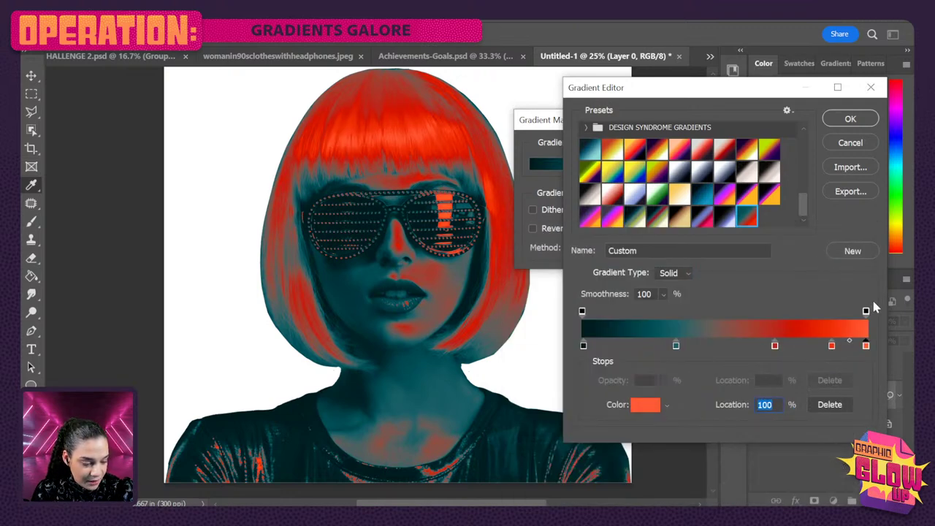
Rebalance the teal and red stops, settling red at 81% and teal at 33%.
{"action": "mouse_move", "coordinate": [831, 348]}
{"action": "left_mouse_down"}
{"action": "mouse_move", "coordinate": [814, 348]}
{"action": "mouse_move", "coordinate": [828, 350]}
{"action": "left_mouse_up"}
{"action": "left_click_drag", "start_coordinate": [676, 350], "coordinate": [713, 351]}
{"action": "mouse_move", "coordinate": [774, 347]}
{"action": "left_mouse_down"}
{"action": "mouse_move", "coordinate": [791, 346]}
{"action": "mouse_move", "coordinate": [749, 346]}
{"action": "mouse_move", "coordinate": [762, 348]}
{"action": "left_mouse_up"}
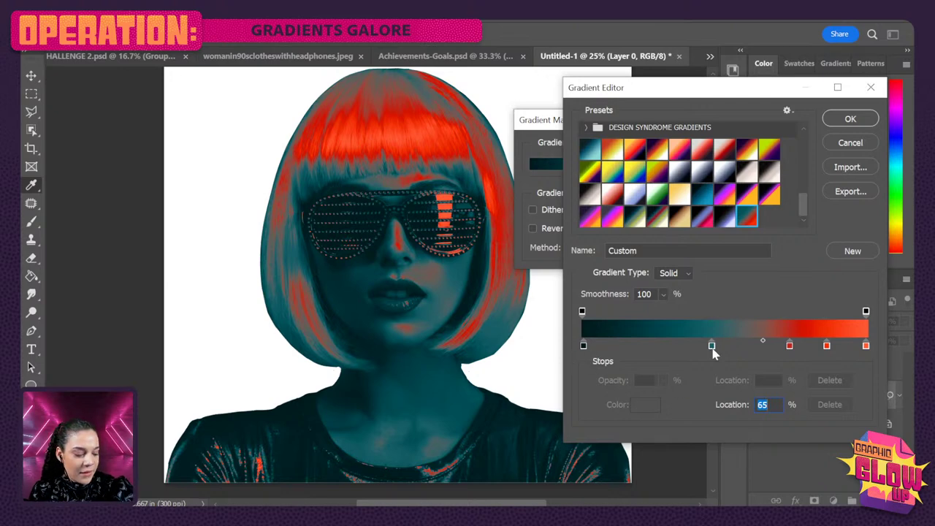
{"action": "left_click_drag", "start_coordinate": [712, 348], "coordinate": [670, 358]}
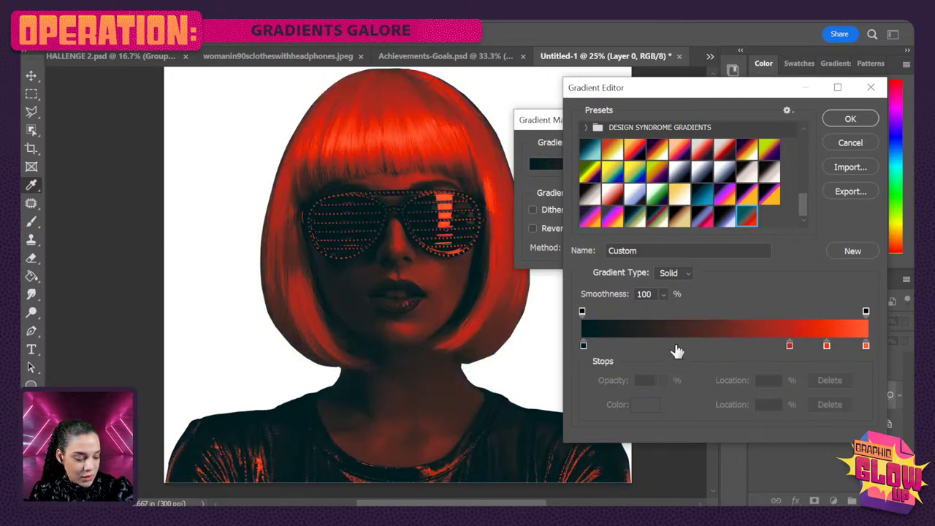
{"action": "key", "text": "ctrl+z"}
{"action": "left_click", "coordinate": [713, 347]}
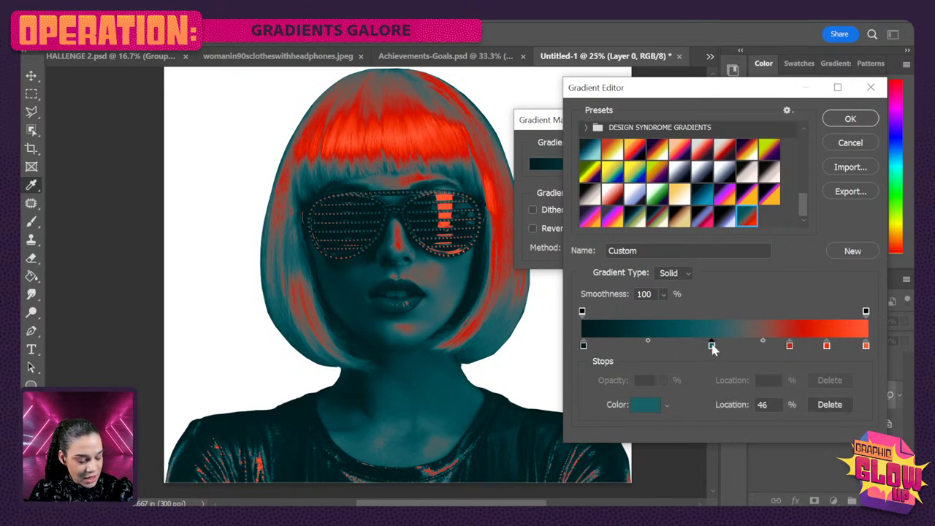
{"action": "left_click_drag", "start_coordinate": [712, 348], "coordinate": [677, 351]}
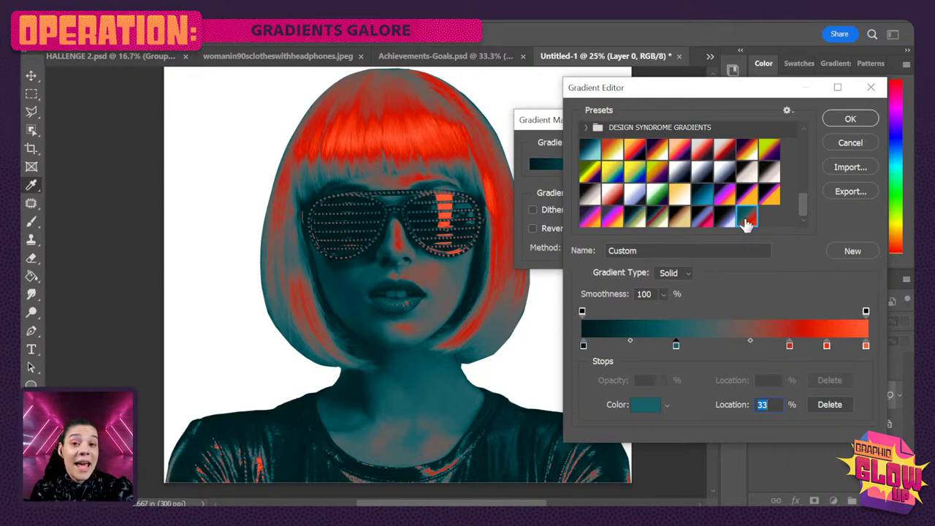
Save the gradient as a new preset named 'GGU GRAD 2'.
{"action": "left_click", "coordinate": [747, 223]}
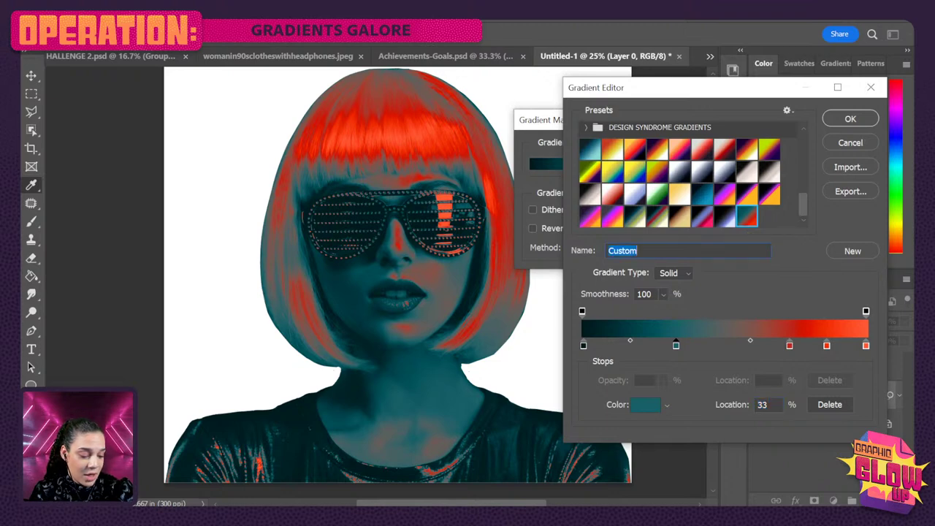
{"action": "type", "text": "GG"}
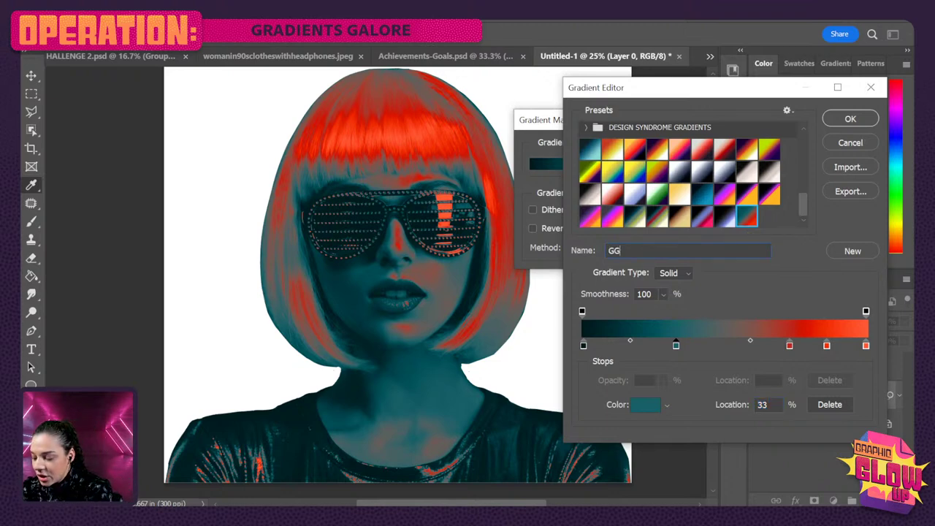
{"action": "type", "text": "U GRAD 2"}
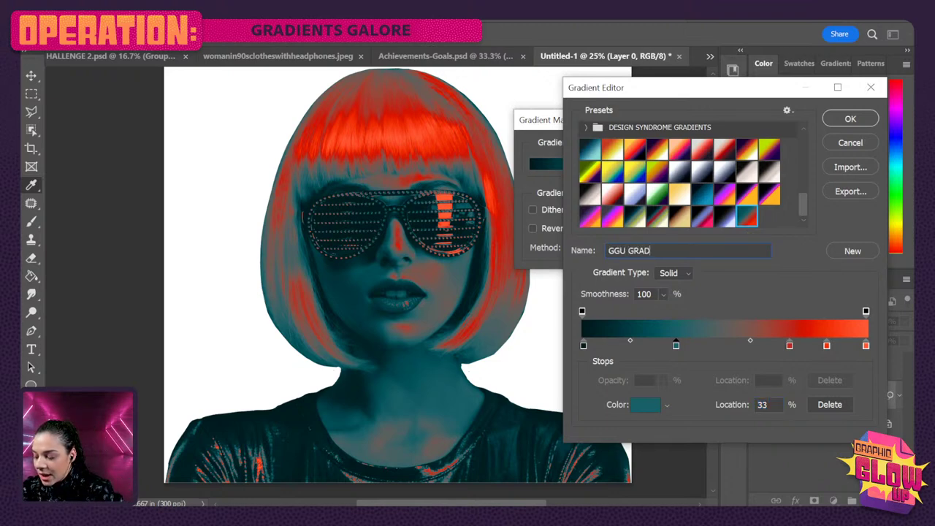
{"action": "left_click", "coordinate": [853, 251]}
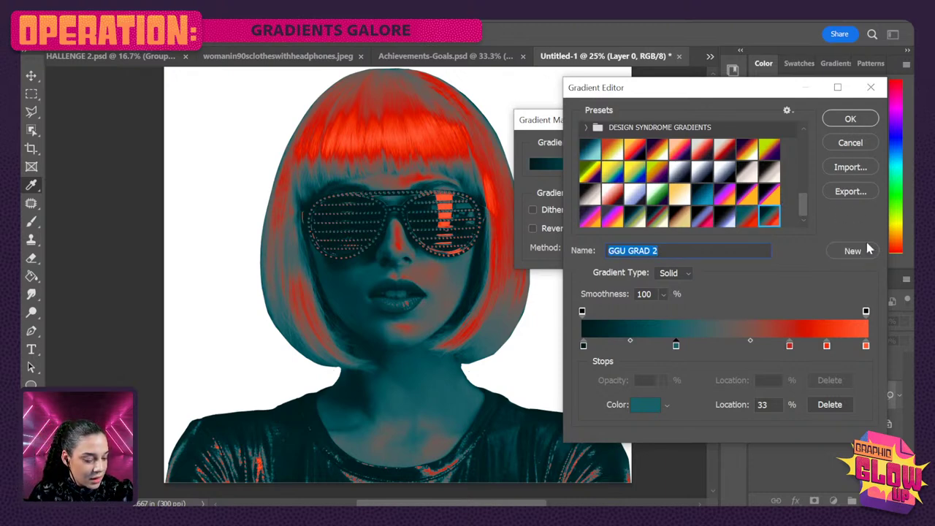
{"action": "left_click", "coordinate": [852, 121]}
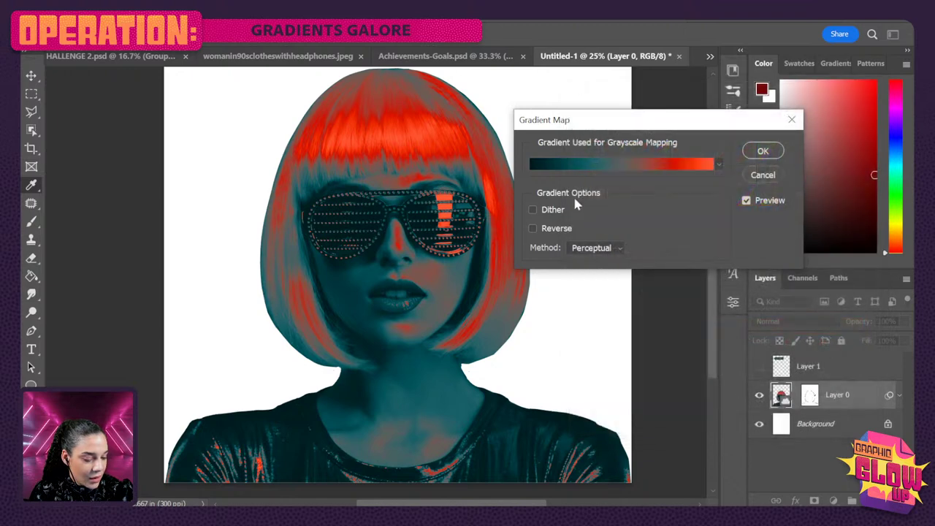
Try Reverse, leave it unchecked, and apply the gradient map to the woman.
{"action": "left_click", "coordinate": [532, 228]}
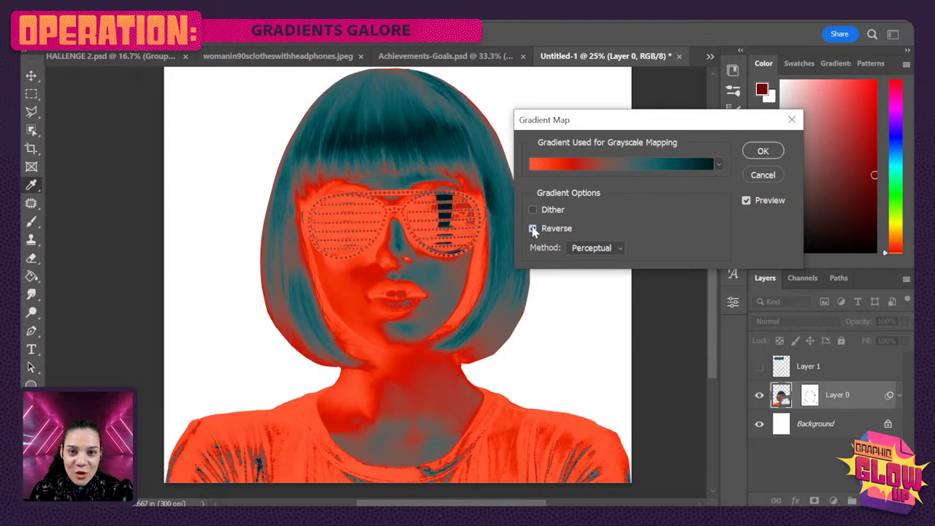
{"action": "left_click", "coordinate": [532, 229]}
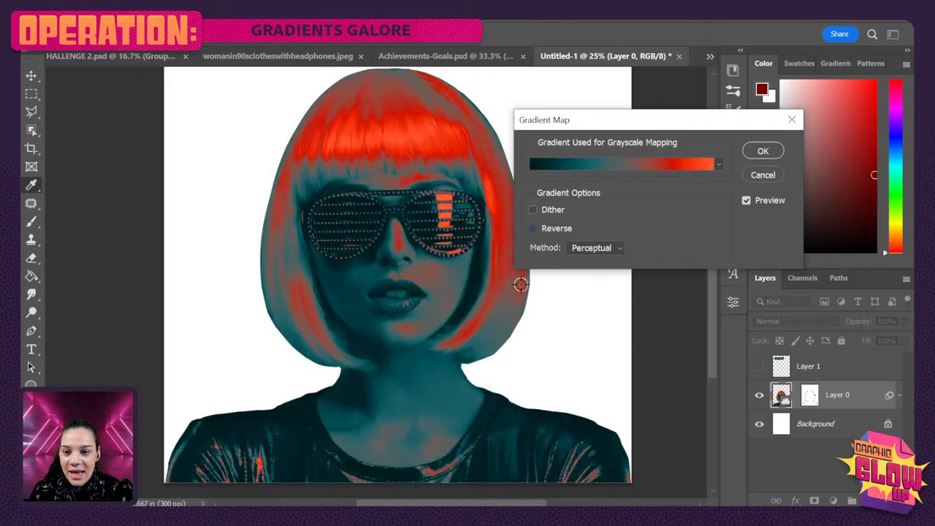
{"action": "left_click", "coordinate": [767, 152]}
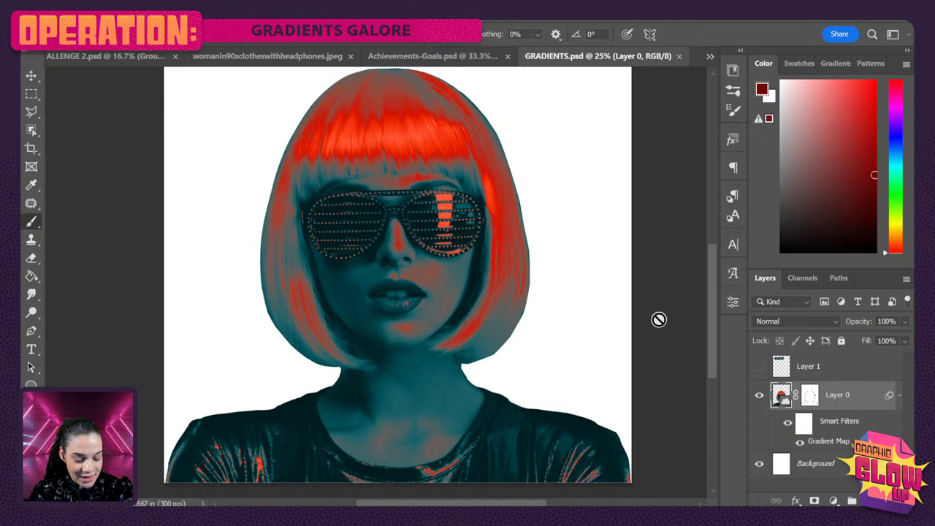
Zoom the view out to fit the whole GRADIENTS.psd page.
{"action": "key", "text": "ctrl+minus"}
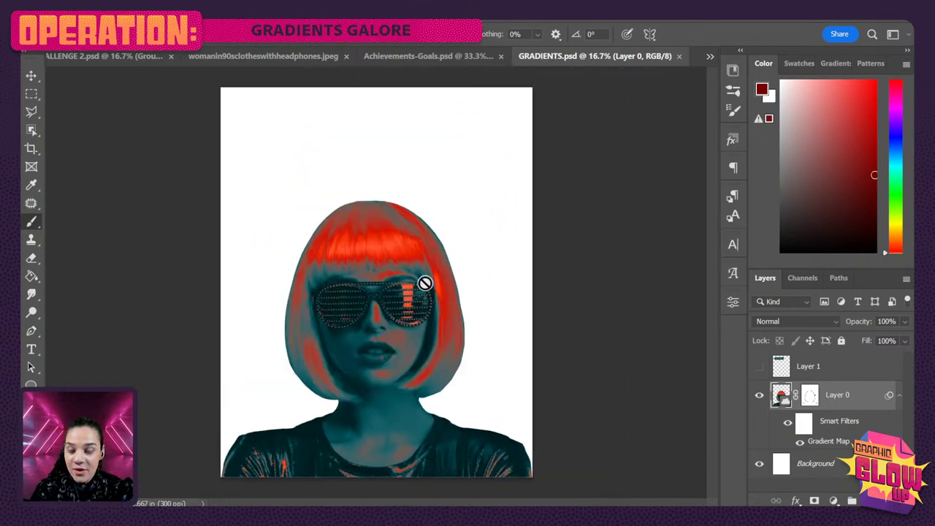
{"action": "key", "text": "ctrl+plus"}
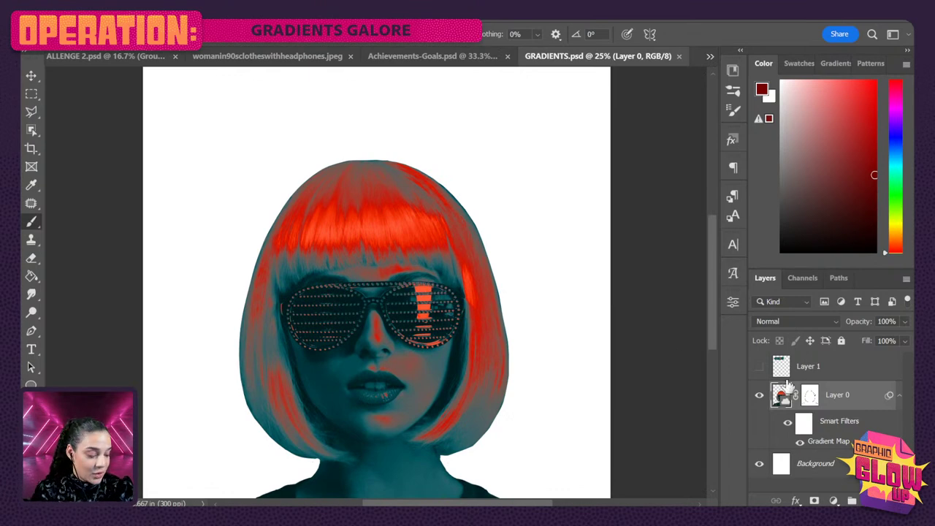
{"action": "key", "text": "ctrl+minus"}
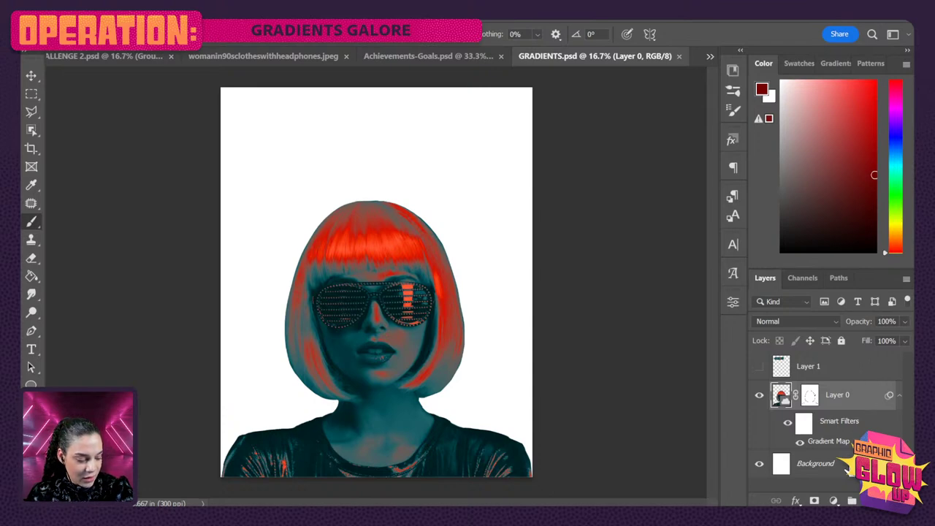
Draw a large dark red circle above Background and move it up-left behind the head.
{"action": "left_click", "coordinate": [848, 469]}
{"action": "key", "text": "ctrl+shift+n"}
{"action": "key", "text": "Return"}
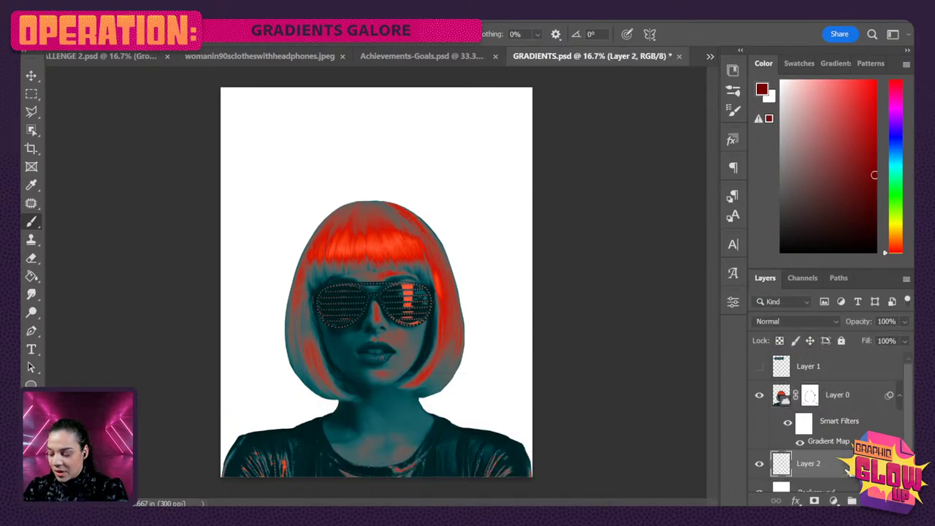
{"action": "left_click", "coordinate": [31, 386]}
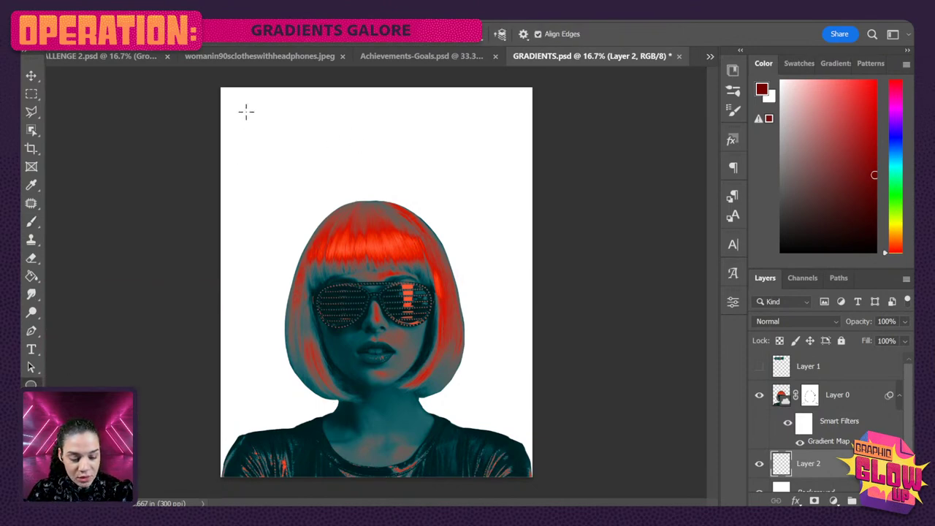
{"action": "left_click_drag", "start_coordinate": [246, 111], "coordinate": [538, 386]}
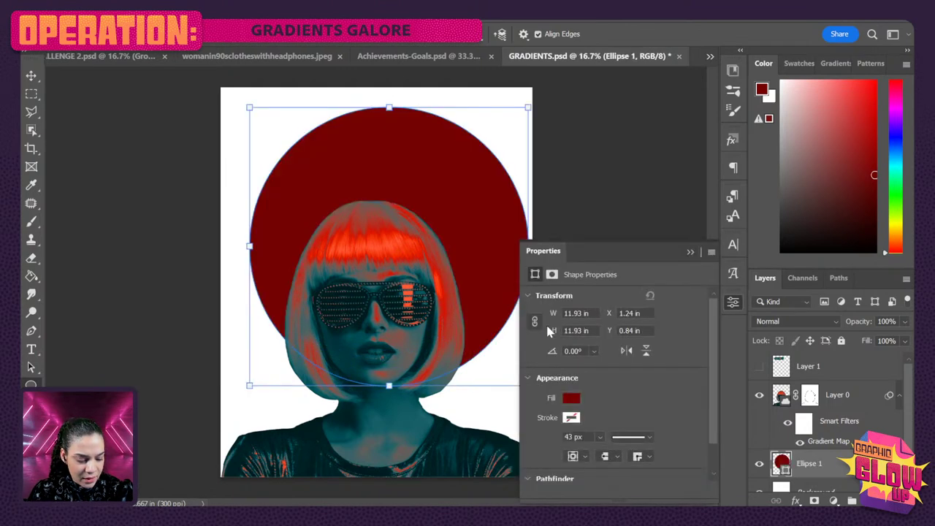
{"action": "key", "text": "v"}
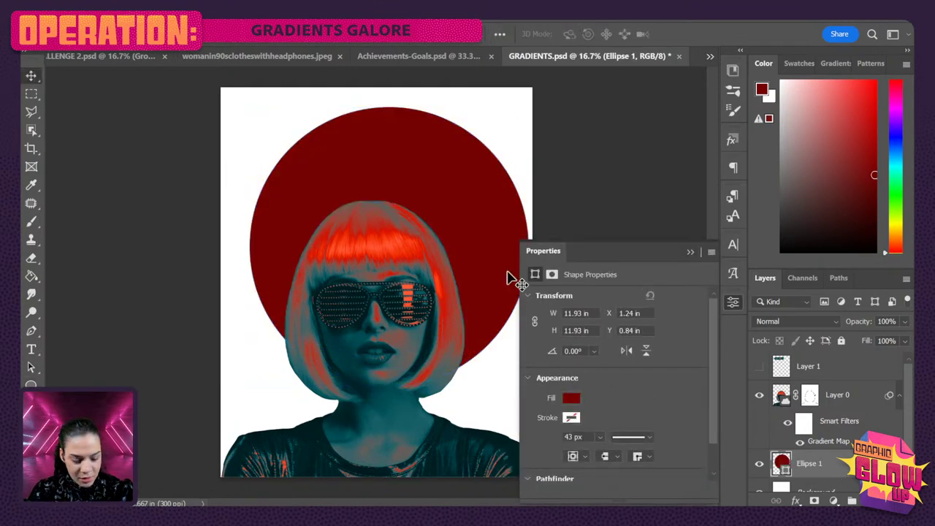
{"action": "left_click_drag", "start_coordinate": [463, 246], "coordinate": [444, 187]}
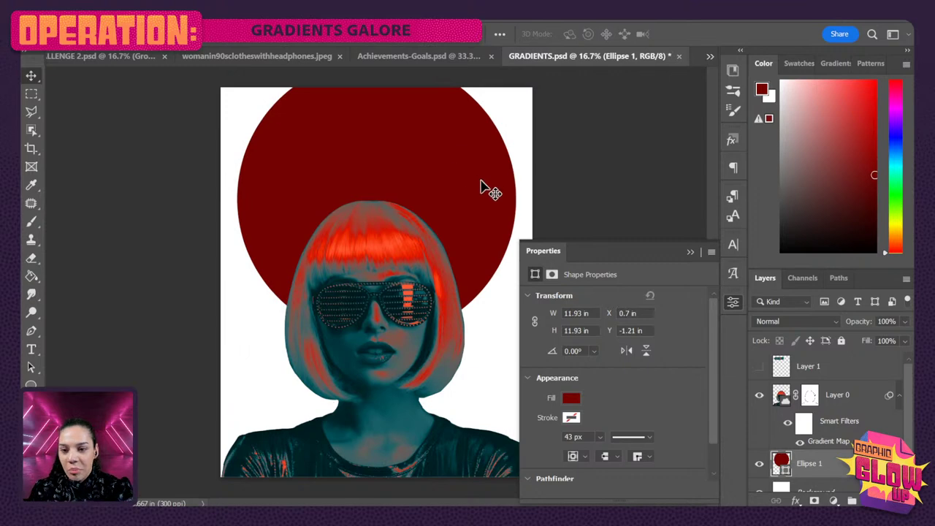
Raise the woman's Layer 0 higher on the page.
{"action": "left_click", "coordinate": [735, 303]}
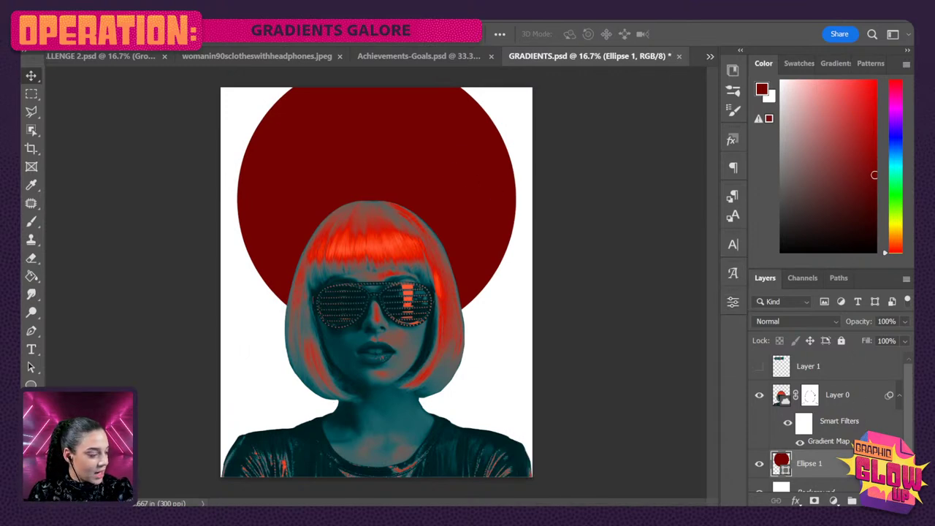
{"action": "left_click", "coordinate": [860, 399]}
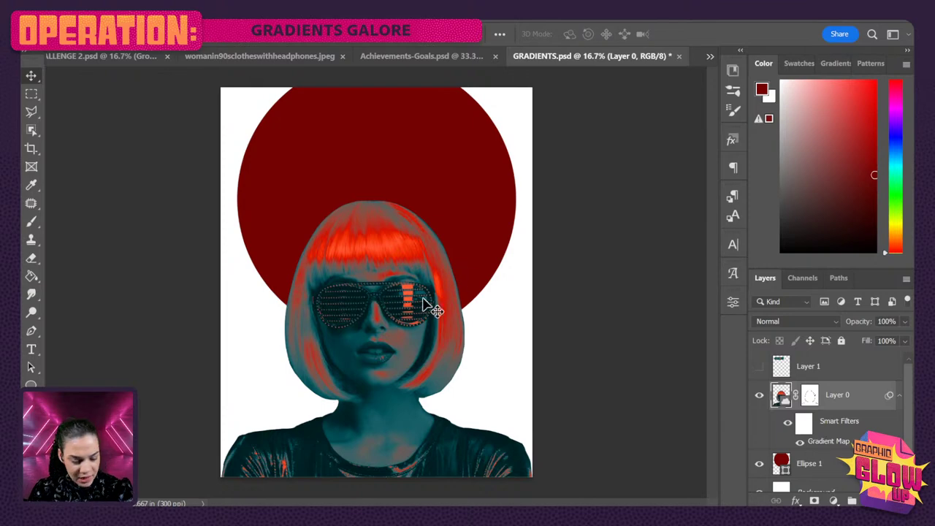
{"action": "left_click_drag", "start_coordinate": [422, 321], "coordinate": [418, 270]}
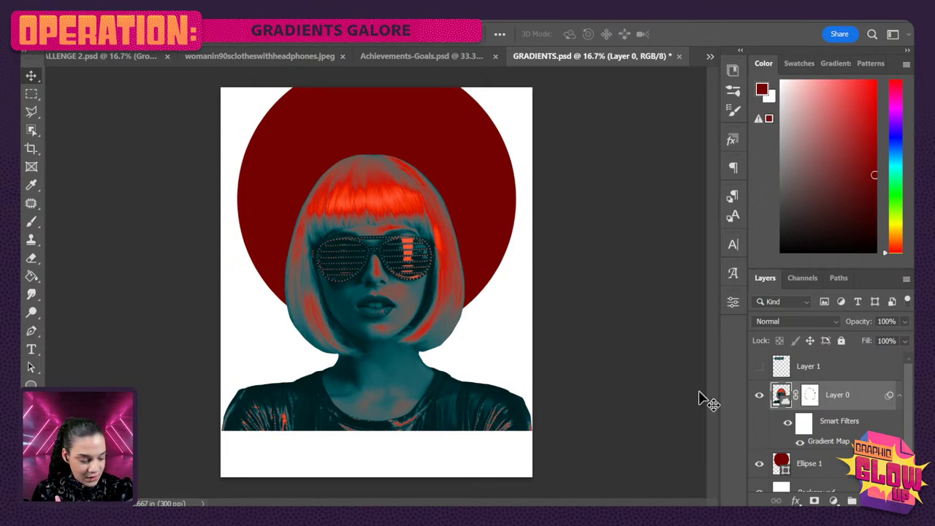
With the Curvature Pen, trace the ribbon's outer edge from the left edge down past the bottom.
{"action": "left_click", "coordinate": [32, 332]}
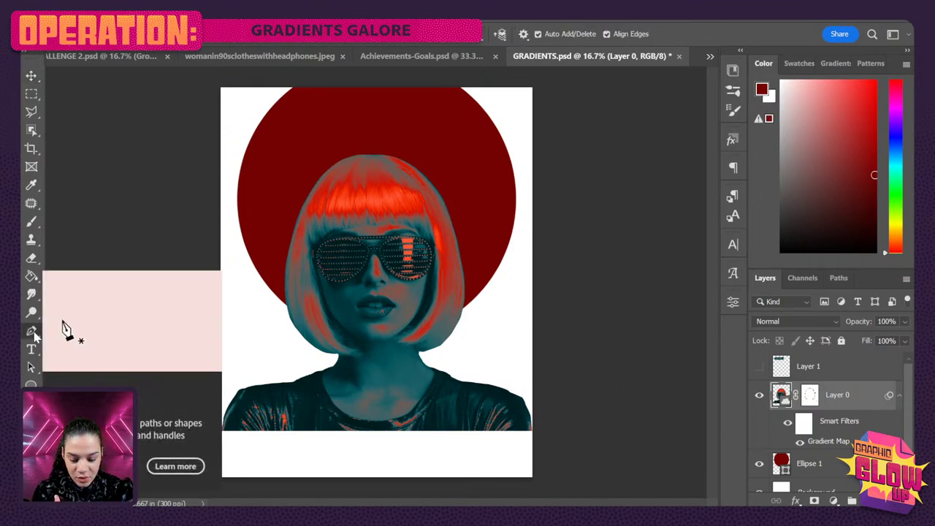
{"action": "right_click", "coordinate": [32, 332]}
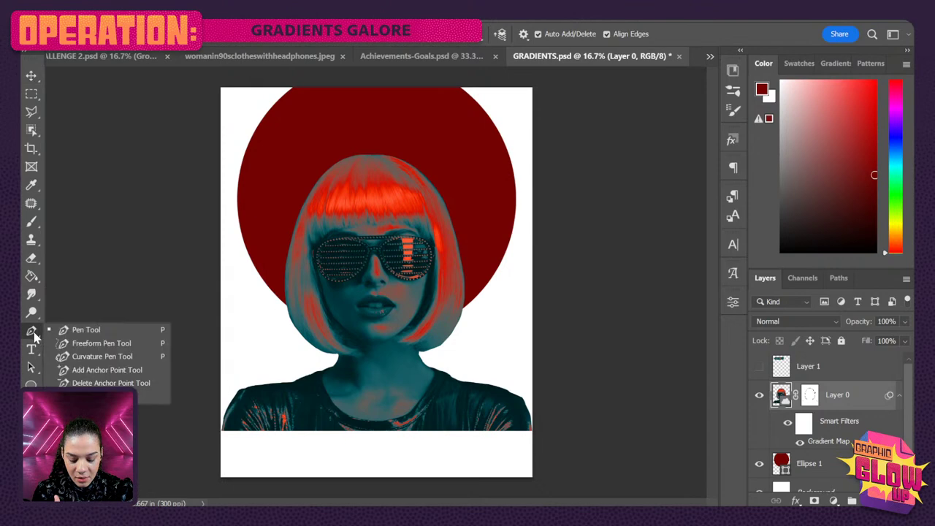
{"action": "left_click", "coordinate": [101, 356]}
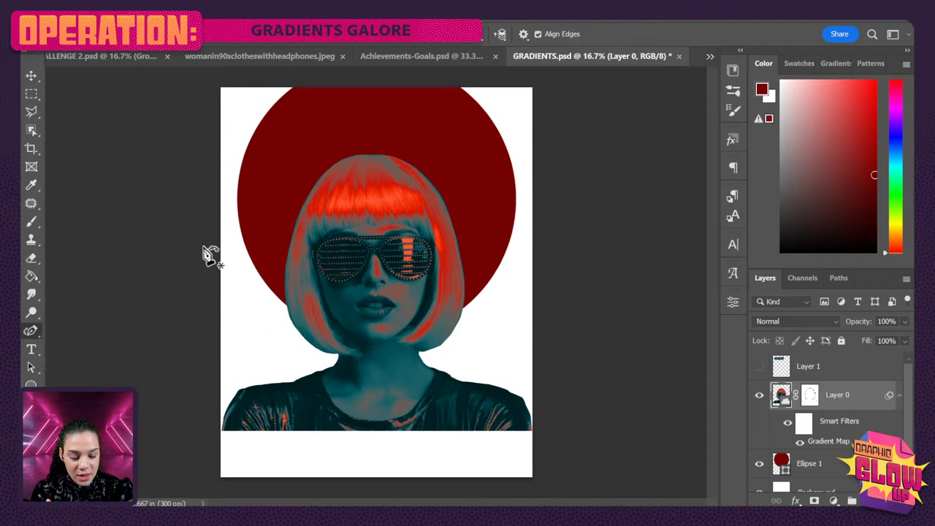
{"action": "left_click", "coordinate": [178, 212]}
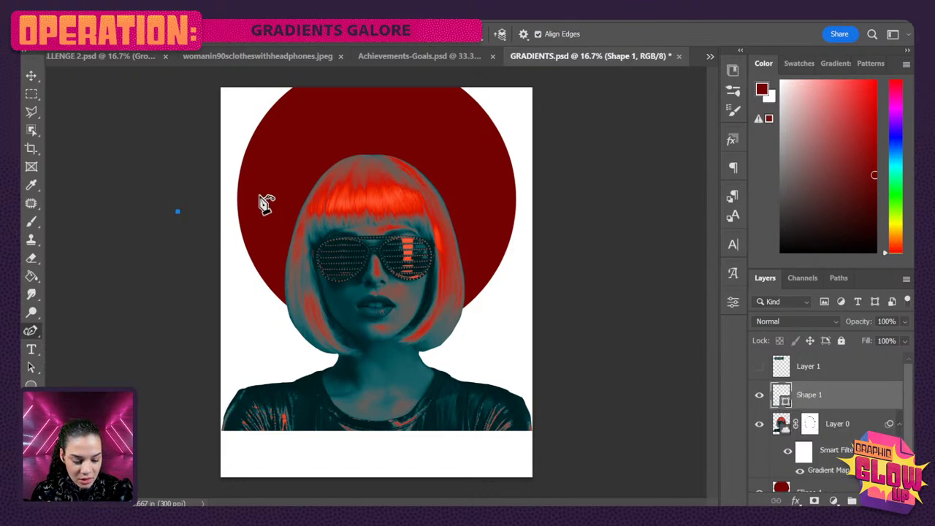
{"action": "left_click", "coordinate": [259, 196]}
{"action": "left_click", "coordinate": [308, 278]}
{"action": "left_click", "coordinate": [312, 338]}
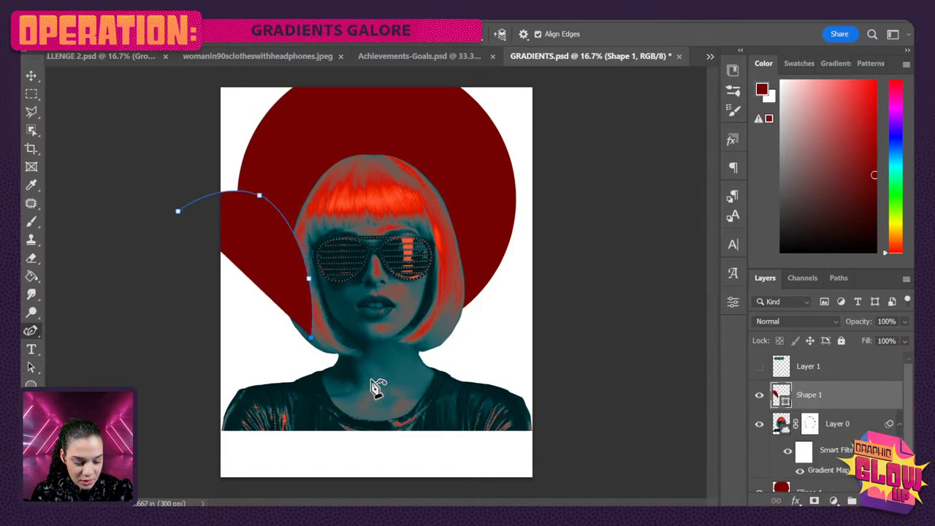
{"action": "left_click", "coordinate": [373, 380]}
{"action": "left_click", "coordinate": [433, 392]}
{"action": "left_click", "coordinate": [493, 424]}
{"action": "left_click", "coordinate": [515, 465]}
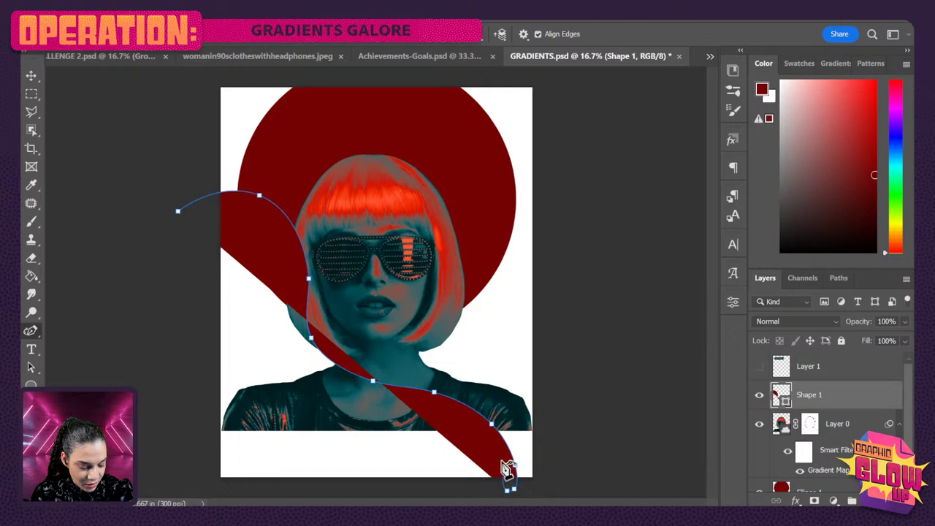
{"action": "left_click", "coordinate": [510, 489]}
Trace the ribbon's return edge back up beside the face and close the shape.
{"action": "left_click", "coordinate": [482, 436]}
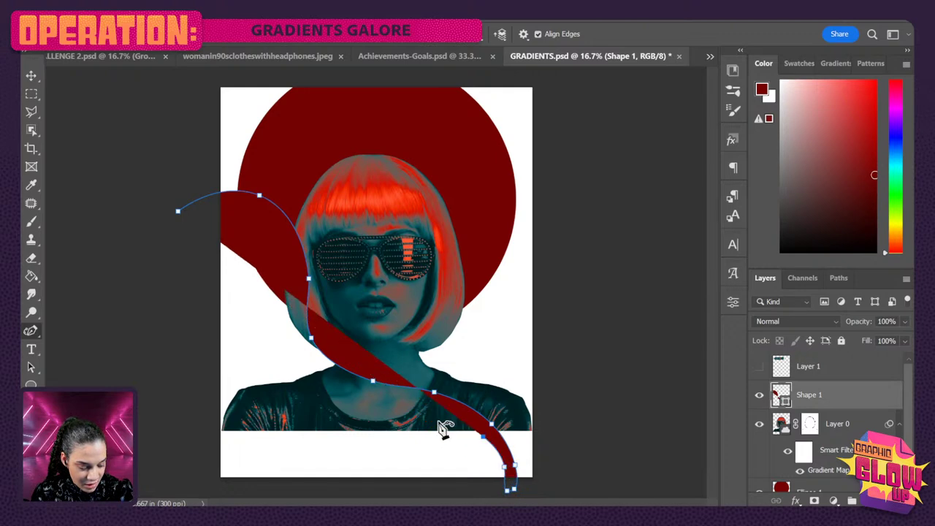
{"action": "left_click", "coordinate": [433, 410]}
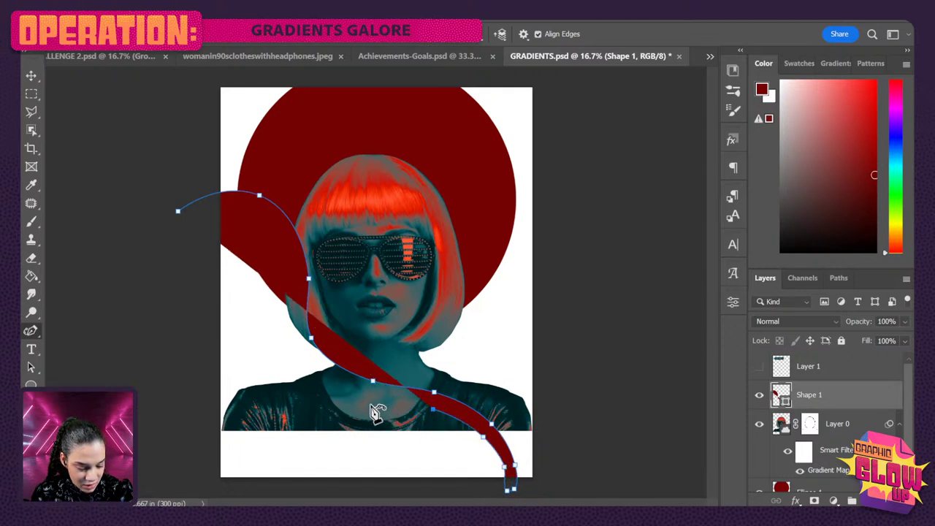
{"action": "left_click", "coordinate": [371, 397]}
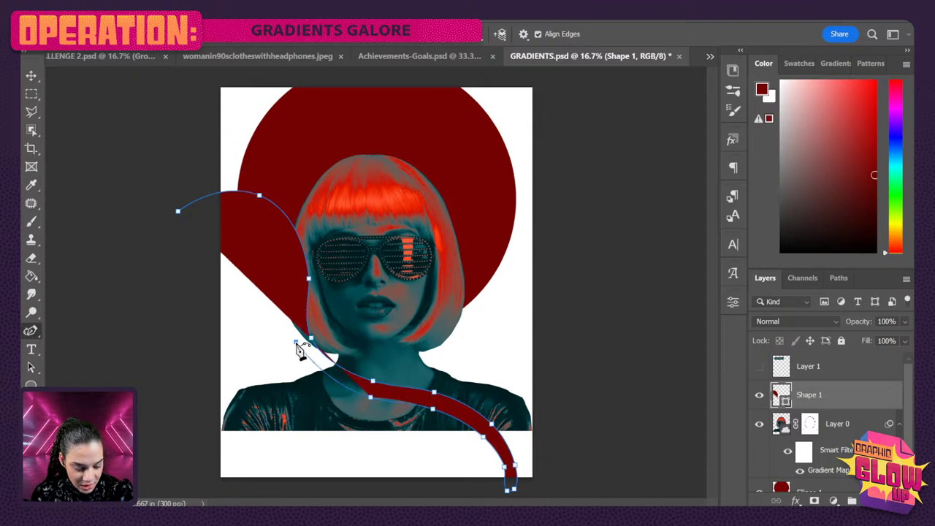
{"action": "left_click", "coordinate": [296, 341]}
{"action": "left_click", "coordinate": [296, 278]}
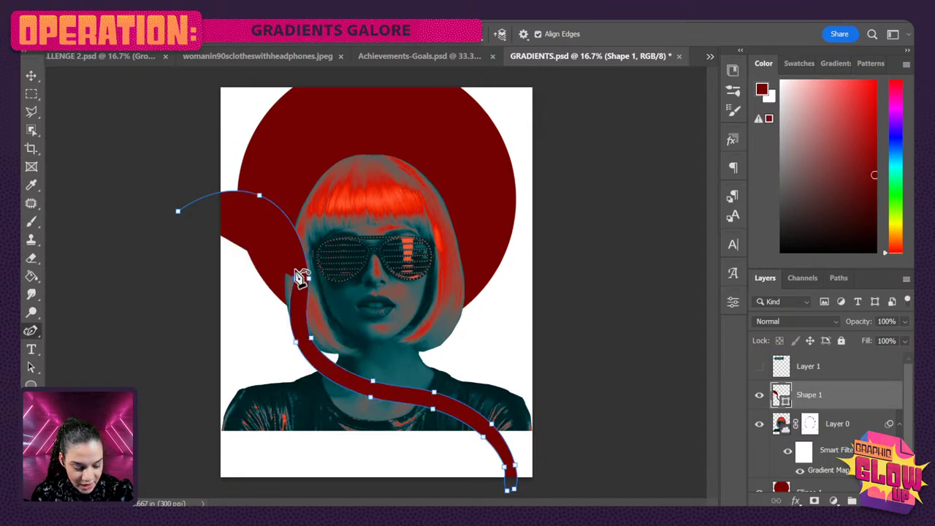
{"action": "left_click", "coordinate": [257, 211]}
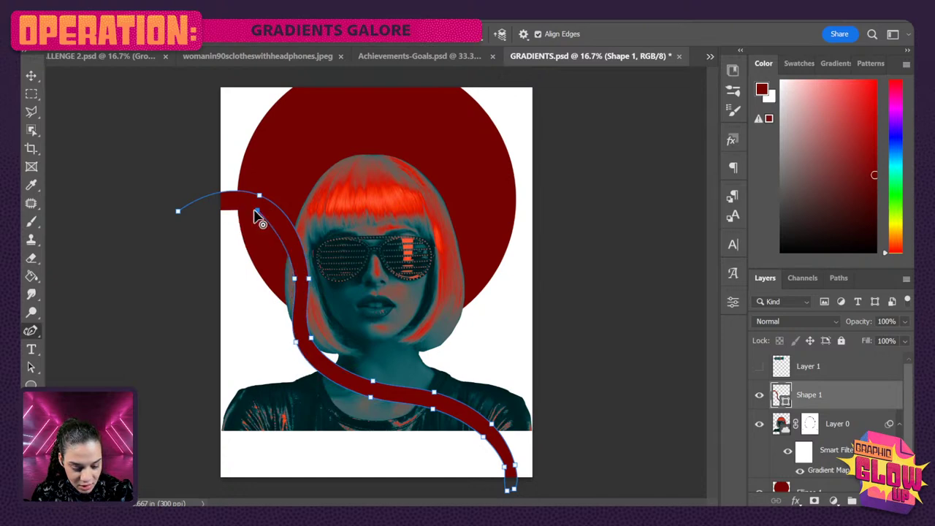
{"action": "left_click", "coordinate": [184, 223]}
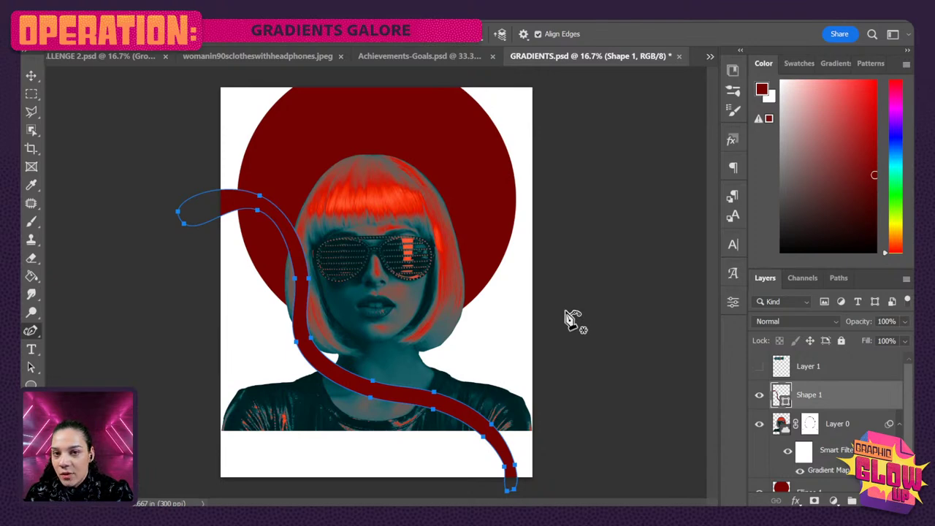
Flip Shape 1 horizontally, rotate it about 162° and position it across the chest.
{"action": "key", "text": "ctrl+t"}
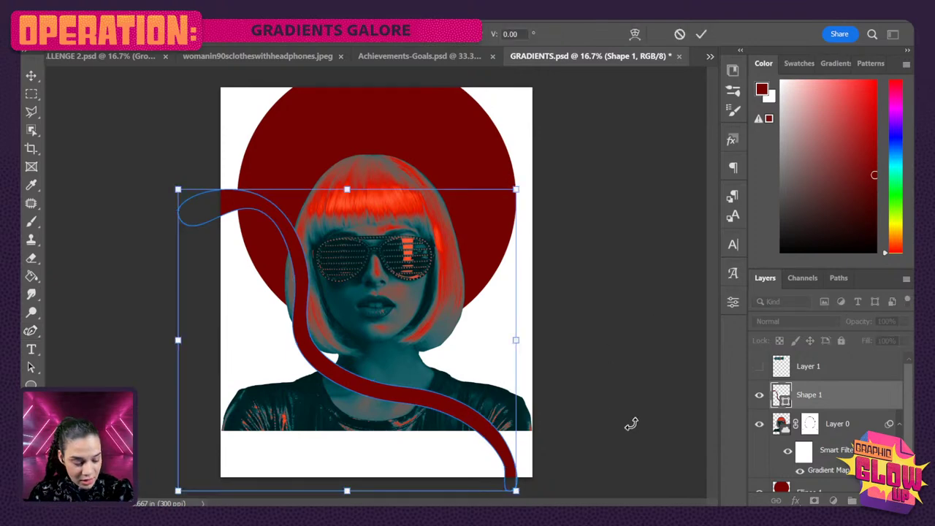
{"action": "left_click_drag", "start_coordinate": [628, 424], "coordinate": [624, 359]}
{"action": "left_click_drag", "start_coordinate": [412, 381], "coordinate": [388, 392]}
{"action": "right_click", "coordinate": [380, 375]}
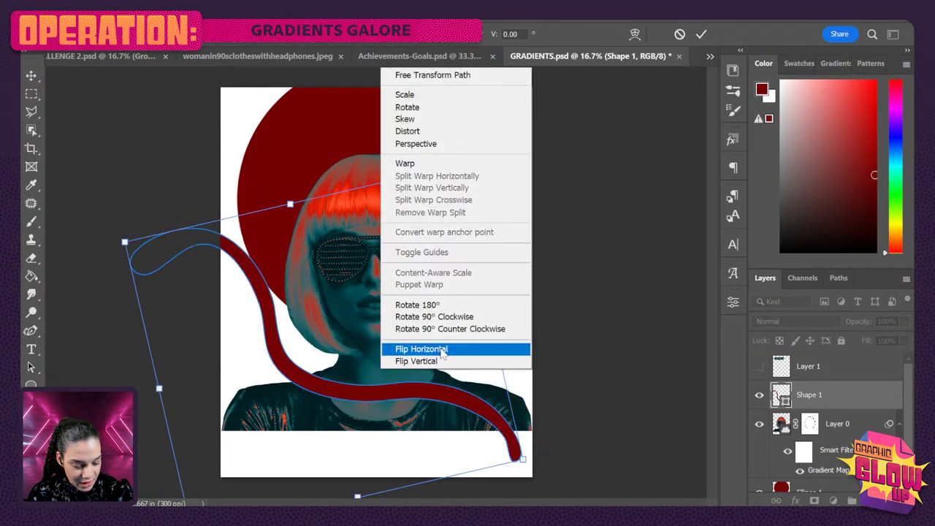
{"action": "left_click", "coordinate": [441, 351]}
{"action": "left_click_drag", "start_coordinate": [432, 305], "coordinate": [488, 313]}
{"action": "left_click_drag", "start_coordinate": [594, 217], "coordinate": [632, 221]}
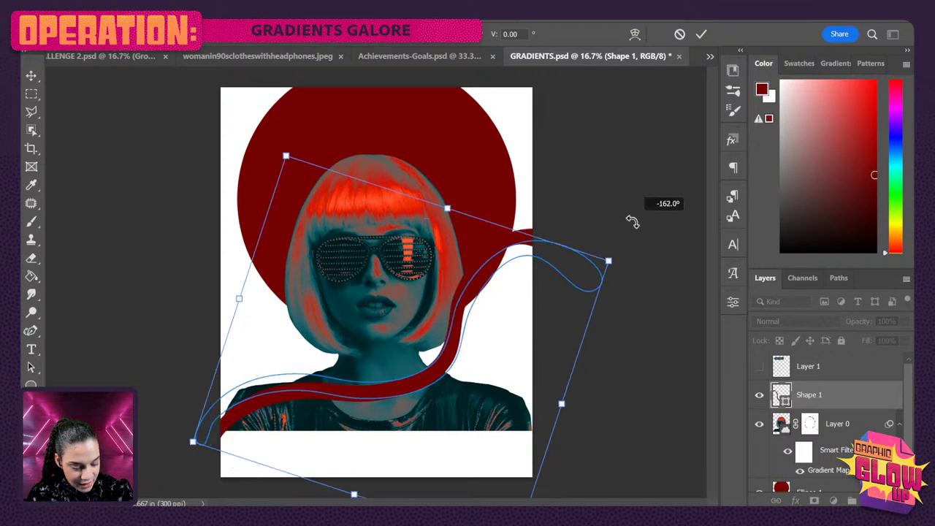
{"action": "left_click_drag", "start_coordinate": [494, 299], "coordinate": [480, 308]}
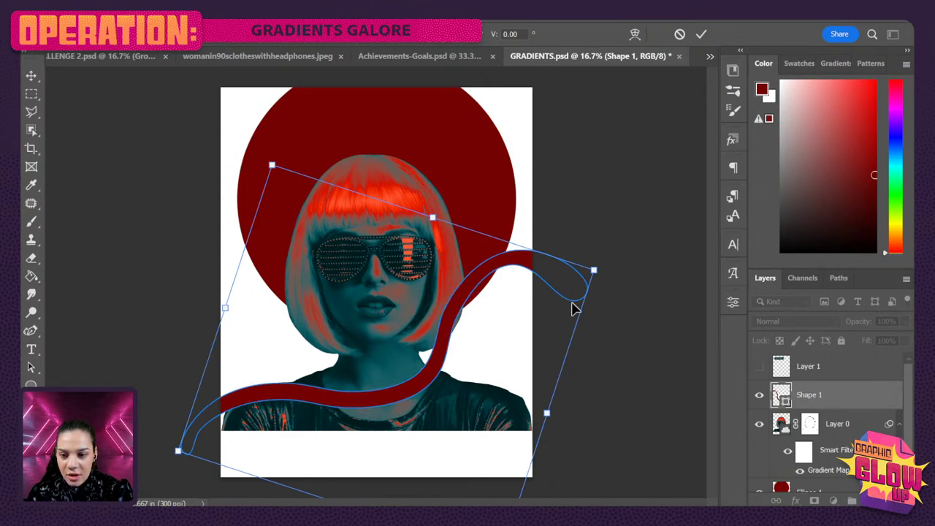
{"action": "key", "text": "Return"}
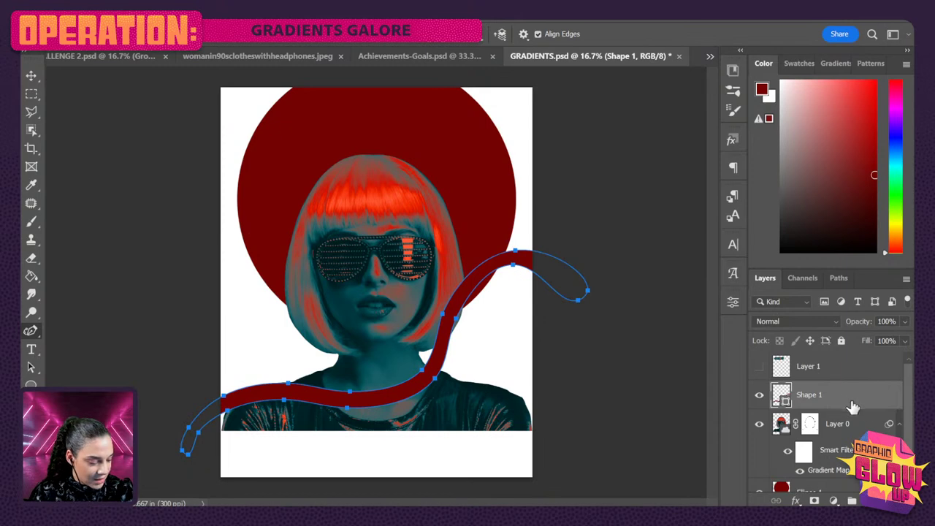
Mask Shape 1 and paint black with a small brush along the hair edge.
{"action": "left_click", "coordinate": [815, 501]}
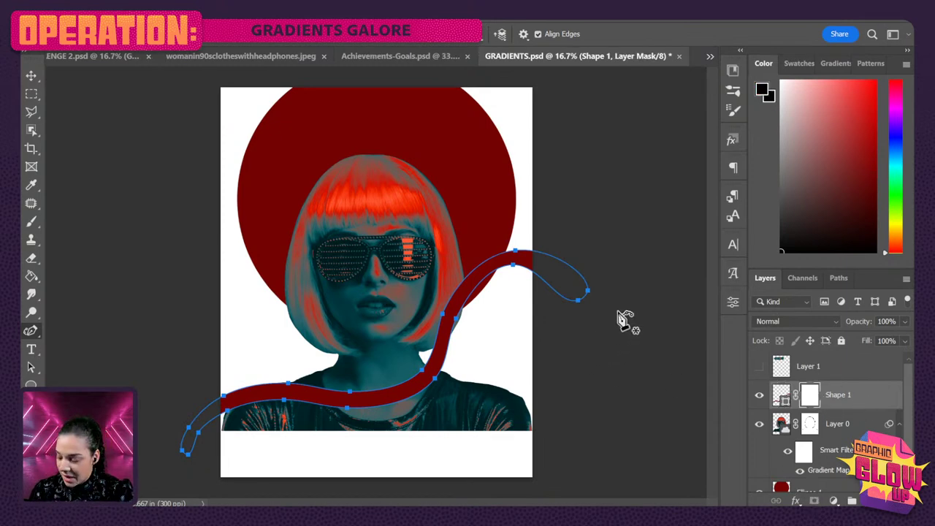
{"action": "key", "text": "b"}
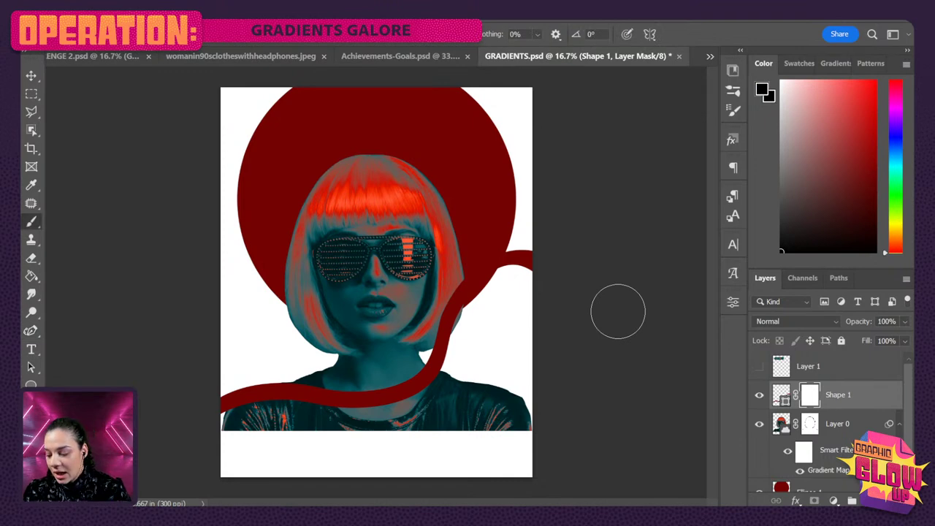
{"action": "key", "text": "ctrl+plus"}
{"action": "key", "text": "ctrl+plus"}
{"action": "key", "text": "ctrl+plus"}
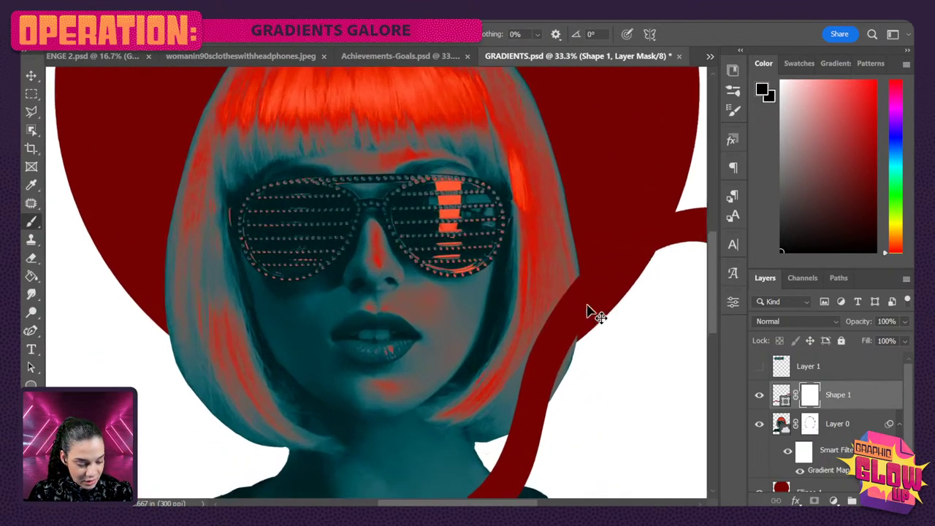
{"action": "key", "text": "bracketleft"}
{"action": "key", "text": "bracketleft"}
{"action": "key", "text": "bracketleft"}
{"action": "key", "text": "bracketleft"}
{"action": "key", "text": "bracketleft"}
{"action": "key", "text": "bracketleft"}
{"action": "key", "text": "bracketleft"}
{"action": "key", "text": "bracketleft"}
{"action": "key", "text": "bracketleft"}
{"action": "key", "text": "bracketleft"}
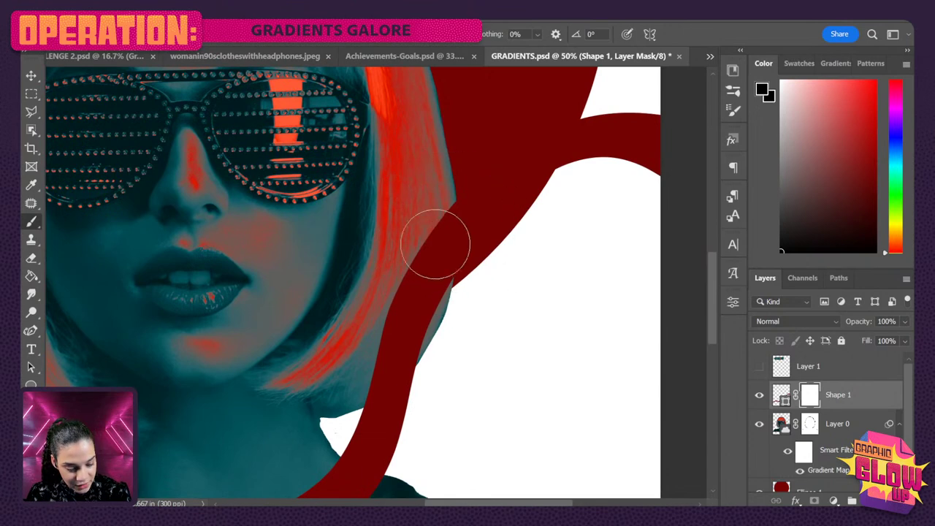
{"action": "left_click_drag", "start_coordinate": [447, 205], "coordinate": [411, 331]}
{"action": "mouse_move", "coordinate": [451, 198]}
{"action": "left_mouse_down"}
{"action": "mouse_move", "coordinate": [449, 258]}
{"action": "mouse_move", "coordinate": [437, 277]}
{"action": "left_mouse_up"}
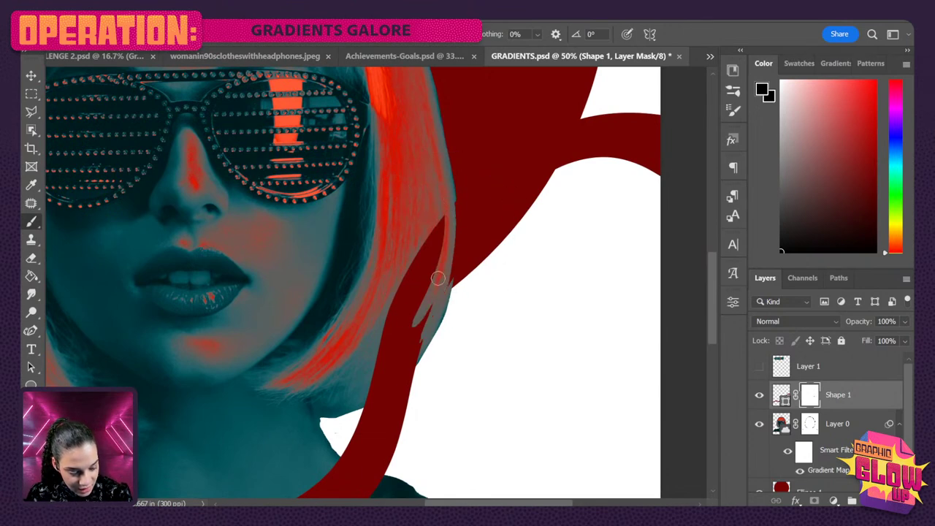
{"action": "left_click_drag", "start_coordinate": [451, 198], "coordinate": [433, 296]}
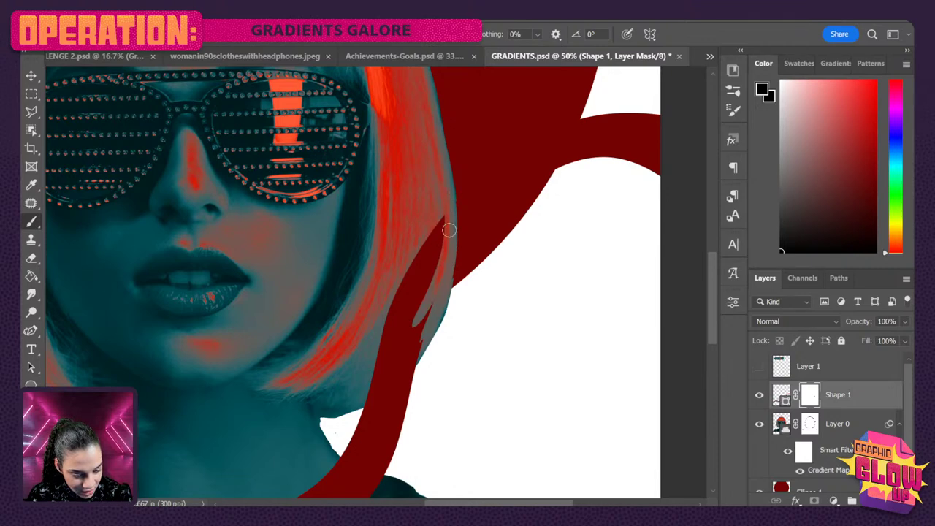
{"action": "mouse_move", "coordinate": [439, 217]}
{"action": "left_mouse_down"}
{"action": "mouse_move", "coordinate": [422, 268]}
{"action": "mouse_move", "coordinate": [435, 276]}
{"action": "mouse_move", "coordinate": [428, 316]}
{"action": "mouse_move", "coordinate": [399, 354]}
{"action": "mouse_move", "coordinate": [423, 348]}
{"action": "mouse_move", "coordinate": [349, 399]}
{"action": "mouse_move", "coordinate": [413, 366]}
{"action": "mouse_move", "coordinate": [328, 410]}
{"action": "mouse_move", "coordinate": [411, 365]}
{"action": "mouse_move", "coordinate": [358, 392]}
{"action": "mouse_move", "coordinate": [406, 365]}
{"action": "mouse_move", "coordinate": [371, 376]}
{"action": "mouse_move", "coordinate": [393, 366]}
{"action": "mouse_move", "coordinate": [428, 321]}
{"action": "mouse_move", "coordinate": [419, 313]}
{"action": "mouse_move", "coordinate": [385, 315]}
{"action": "mouse_move", "coordinate": [404, 264]}
{"action": "left_mouse_up"}
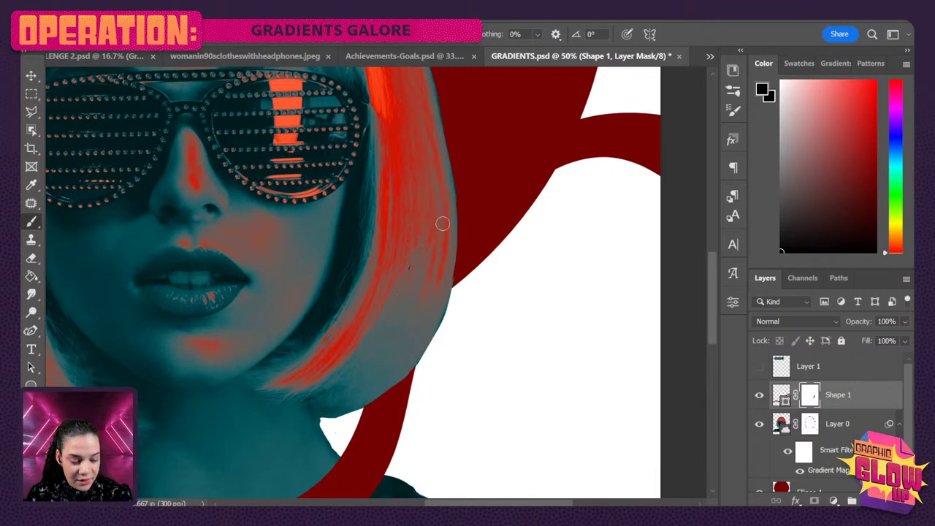
{"action": "key", "text": "ctrl+minus"}
{"action": "key", "text": "ctrl+minus"}
{"action": "key", "text": "ctrl+minus"}
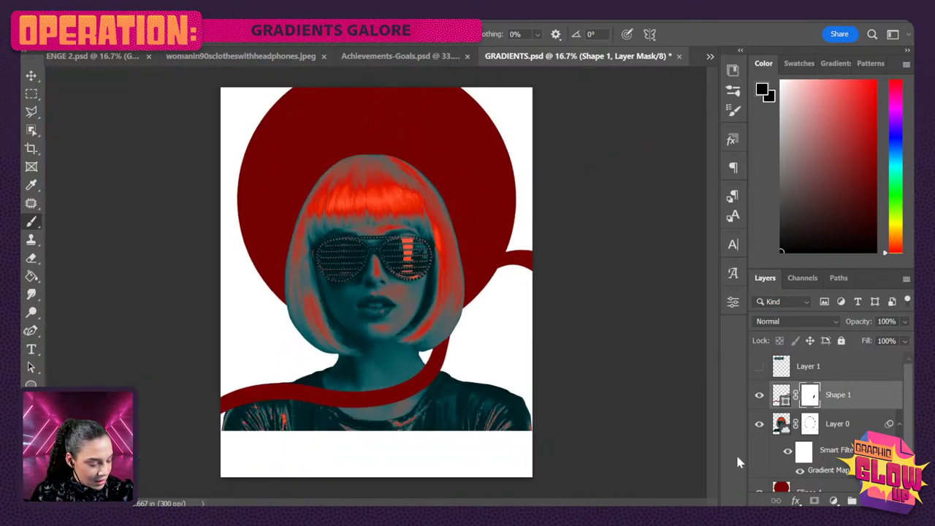
Change Shape 1's fill to the recent bright orange-red colour.
{"action": "left_click", "coordinate": [780, 396]}
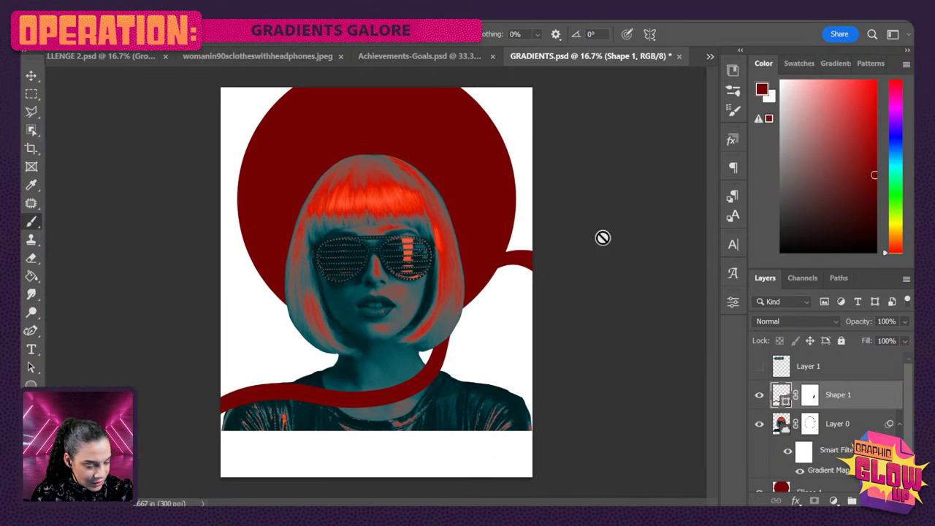
{"action": "left_click", "coordinate": [34, 333]}
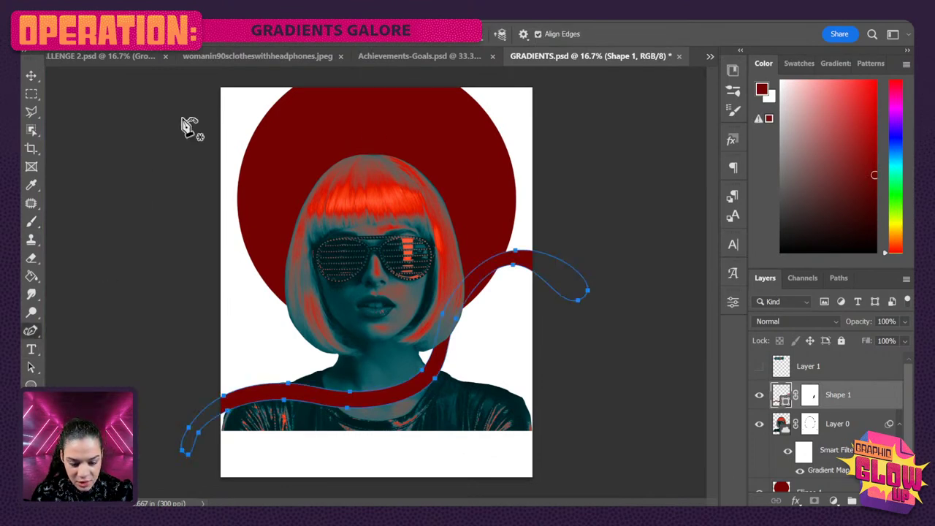
{"action": "left_click", "coordinate": [180, 33]}
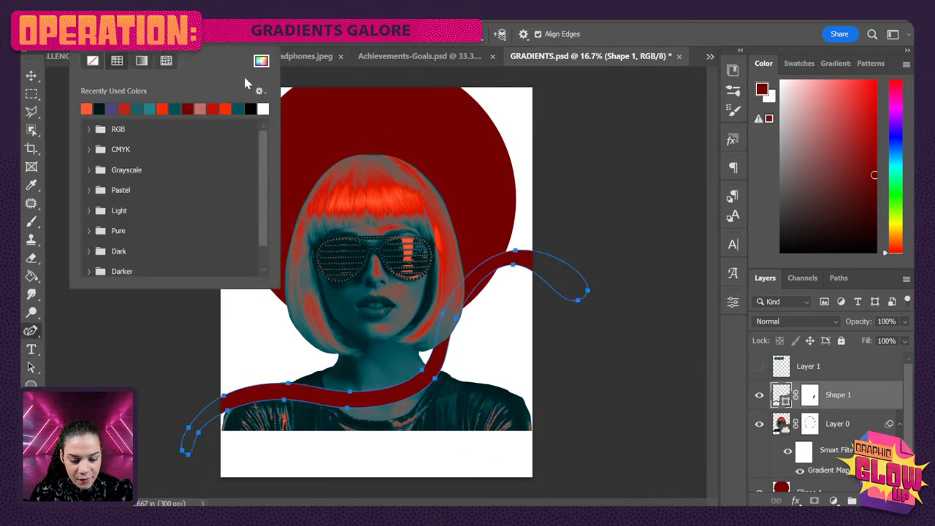
{"action": "left_click", "coordinate": [161, 109]}
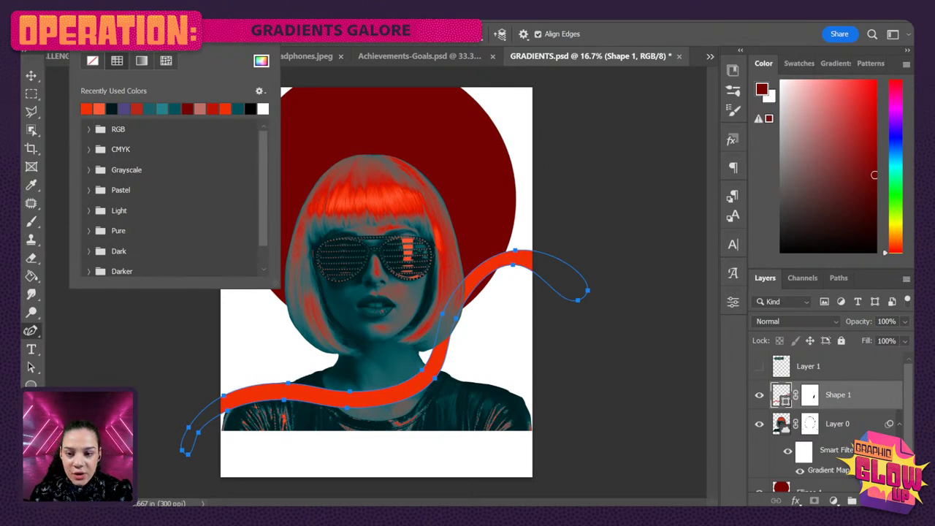
{"action": "left_click", "coordinate": [884, 408]}
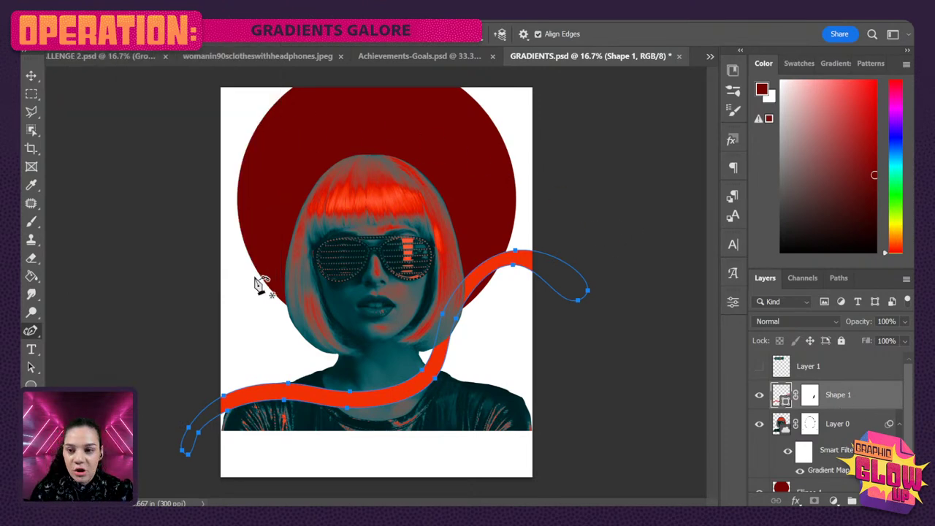
Select Ellipse 1 and begin a new shape path at the left.
{"action": "scroll", "coordinate": [856, 488], "scroll_direction": "down", "scroll_amount": 1}
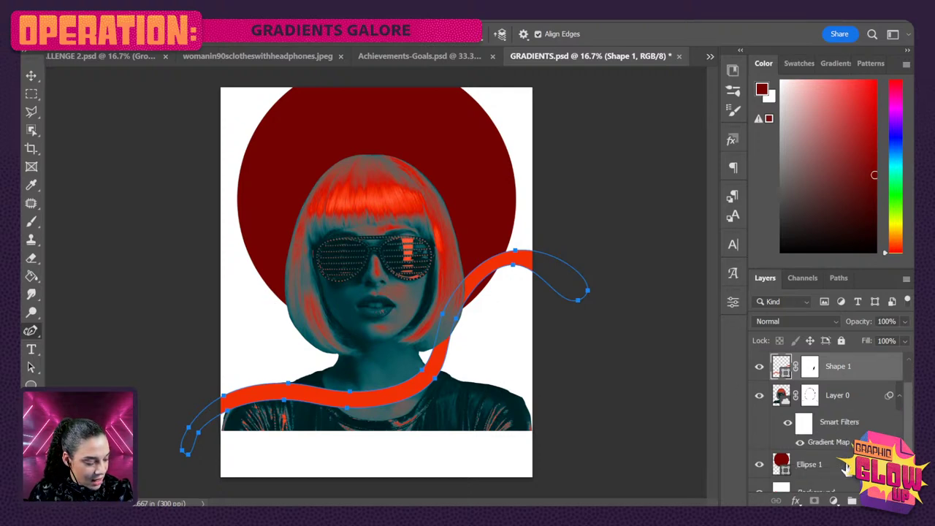
{"action": "left_click", "coordinate": [846, 469]}
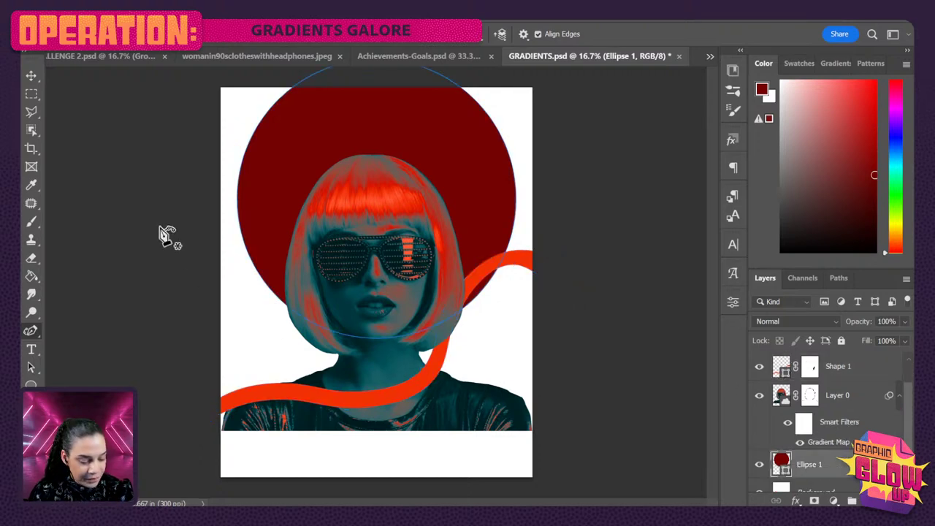
{"action": "left_click", "coordinate": [182, 309]}
Place curve points from the glasses up through the hair to the page's top edge.
{"action": "left_click", "coordinate": [247, 236]}
{"action": "left_click", "coordinate": [312, 256]}
{"action": "left_click", "coordinate": [378, 245]}
{"action": "left_click", "coordinate": [397, 210]}
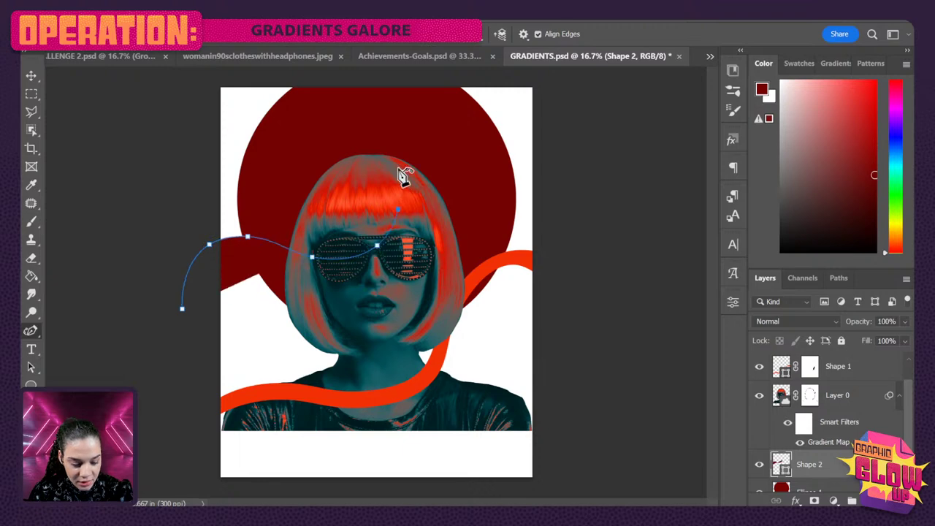
{"action": "left_click", "coordinate": [399, 161]}
{"action": "left_click", "coordinate": [391, 125]}
{"action": "left_click", "coordinate": [406, 106]}
{"action": "left_click", "coordinate": [431, 98]}
{"action": "left_click", "coordinate": [470, 97]}
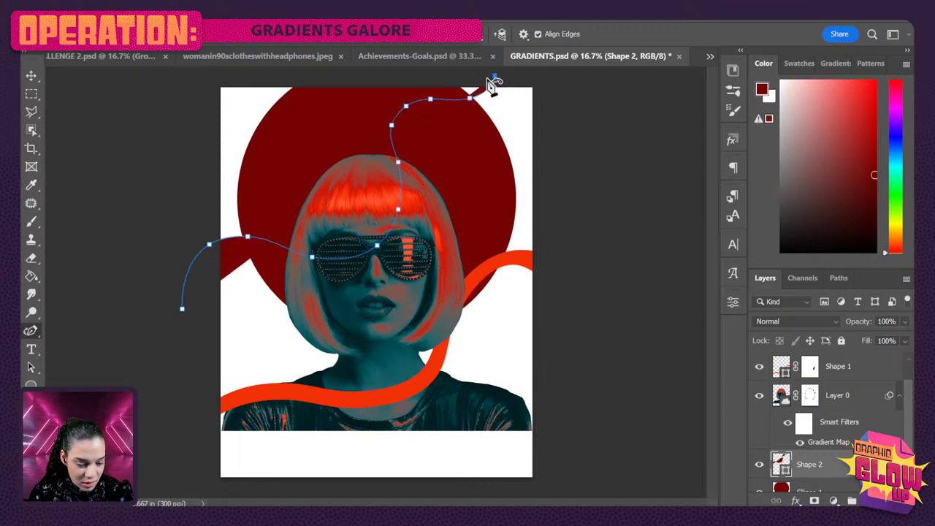
{"action": "left_click", "coordinate": [492, 71]}
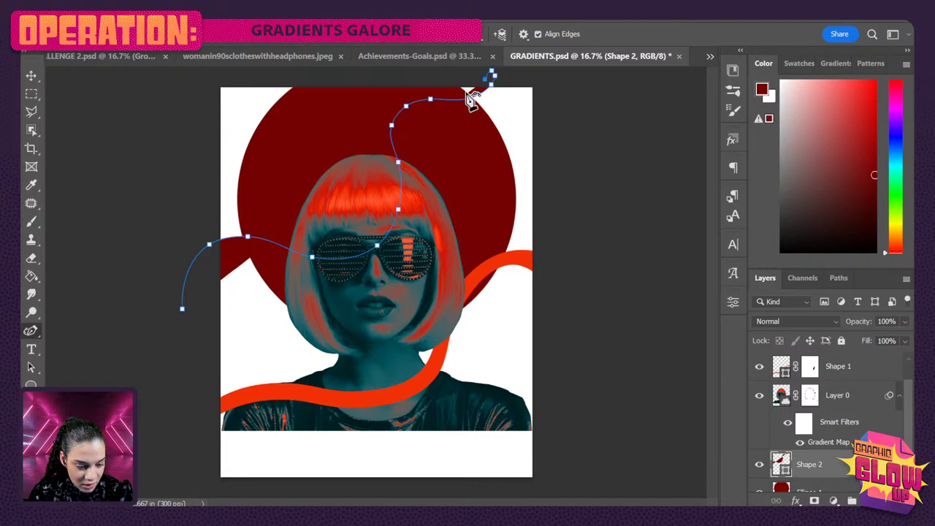
Bring the path back down over the hair and glasses, looping out to the left.
{"action": "left_click", "coordinate": [430, 89]}
{"action": "left_click", "coordinate": [403, 95]}
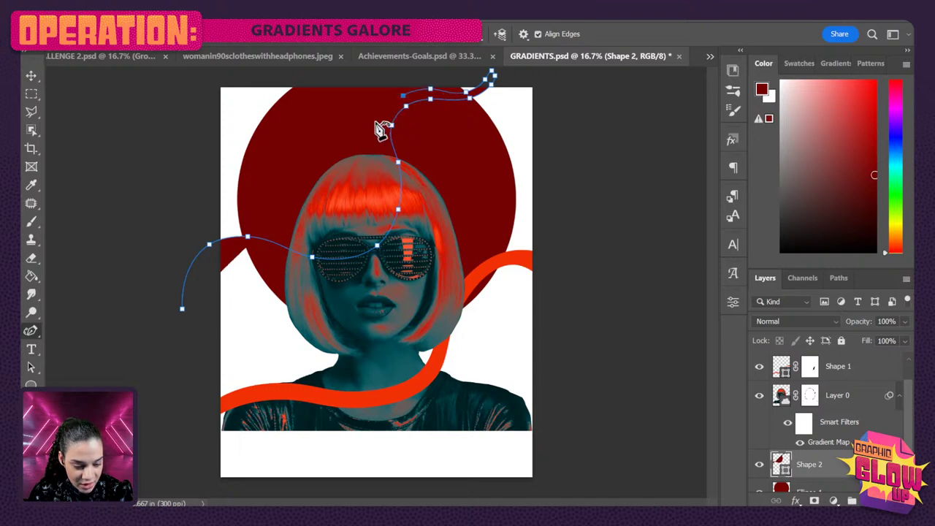
{"action": "left_click", "coordinate": [381, 124]}
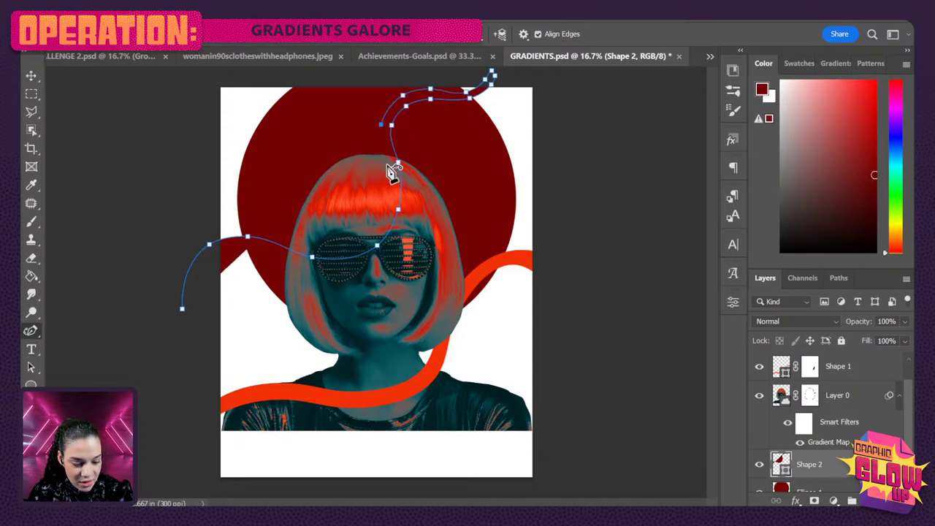
{"action": "left_click", "coordinate": [388, 207]}
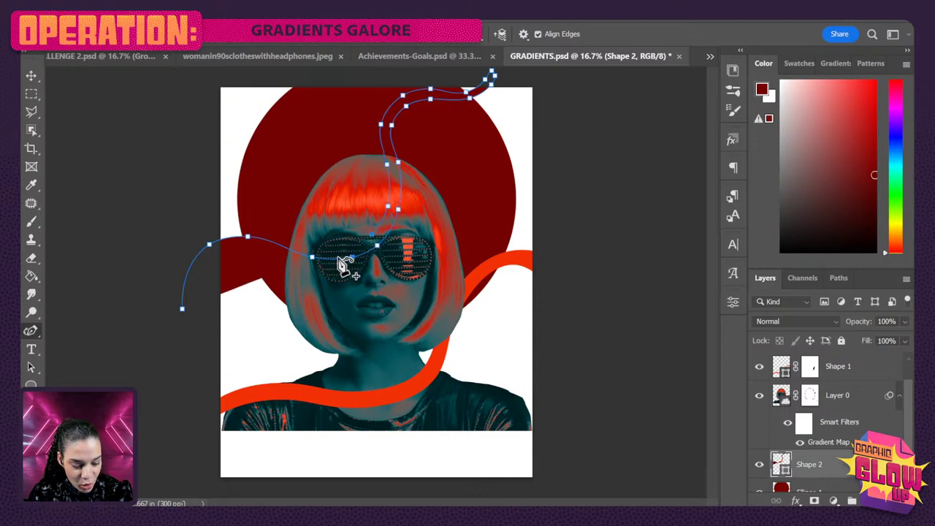
{"action": "left_click", "coordinate": [314, 245]}
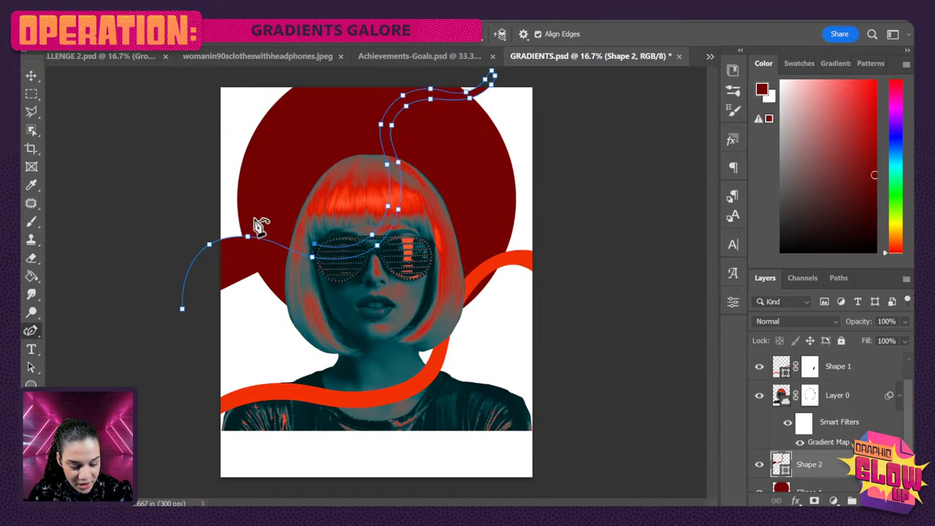
{"action": "left_click_drag", "start_coordinate": [249, 235], "coordinate": [210, 241]}
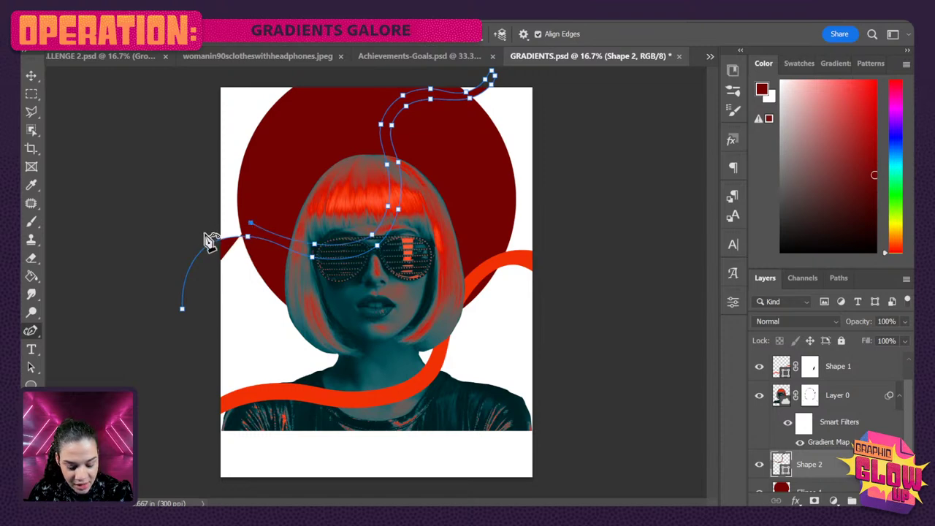
{"action": "left_click_drag", "start_coordinate": [173, 309], "coordinate": [189, 318]}
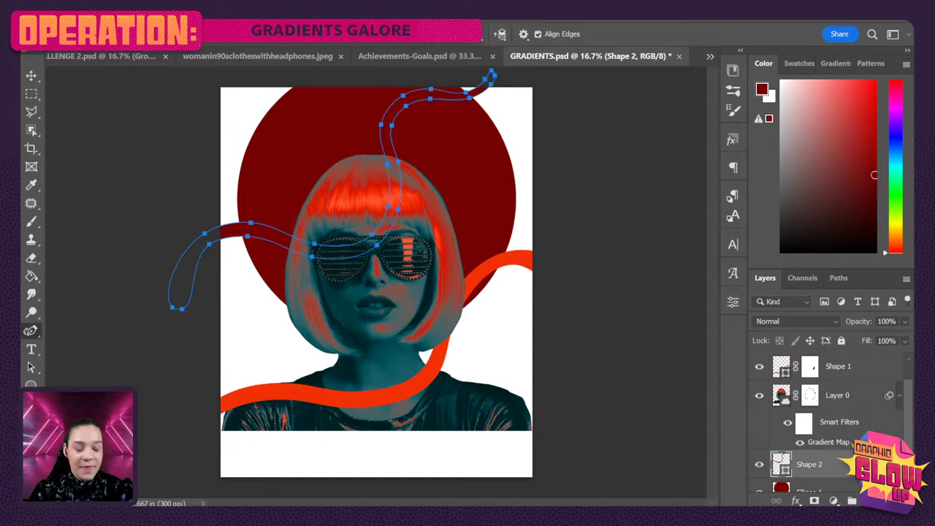
Fill Shape 2 orange-red and flip it horizontally.
{"action": "left_click", "coordinate": [211, 33]}
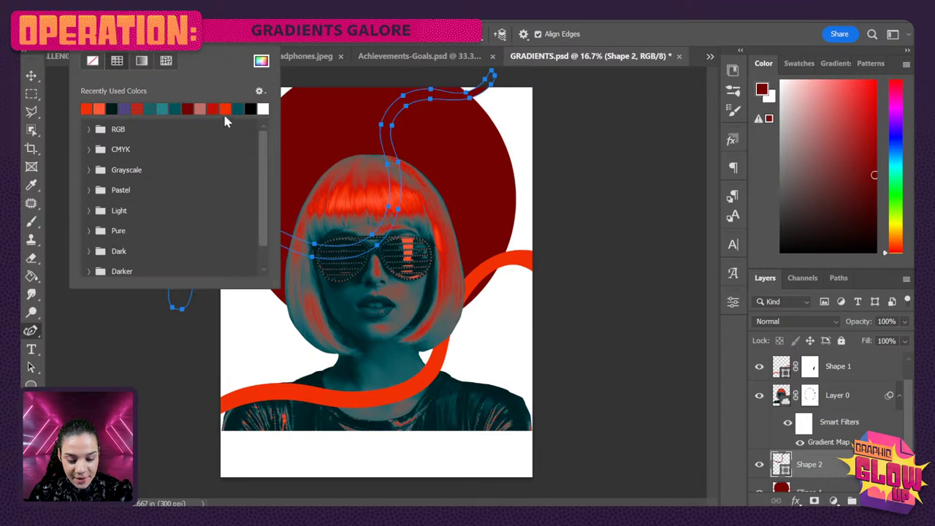
{"action": "left_click", "coordinate": [86, 108]}
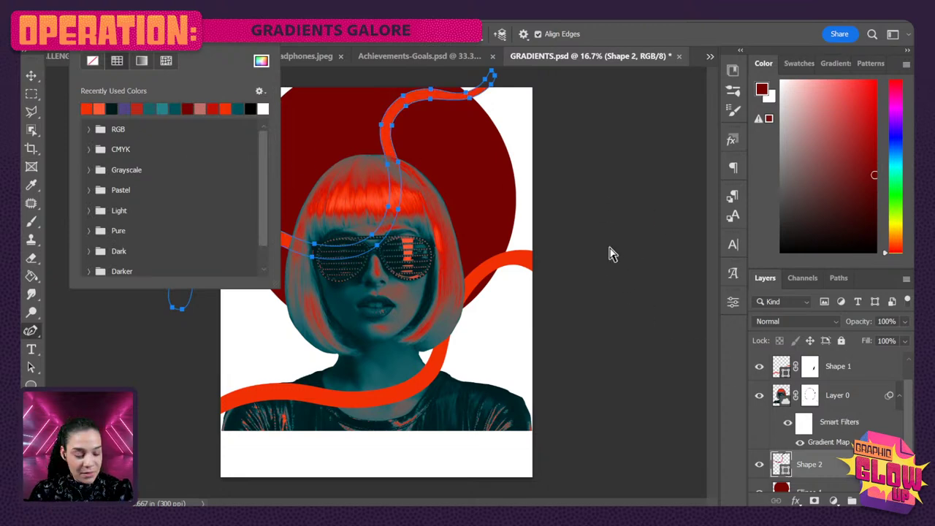
{"action": "key", "text": "Escape"}
{"action": "key", "text": "ctrl+t"}
{"action": "right_click", "coordinate": [428, 210]}
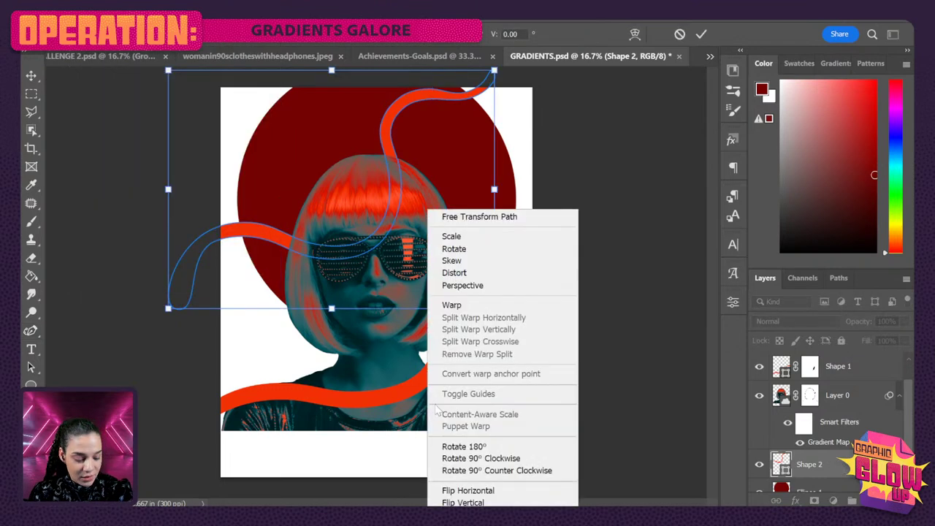
{"action": "left_click", "coordinate": [480, 495]}
{"action": "key", "text": "Return"}
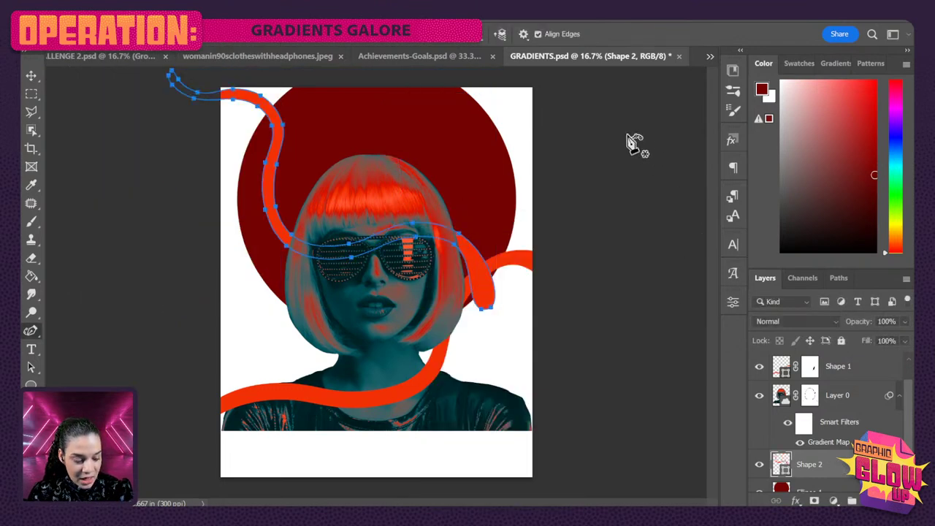
Rotate, scale and move Shape 2 to arc over the woman's head past the top.
{"action": "key", "text": "ctrl+t"}
{"action": "left_click_drag", "start_coordinate": [560, 334], "coordinate": [535, 124]}
{"action": "left_click_drag", "start_coordinate": [654, 122], "coordinate": [626, 42]}
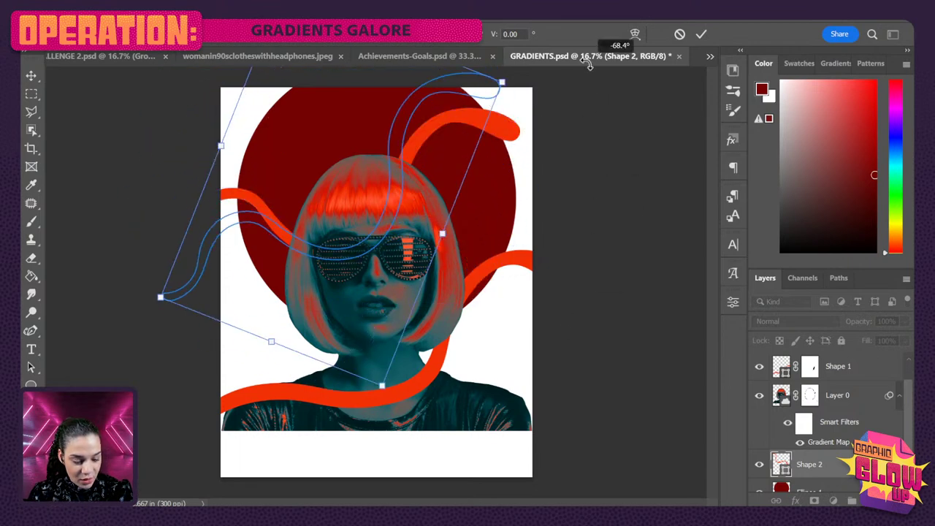
{"action": "left_click_drag", "start_coordinate": [501, 79], "coordinate": [439, 177]}
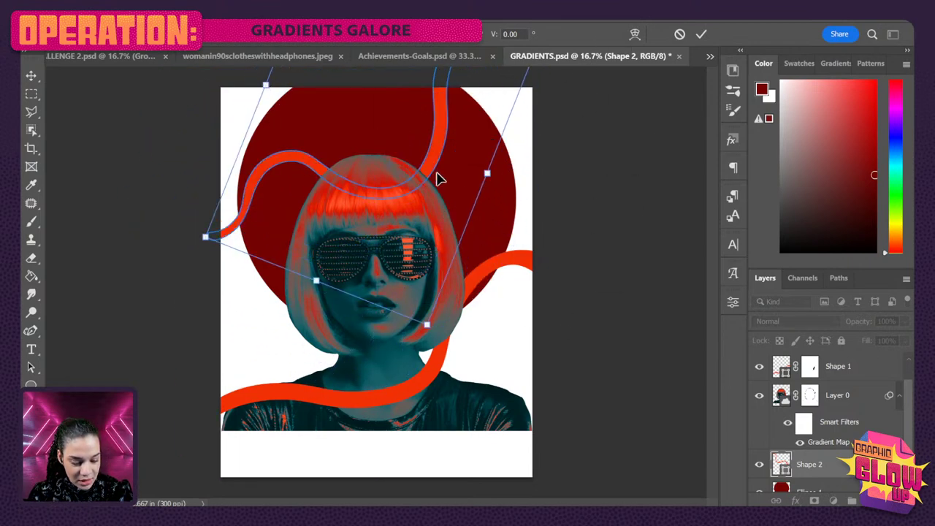
{"action": "mouse_move", "coordinate": [427, 214]}
{"action": "left_mouse_down"}
{"action": "mouse_move", "coordinate": [436, 206]}
{"action": "mouse_move", "coordinate": [431, 212]}
{"action": "left_mouse_up"}
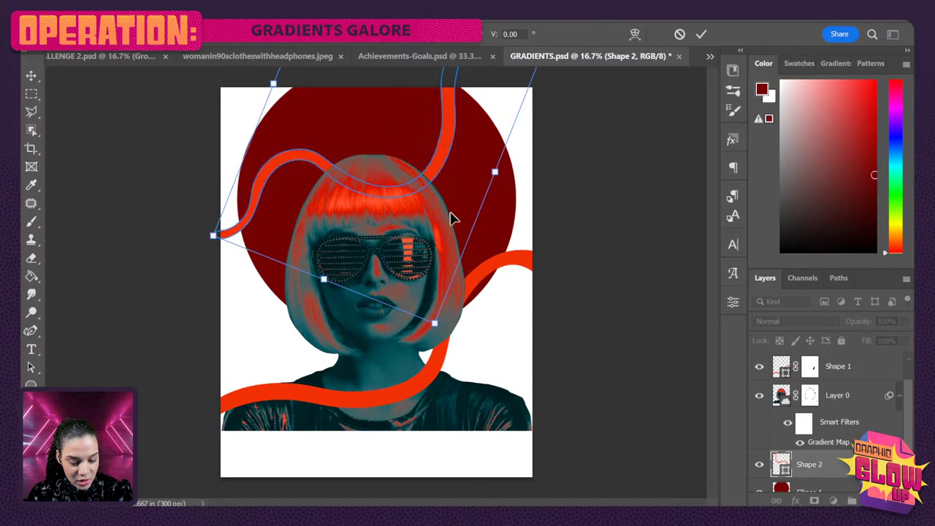
{"action": "key", "text": "Return"}
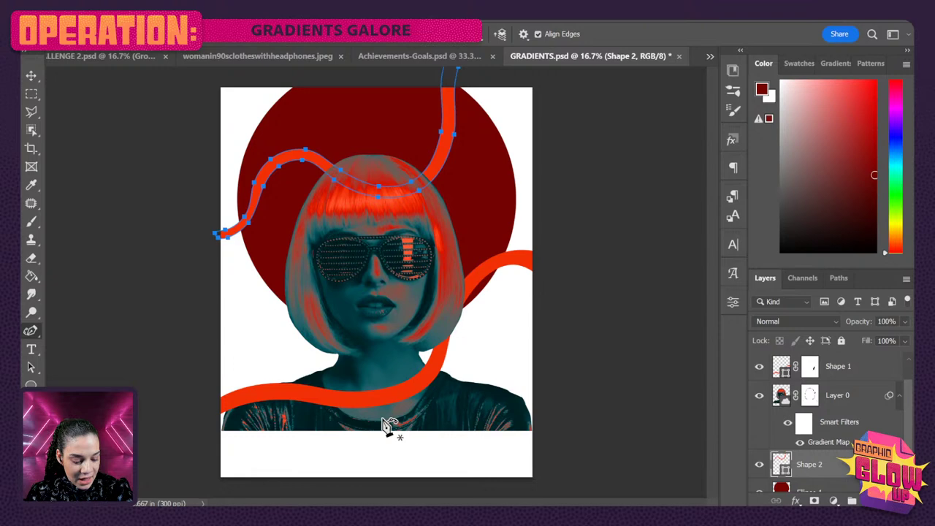
{"action": "scroll", "coordinate": [841, 467], "scroll_direction": "down", "scroll_amount": 2}
Make a smaller copy of Ellipse 1 above the ribbons in the bottom-left corner.
{"action": "left_click", "coordinate": [840, 449]}
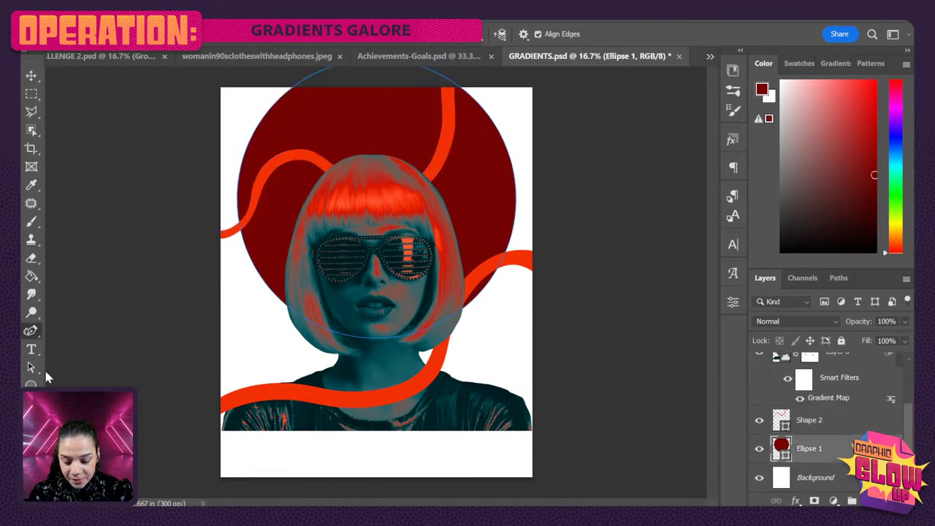
{"action": "key", "text": "ctrl+t"}
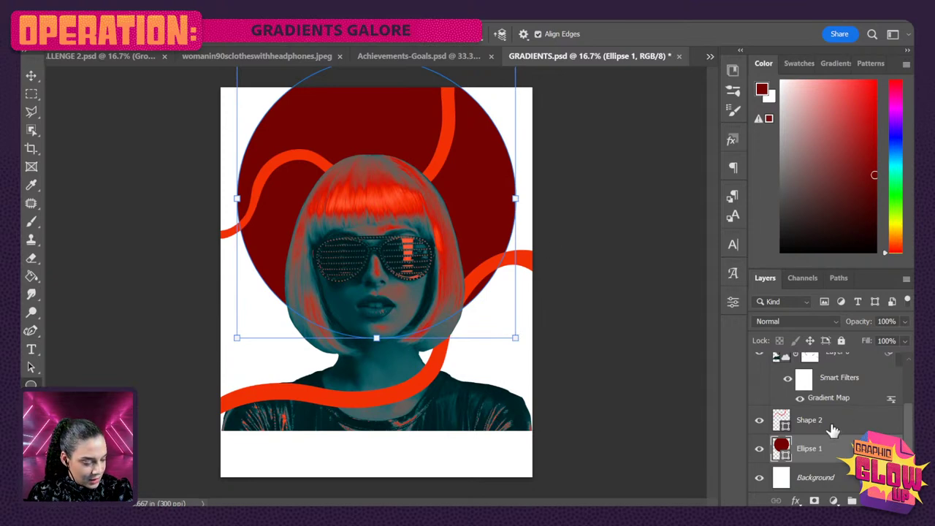
{"action": "scroll", "coordinate": [833, 428], "scroll_direction": "up", "scroll_amount": 3}
{"action": "left_click", "coordinate": [866, 404]}
{"action": "left_click_drag", "start_coordinate": [200, 411], "coordinate": [325, 510]}
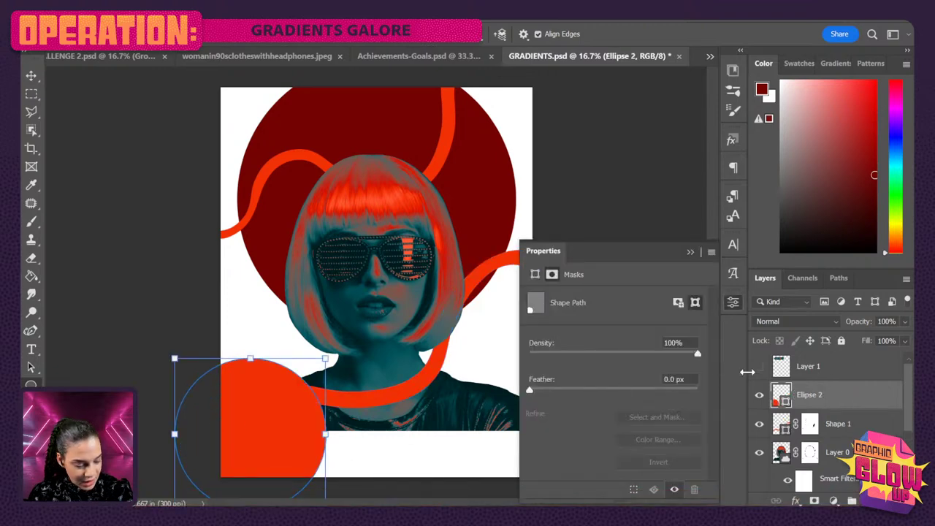
{"action": "left_click", "coordinate": [877, 403]}
{"action": "key", "text": "v"}
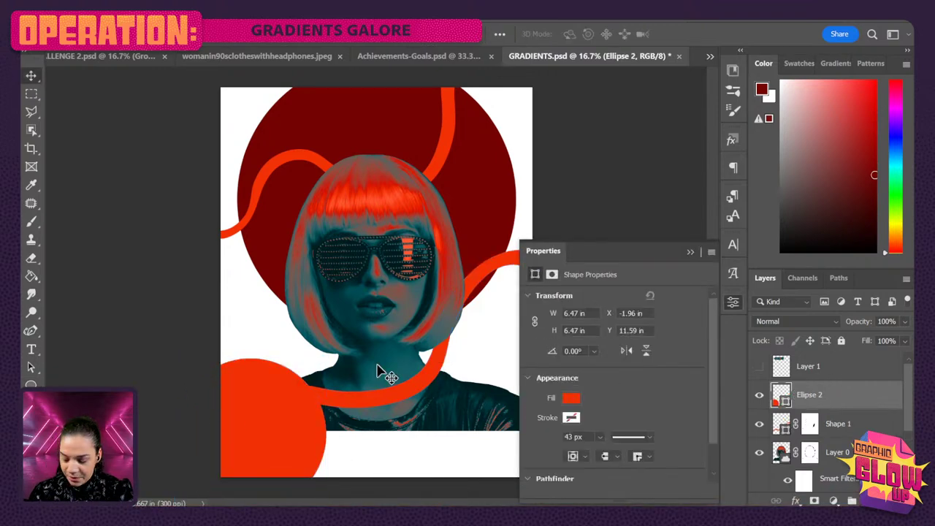
{"action": "left_click_drag", "start_coordinate": [282, 422], "coordinate": [301, 406]}
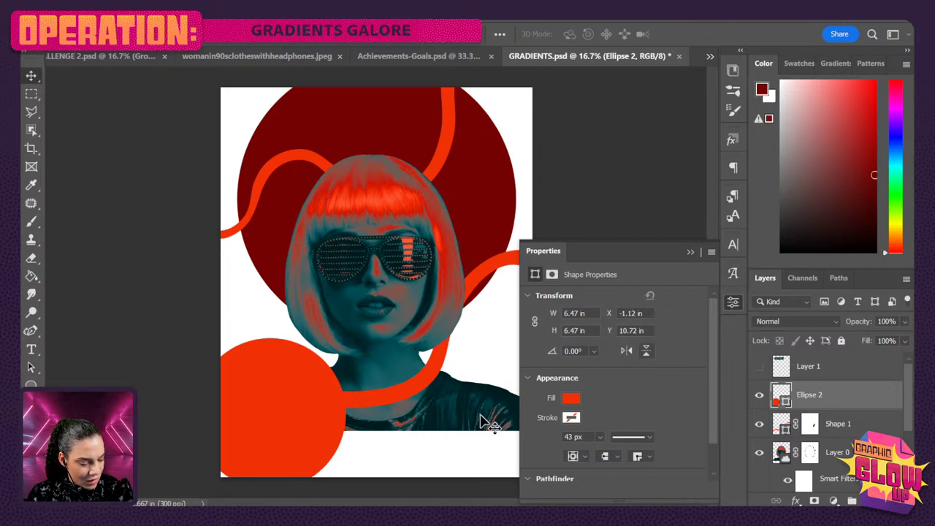
Set the small circle's fill to dark red.
{"action": "left_click", "coordinate": [570, 398]}
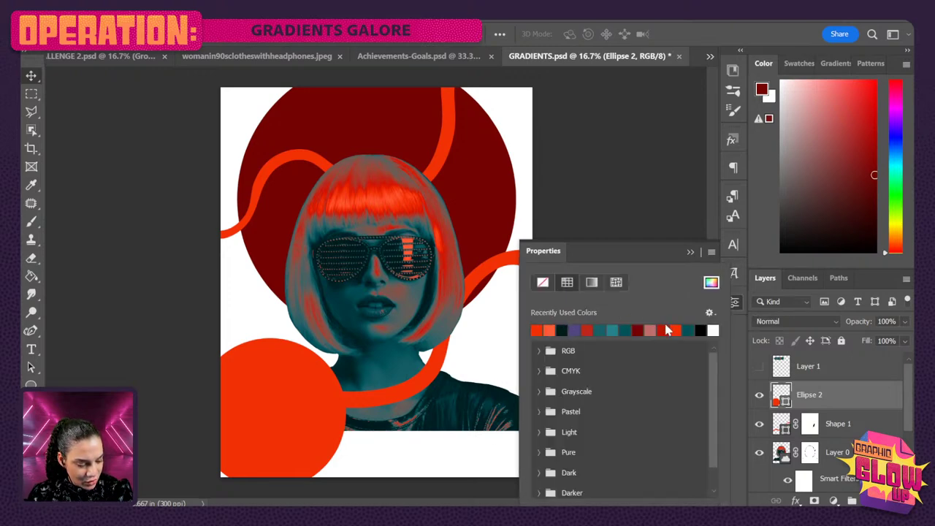
{"action": "left_click", "coordinate": [666, 330]}
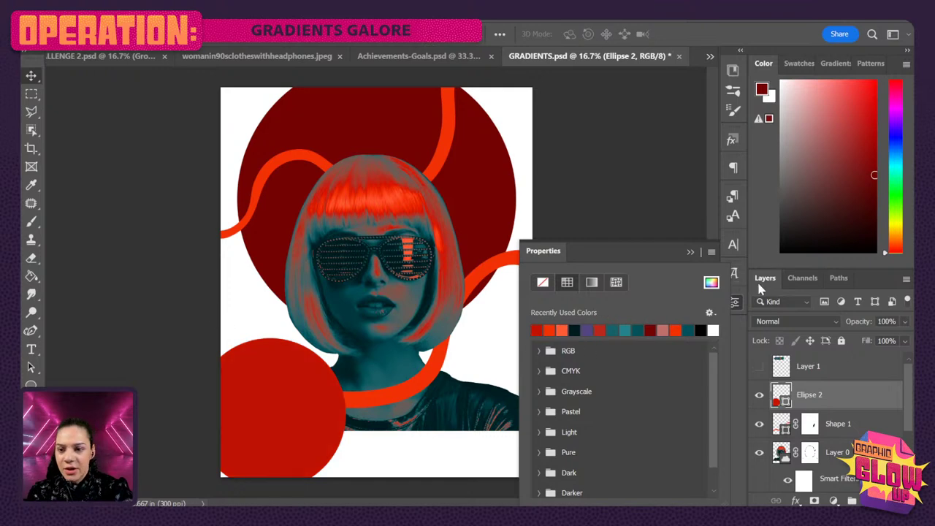
{"action": "left_click", "coordinate": [886, 396]}
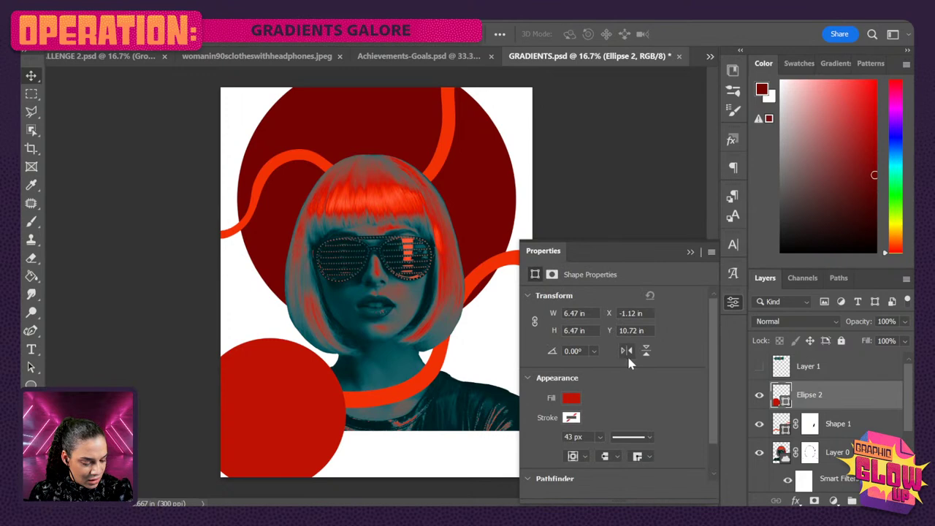
{"action": "left_click", "coordinate": [733, 307]}
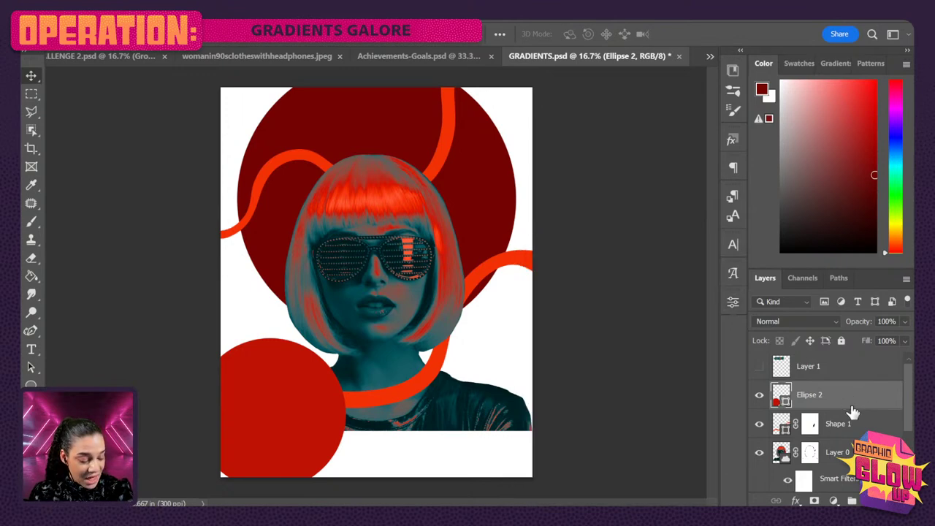
{"action": "left_click", "coordinate": [859, 429]}
Zoom out to the whole poster, deselect all layers and switch to the Pen tool.
{"action": "key", "text": "ctrl+minus"}
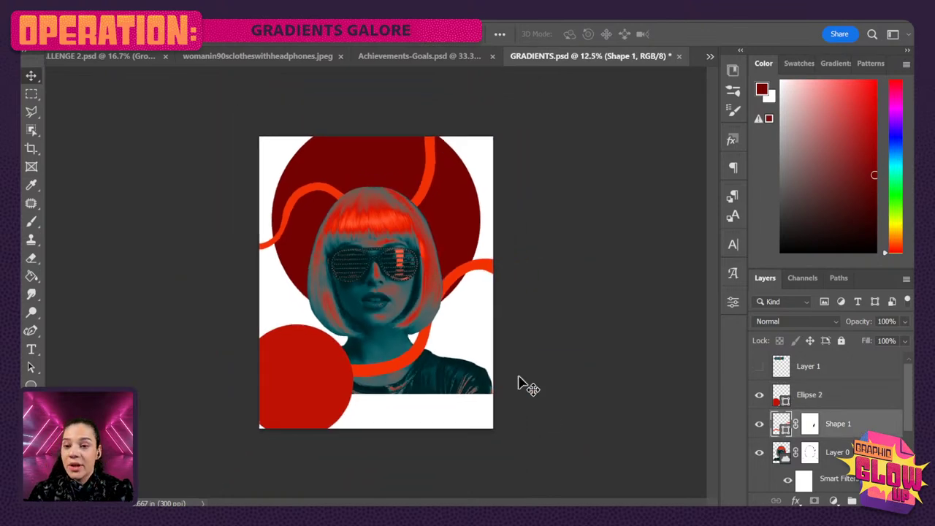
{"action": "left_click", "coordinate": [231, 453]}
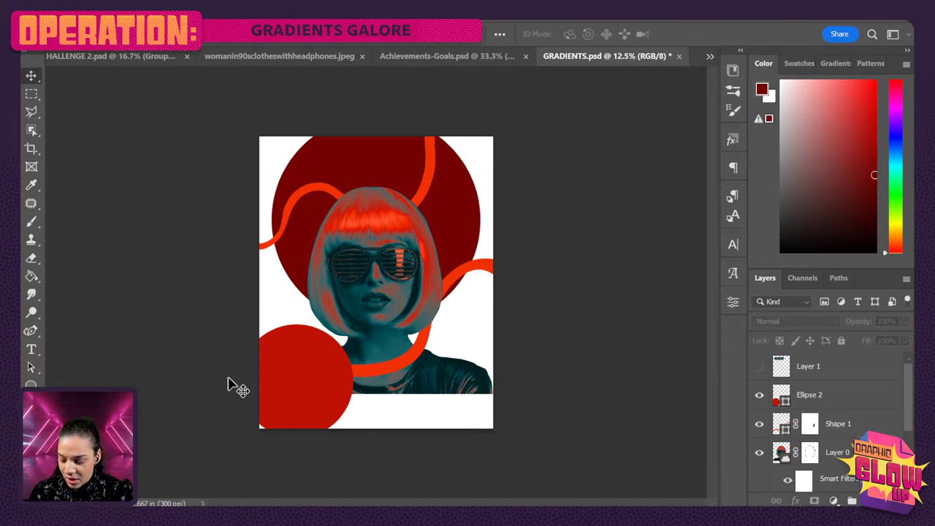
{"action": "key", "text": "p"}
Sketch a first curved shape below the red circle, then undo and discard it.
{"action": "left_click", "coordinate": [233, 449]}
{"action": "left_click_drag", "start_coordinate": [240, 399], "coordinate": [291, 391]}
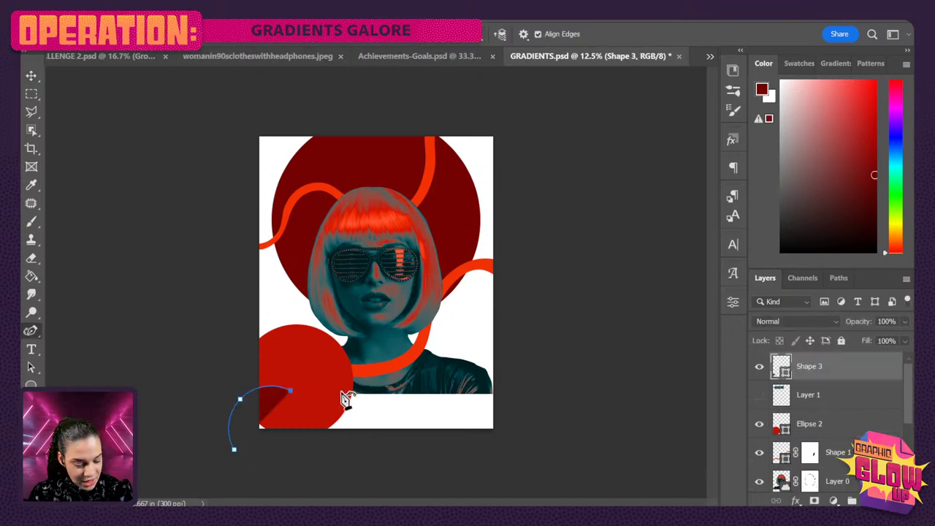
{"action": "left_click_drag", "start_coordinate": [346, 396], "coordinate": [402, 389]}
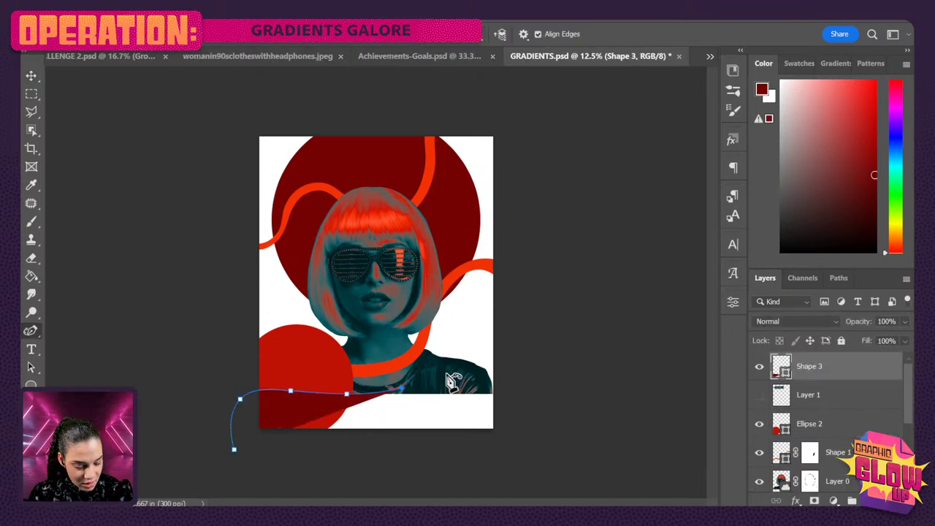
{"action": "left_click", "coordinate": [449, 370]}
{"action": "left_click", "coordinate": [481, 339]}
{"action": "left_click", "coordinate": [529, 335]}
{"action": "left_click", "coordinate": [573, 356]}
{"action": "left_click", "coordinate": [578, 425]}
{"action": "left_click", "coordinate": [518, 469]}
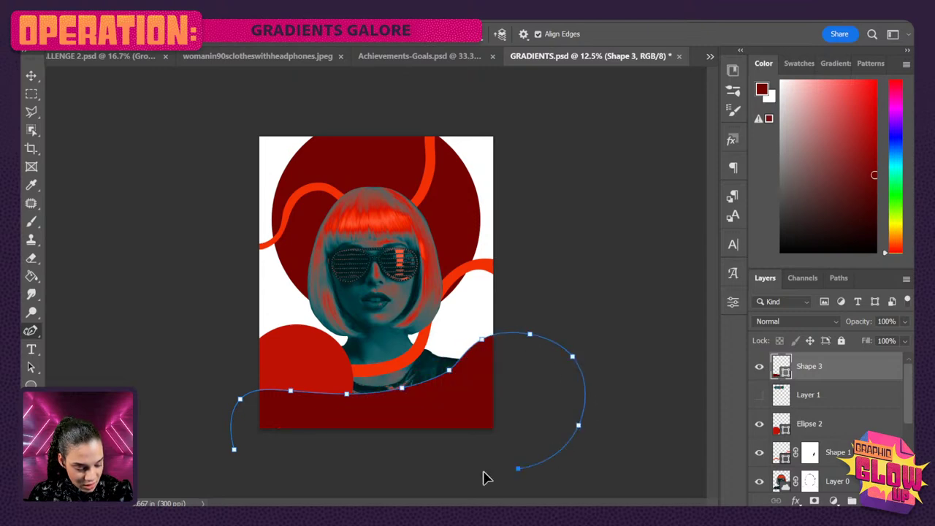
{"action": "left_click", "coordinate": [439, 480]}
{"action": "left_click", "coordinate": [350, 485]}
{"action": "left_click", "coordinate": [299, 480]}
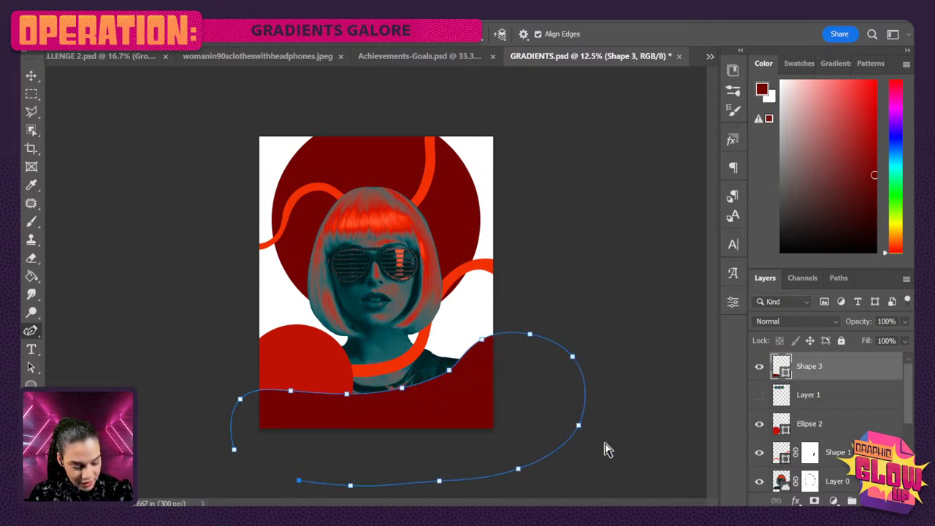
{"action": "key", "text": "ctrl+z"}
{"action": "key", "text": "ctrl+z"}
{"action": "key", "text": "ctrl+z"}
{"action": "key", "text": "ctrl+z"}
{"action": "key", "text": "ctrl+z"}
{"action": "key", "text": "ctrl+z"}
{"action": "key", "text": "ctrl+z"}
{"action": "key", "text": "ctrl+z"}
{"action": "key", "text": "ctrl+z"}
{"action": "key", "text": "ctrl+z"}
{"action": "key", "text": "ctrl+z"}
{"action": "key", "text": "ctrl+z"}
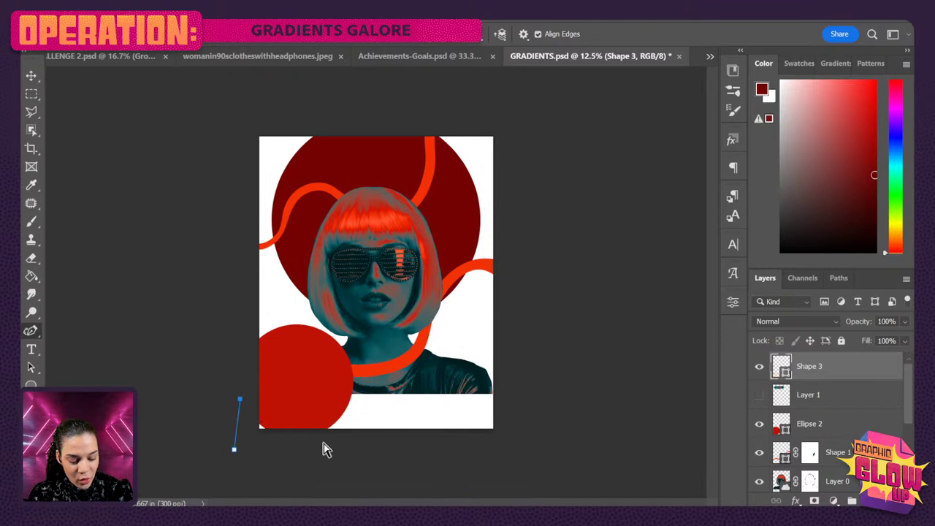
{"action": "key", "text": "ctrl+z"}
{"action": "key", "text": "ctrl+z"}
{"action": "key", "text": "ctrl+z"}
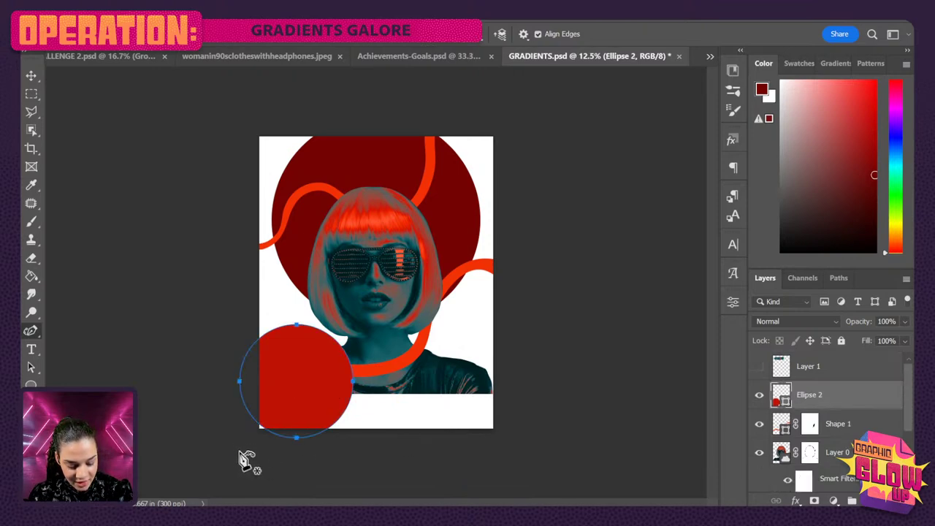
Trace the wave's top edge from lower left, dipping under the woman and rising at lower right.
{"action": "left_click", "coordinate": [240, 451]}
{"action": "left_click", "coordinate": [240, 417]}
{"action": "left_click", "coordinate": [270, 404]}
{"action": "left_click", "coordinate": [301, 409]}
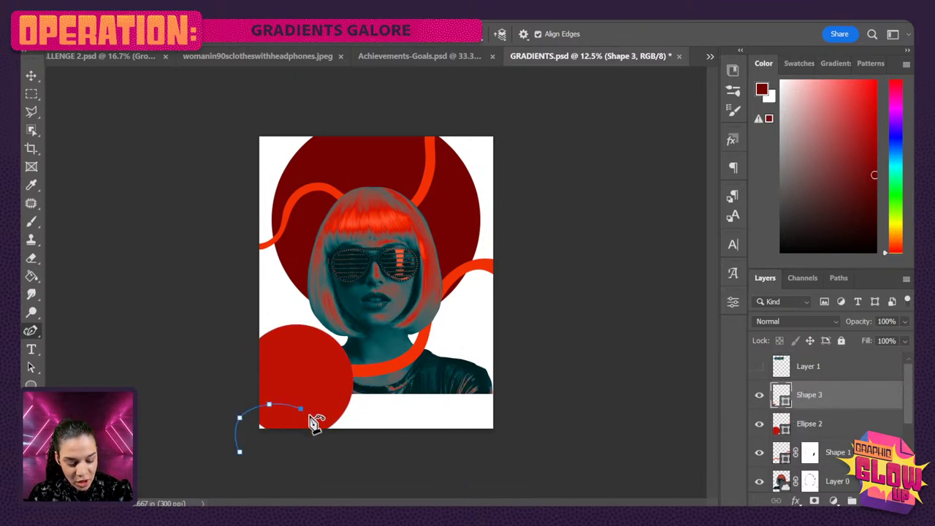
{"action": "left_click", "coordinate": [323, 428]}
{"action": "left_click", "coordinate": [366, 430]}
{"action": "left_click", "coordinate": [389, 424]}
{"action": "left_click", "coordinate": [399, 393]}
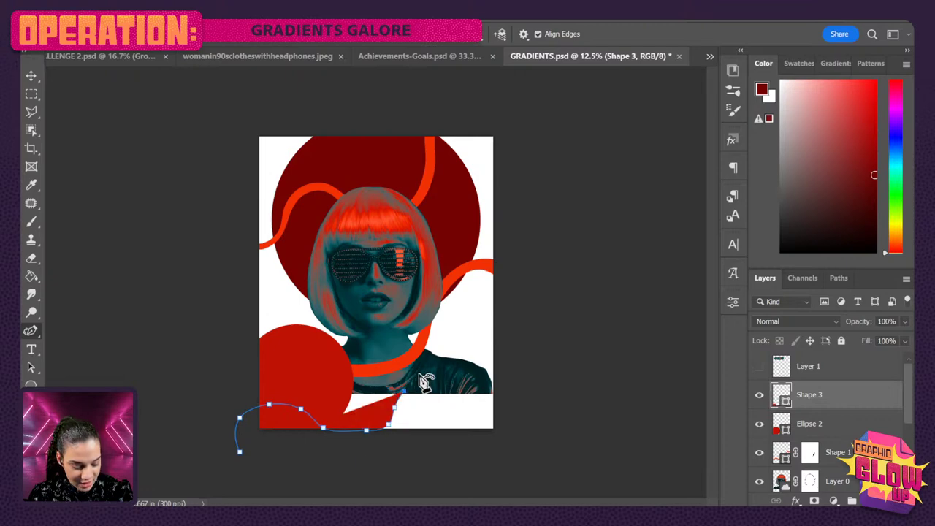
{"action": "left_click", "coordinate": [421, 373]}
{"action": "left_click", "coordinate": [445, 360]}
{"action": "left_click", "coordinate": [476, 363]}
{"action": "left_click", "coordinate": [499, 377]}
{"action": "left_click", "coordinate": [523, 405]}
{"action": "left_click", "coordinate": [527, 447]}
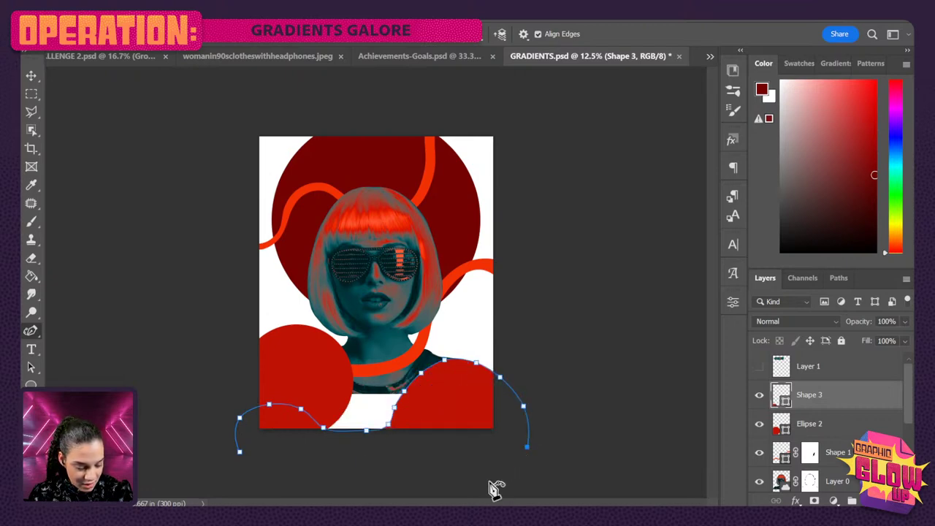
Run the path back below the page bottom and close it at its start point.
{"action": "left_click", "coordinate": [473, 487]}
{"action": "left_click", "coordinate": [390, 494]}
{"action": "left_click", "coordinate": [319, 493]}
{"action": "left_click", "coordinate": [276, 486]}
{"action": "left_click", "coordinate": [250, 459]}
{"action": "left_click", "coordinate": [240, 452]}
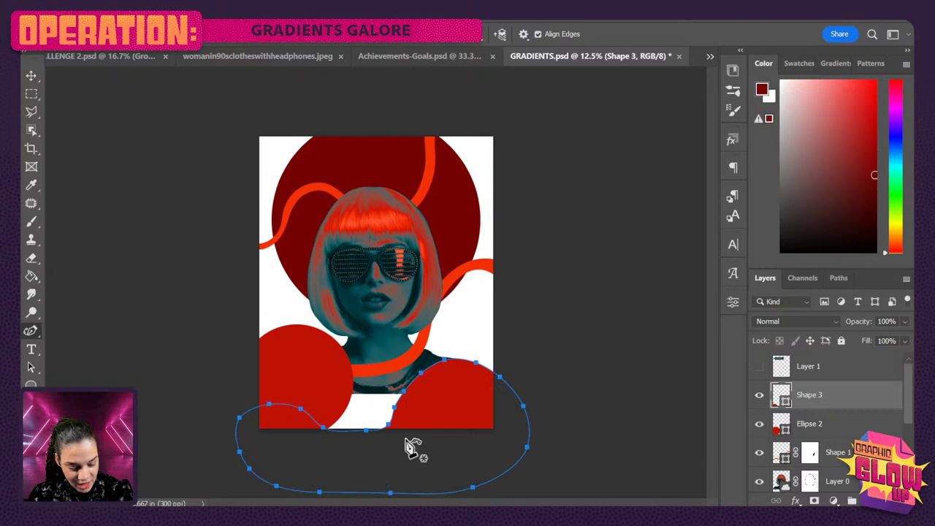
Adjust the dip anchor and push the lower-left point out to reshape the wave.
{"action": "left_click", "coordinate": [390, 431], "text": "ctrl"}
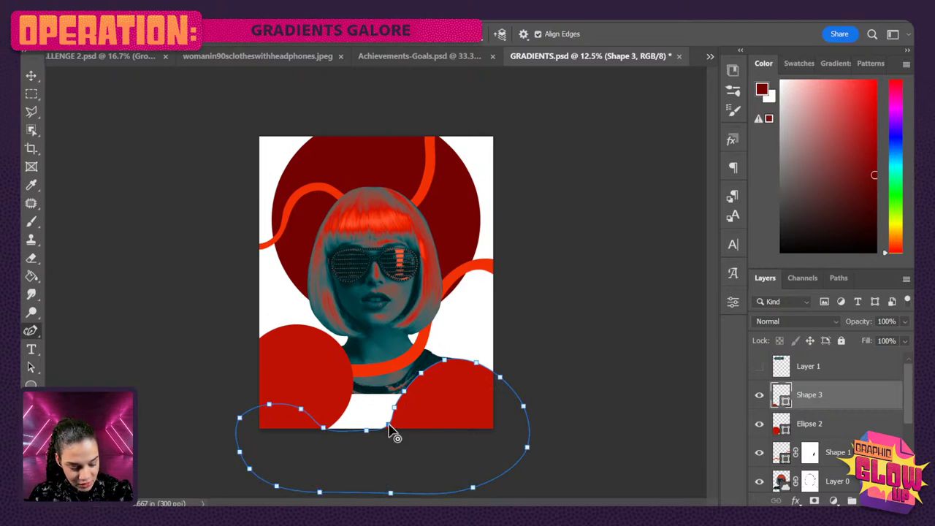
{"action": "left_click_drag", "start_coordinate": [391, 431], "coordinate": [387, 422]}
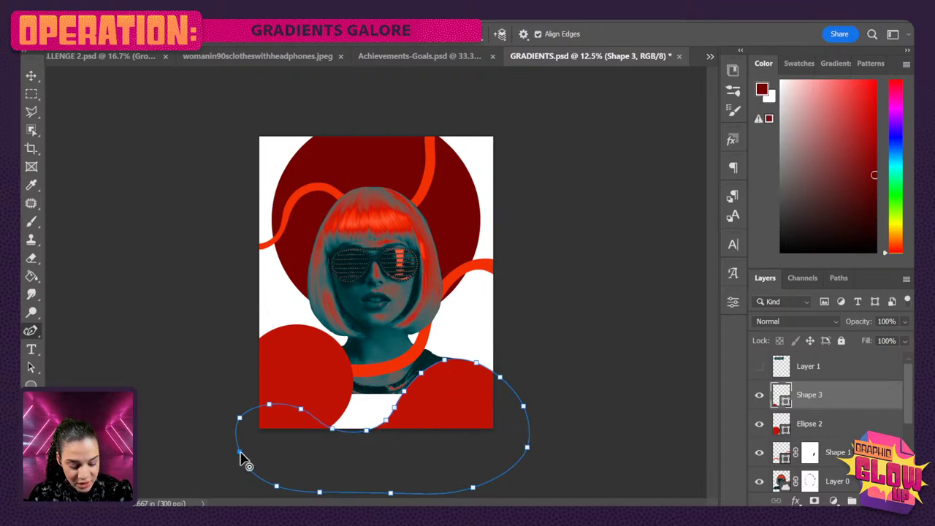
{"action": "left_click_drag", "start_coordinate": [240, 453], "coordinate": [279, 491]}
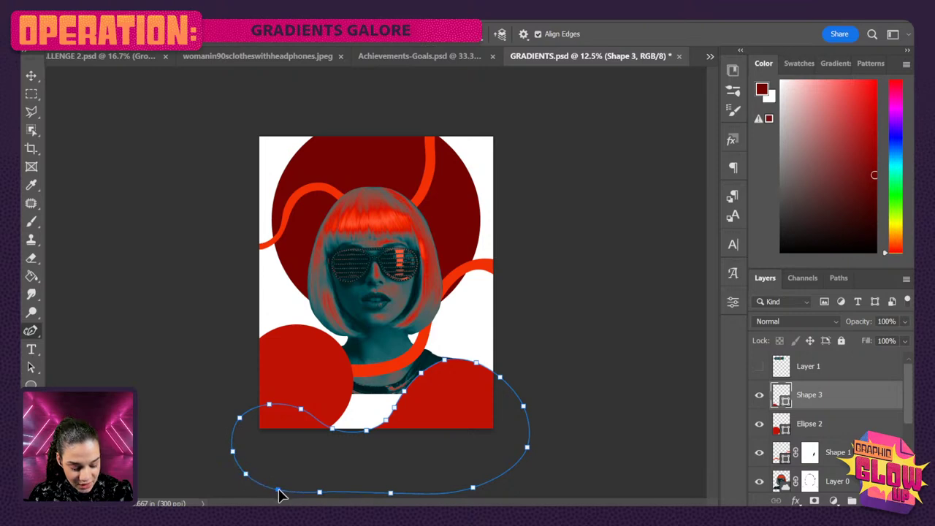
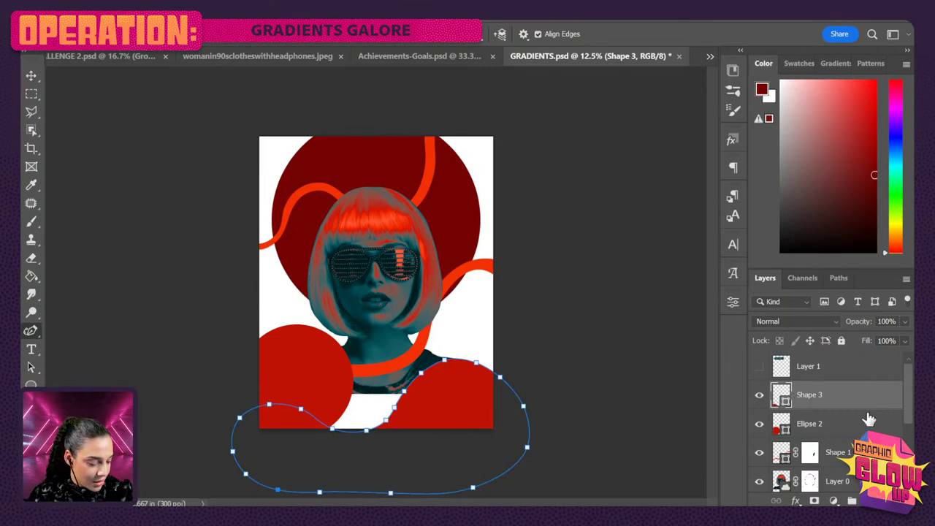
Reshape the blob's lower path points and move the wavy red blob up the poster.
{"action": "key", "text": "ctrl+t"}
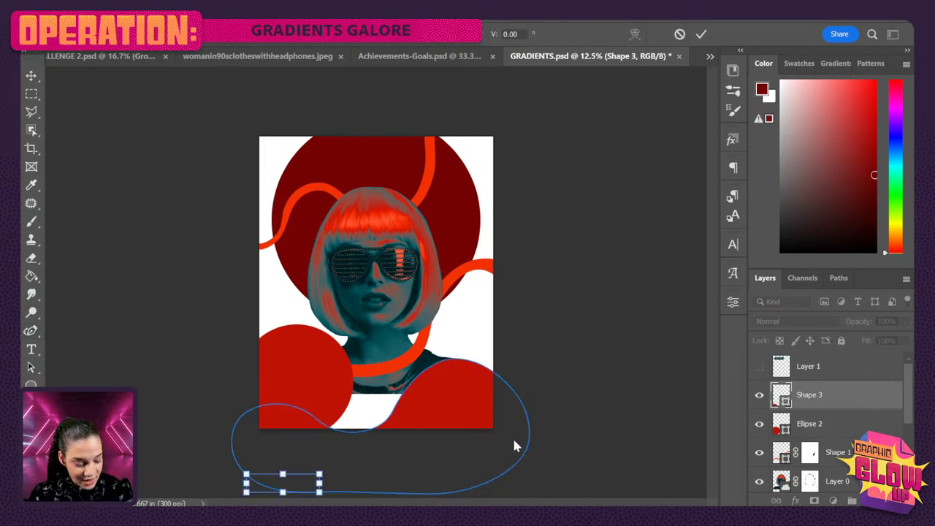
{"action": "key", "text": "Return"}
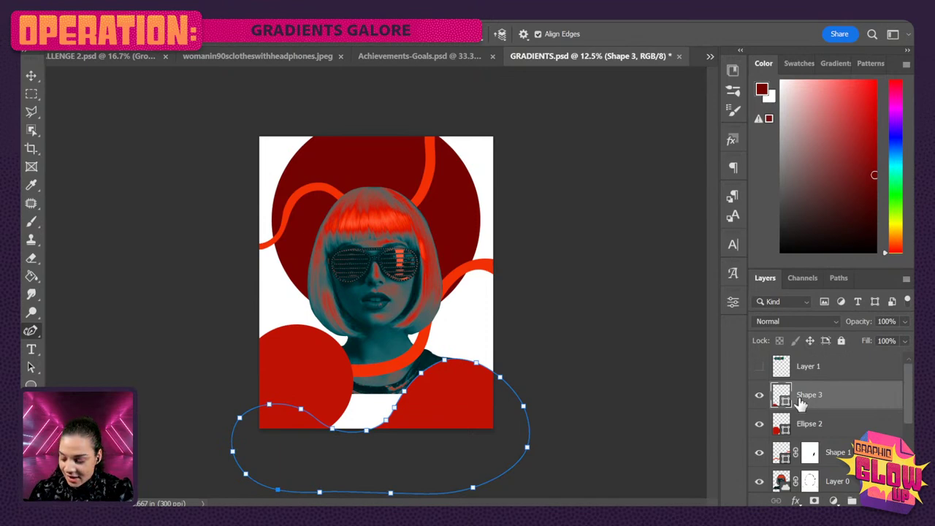
{"action": "key", "text": "v"}
{"action": "left_click_drag", "start_coordinate": [453, 419], "coordinate": [476, 372]}
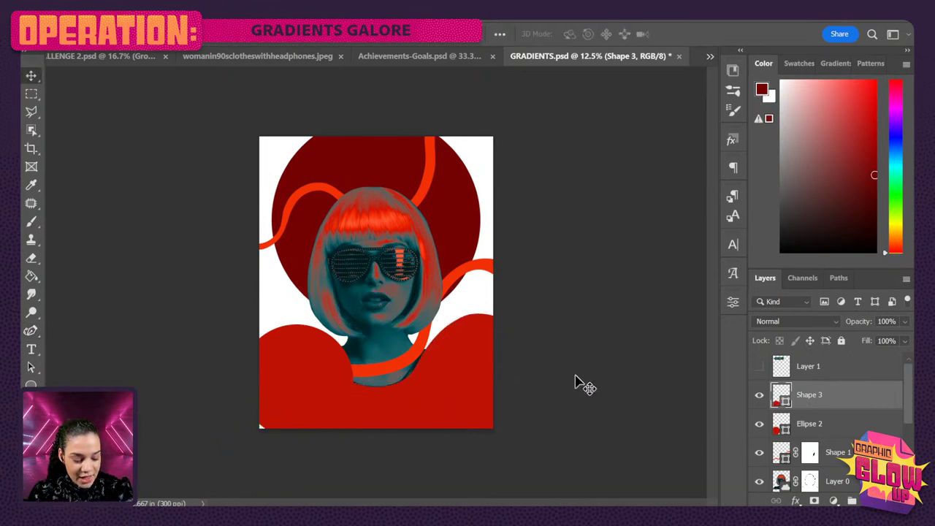
Rotate the blob counter-clockwise and shift it right and down around the shoulders.
{"action": "key", "text": "ctrl+t"}
{"action": "left_click_drag", "start_coordinate": [611, 392], "coordinate": [601, 342]}
{"action": "left_click_drag", "start_coordinate": [491, 395], "coordinate": [522, 399]}
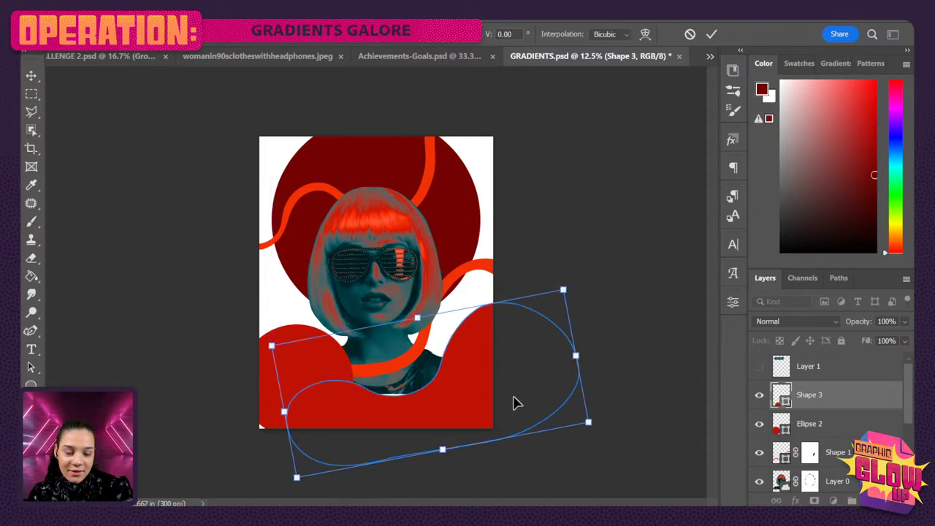
{"action": "key", "text": "Return"}
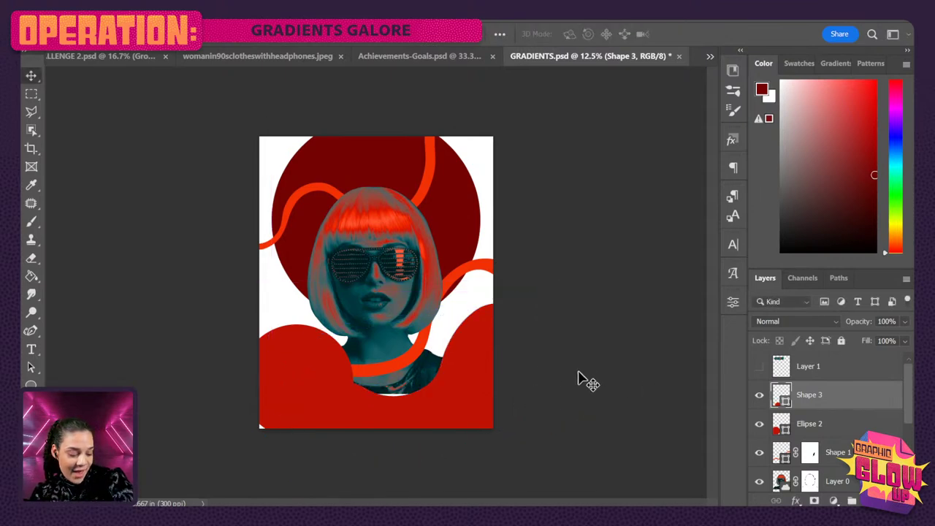
Reselect the blob's layer and nudge it slightly left and up into place.
{"action": "key", "text": "ctrl+t"}
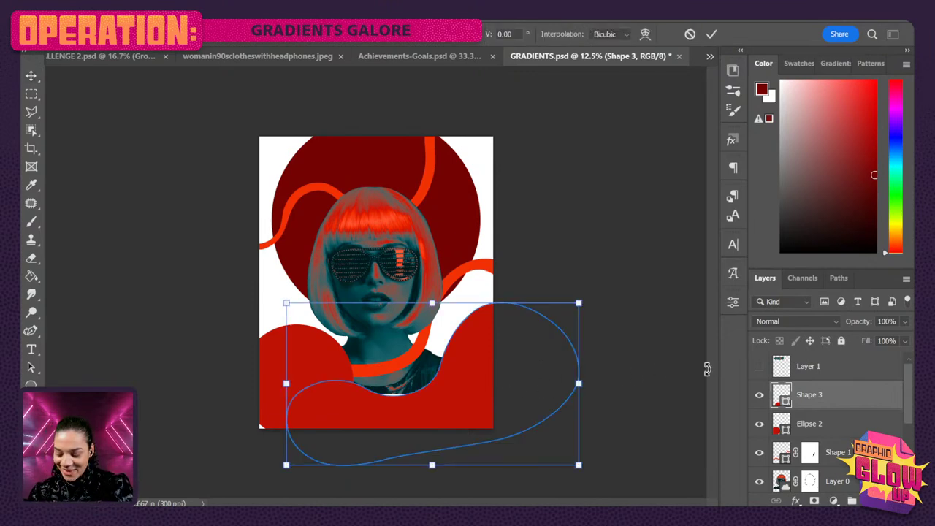
{"action": "left_click", "coordinate": [886, 404]}
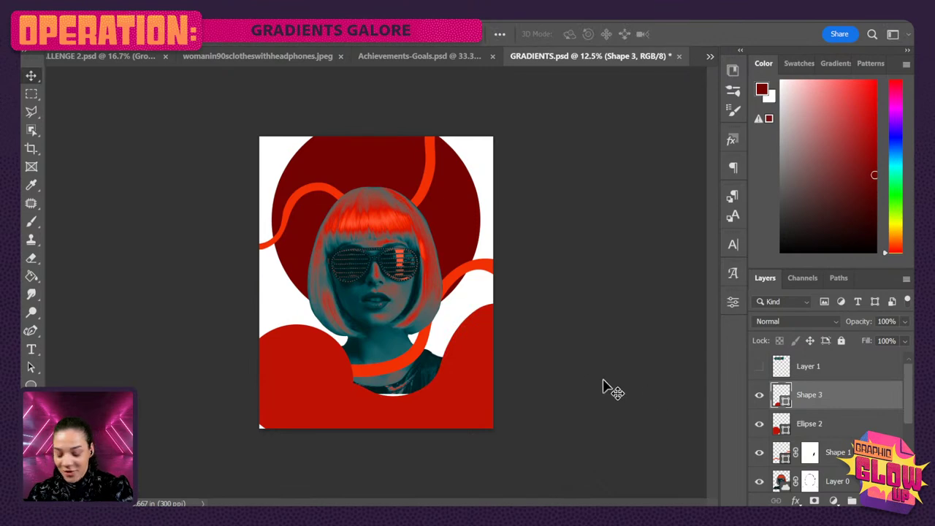
{"action": "key", "text": "ctrl+t"}
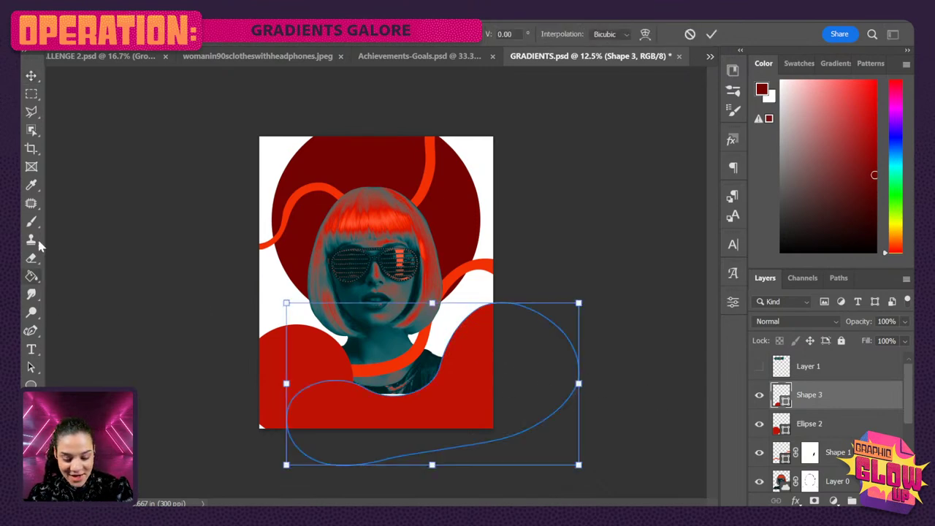
{"action": "key", "text": "Escape"}
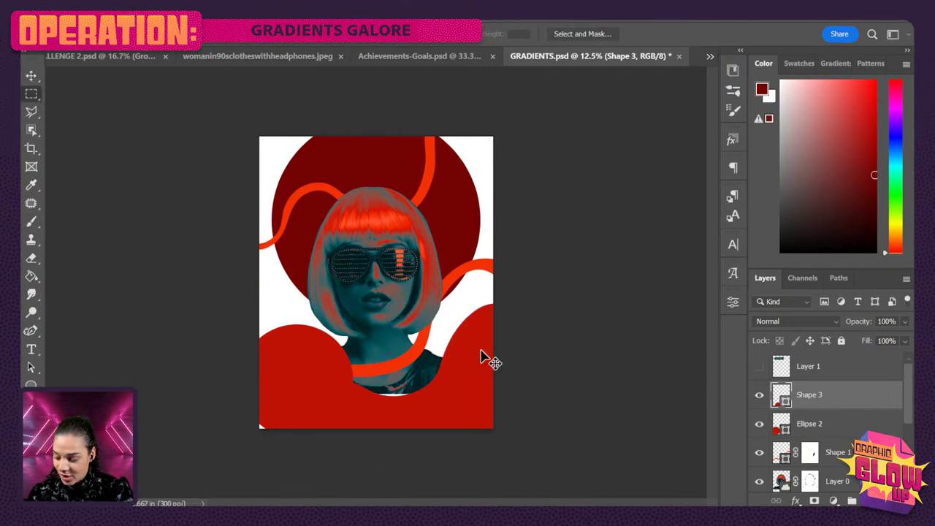
{"action": "key", "text": "ctrl+t"}
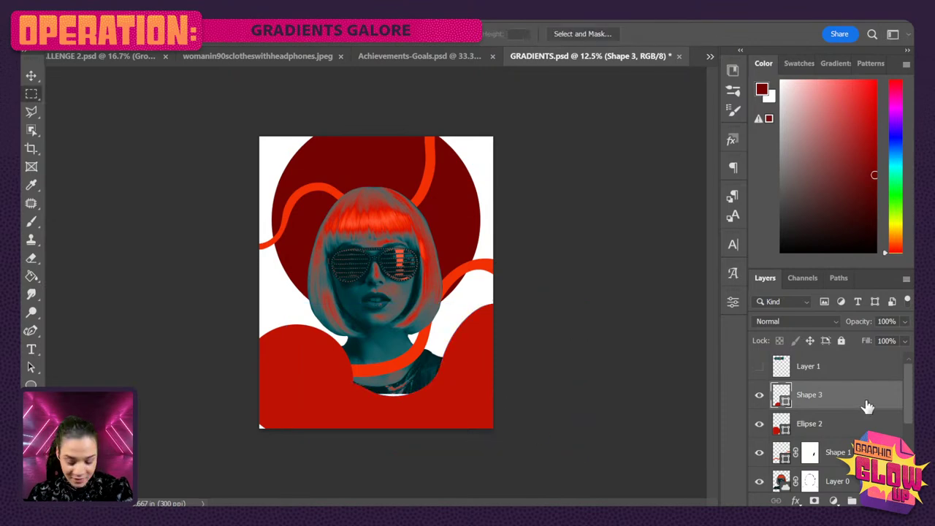
{"action": "left_click", "coordinate": [865, 406]}
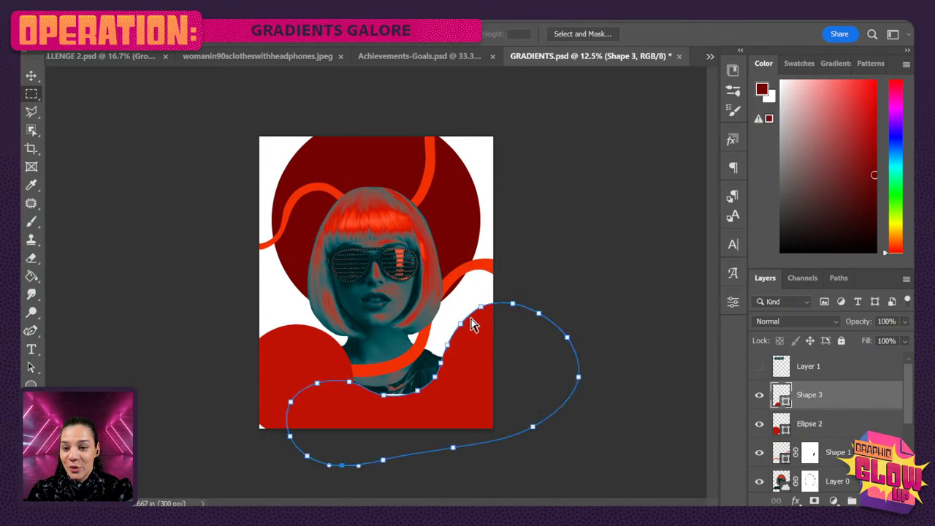
{"action": "key", "text": "ctrl+t"}
{"action": "mouse_move", "coordinate": [488, 387]}
{"action": "left_mouse_down"}
{"action": "mouse_move", "coordinate": [472, 383]}
{"action": "mouse_move", "coordinate": [494, 386]}
{"action": "left_mouse_up"}
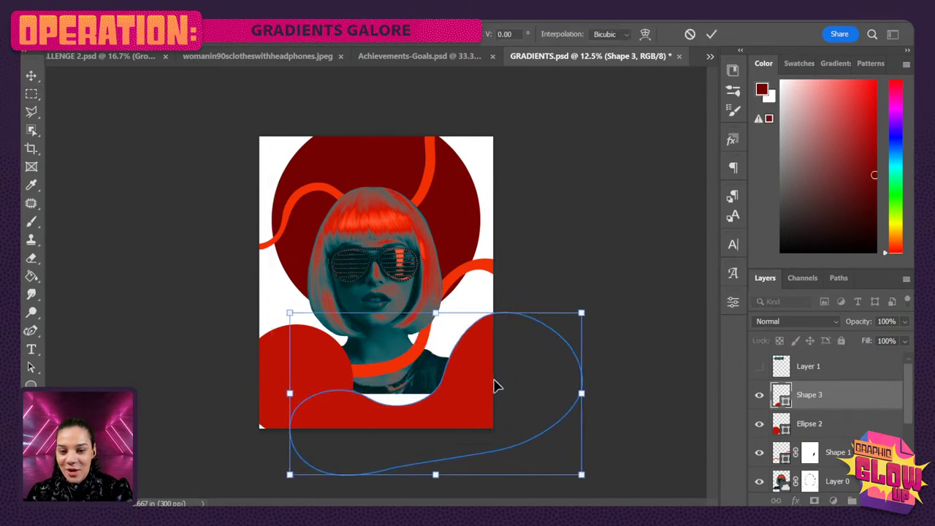
{"action": "key", "text": "Return"}
Convert the Shape 3 layer into a smart object from its Layers panel menu.
{"action": "right_click", "coordinate": [837, 397]}
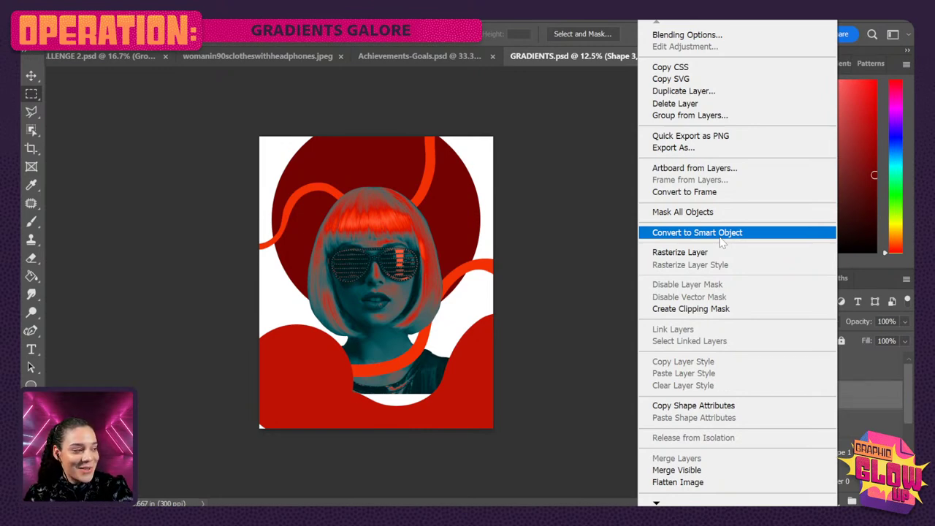
{"action": "left_click", "coordinate": [740, 308]}
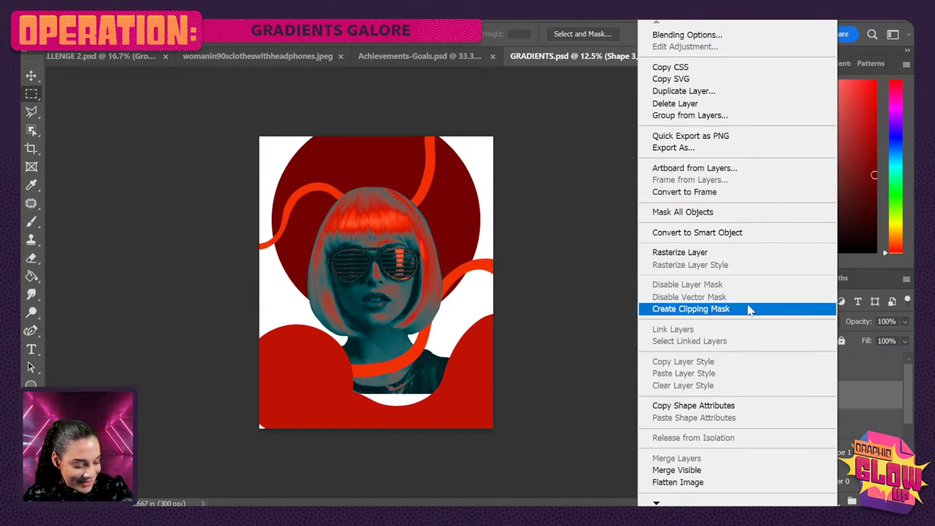
{"action": "left_click", "coordinate": [745, 234]}
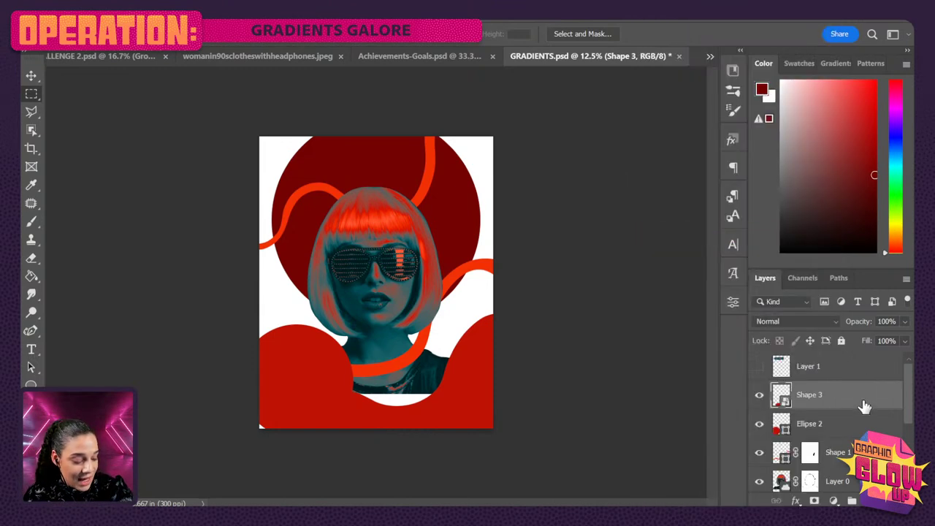
Flip the Shape 3 blob vertically with Free Transform.
{"action": "key", "text": "ctrl+t"}
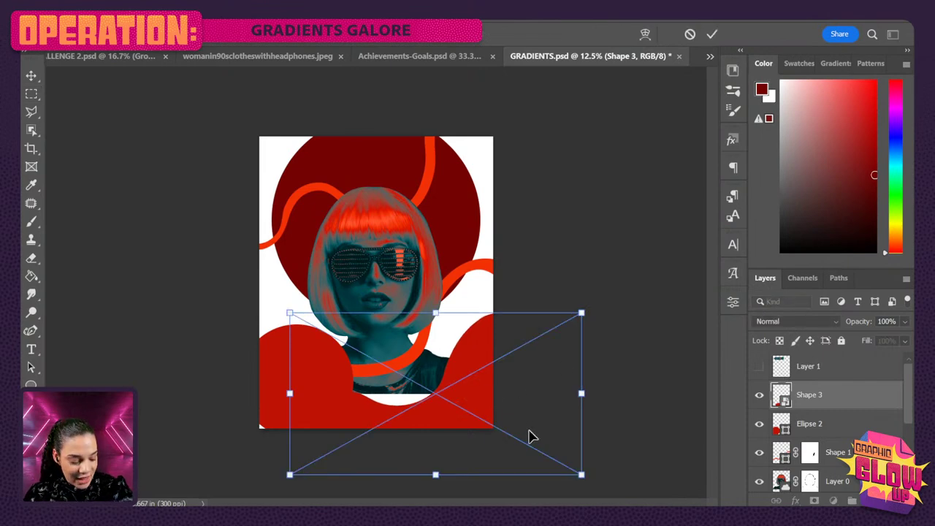
{"action": "key", "text": "Return"}
{"action": "key", "text": "m"}
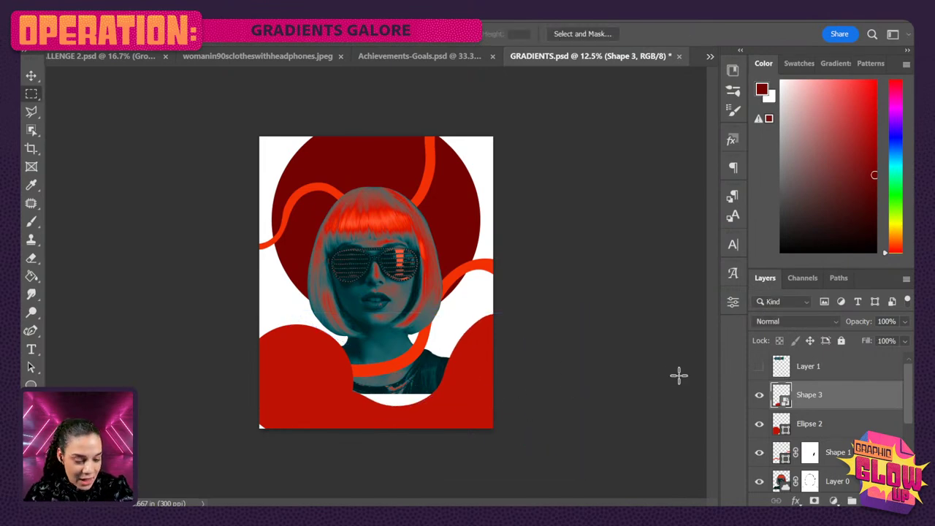
{"action": "key", "text": "ctrl+t"}
{"action": "right_click", "coordinate": [459, 353]}
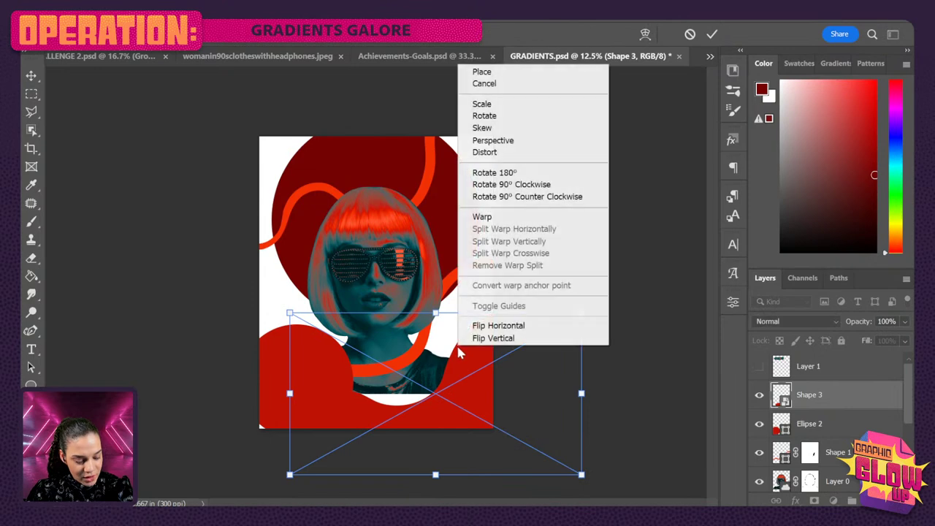
{"action": "left_click", "coordinate": [504, 338]}
Shift the flipped blob up and left, then stack Ellipse 2 above Shape 3.
{"action": "left_click_drag", "start_coordinate": [476, 390], "coordinate": [412, 373]}
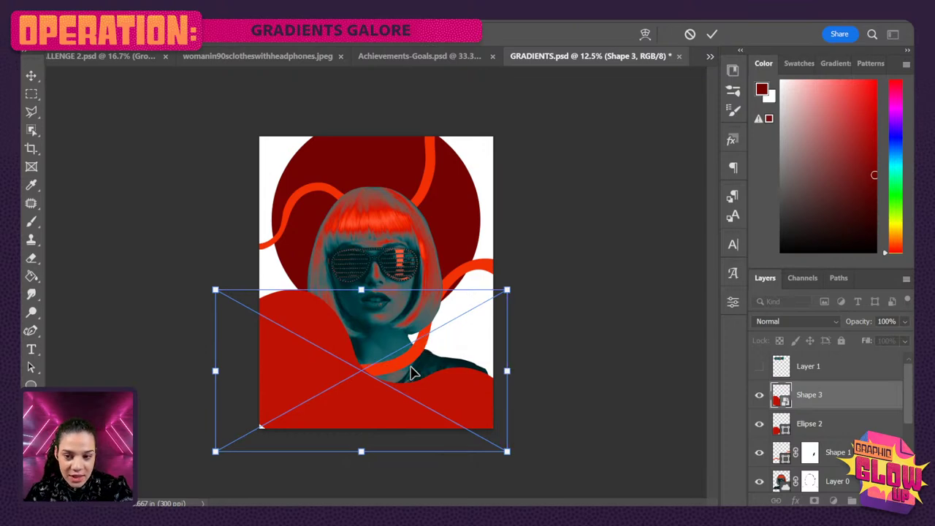
{"action": "key", "text": "Return"}
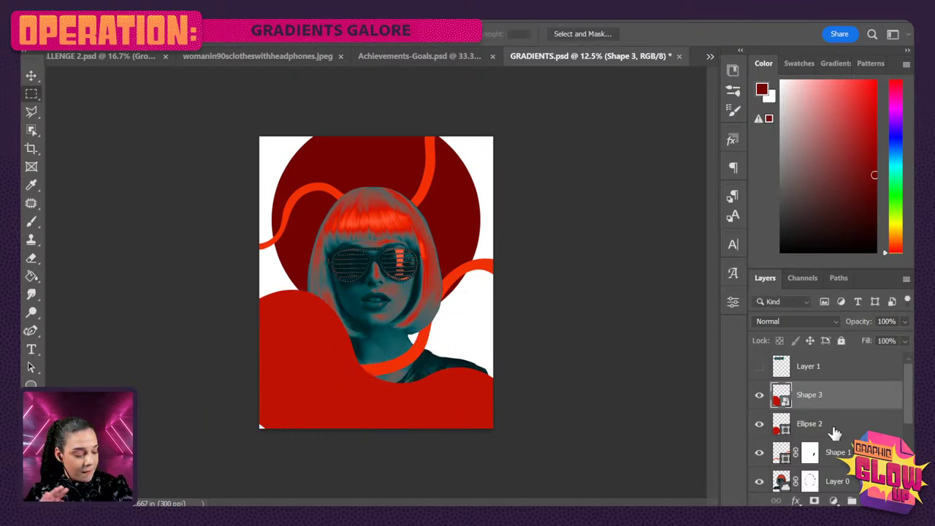
{"action": "left_click_drag", "start_coordinate": [844, 437], "coordinate": [848, 384]}
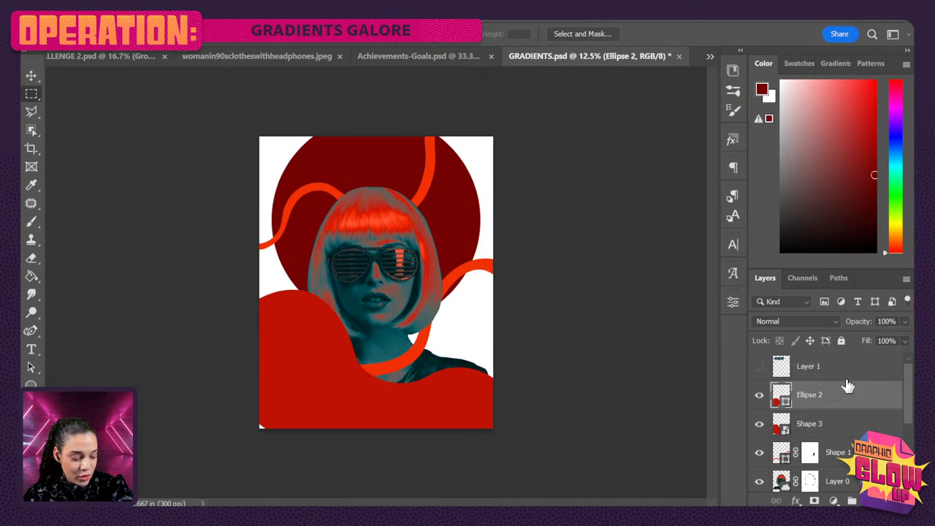
Move the red circle to the poster's lower-right edge.
{"action": "key", "text": "ctrl+t"}
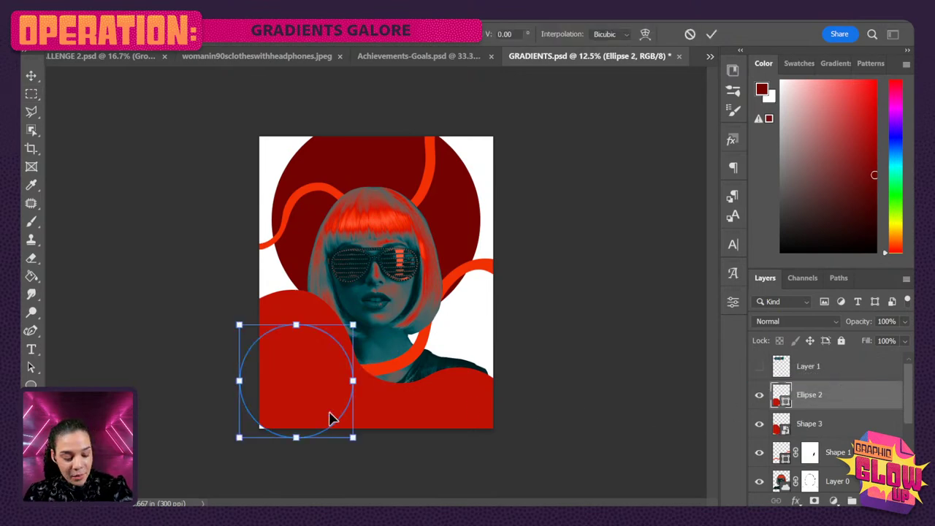
{"action": "left_click_drag", "start_coordinate": [330, 417], "coordinate": [490, 388]}
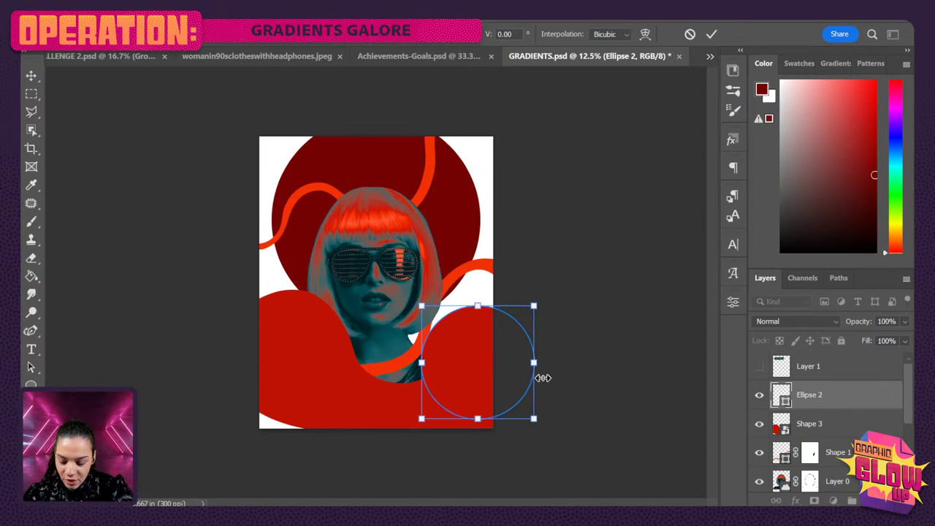
{"action": "key", "text": "Return"}
{"action": "key", "text": "m"}
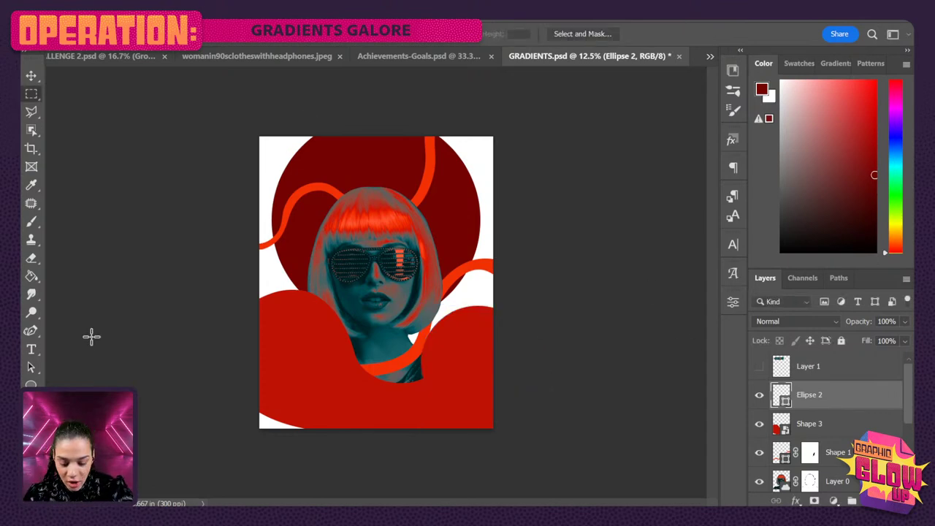
Keep the circle filled dark red after trying orange-red, and move Shape 3 below Shape 1.
{"action": "key", "text": "u"}
{"action": "left_click", "coordinate": [150, 34]}
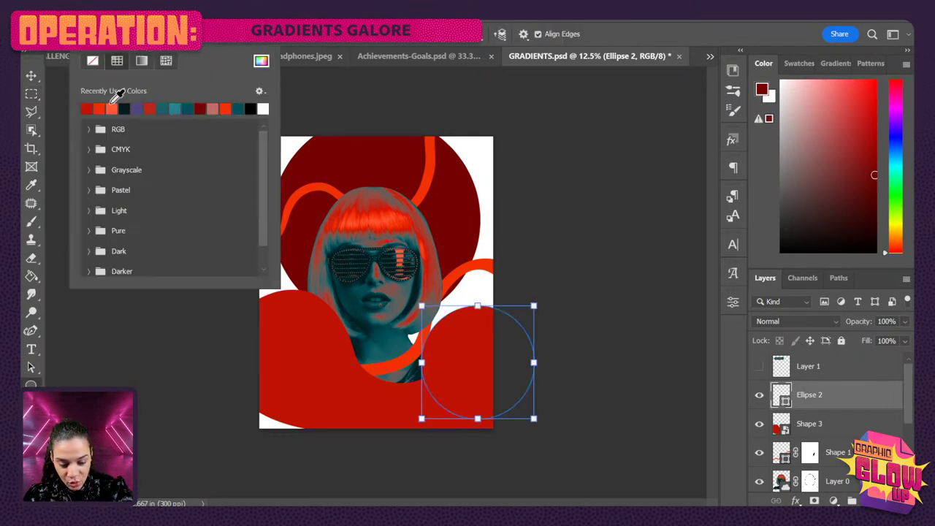
{"action": "left_click", "coordinate": [87, 109]}
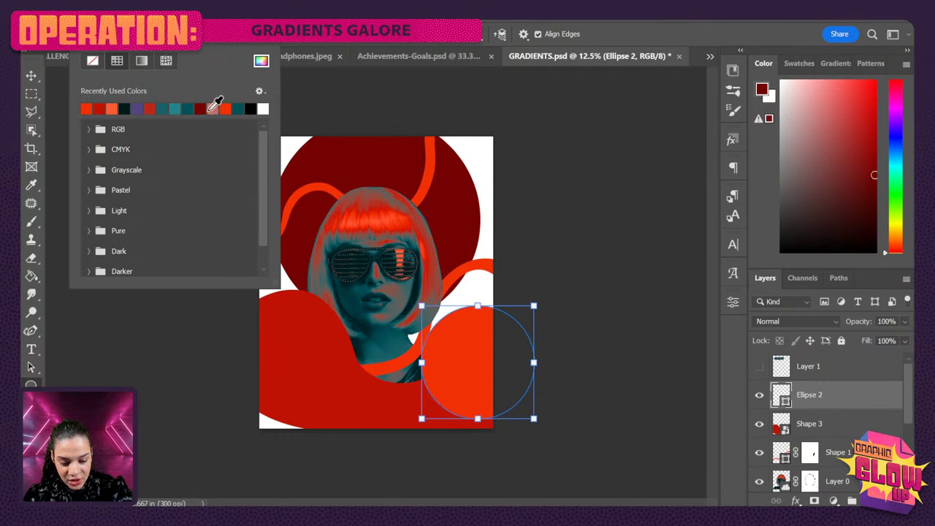
{"action": "left_click", "coordinate": [199, 109]}
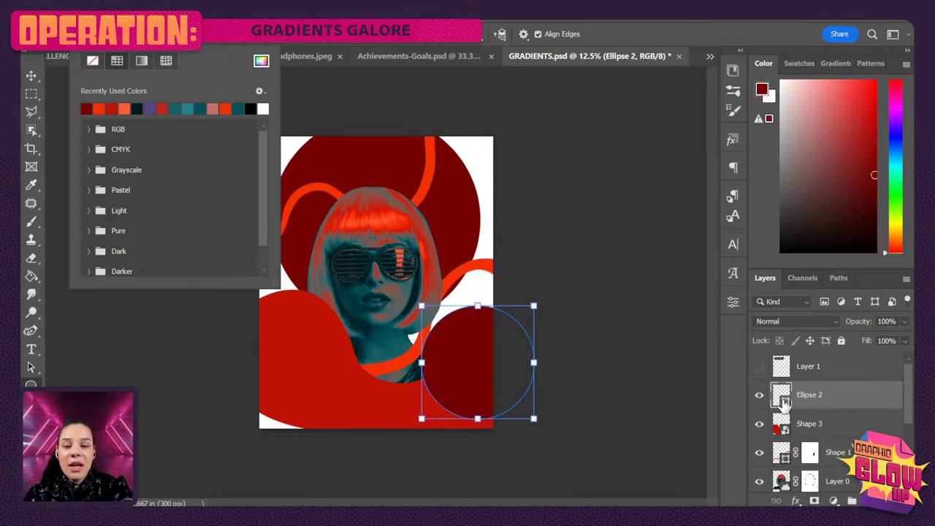
{"action": "left_click", "coordinate": [860, 401]}
{"action": "left_click", "coordinate": [862, 399]}
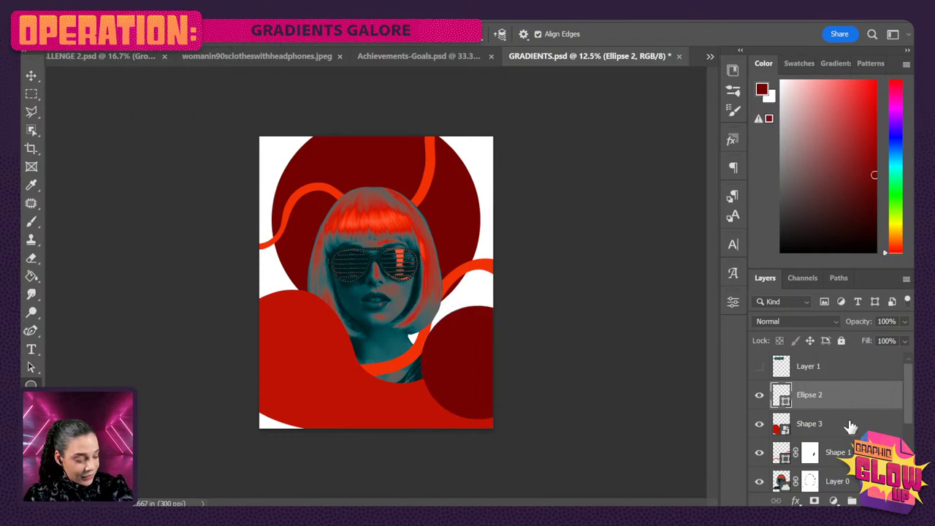
{"action": "left_click_drag", "start_coordinate": [853, 433], "coordinate": [851, 468]}
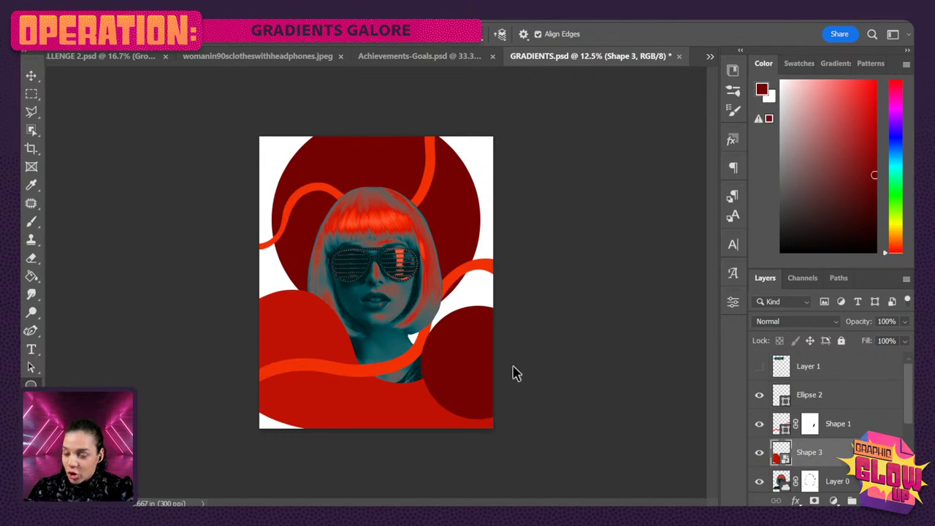
Lower the Shape 3 blob slightly, commit it, and zoom in on the poster.
{"action": "key", "text": "ctrl+t"}
{"action": "left_click_drag", "start_coordinate": [313, 330], "coordinate": [318, 352]}
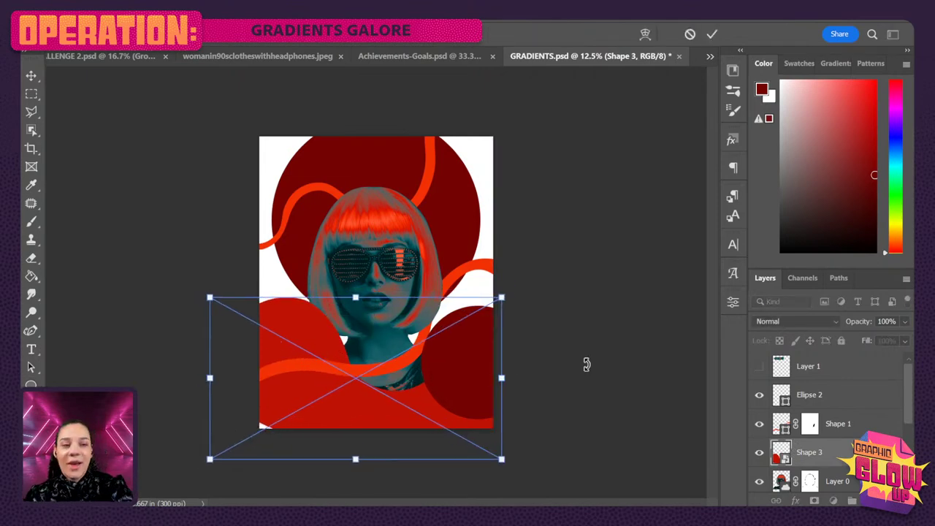
{"action": "key", "text": "Return"}
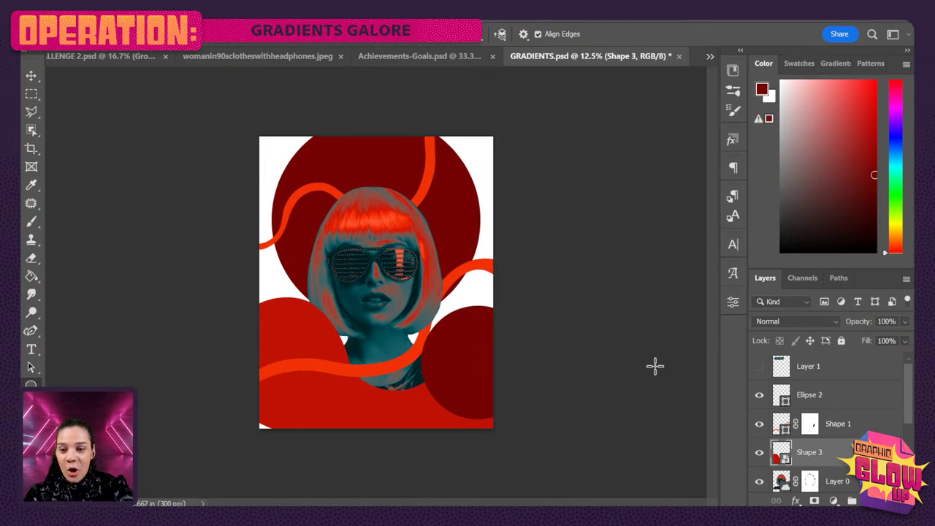
{"action": "key", "text": "ctrl+plus"}
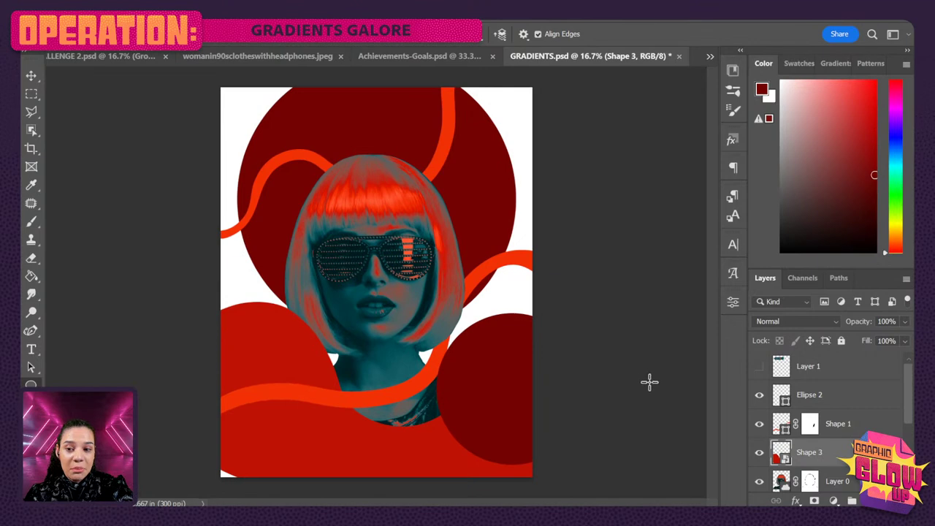
Add a layer mask to Shape 3 and set up a hard round brush with 1% spacing.
{"action": "left_click", "coordinate": [815, 501]}
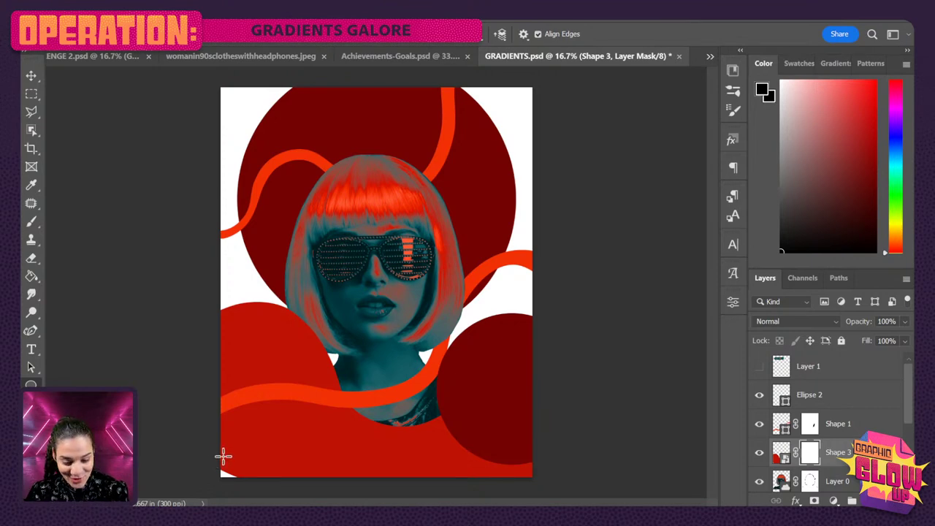
{"action": "key", "text": "b"}
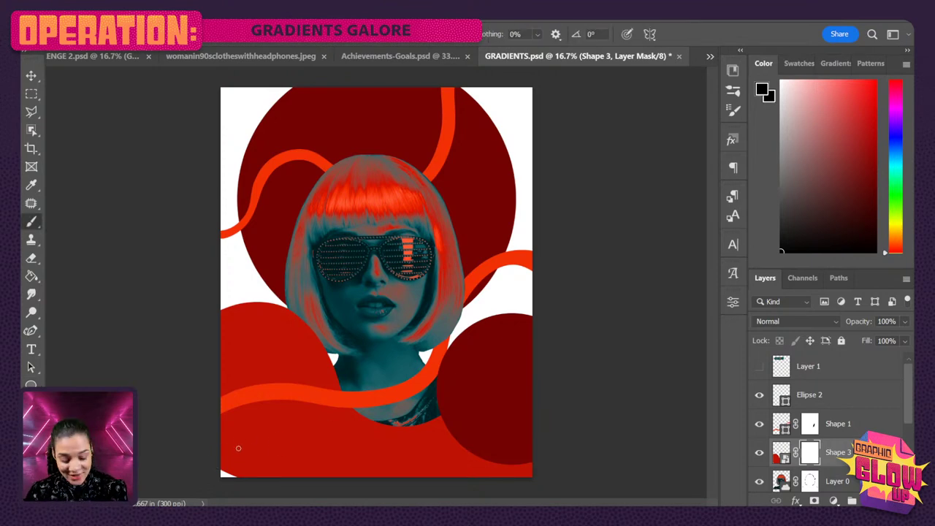
{"action": "right_click", "coordinate": [300, 396]}
{"action": "left_click", "coordinate": [128, 364]}
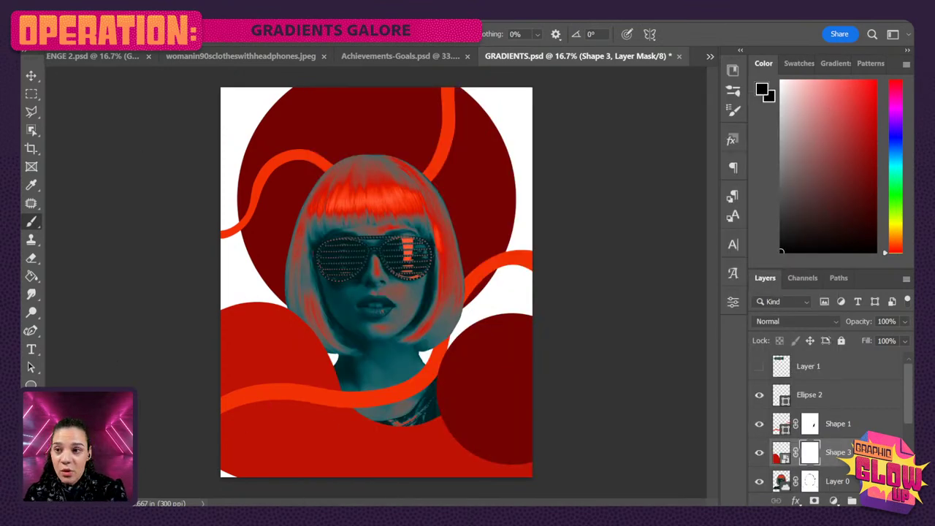
{"action": "key", "text": "F5"}
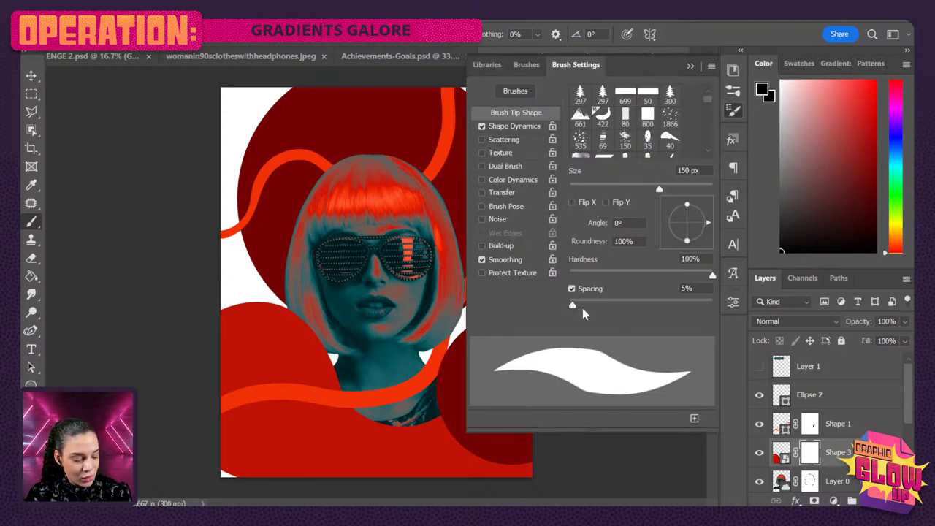
{"action": "left_click_drag", "start_coordinate": [572, 305], "coordinate": [596, 308]}
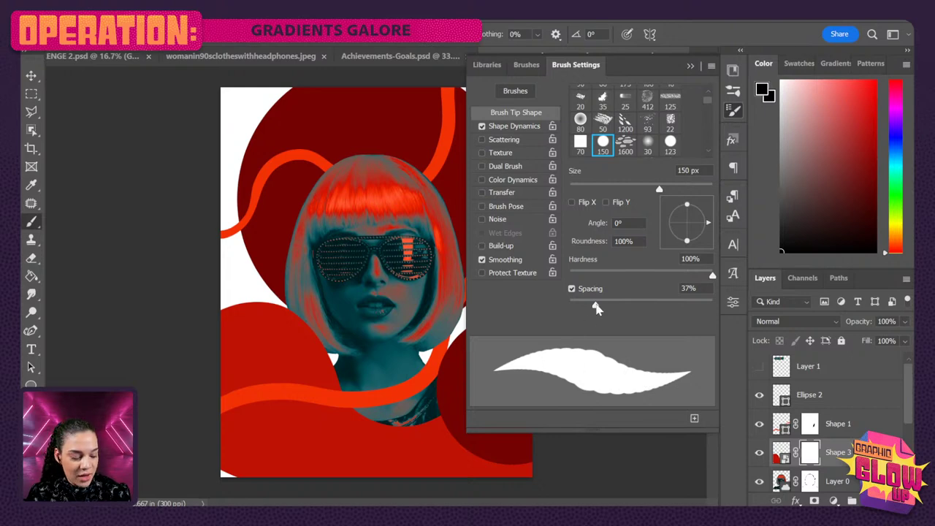
{"action": "left_click_drag", "start_coordinate": [595, 305], "coordinate": [568, 305]}
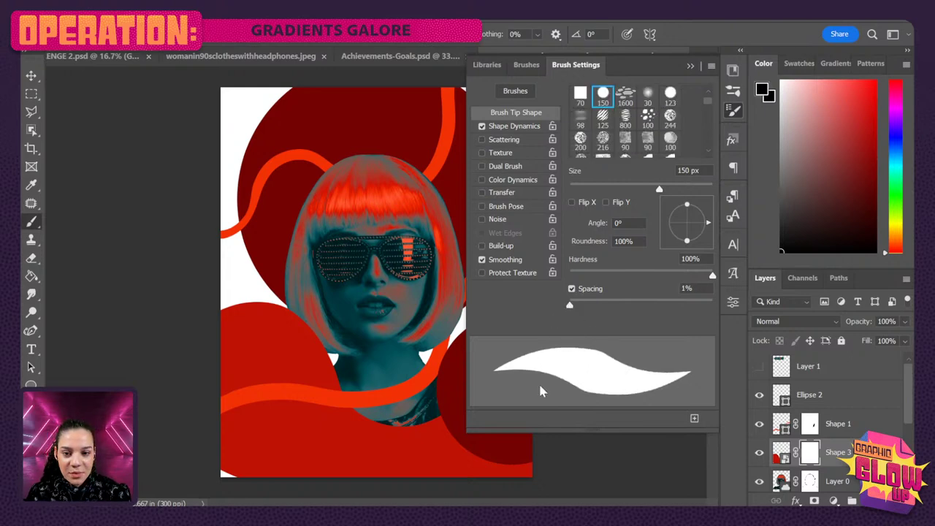
{"action": "left_click", "coordinate": [732, 70]}
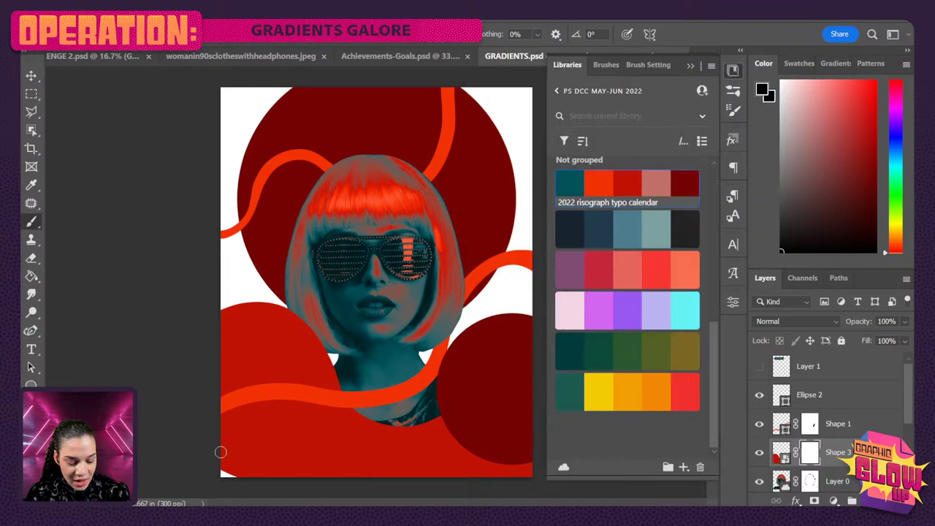
With a larger brush, mask out the red at the lower-left corner and over the neck.
{"action": "key", "text": "bracketright"}
{"action": "key", "text": "bracketright"}
{"action": "key", "text": "bracketright"}
{"action": "key", "text": "bracketright"}
{"action": "left_click_drag", "start_coordinate": [211, 445], "coordinate": [368, 491]}
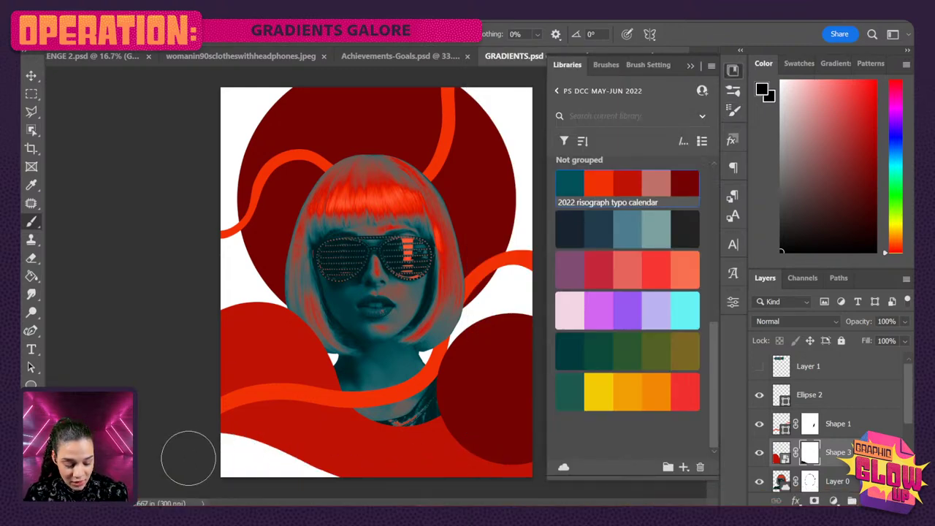
{"action": "left_click_drag", "start_coordinate": [189, 458], "coordinate": [351, 467]}
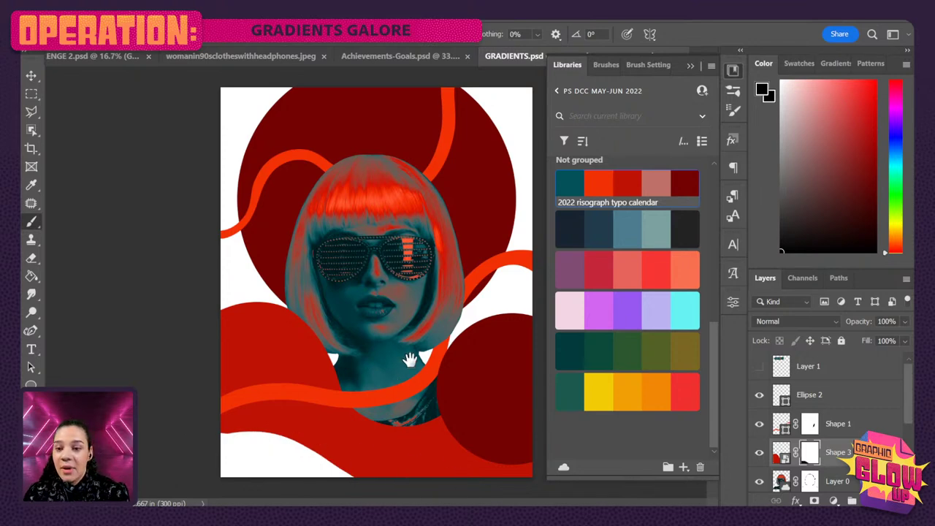
{"action": "left_click_drag", "start_coordinate": [192, 453], "coordinate": [351, 470]}
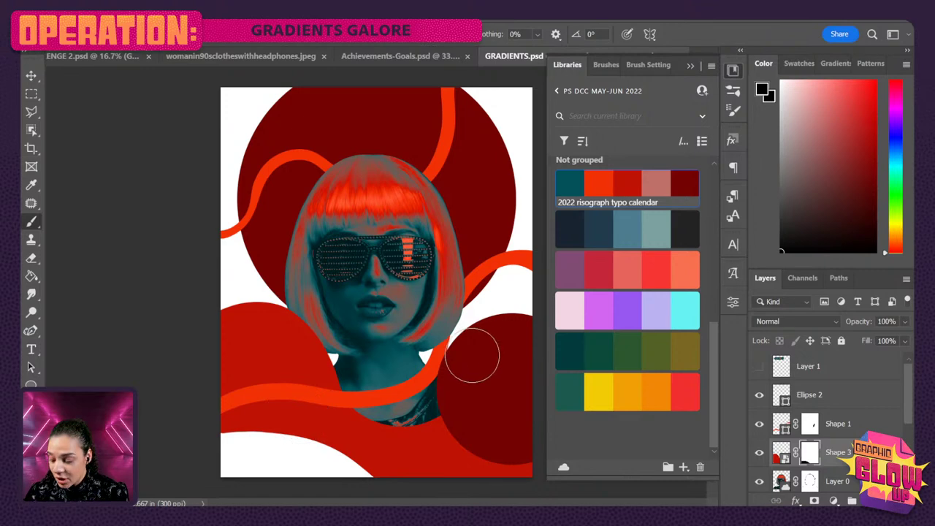
{"action": "key", "text": "f"}
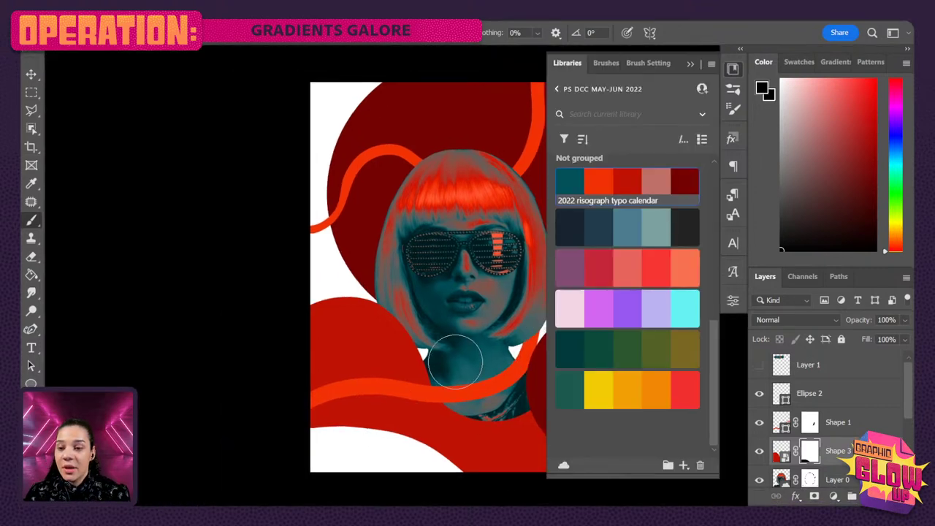
{"action": "left_click_drag", "start_coordinate": [438, 392], "coordinate": [358, 297]}
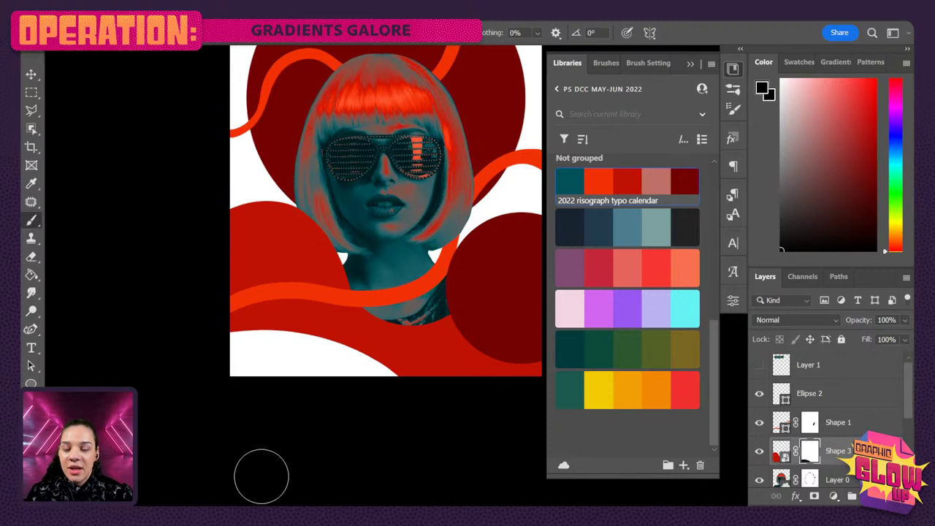
{"action": "mouse_move", "coordinate": [455, 228]}
{"action": "left_mouse_down"}
{"action": "mouse_move", "coordinate": [412, 314]}
{"action": "mouse_move", "coordinate": [417, 319]}
{"action": "left_mouse_up"}
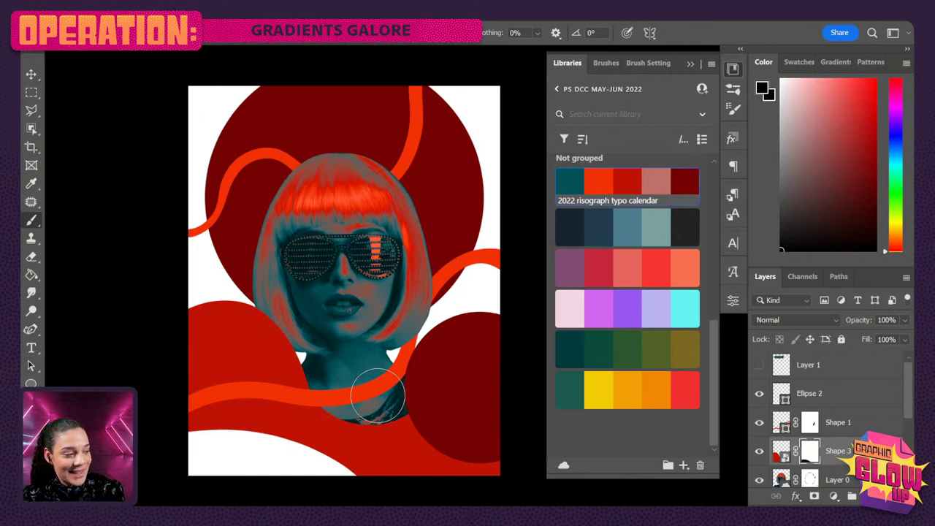
{"action": "mouse_move", "coordinate": [367, 382]}
{"action": "left_mouse_down"}
{"action": "mouse_move", "coordinate": [382, 363]}
{"action": "mouse_move", "coordinate": [398, 339]}
{"action": "left_mouse_up"}
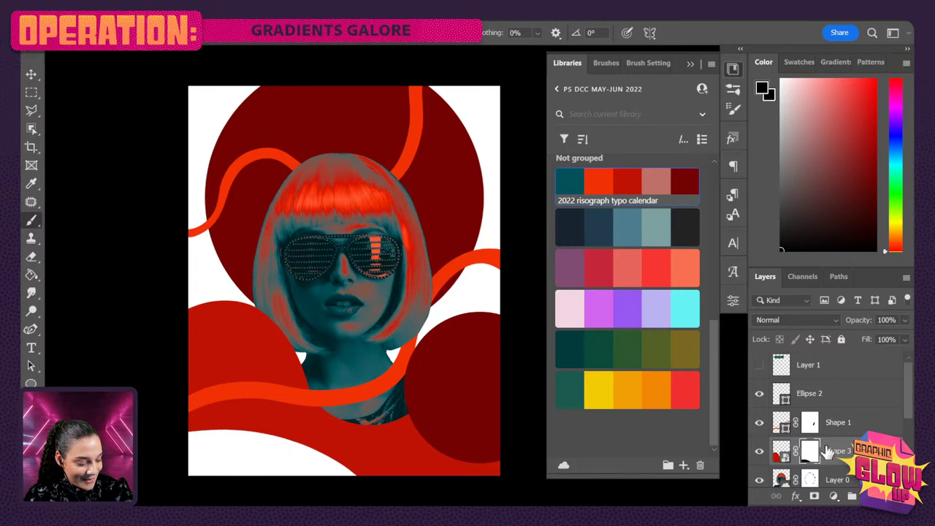
Duplicate the Ellipse 2 circle and place the copy below Shape 1.
{"action": "scroll", "coordinate": [829, 449], "scroll_direction": "down", "scroll_amount": 4}
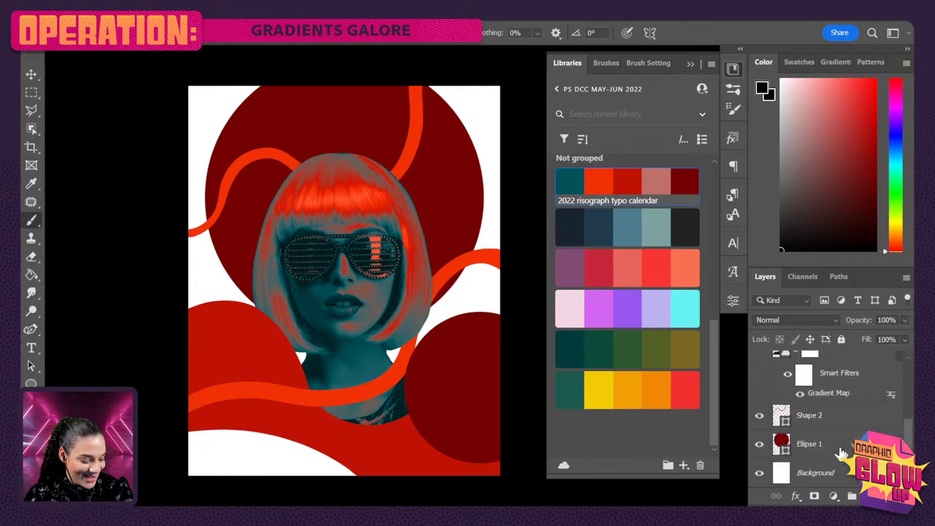
{"action": "scroll", "coordinate": [842, 451], "scroll_direction": "up", "scroll_amount": 3}
{"action": "scroll", "coordinate": [843, 423], "scroll_direction": "up", "scroll_amount": 3}
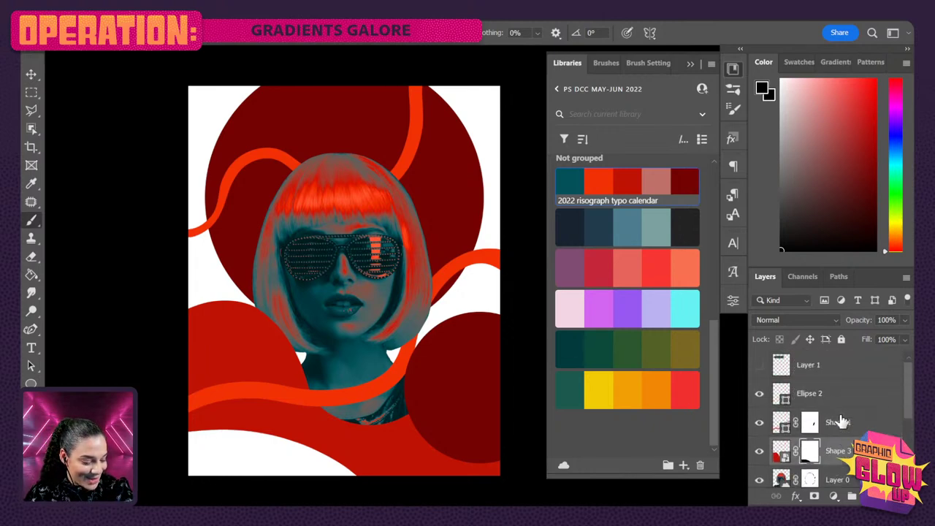
{"action": "left_click", "coordinate": [844, 403]}
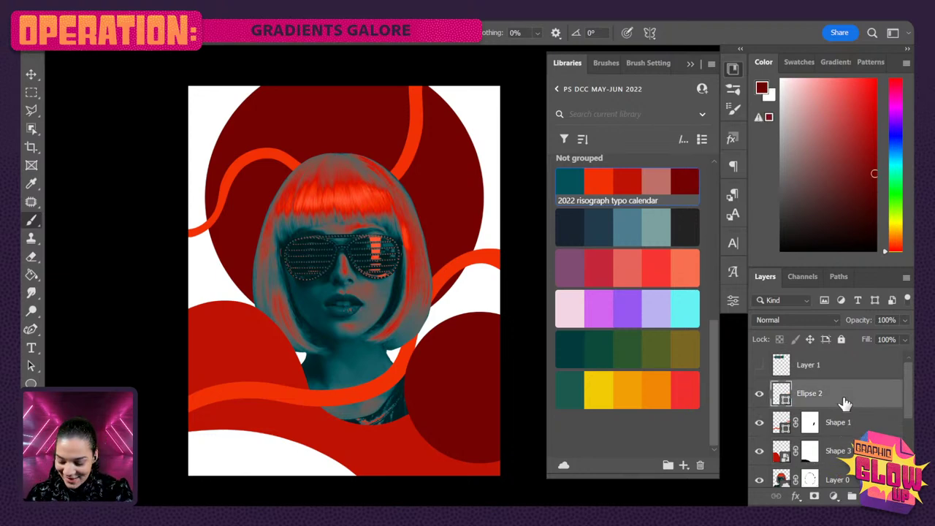
{"action": "key", "text": "ctrl+j"}
{"action": "scroll", "coordinate": [854, 402], "scroll_direction": "down", "scroll_amount": 1}
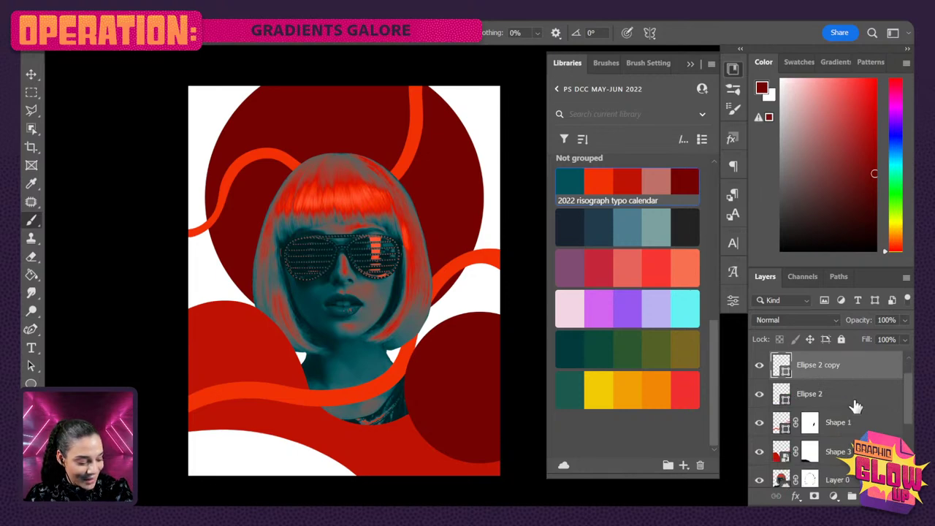
{"action": "left_click_drag", "start_coordinate": [854, 378], "coordinate": [848, 438]}
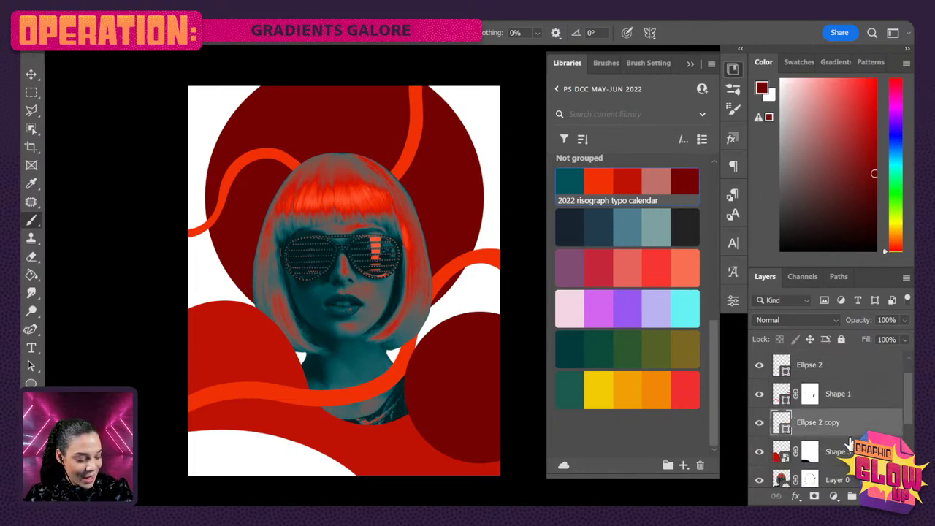
Shrink the circle copy and move it to the poster's lower-left corner.
{"action": "key", "text": "ctrl+t"}
{"action": "left_click_drag", "start_coordinate": [471, 388], "coordinate": [263, 462]}
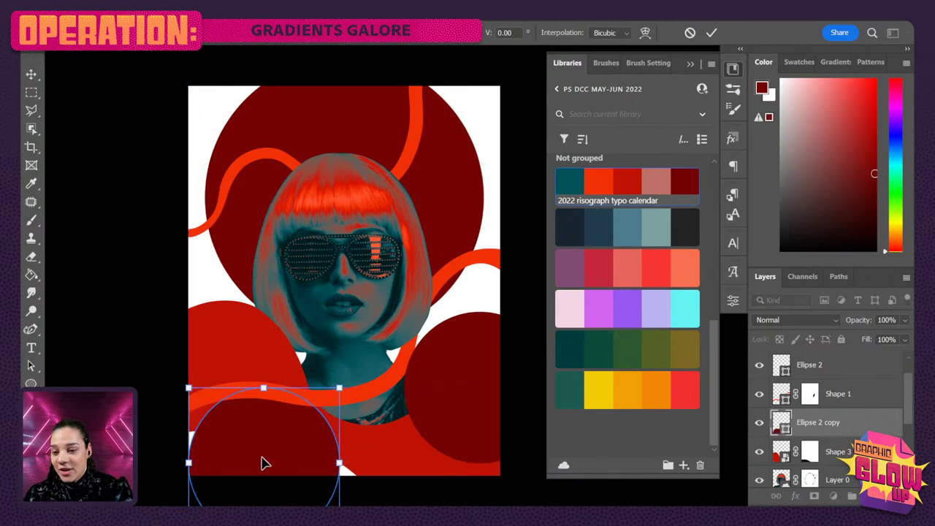
{"action": "left_click_drag", "start_coordinate": [339, 389], "coordinate": [306, 422]}
{"action": "left_click_drag", "start_coordinate": [263, 452], "coordinate": [264, 404]}
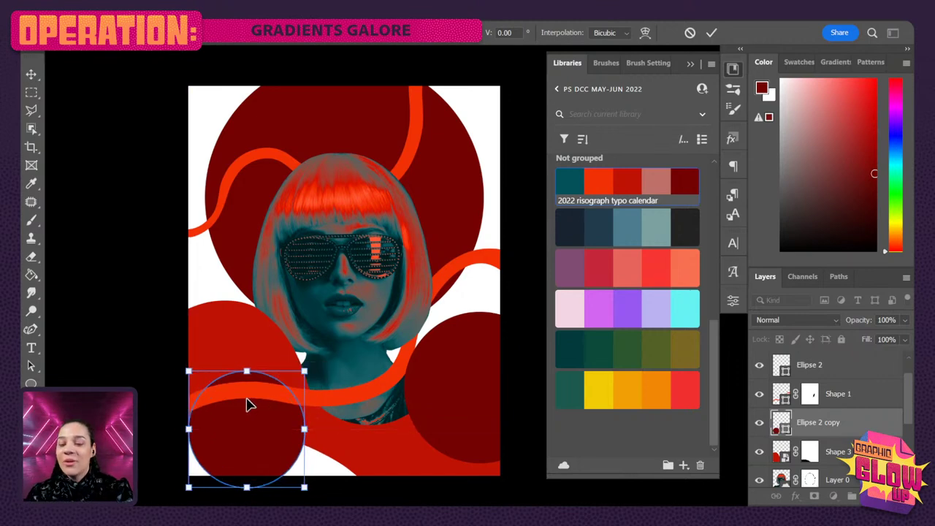
{"action": "left_click_drag", "start_coordinate": [255, 409], "coordinate": [263, 410]}
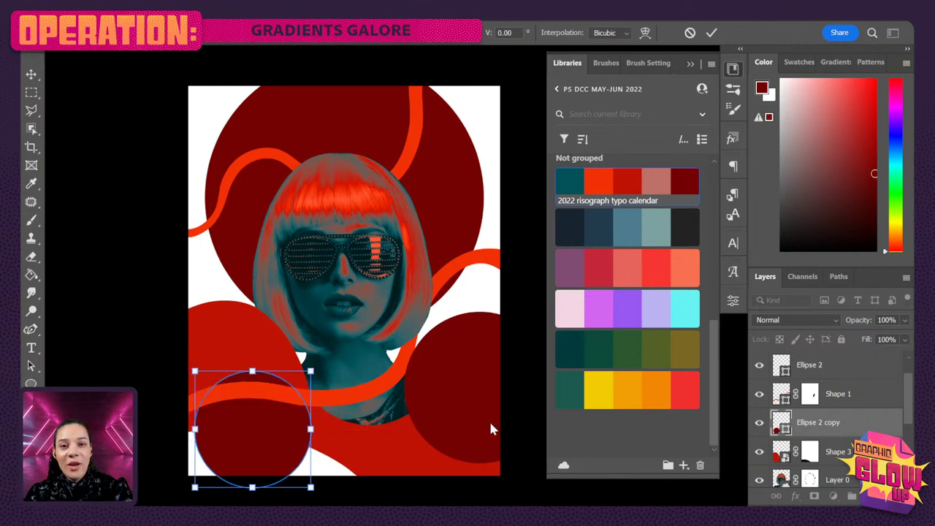
{"action": "key", "text": "Return"}
{"action": "key", "text": "b"}
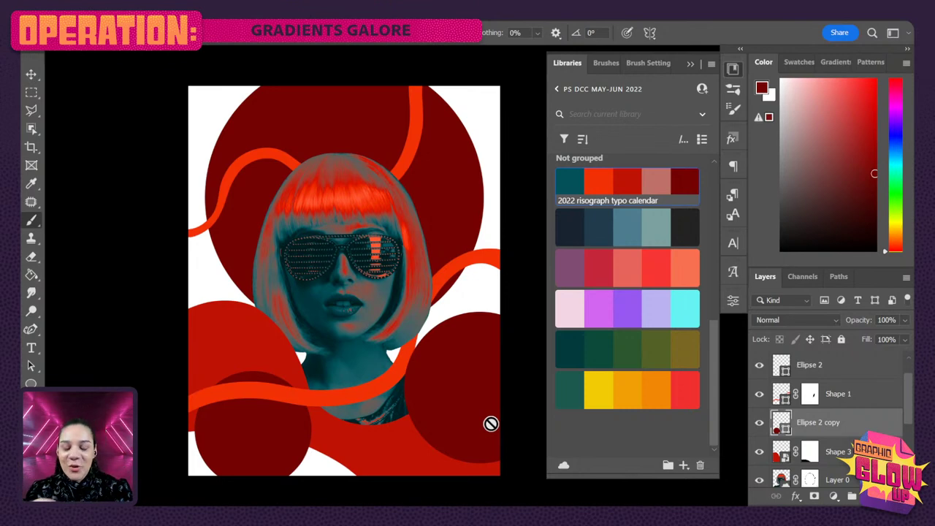
{"action": "scroll", "coordinate": [819, 459], "scroll_direction": "down", "scroll_amount": 3}
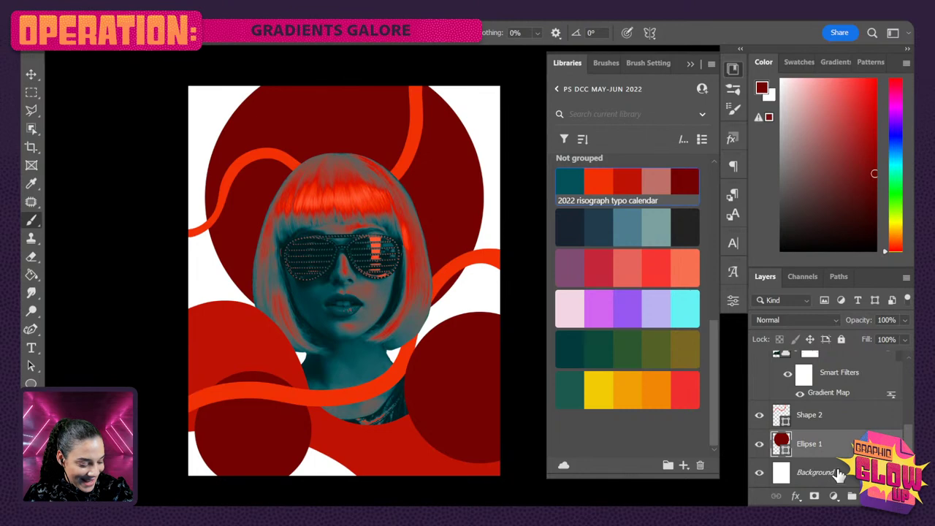
Add another Ellipse 2 copy above Background, shrunk into the top-right corner.
{"action": "left_click", "coordinate": [837, 471]}
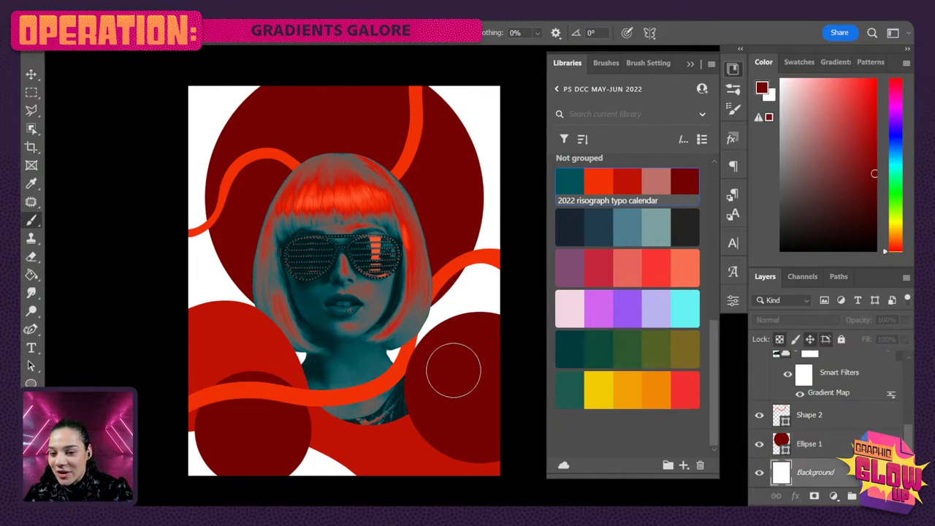
{"action": "left_click", "coordinate": [472, 382], "text": "ctrl"}
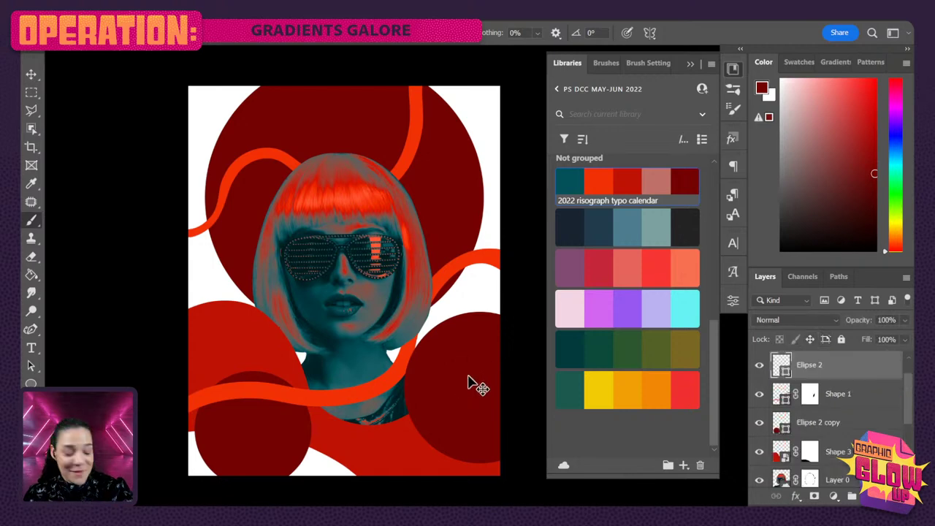
{"action": "key", "text": "ctrl+j"}
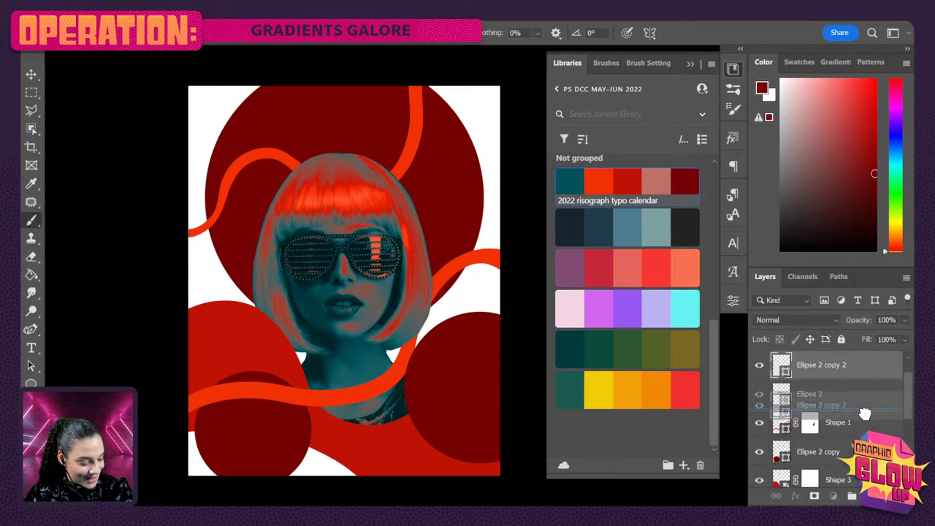
{"action": "left_click_drag", "start_coordinate": [821, 357], "coordinate": [842, 466]}
{"action": "key", "text": "ctrl+t"}
{"action": "left_click_drag", "start_coordinate": [495, 401], "coordinate": [491, 175]}
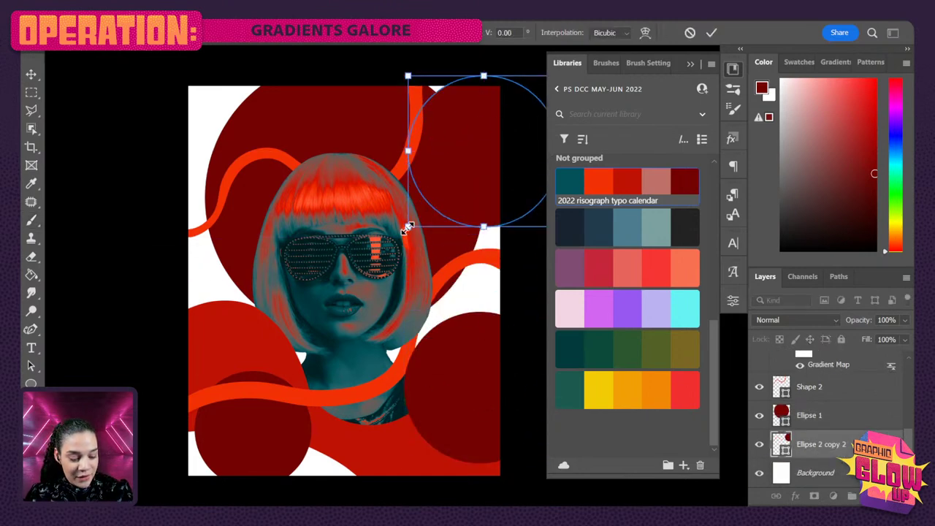
{"action": "left_click_drag", "start_coordinate": [409, 228], "coordinate": [460, 119]}
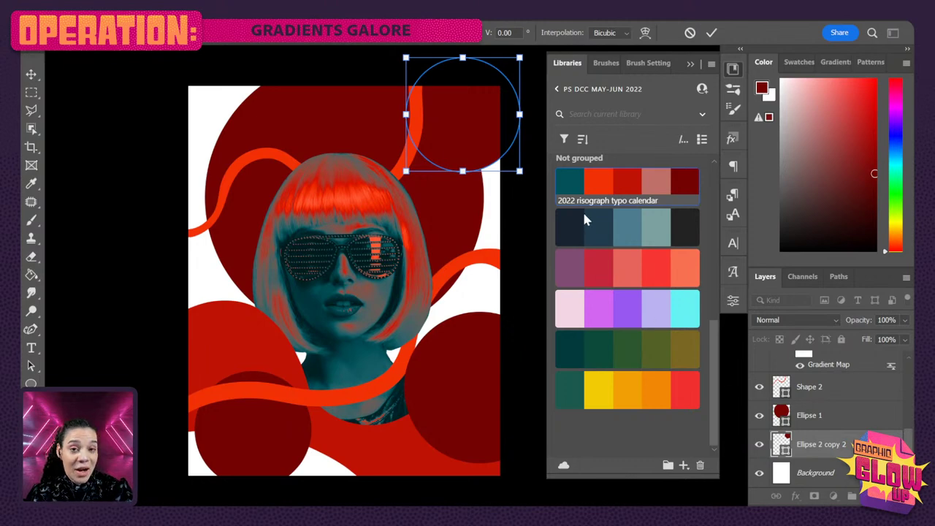
{"action": "key", "text": "Return"}
Fill the top-right circle with #BF1304 from the Libraries and close the Libraries panel.
{"action": "key", "text": "b"}
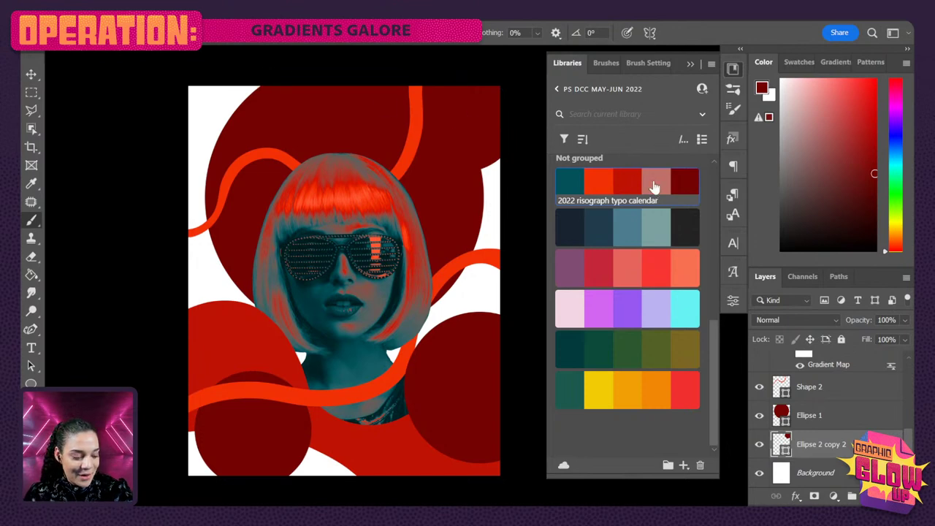
{"action": "left_click", "coordinate": [632, 187]}
{"action": "key", "text": "alt+BackSpace"}
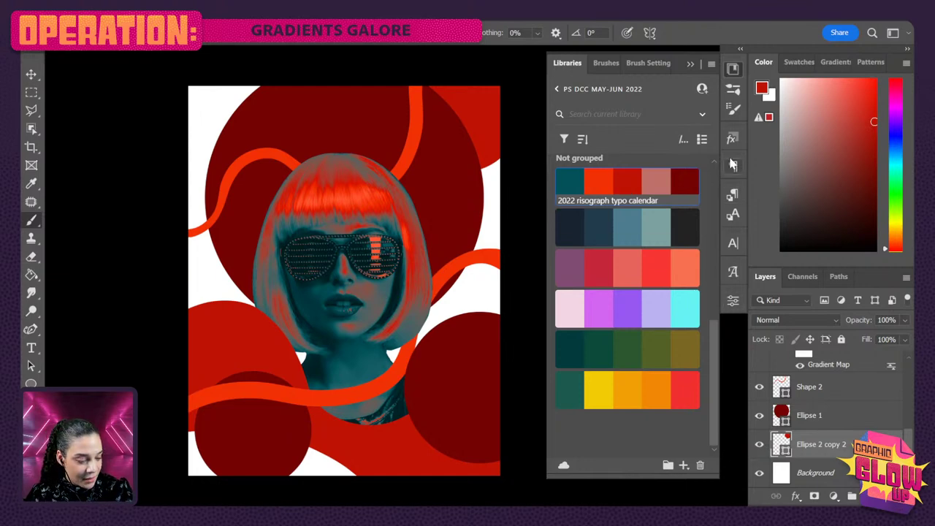
{"action": "left_click", "coordinate": [733, 69]}
{"action": "key", "text": "ctrl+minus"}
{"action": "key", "text": "ctrl+plus"}
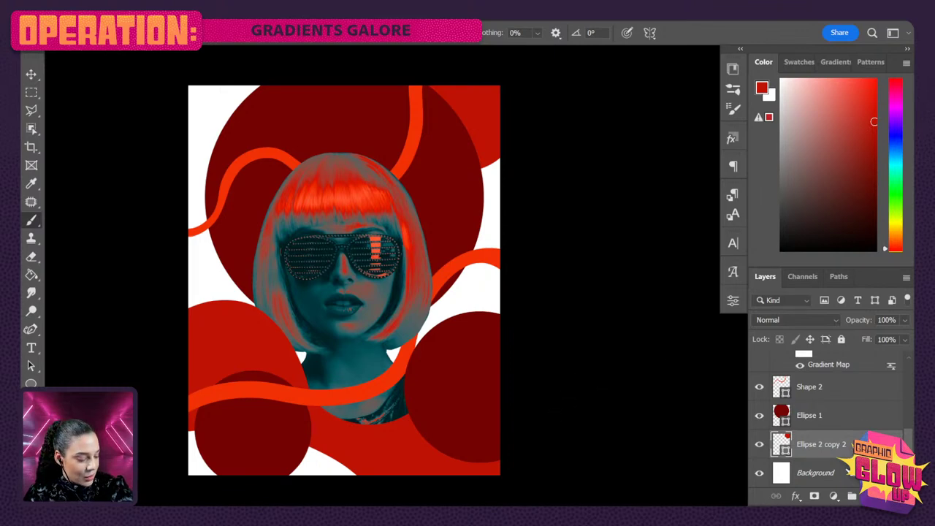
Duplicate the Shape 1 ribbon and move the copy lower in the layer stack.
{"action": "left_click", "coordinate": [834, 474]}
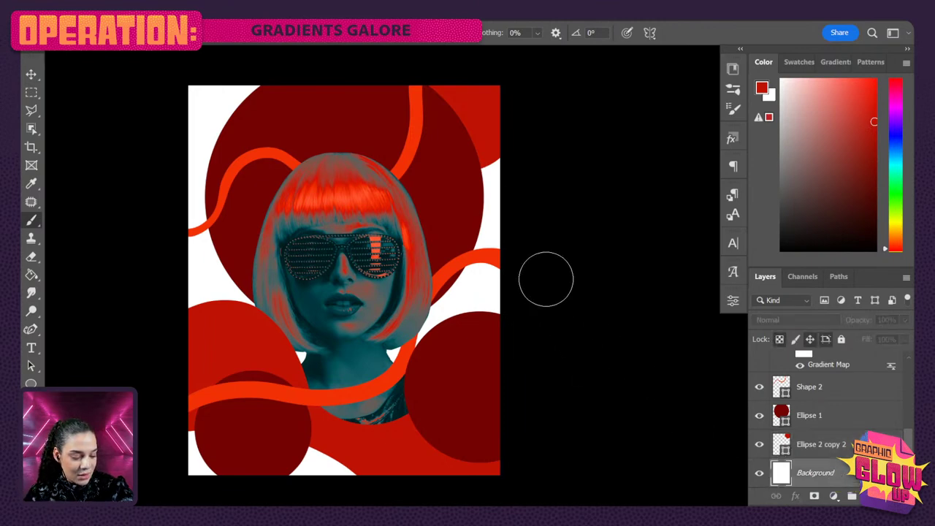
{"action": "left_click", "coordinate": [482, 266], "text": "ctrl"}
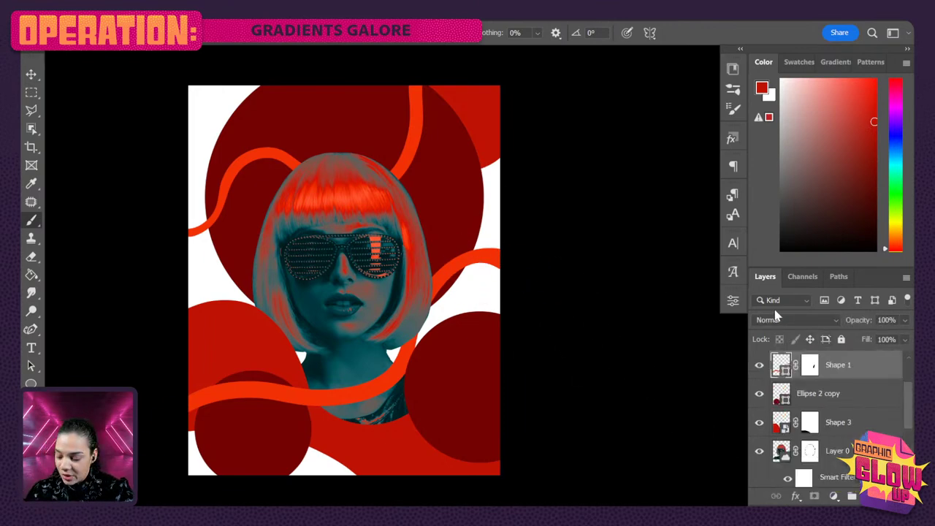
{"action": "key", "text": "ctrl+j"}
{"action": "key", "text": "ctrl+t"}
{"action": "key", "text": "Return"}
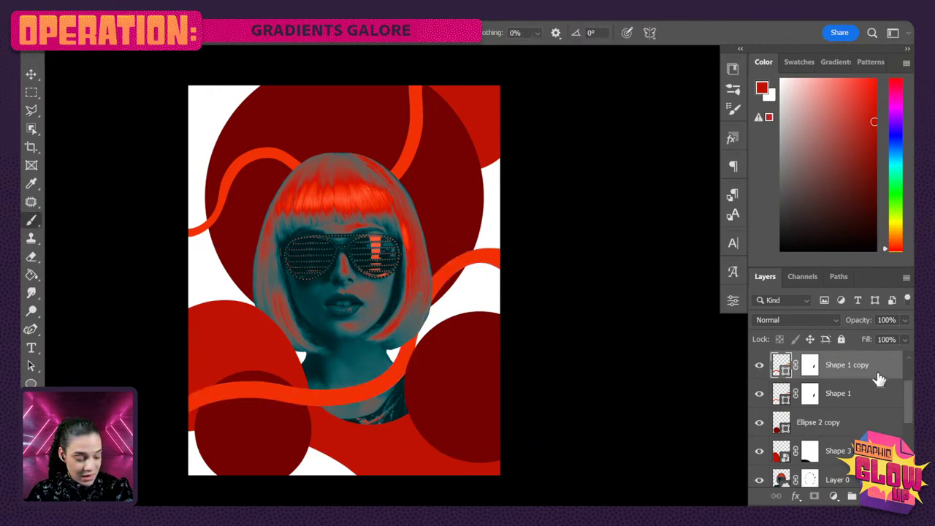
{"action": "left_click_drag", "start_coordinate": [882, 364], "coordinate": [780, 447]}
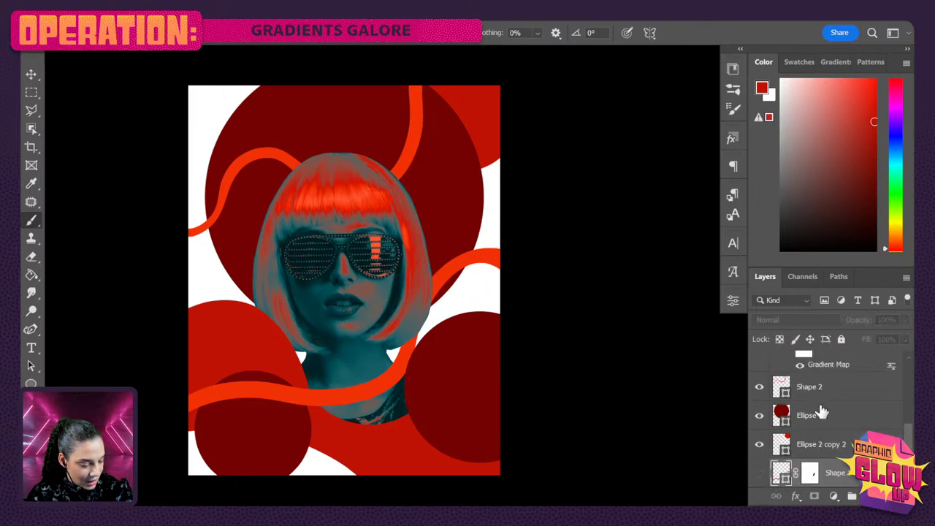
Add a Shape 2 copy above Background, flipped horizontally and stretched out to the right.
{"action": "left_click", "coordinate": [837, 392]}
{"action": "key", "text": "ctrl+j"}
{"action": "left_click_drag", "start_coordinate": [851, 388], "coordinate": [847, 459]}
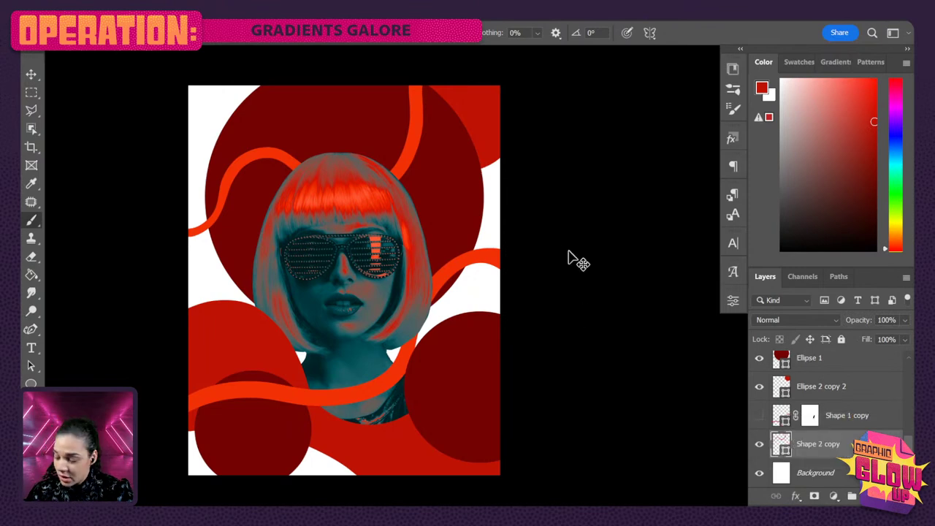
{"action": "key", "text": "ctrl+t"}
{"action": "right_click", "coordinate": [444, 195]}
{"action": "left_click", "coordinate": [486, 472]}
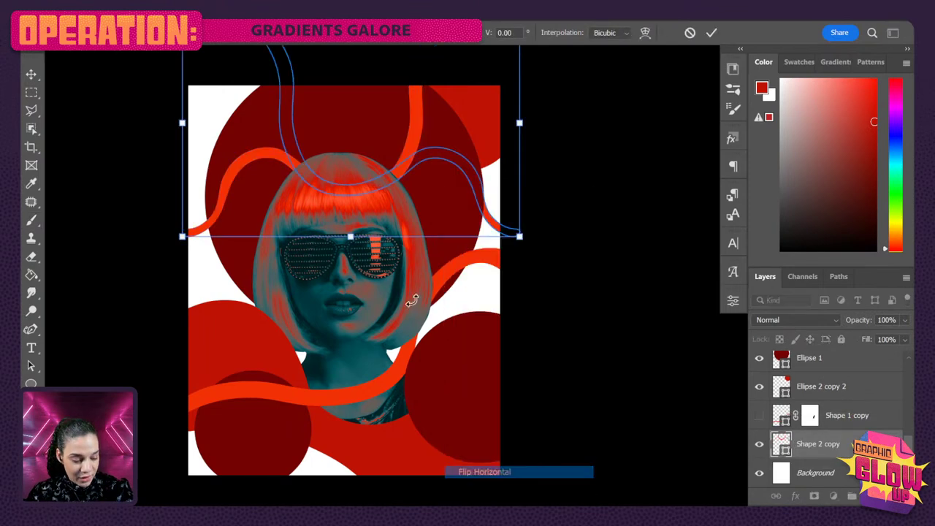
{"action": "mouse_move", "coordinate": [521, 242]}
{"action": "left_mouse_down"}
{"action": "mouse_move", "coordinate": [756, 355]}
{"action": "mouse_move", "coordinate": [689, 313]}
{"action": "mouse_move", "coordinate": [572, 338]}
{"action": "mouse_move", "coordinate": [570, 316]}
{"action": "mouse_move", "coordinate": [566, 336]}
{"action": "mouse_move", "coordinate": [563, 328]}
{"action": "left_mouse_up"}
{"action": "key", "text": "Return"}
{"action": "key", "text": "b"}
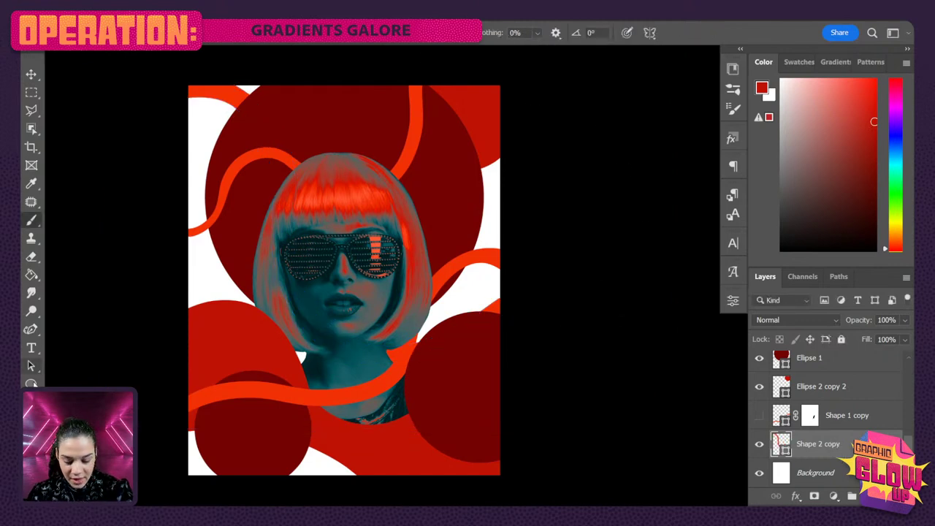
Change the back ribbon's fill to the orange recent swatch.
{"action": "left_click", "coordinate": [31, 383]}
{"action": "left_click", "coordinate": [170, 36]}
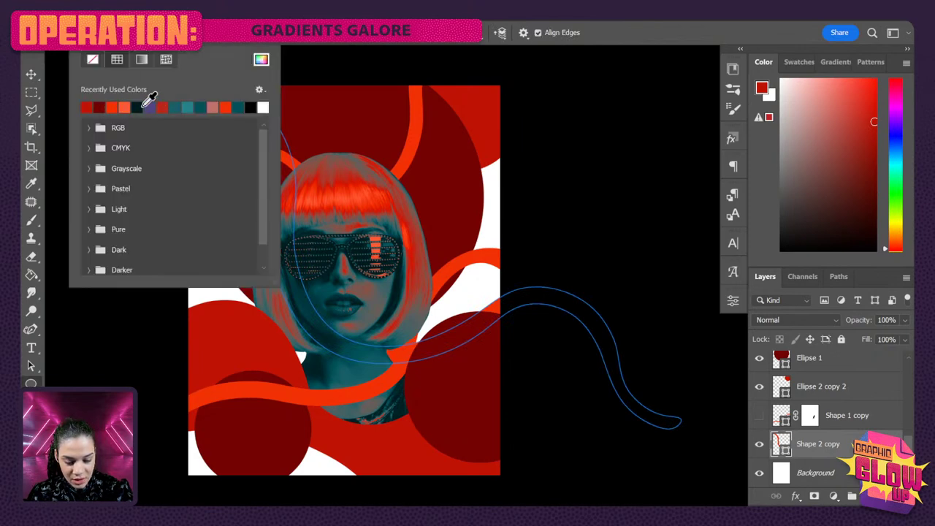
{"action": "left_click", "coordinate": [124, 107]}
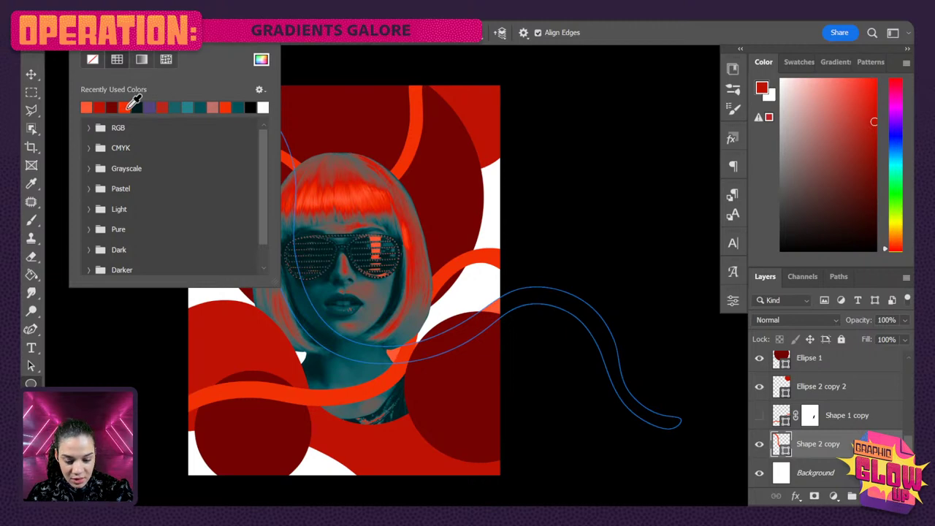
{"action": "left_click", "coordinate": [873, 416]}
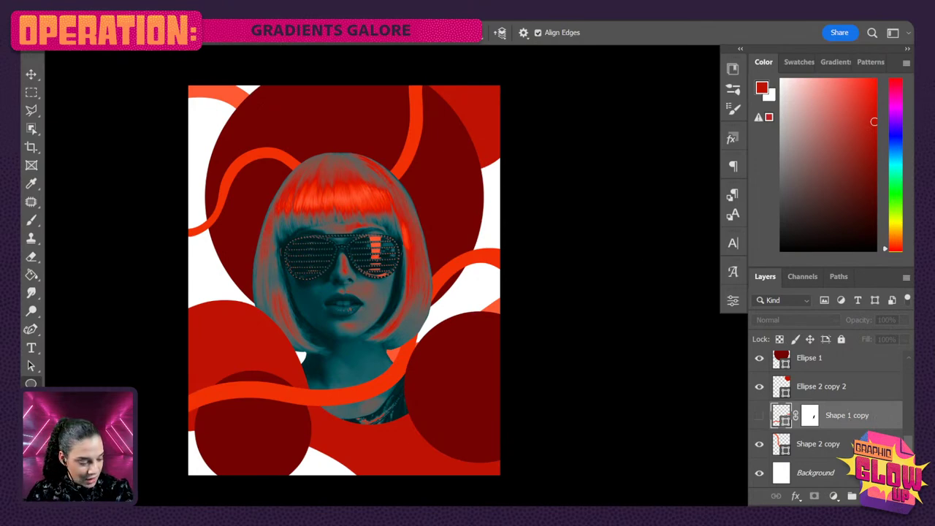
Duplicate Shape 2 copy, rotate it about -58° across the upper poster, and move Ellipse 2 copy 2 lower.
{"action": "left_click", "coordinate": [869, 443]}
{"action": "key", "text": "ctrl+j"}
{"action": "key", "text": "ctrl+t"}
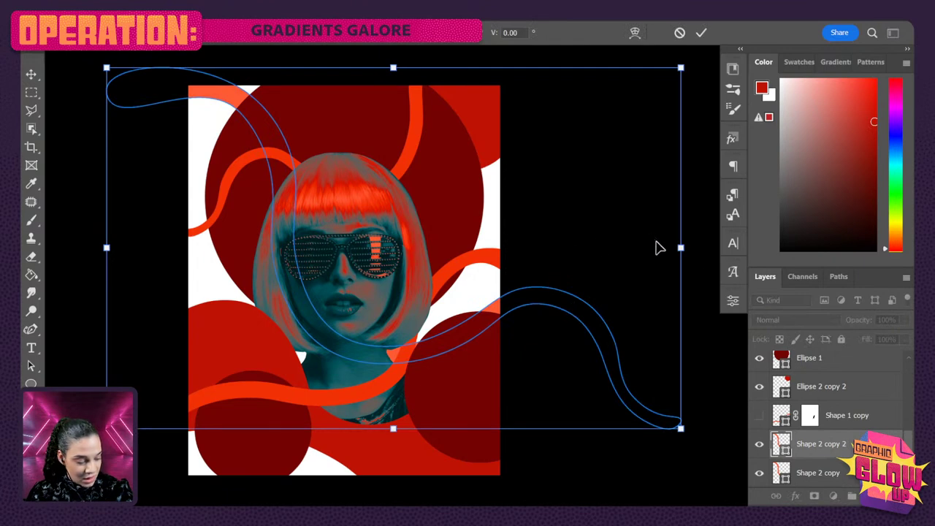
{"action": "left_click_drag", "start_coordinate": [710, 251], "coordinate": [529, 42]}
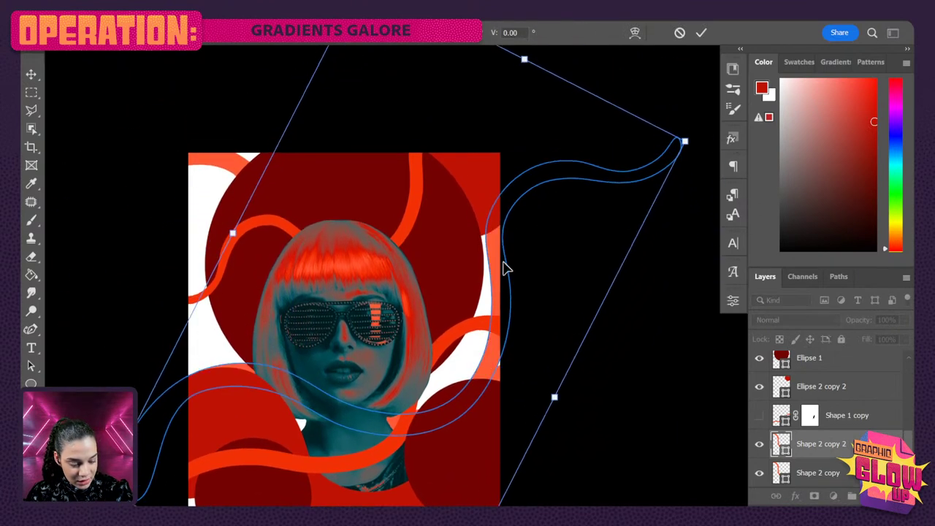
{"action": "left_click_drag", "start_coordinate": [507, 265], "coordinate": [488, 268]}
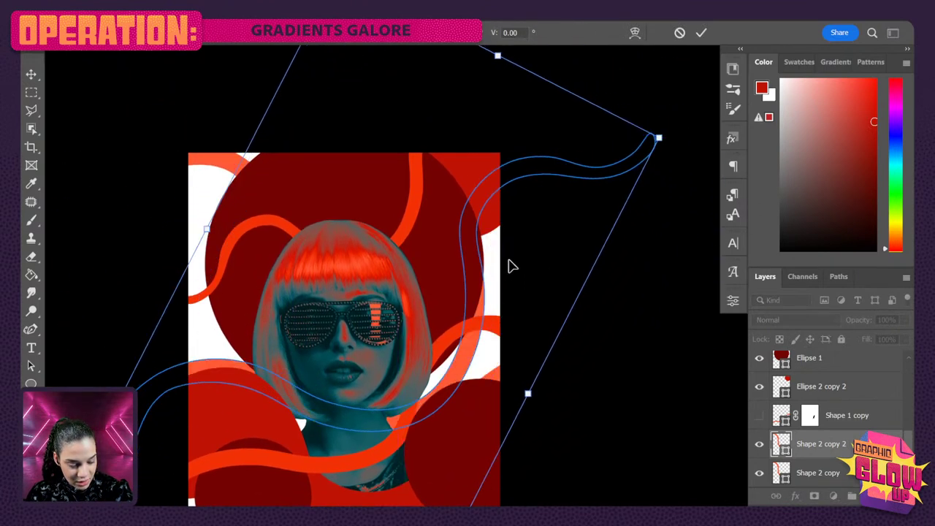
{"action": "left_click_drag", "start_coordinate": [681, 177], "coordinate": [691, 204]}
{"action": "left_click_drag", "start_coordinate": [529, 239], "coordinate": [536, 231]}
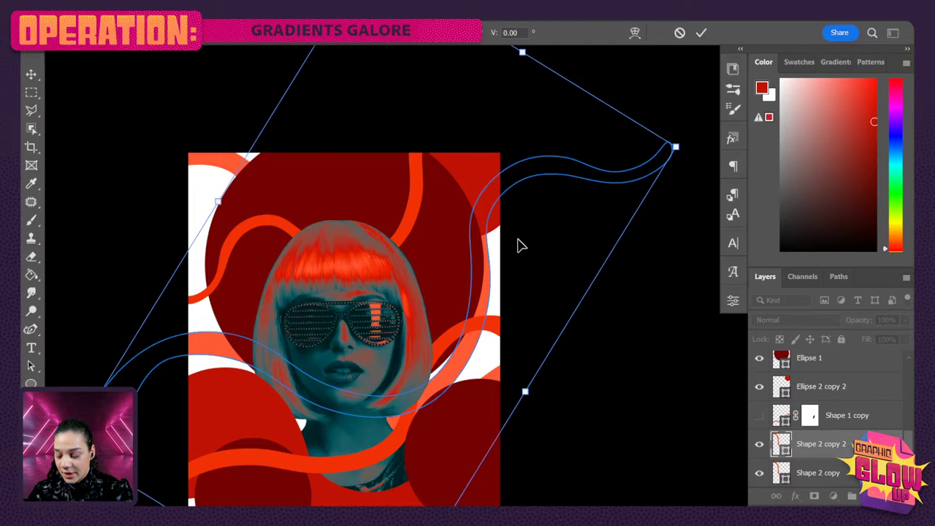
{"action": "key", "text": "Return"}
{"action": "left_click_drag", "start_coordinate": [784, 395], "coordinate": [783, 457]}
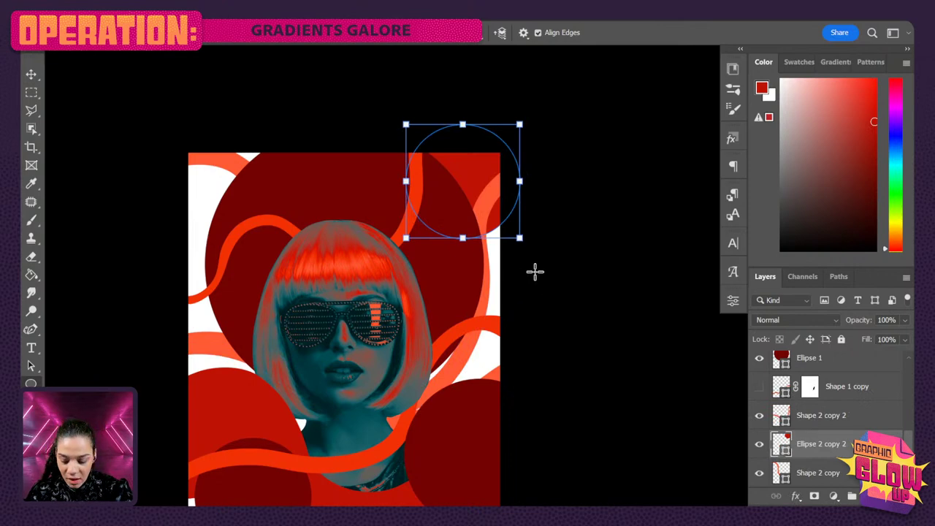
{"action": "left_click", "coordinate": [815, 473]}
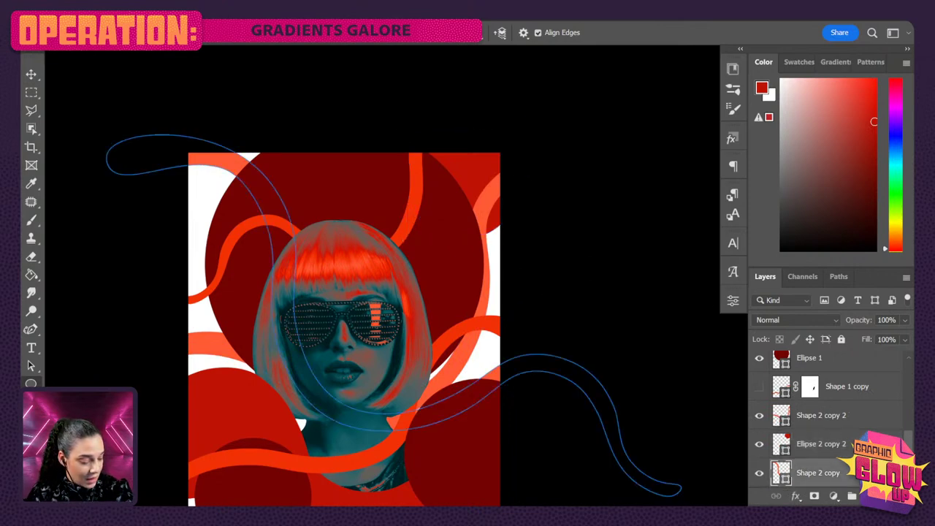
Duplicate the Shape 2 copy ribbon layer above Ellipse 2 as Shape 2 copy 3.
{"action": "left_click", "coordinate": [807, 472]}
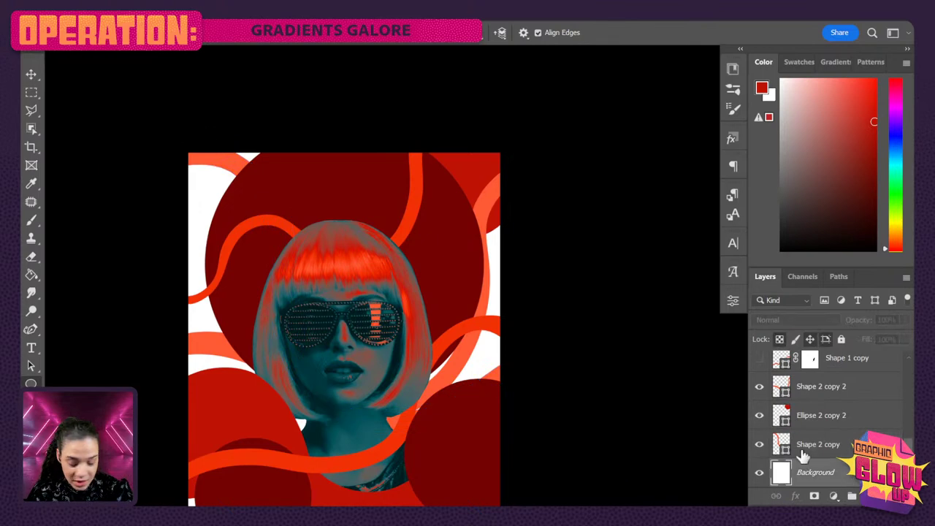
{"action": "key", "text": "ctrl+minus"}
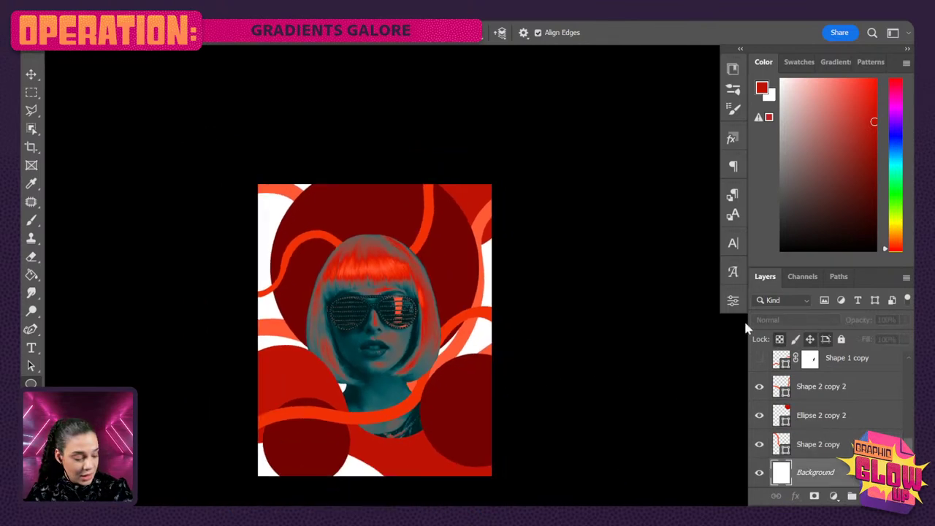
{"action": "left_click", "coordinate": [849, 447]}
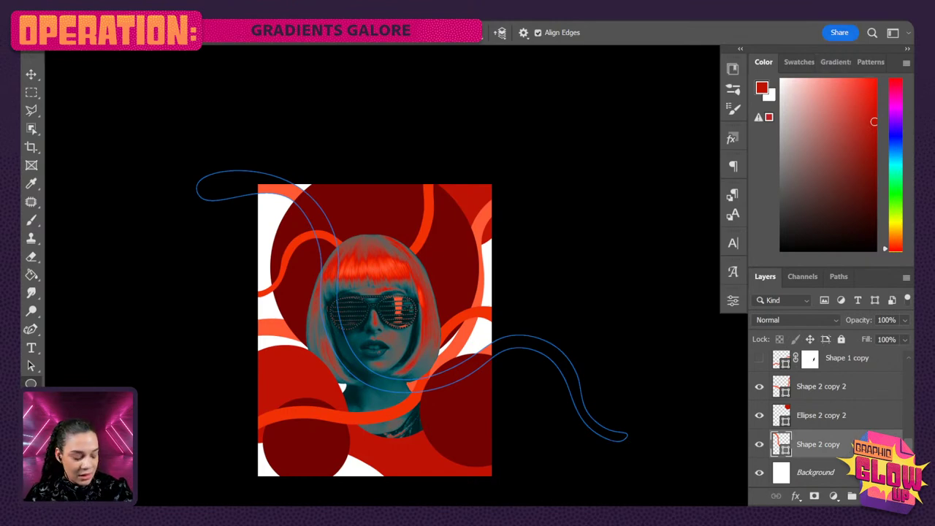
{"action": "mouse_move", "coordinate": [819, 444]}
{"action": "left_mouse_down"}
{"action": "mouse_move", "coordinate": [863, 313]}
{"action": "mouse_move", "coordinate": [835, 412]}
{"action": "mouse_move", "coordinate": [843, 449]}
{"action": "mouse_move", "coordinate": [845, 388]}
{"action": "left_mouse_up"}
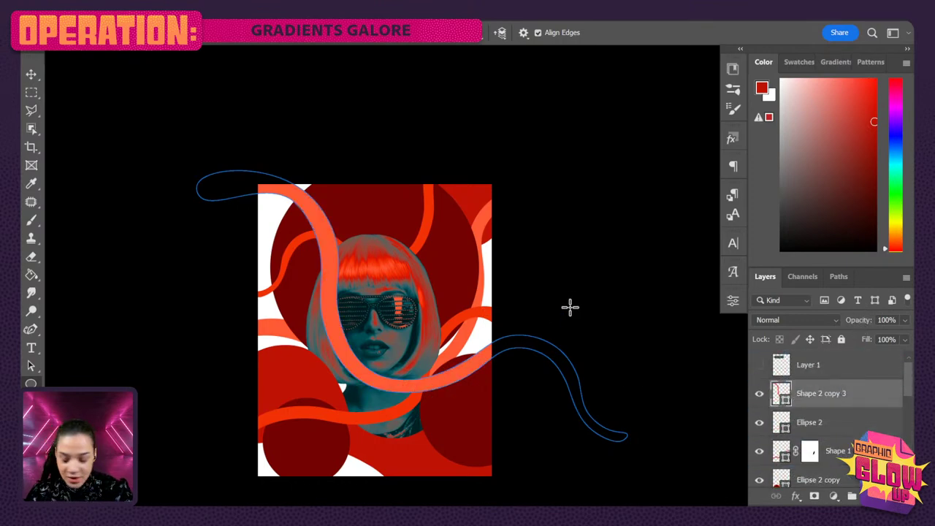
Shrink the new ribbon, rotate it about 19° across the lower poster, and restack Ellipse 2 above it.
{"action": "key", "text": "ctrl+t"}
{"action": "mouse_move", "coordinate": [627, 170]}
{"action": "left_mouse_down"}
{"action": "mouse_move", "coordinate": [445, 242]}
{"action": "mouse_move", "coordinate": [426, 261]}
{"action": "left_mouse_up"}
{"action": "mouse_move", "coordinate": [334, 397]}
{"action": "left_mouse_down"}
{"action": "mouse_move", "coordinate": [386, 484]}
{"action": "mouse_move", "coordinate": [352, 504]}
{"action": "mouse_move", "coordinate": [365, 433]}
{"action": "mouse_move", "coordinate": [359, 437]}
{"action": "left_mouse_up"}
{"action": "mouse_move", "coordinate": [529, 474]}
{"action": "left_mouse_down"}
{"action": "mouse_move", "coordinate": [543, 422]}
{"action": "mouse_move", "coordinate": [552, 424]}
{"action": "left_mouse_up"}
{"action": "mouse_move", "coordinate": [425, 433]}
{"action": "left_mouse_down"}
{"action": "mouse_move", "coordinate": [487, 432]}
{"action": "mouse_move", "coordinate": [462, 428]}
{"action": "left_mouse_up"}
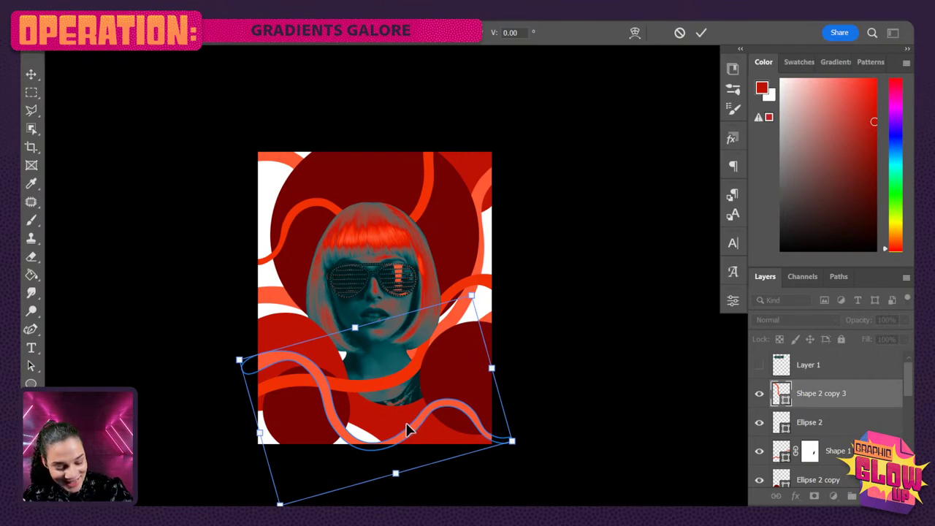
{"action": "left_click_drag", "start_coordinate": [408, 431], "coordinate": [377, 425]}
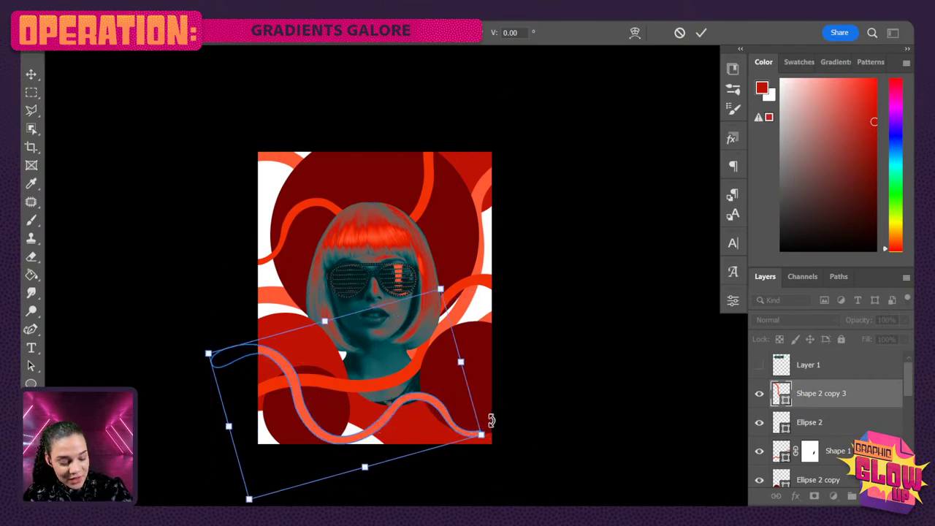
{"action": "left_click_drag", "start_coordinate": [538, 411], "coordinate": [541, 401]}
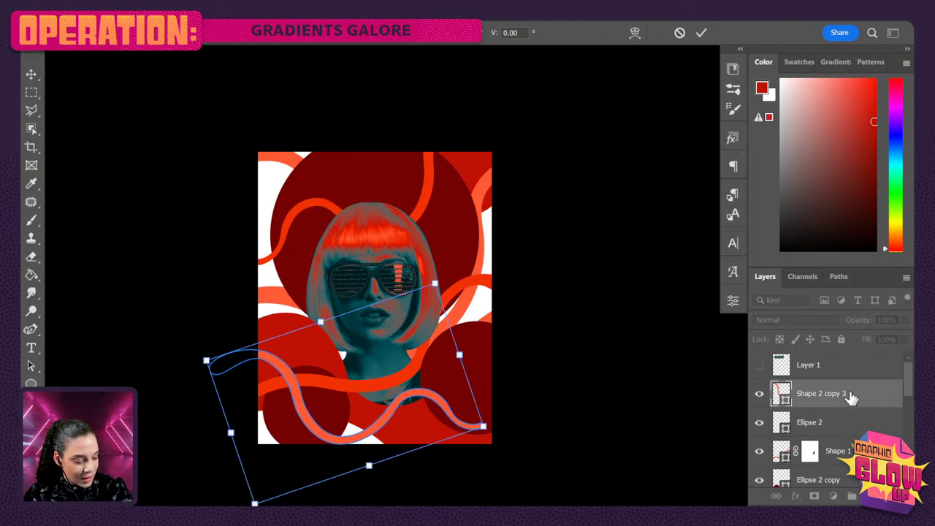
{"action": "left_click_drag", "start_coordinate": [853, 428], "coordinate": [858, 385]}
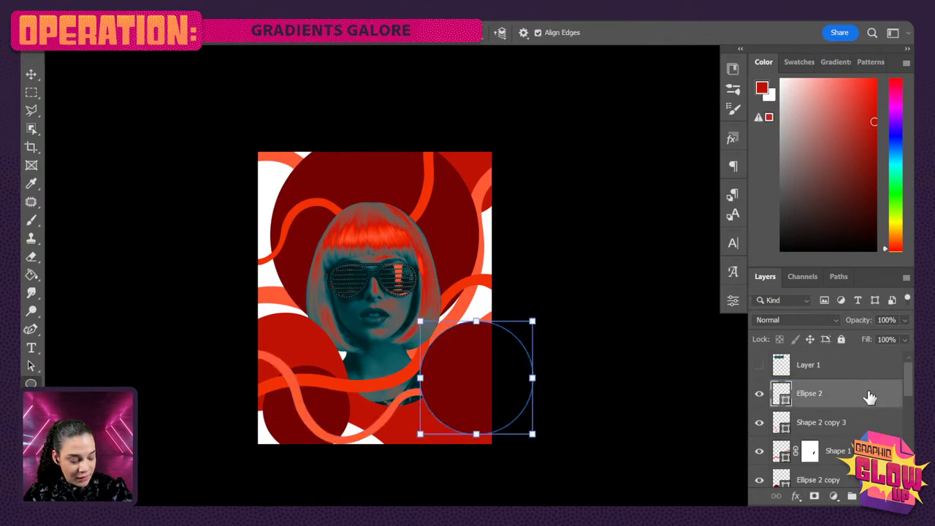
Hide the Shape 2 copy 3 ribbon and convert the locked white Background into editable Layer 2.
{"action": "left_click_drag", "start_coordinate": [825, 410], "coordinate": [835, 432]}
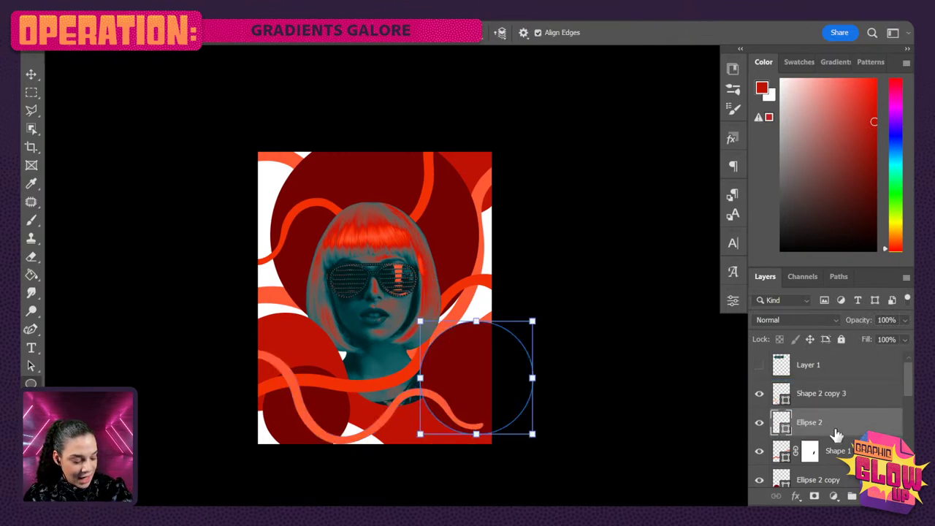
{"action": "left_click", "coordinate": [759, 395]}
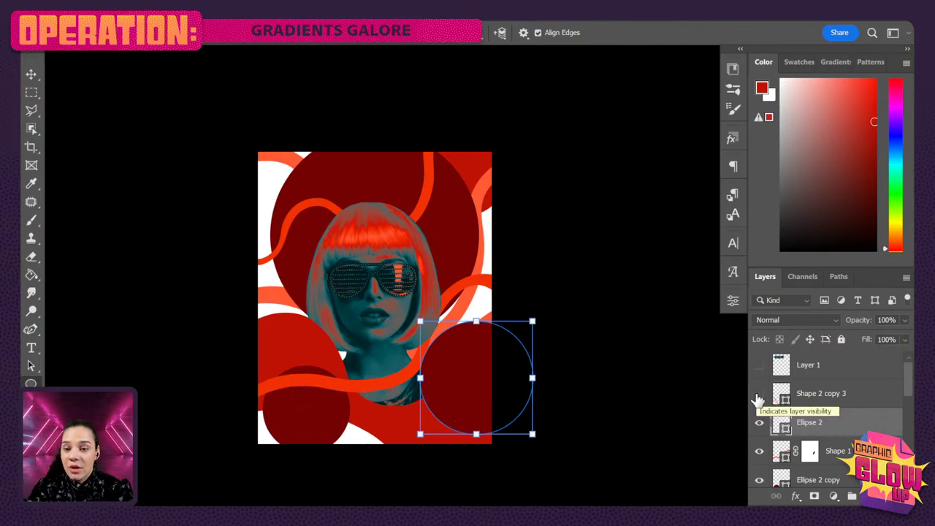
{"action": "scroll", "coordinate": [822, 431], "scroll_direction": "down", "scroll_amount": 5}
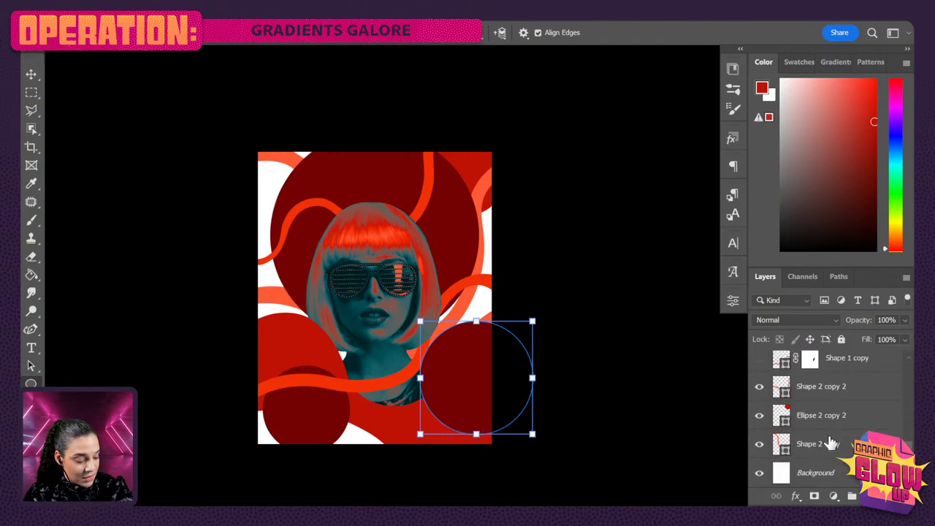
{"action": "left_click", "coordinate": [850, 473]}
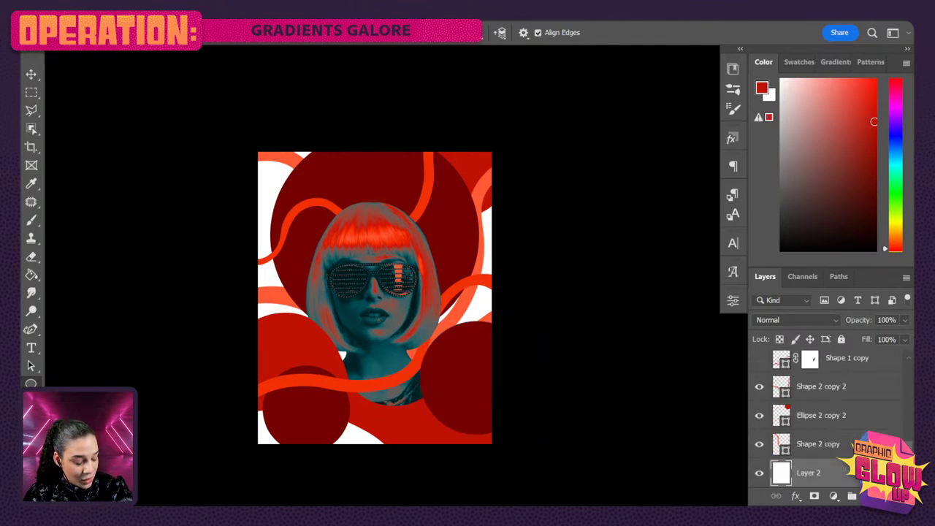
{"action": "key", "text": "g"}
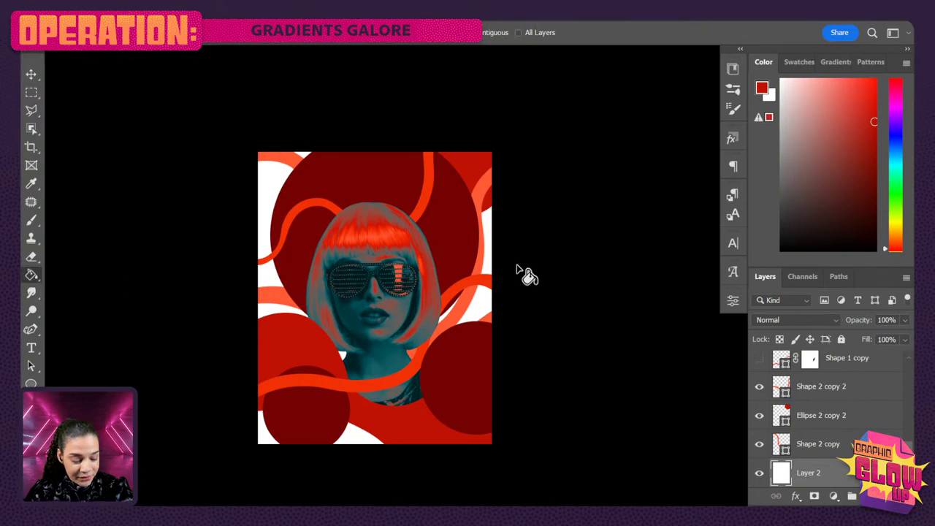
Sample dark teal from the woman's face and fill Layer 2's white background with it.
{"action": "left_click", "coordinate": [357, 327], "text": "alt"}
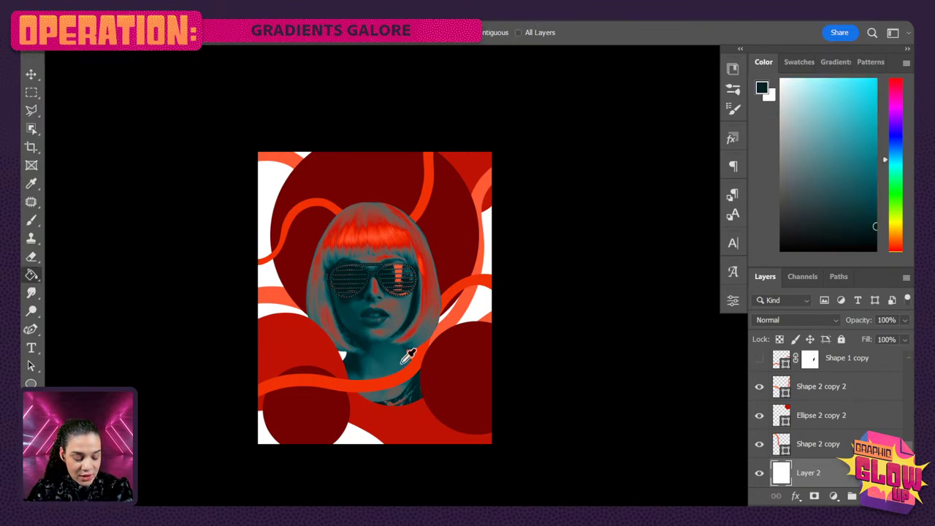
{"action": "left_click", "coordinate": [440, 415]}
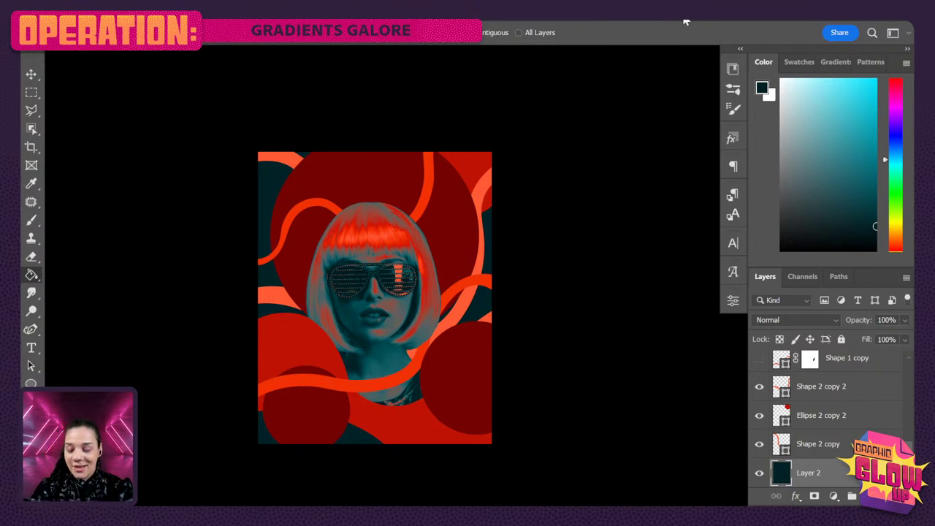
{"action": "key", "text": "ctrl+plus"}
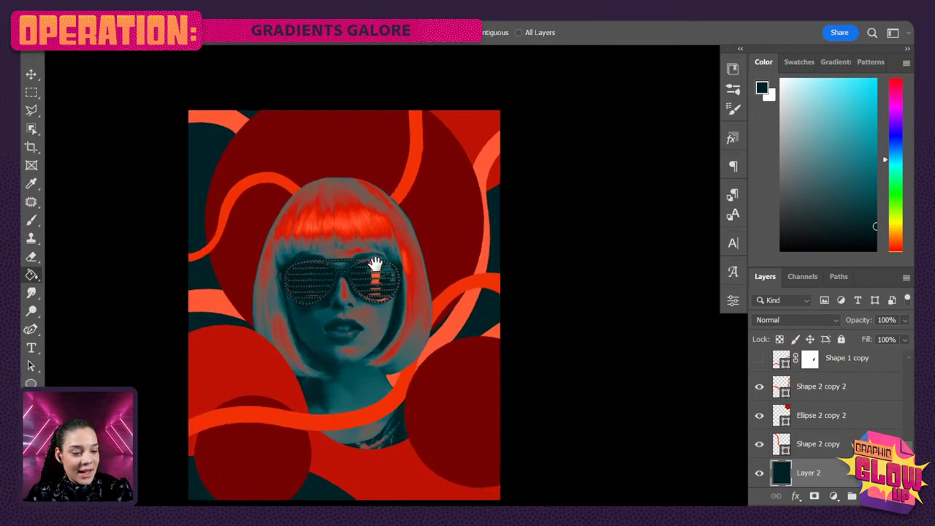
{"action": "left_click_drag", "start_coordinate": [371, 267], "coordinate": [422, 245]}
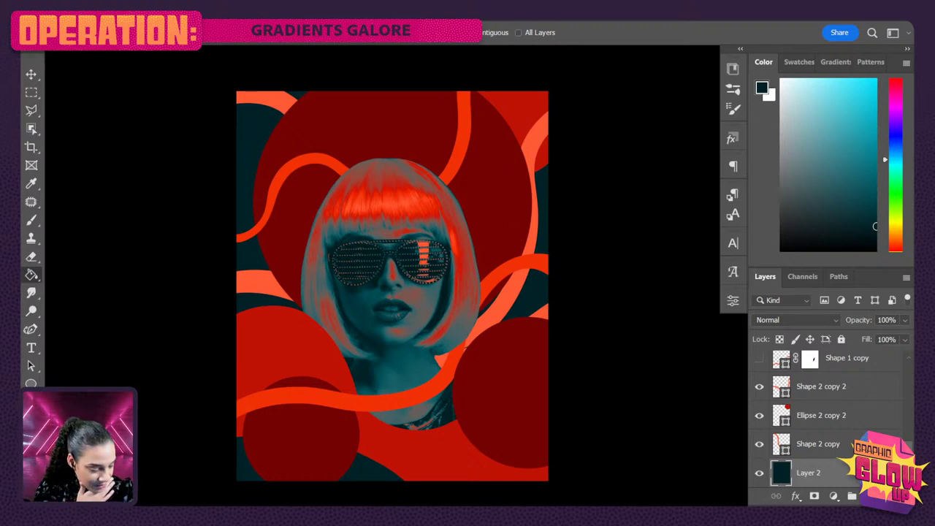
{"action": "scroll", "coordinate": [830, 417], "scroll_direction": "up", "scroll_amount": 8}
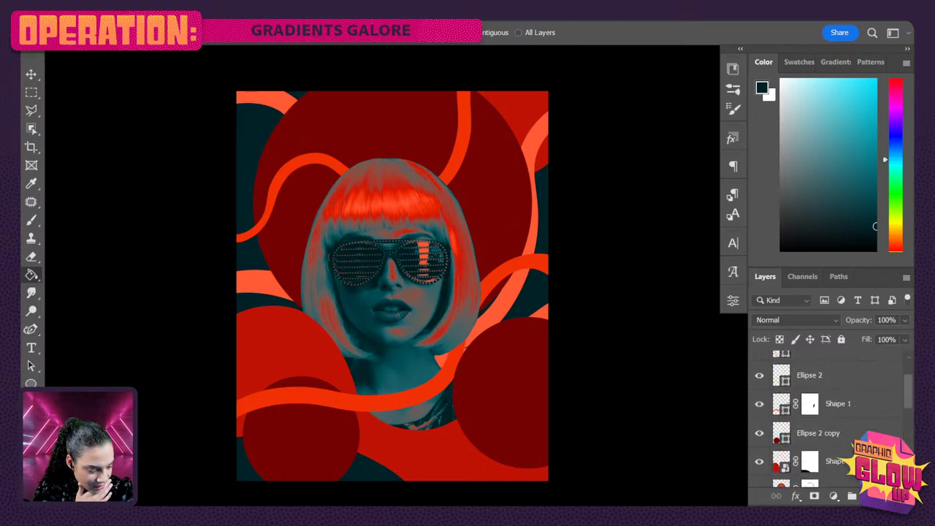
{"action": "scroll", "coordinate": [829, 420], "scroll_direction": "down", "scroll_amount": 4}
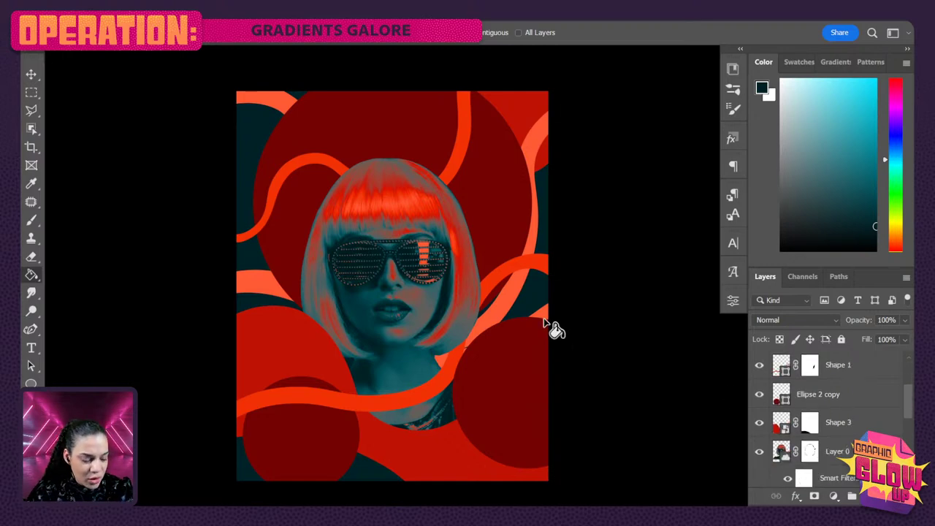
{"action": "key", "text": "v"}
{"action": "mouse_move", "coordinate": [548, 320]}
{"action": "left_mouse_down"}
{"action": "mouse_move", "coordinate": [539, 307]}
{"action": "mouse_move", "coordinate": [547, 305]}
{"action": "mouse_move", "coordinate": [551, 330]}
{"action": "mouse_move", "coordinate": [552, 313]}
{"action": "mouse_move", "coordinate": [552, 322]}
{"action": "mouse_move", "coordinate": [544, 319]}
{"action": "left_mouse_up"}
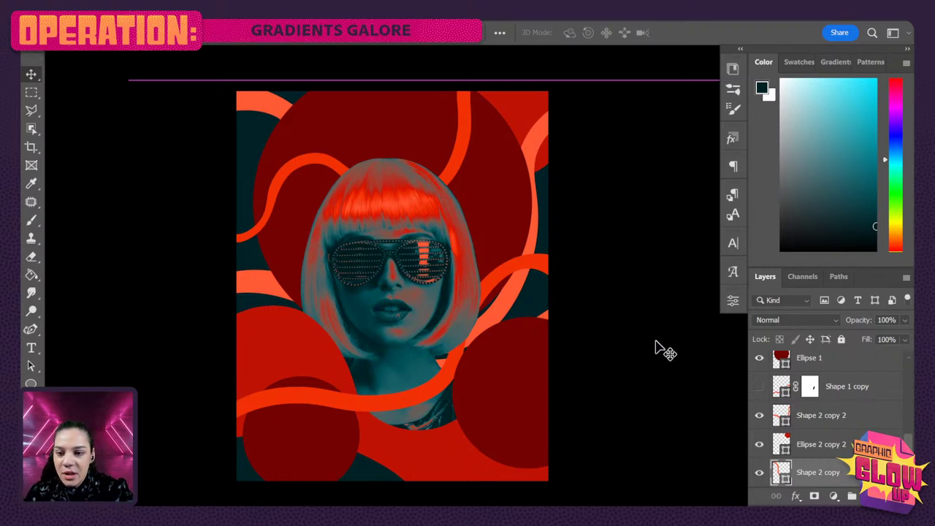
{"action": "left_click_drag", "start_coordinate": [496, 368], "coordinate": [495, 370]}
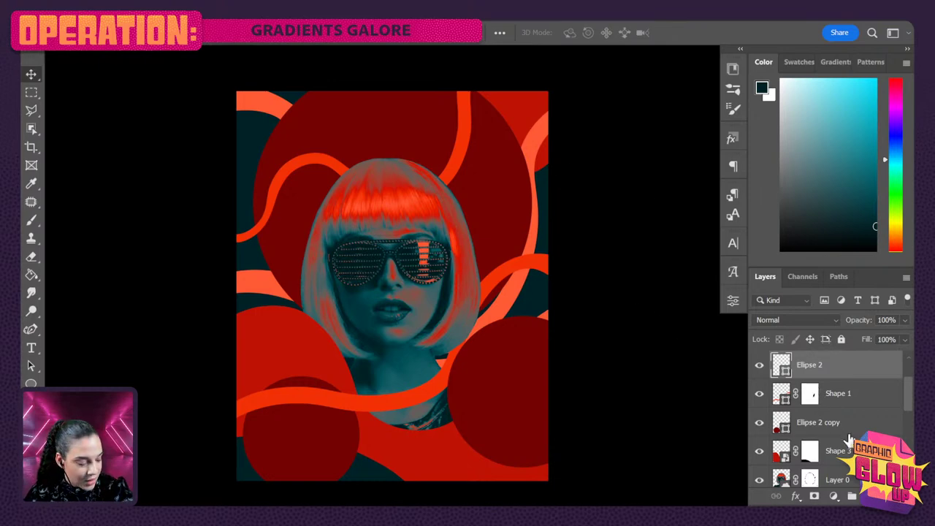
Collapse Layer 0's Smart Filter rows in the Layers panel.
{"action": "scroll", "coordinate": [849, 440], "scroll_direction": "down", "scroll_amount": 3}
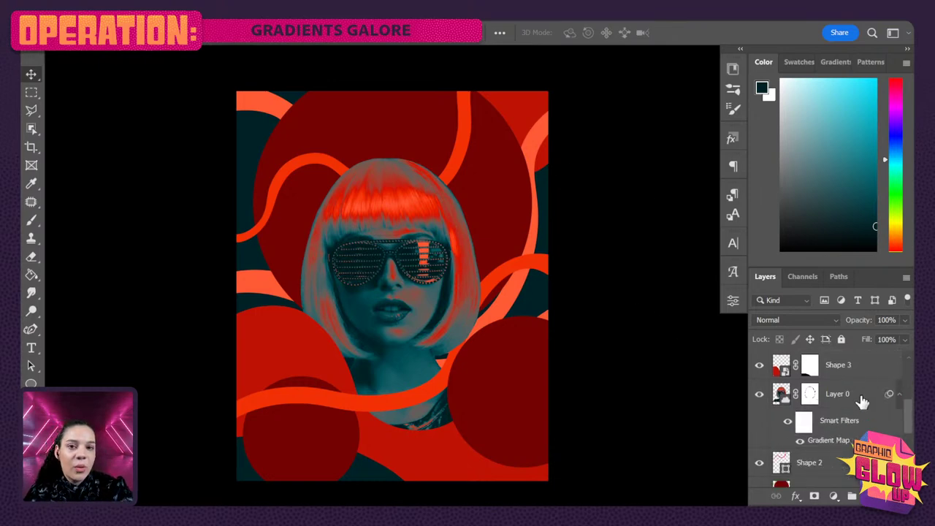
{"action": "left_click", "coordinate": [899, 395]}
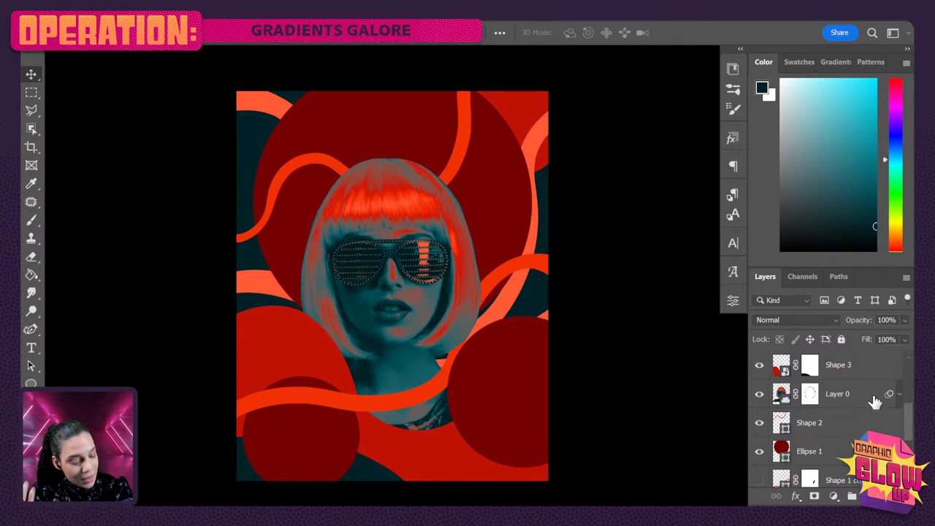
{"action": "scroll", "coordinate": [833, 440], "scroll_direction": "down", "scroll_amount": 1}
{"action": "left_click", "coordinate": [842, 429]}
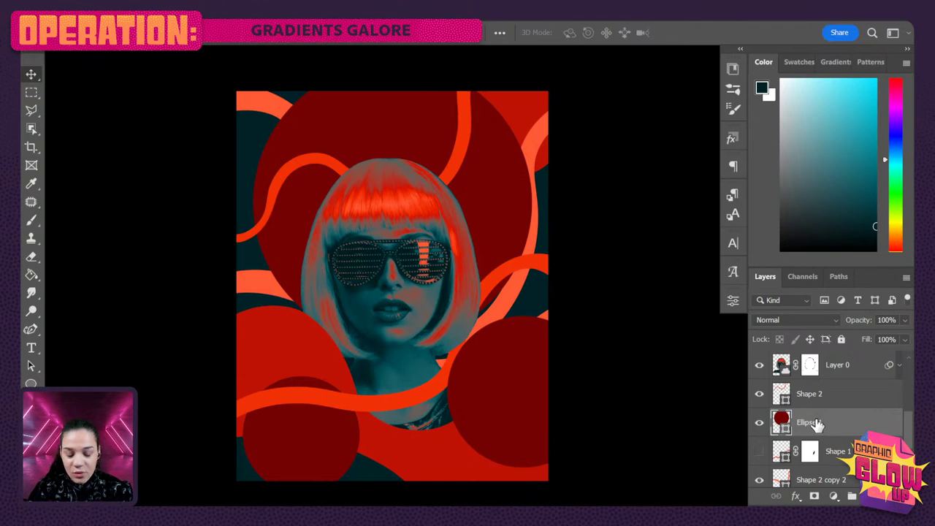
{"action": "scroll", "coordinate": [487, 324], "scroll_direction": "up", "scroll_amount": 1}
{"action": "left_click_drag", "start_coordinate": [515, 202], "coordinate": [521, 257]}
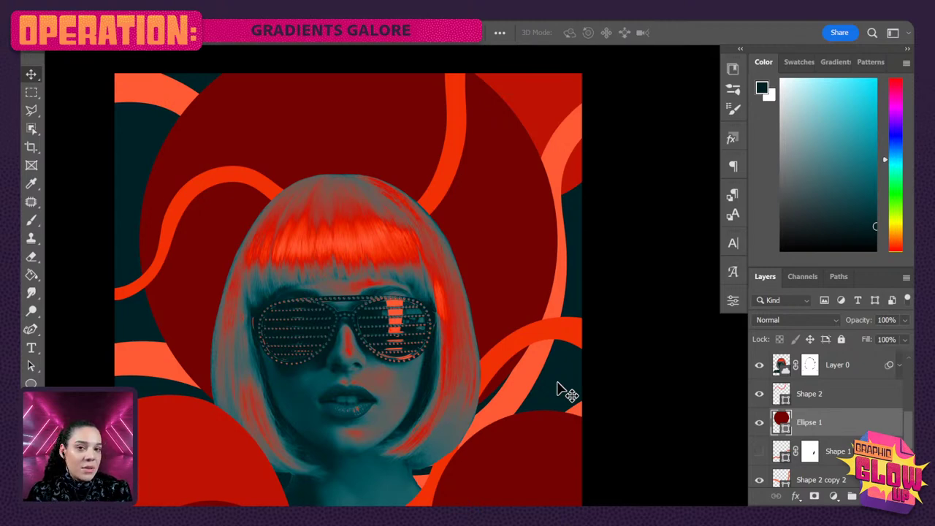
Select Shape 2 and drag the Color/Layers divider up to lengthen the layers list.
{"action": "left_click", "coordinate": [858, 404]}
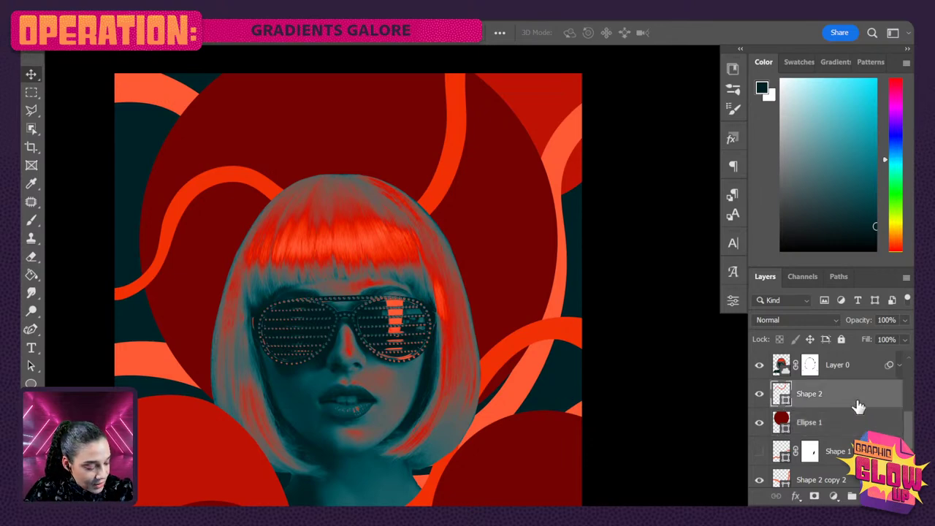
{"action": "scroll", "coordinate": [858, 406], "scroll_direction": "down", "scroll_amount": 5}
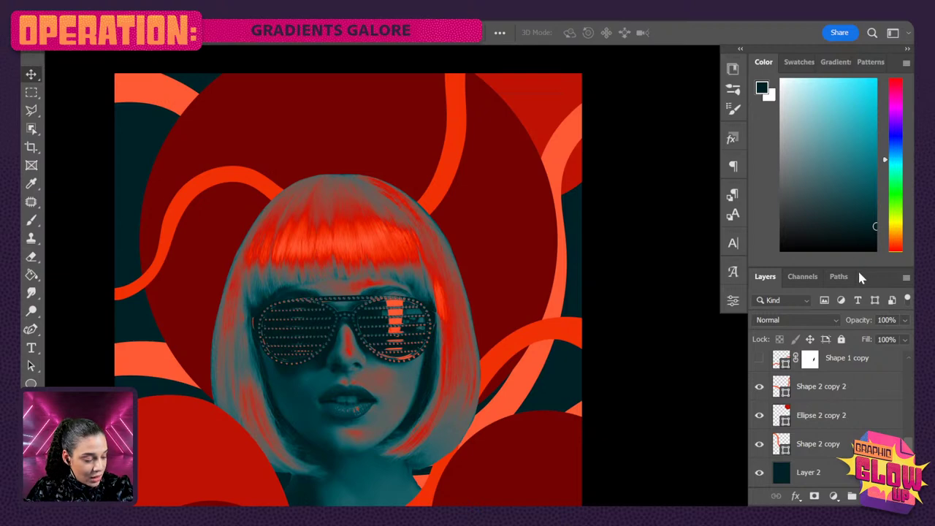
{"action": "left_click_drag", "start_coordinate": [863, 261], "coordinate": [851, 130]}
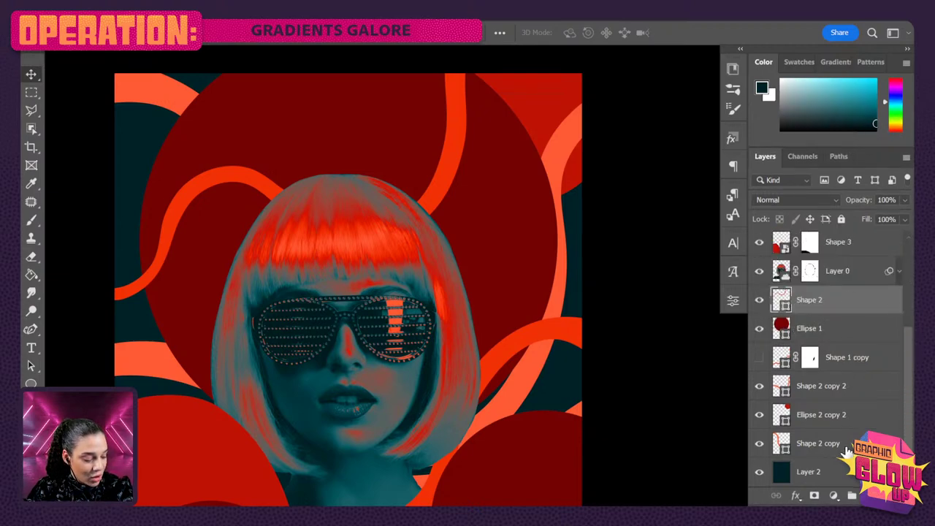
Rasterize the selected layers from Shape 2 down to Shape 2 copy.
{"action": "left_click", "coordinate": [847, 450], "text": "shift"}
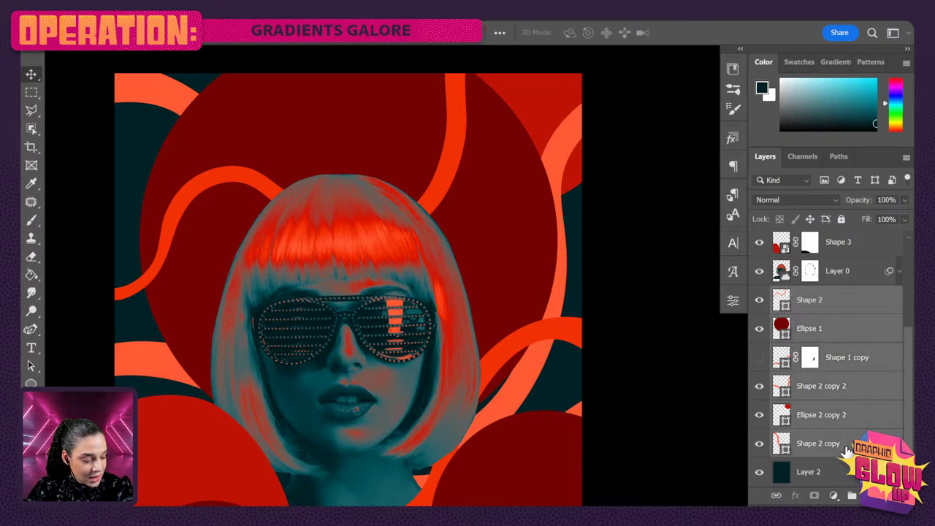
{"action": "right_click", "coordinate": [847, 450]}
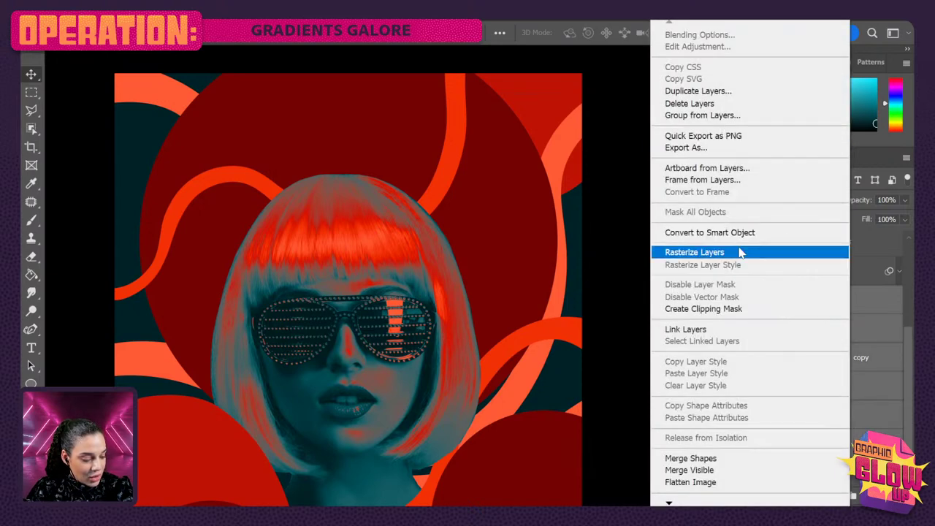
{"action": "left_click", "coordinate": [740, 252]}
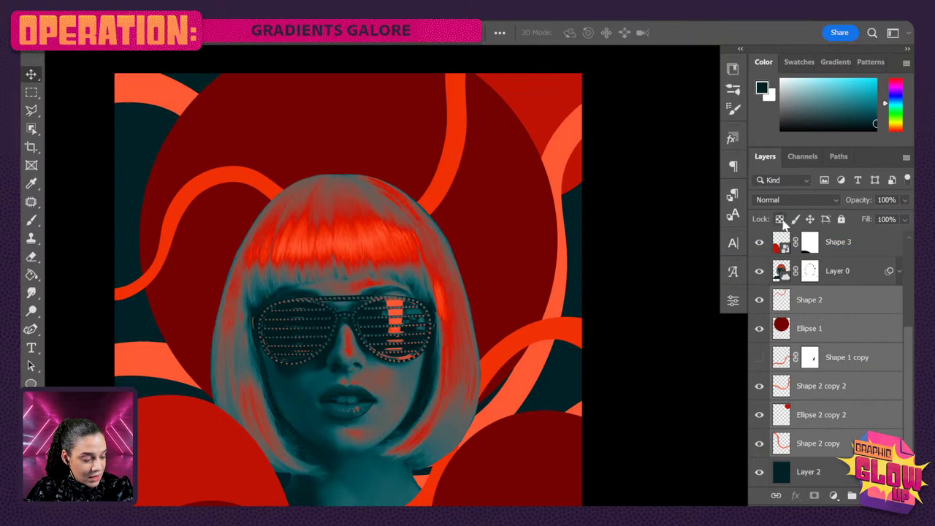
Rasterize Shape 3 through Ellipse 2 as well and lock their transparent pixels.
{"action": "scroll", "coordinate": [848, 312], "scroll_direction": "up", "scroll_amount": 5}
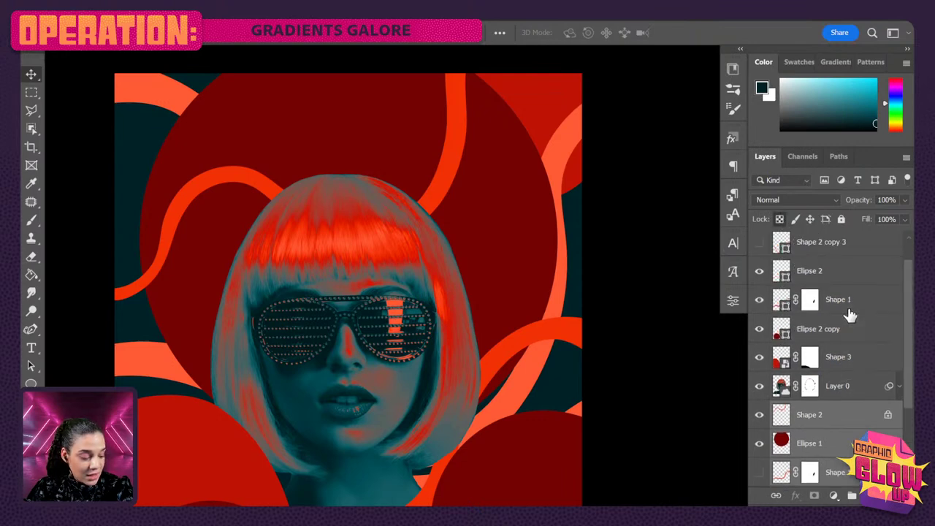
{"action": "left_click", "coordinate": [856, 390]}
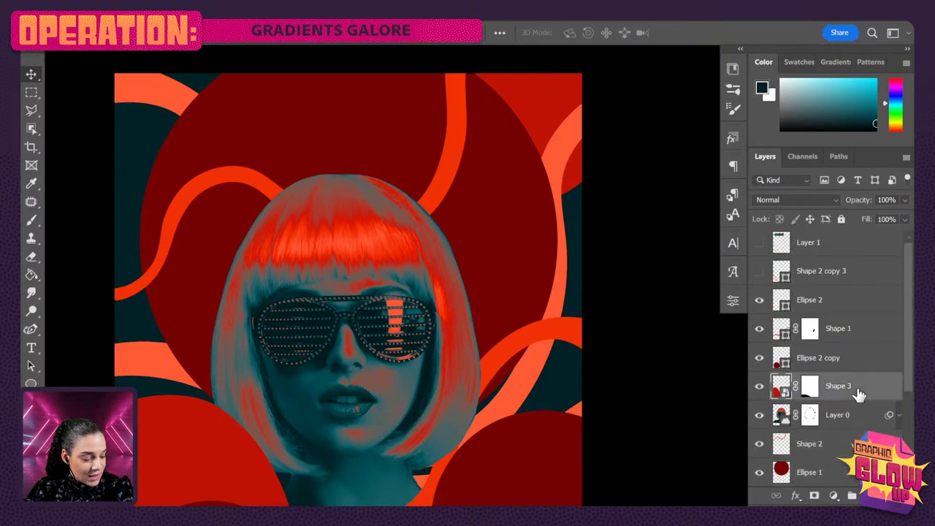
{"action": "left_click", "coordinate": [850, 309], "text": "shift"}
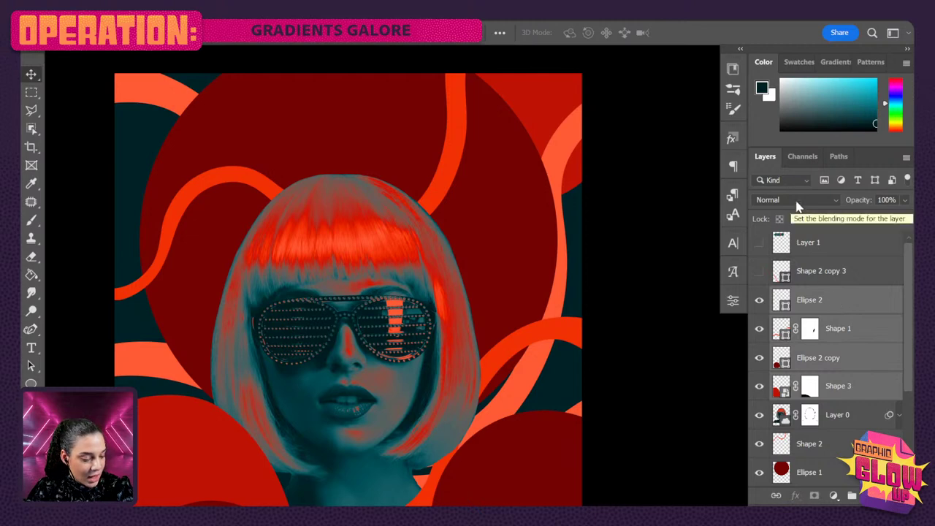
{"action": "right_click", "coordinate": [850, 328]}
{"action": "left_click", "coordinate": [761, 253]}
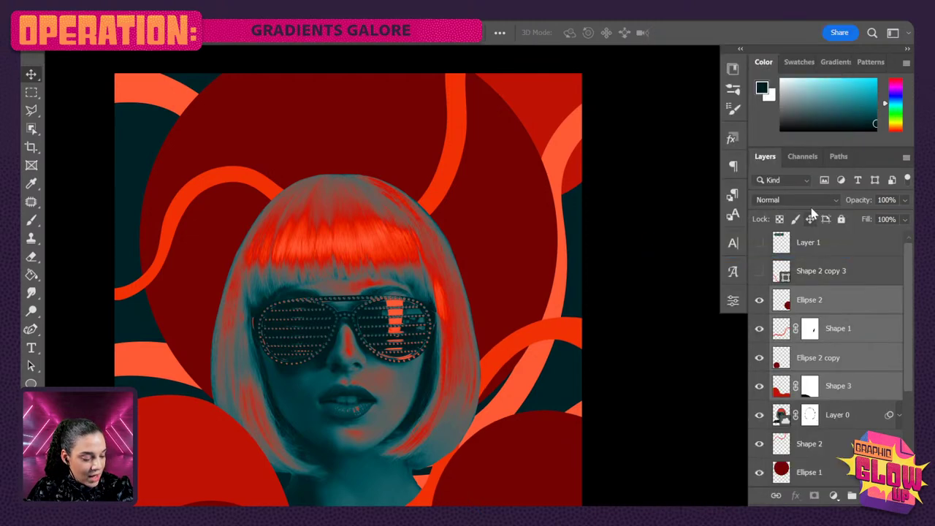
{"action": "left_click", "coordinate": [779, 220]}
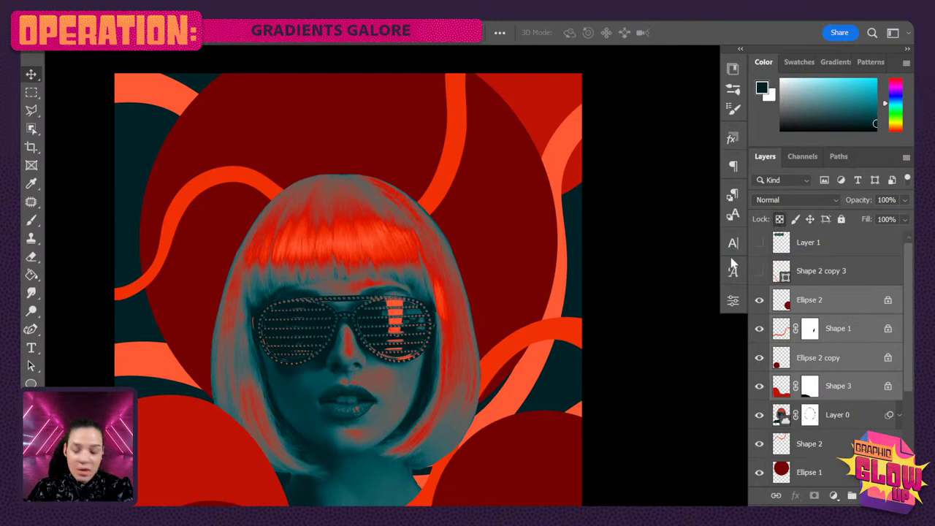
{"action": "scroll", "coordinate": [884, 414], "scroll_direction": "down", "scroll_amount": 3}
{"action": "scroll", "coordinate": [884, 414], "scroll_direction": "down", "scroll_amount": 1}
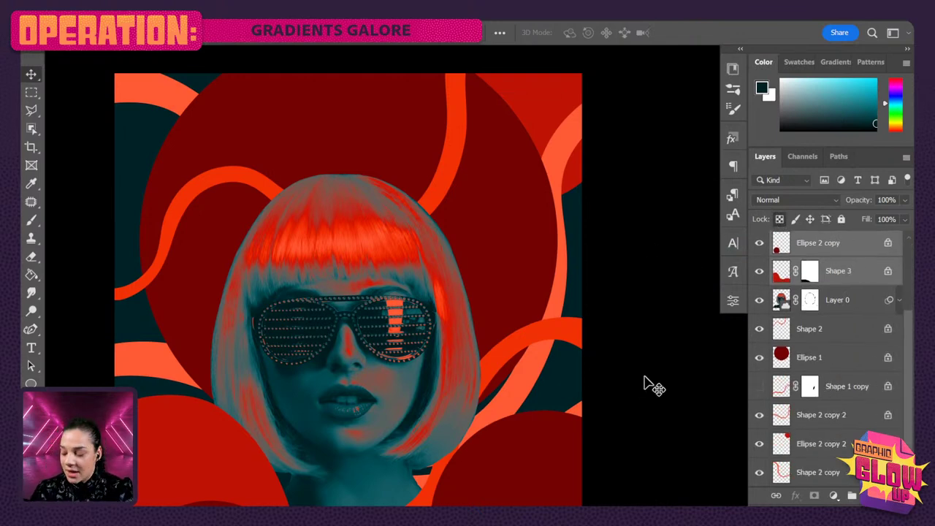
On Ellipse 1, choose the Soft Round brush at 0% hardness and make it much larger.
{"action": "key", "text": "b"}
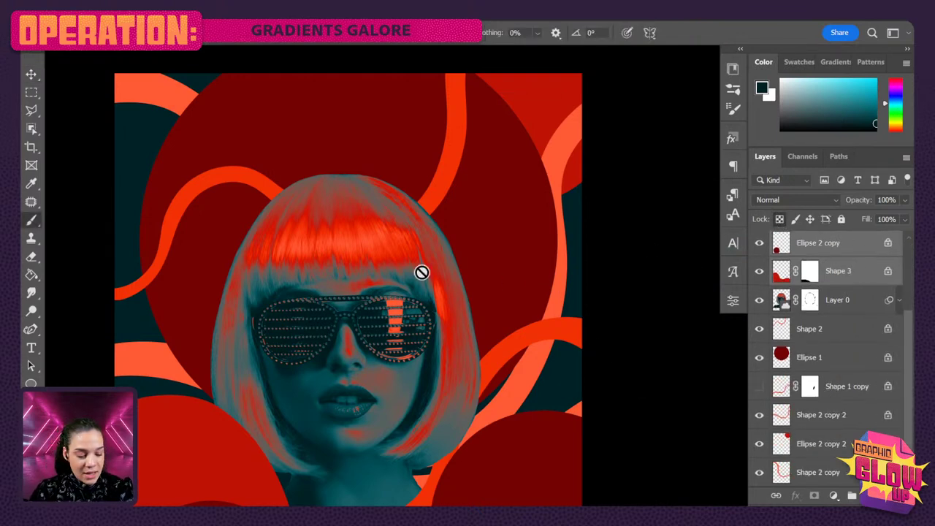
{"action": "left_click", "coordinate": [828, 358]}
{"action": "right_click", "coordinate": [365, 178]}
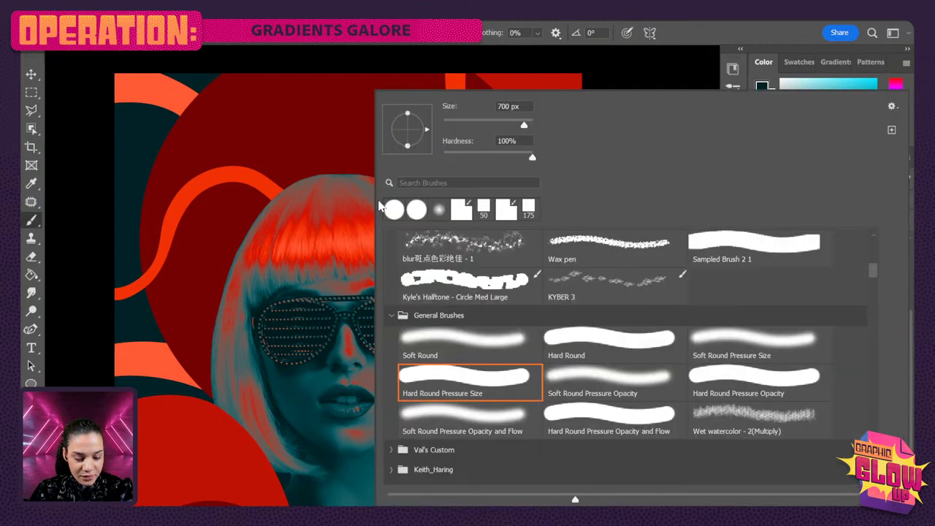
{"action": "left_click", "coordinate": [473, 421]}
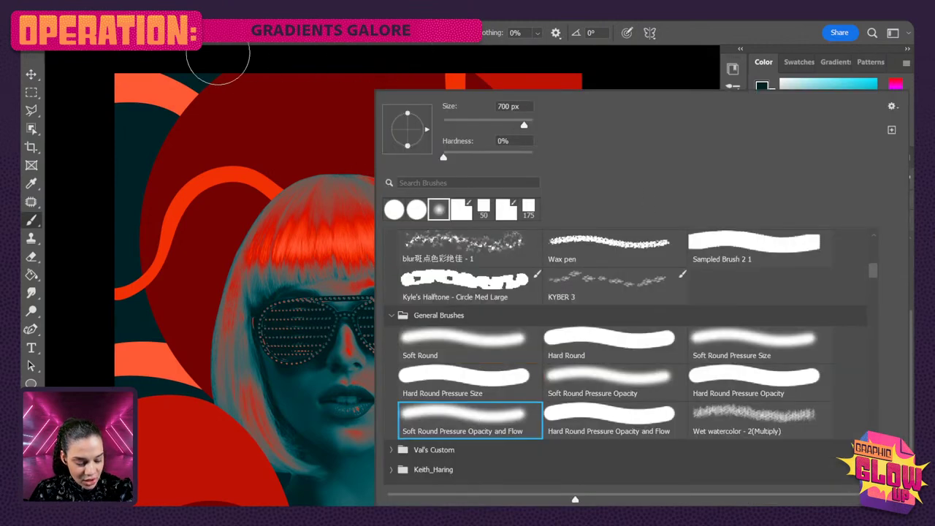
{"action": "left_click", "coordinate": [238, 43]}
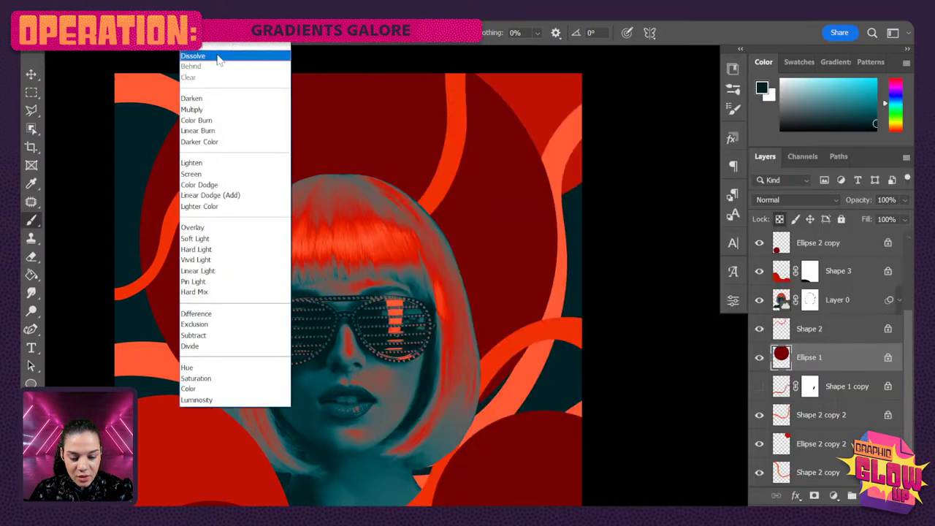
{"action": "left_click", "coordinate": [241, 54]}
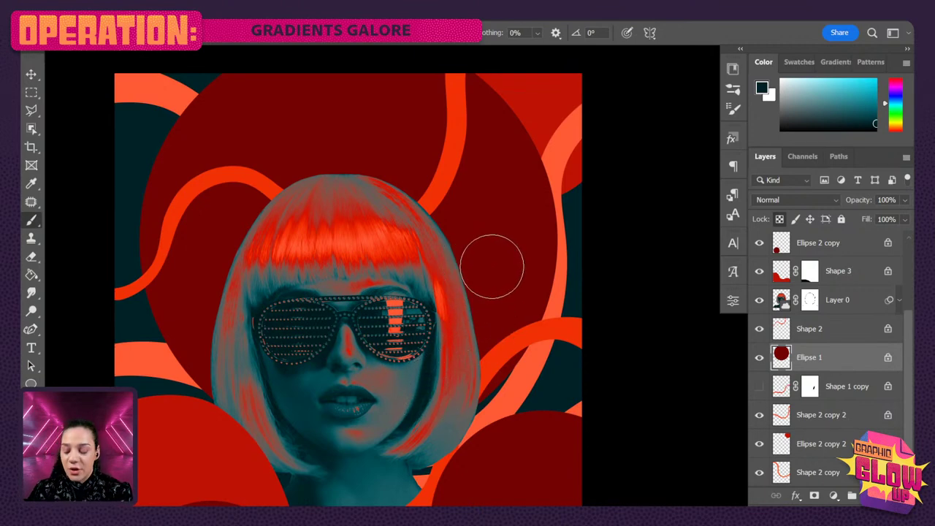
{"action": "key", "text": "bracketright"}
{"action": "key", "text": "bracketright"}
{"action": "key", "text": "bracketright"}
{"action": "key", "text": "bracketright"}
{"action": "key", "text": "bracketright"}
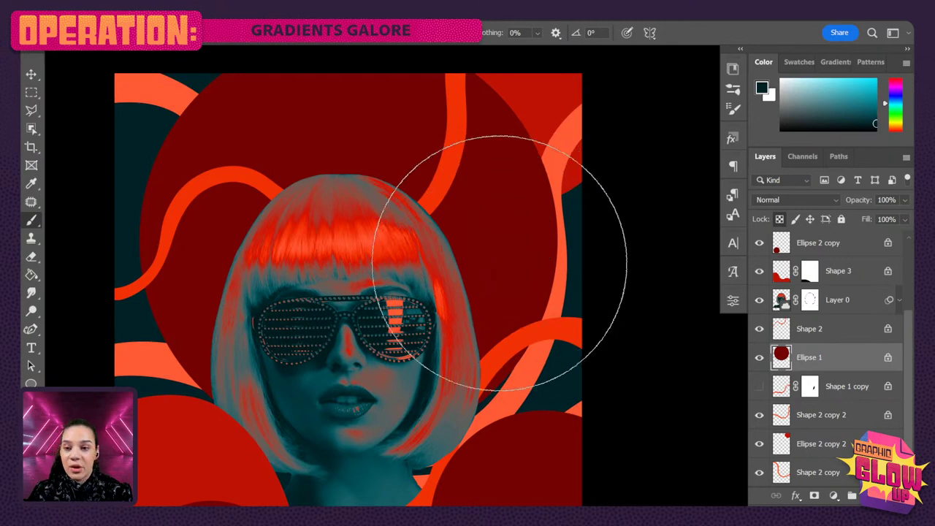
{"action": "scroll", "coordinate": [466, 278], "scroll_direction": "down", "scroll_amount": 1}
Paint dark teal and black soft shading over the top of the Ellipse 1 circle.
{"action": "left_click", "coordinate": [734, 69]}
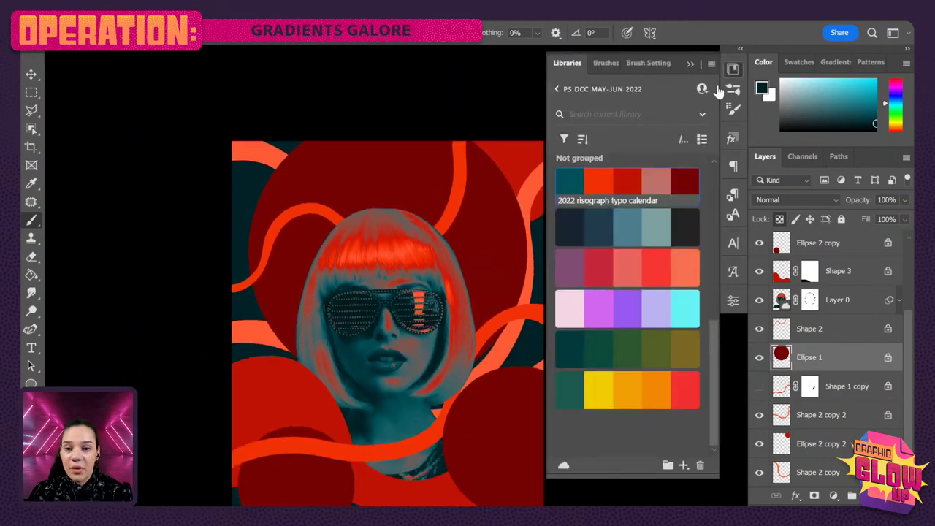
{"action": "left_click_drag", "start_coordinate": [442, 373], "coordinate": [366, 291]}
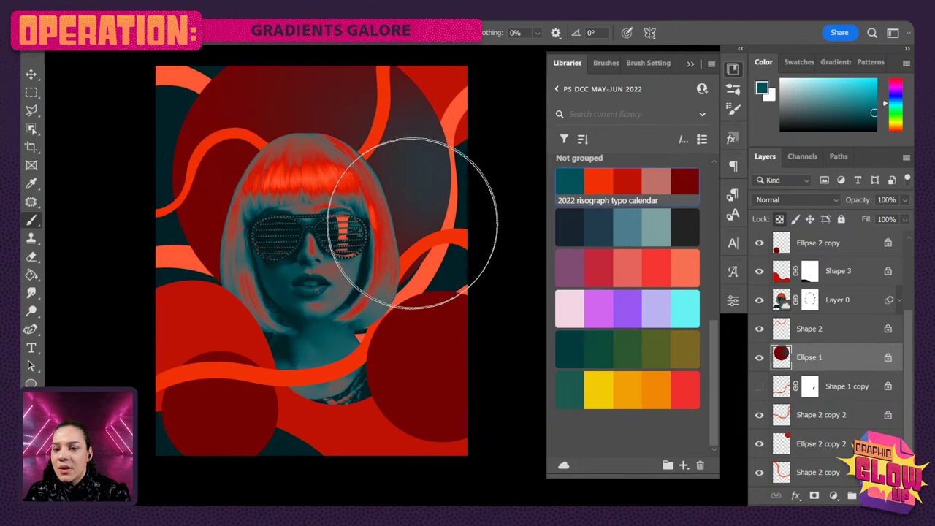
{"action": "key", "text": "ctrl+z"}
{"action": "mouse_move", "coordinate": [428, 128]}
{"action": "left_mouse_down"}
{"action": "mouse_move", "coordinate": [374, 103]}
{"action": "mouse_move", "coordinate": [196, 79]}
{"action": "mouse_move", "coordinate": [271, 125]}
{"action": "mouse_move", "coordinate": [330, 63]}
{"action": "mouse_move", "coordinate": [442, 258]}
{"action": "mouse_move", "coordinate": [325, 128]}
{"action": "left_mouse_up"}
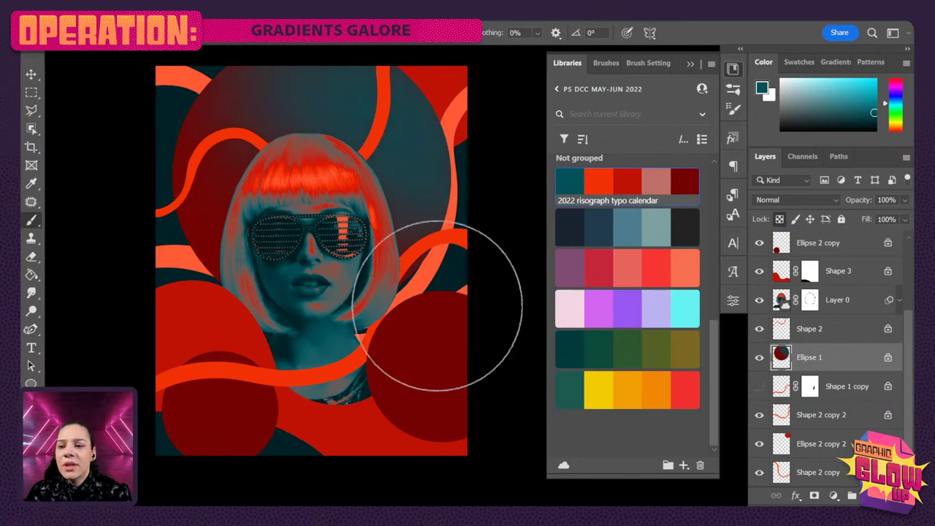
{"action": "left_click", "coordinate": [459, 210], "text": "alt"}
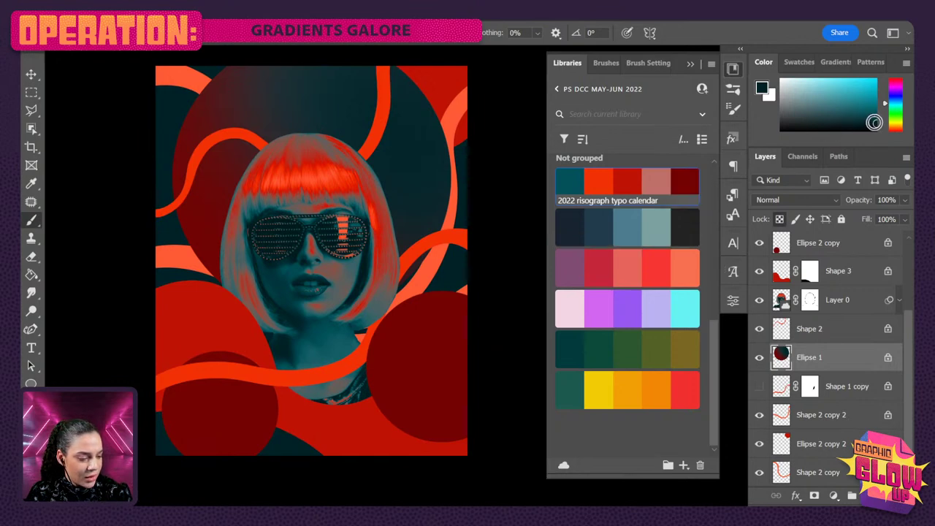
{"action": "left_click_drag", "start_coordinate": [876, 126], "coordinate": [887, 145]}
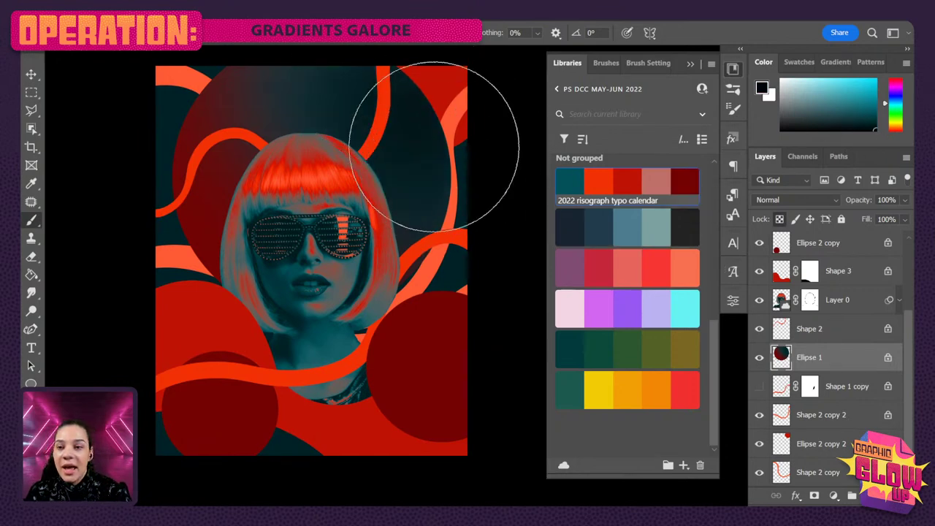
{"action": "mouse_move", "coordinate": [365, 91]}
{"action": "left_mouse_down"}
{"action": "mouse_move", "coordinate": [370, 52]}
{"action": "mouse_move", "coordinate": [409, 180]}
{"action": "mouse_move", "coordinate": [363, 91]}
{"action": "left_mouse_up"}
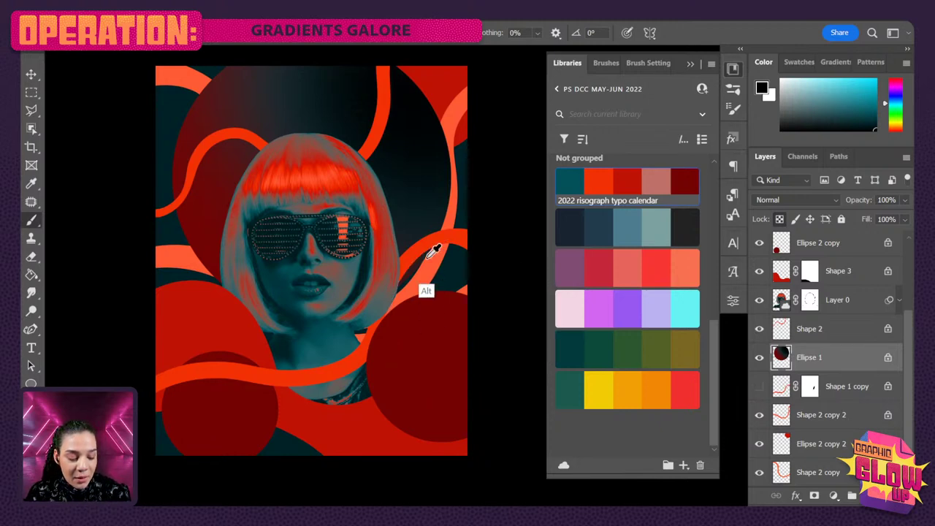
Add a soft orange-red glow left of the hair, then set black as paint colour.
{"action": "left_click", "coordinate": [447, 231], "text": "alt"}
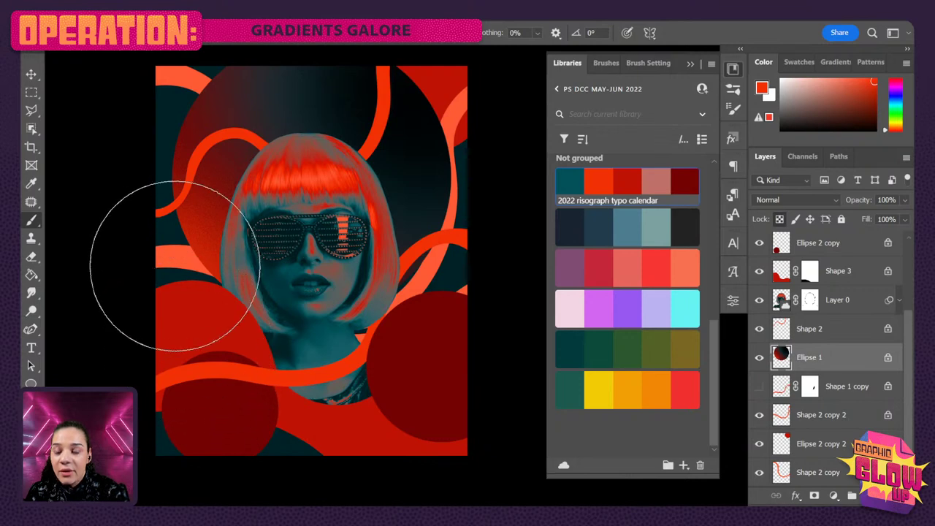
{"action": "left_click_drag", "start_coordinate": [157, 156], "coordinate": [230, 366]}
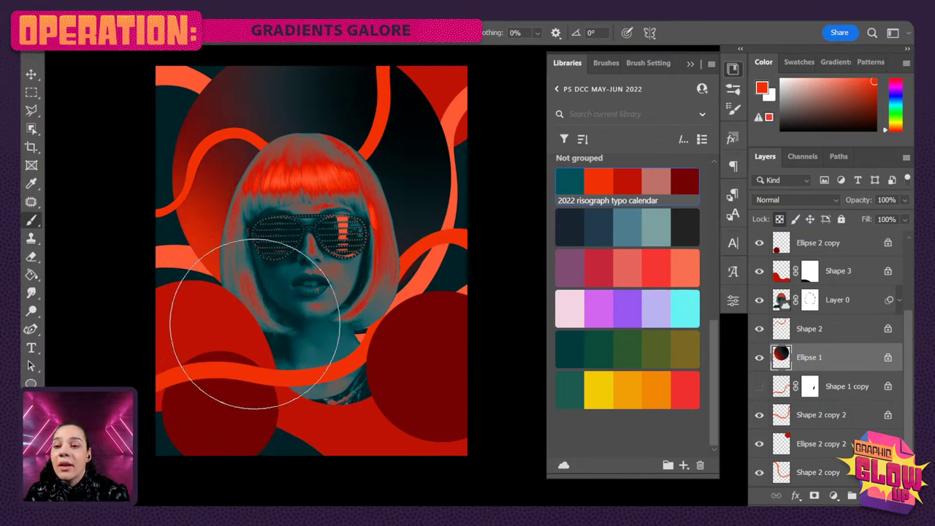
{"action": "left_click", "coordinate": [513, 197], "text": "alt"}
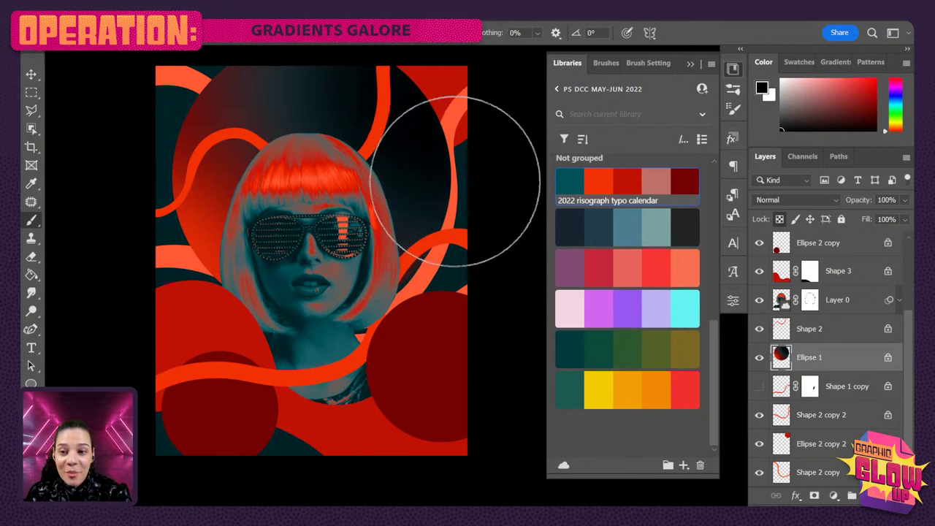
{"action": "key", "text": "p"}
{"action": "key", "text": "b"}
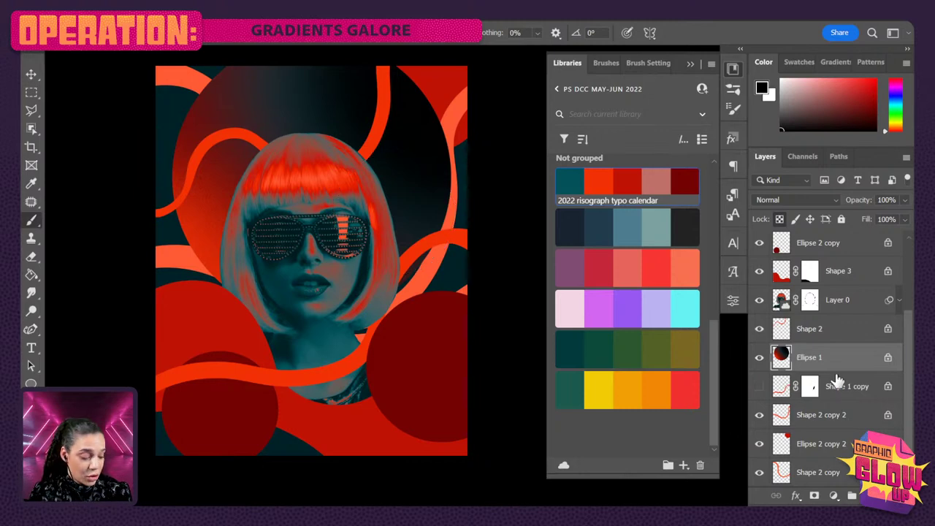
{"action": "left_click", "coordinate": [836, 249]}
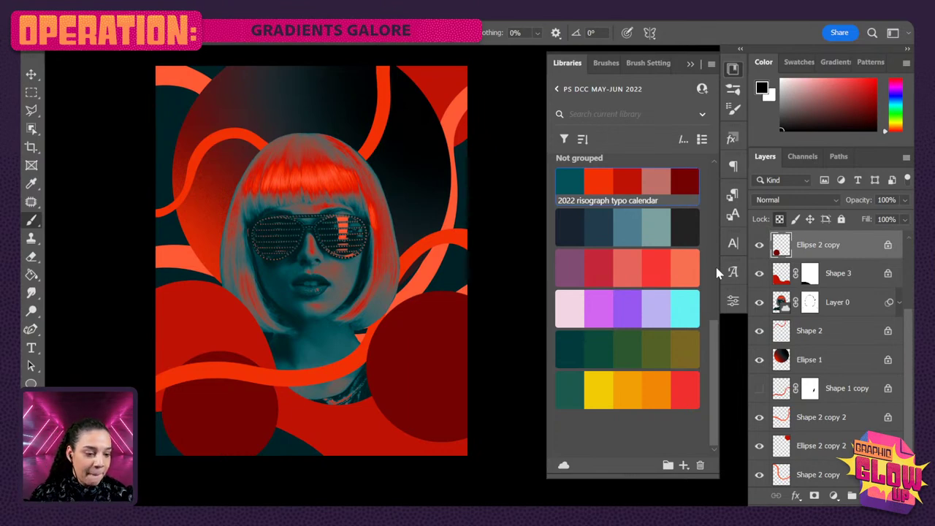
{"action": "scroll", "coordinate": [715, 264], "scroll_direction": "up", "scroll_amount": 2}
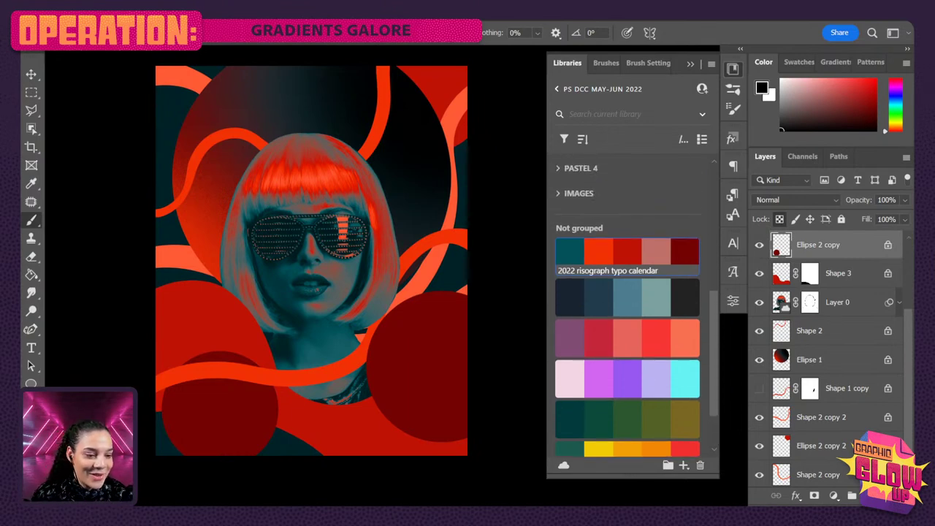
{"action": "scroll", "coordinate": [478, 219], "scroll_direction": "down", "scroll_amount": 1}
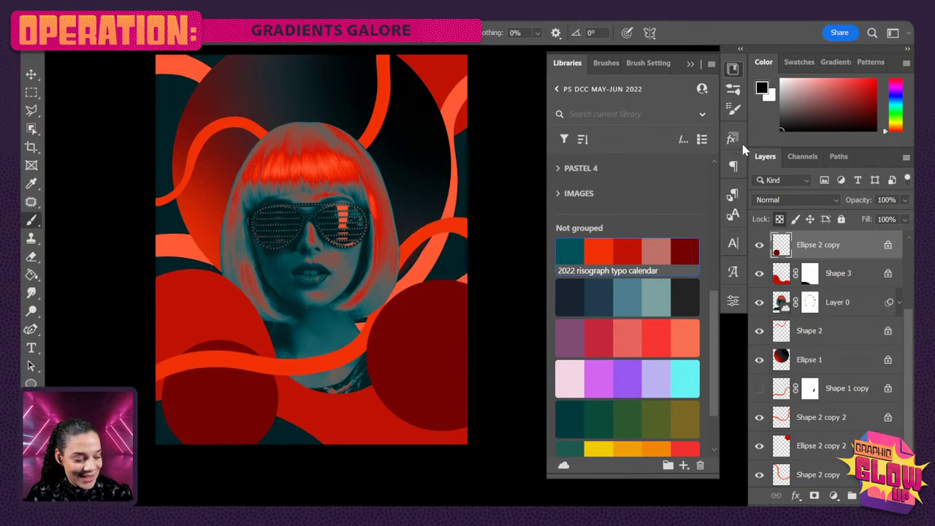
{"action": "left_click", "coordinate": [733, 69]}
{"action": "left_click", "coordinate": [734, 69]}
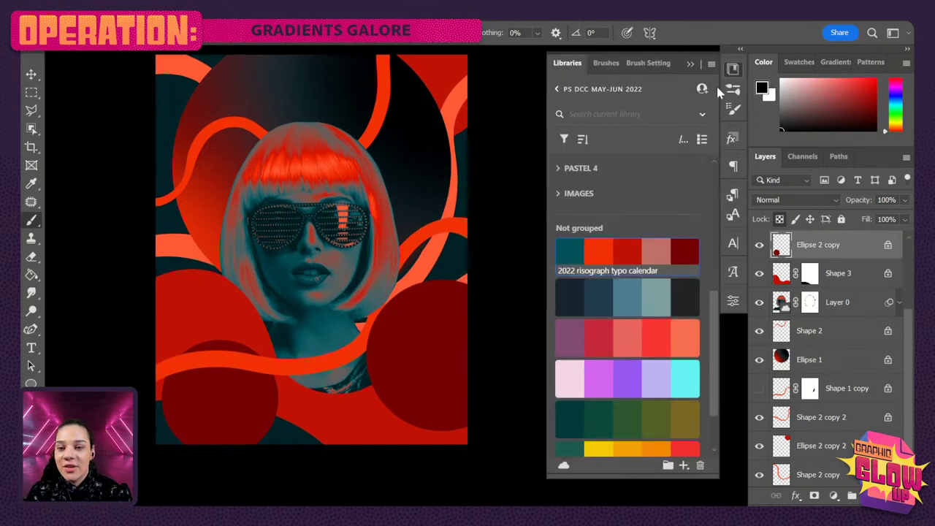
Fade the lower part of the Ellipse 2 circle into black and pick red theme swatches.
{"action": "left_click", "coordinate": [432, 358], "text": "ctrl"}
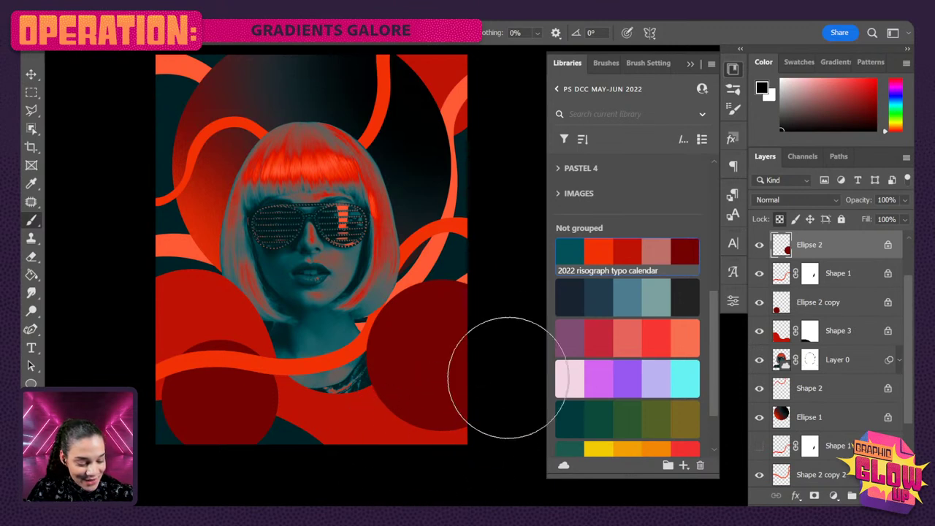
{"action": "mouse_move", "coordinate": [468, 384]}
{"action": "left_mouse_down"}
{"action": "mouse_move", "coordinate": [485, 365]}
{"action": "mouse_move", "coordinate": [442, 430]}
{"action": "mouse_move", "coordinate": [466, 393]}
{"action": "mouse_move", "coordinate": [472, 410]}
{"action": "mouse_move", "coordinate": [429, 411]}
{"action": "mouse_move", "coordinate": [495, 358]}
{"action": "left_mouse_up"}
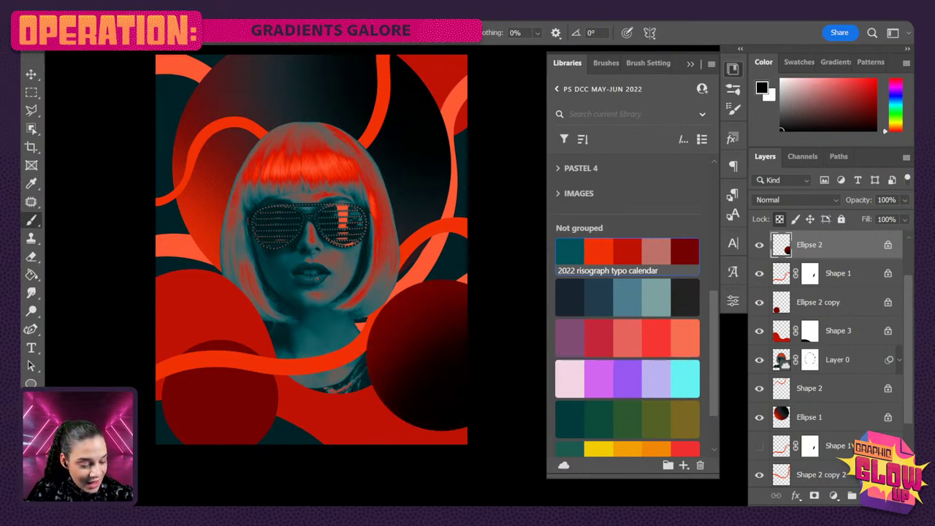
{"action": "left_click", "coordinate": [423, 339], "text": "alt"}
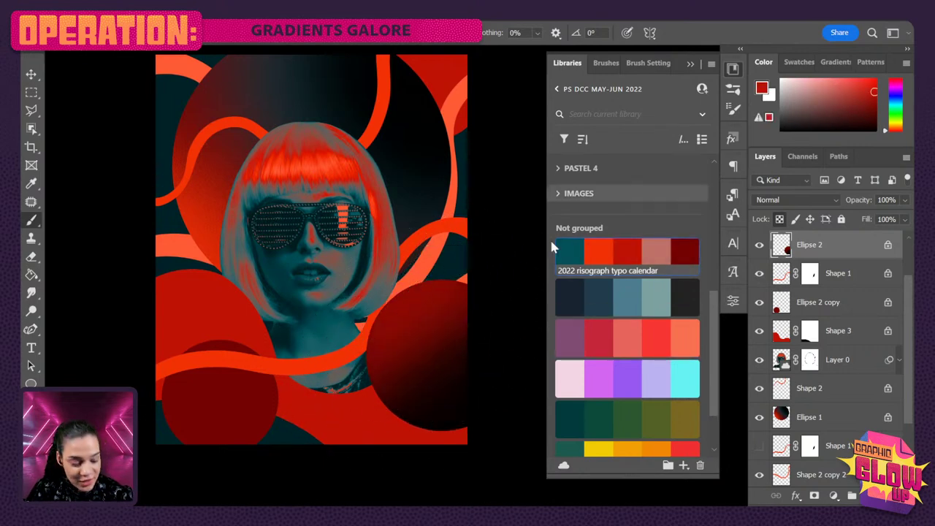
{"action": "left_click", "coordinate": [598, 250]}
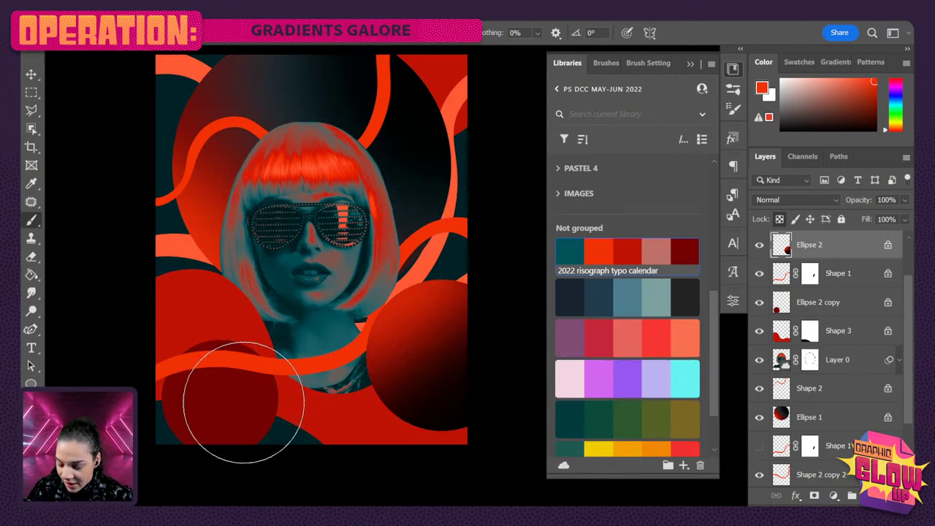
{"action": "key", "text": "v"}
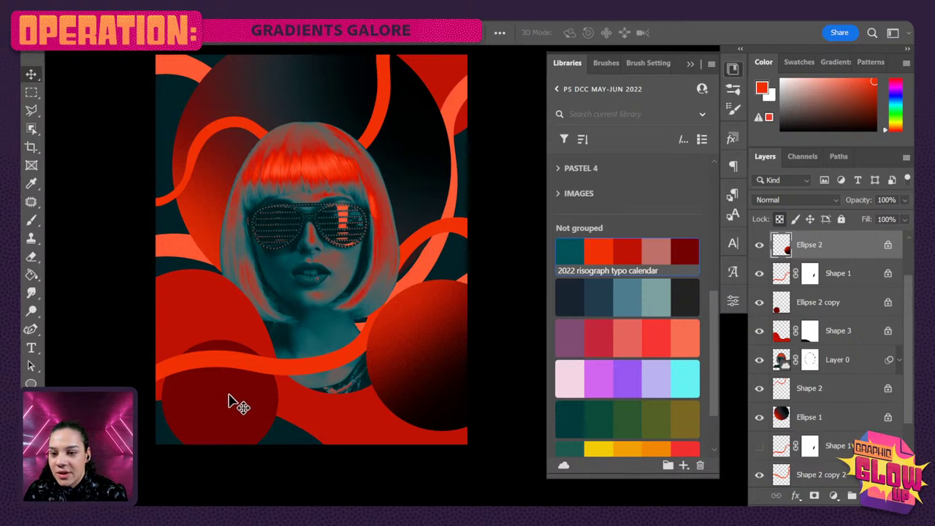
{"action": "left_click", "coordinate": [228, 410], "text": "ctrl"}
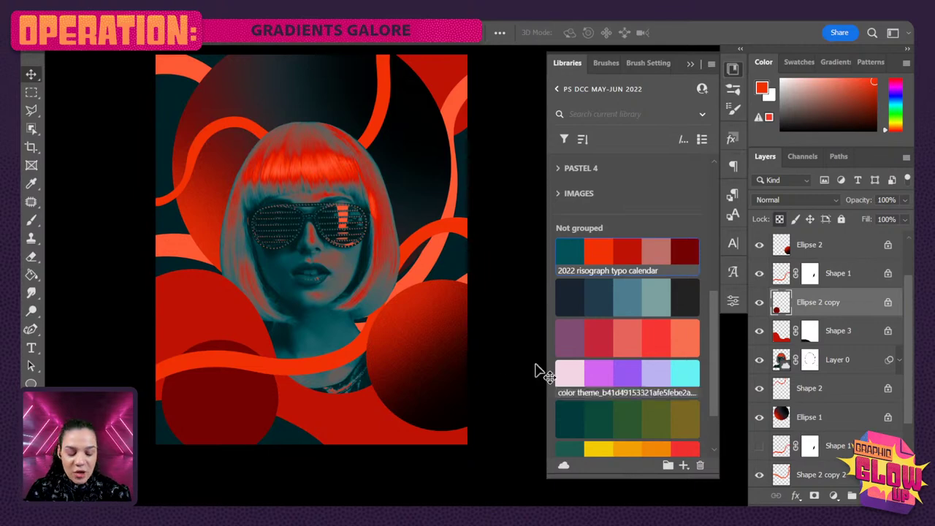
Darken the bottom-left circle on Ellipse 2 copy with dark strokes, then pick the dark teal swatch.
{"action": "key", "text": "b"}
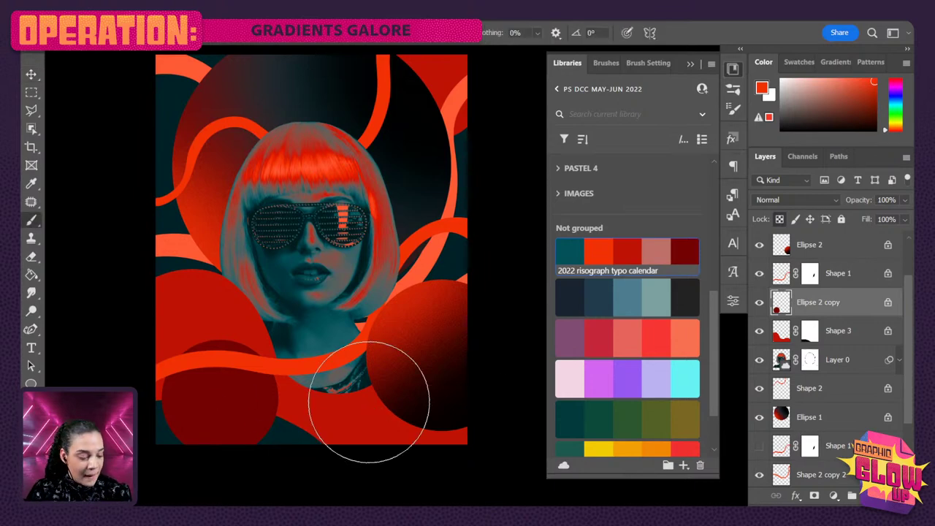
{"action": "left_click", "coordinate": [561, 293]}
{"action": "mouse_move", "coordinate": [209, 365]}
{"action": "left_mouse_down"}
{"action": "mouse_move", "coordinate": [239, 412]}
{"action": "mouse_move", "coordinate": [202, 441]}
{"action": "mouse_move", "coordinate": [216, 355]}
{"action": "mouse_move", "coordinate": [281, 363]}
{"action": "left_mouse_up"}
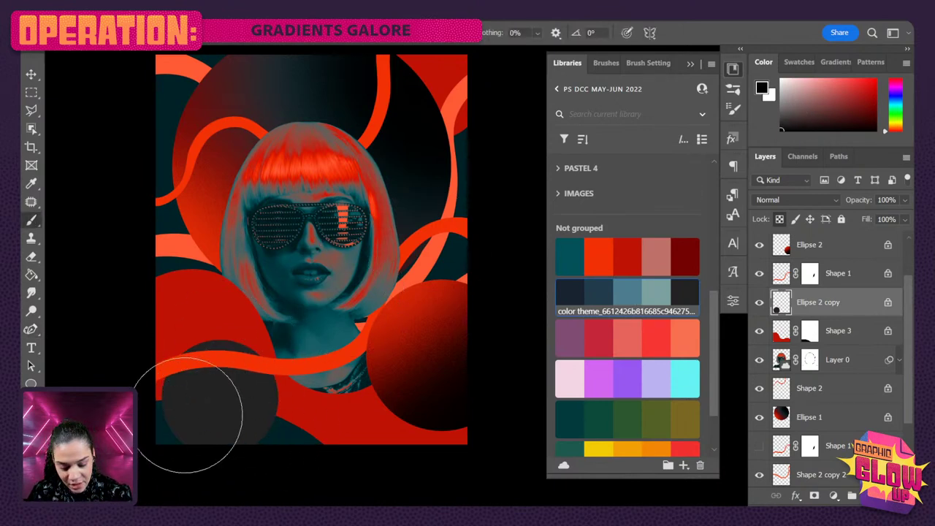
{"action": "mouse_move", "coordinate": [188, 414]}
{"action": "left_mouse_down"}
{"action": "mouse_move", "coordinate": [241, 425]}
{"action": "mouse_move", "coordinate": [167, 388]}
{"action": "mouse_move", "coordinate": [253, 459]}
{"action": "mouse_move", "coordinate": [193, 444]}
{"action": "mouse_move", "coordinate": [172, 347]}
{"action": "mouse_move", "coordinate": [225, 455]}
{"action": "mouse_move", "coordinate": [178, 352]}
{"action": "mouse_move", "coordinate": [178, 420]}
{"action": "mouse_move", "coordinate": [217, 345]}
{"action": "mouse_move", "coordinate": [177, 401]}
{"action": "mouse_move", "coordinate": [253, 408]}
{"action": "left_mouse_up"}
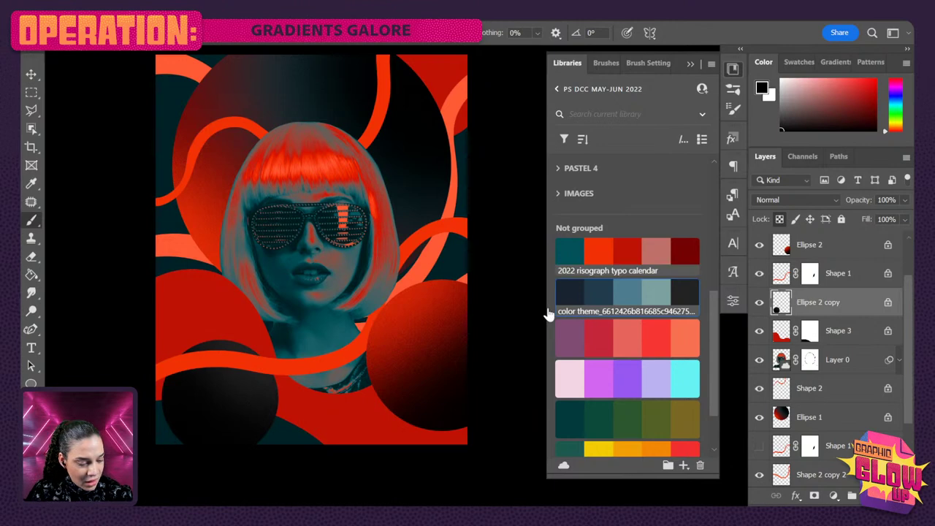
{"action": "left_click", "coordinate": [569, 250]}
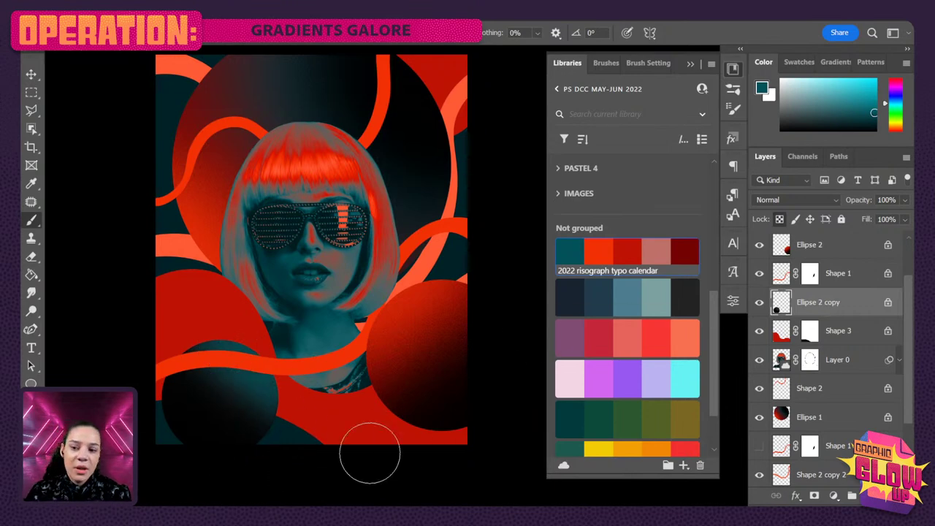
{"action": "key", "text": "v"}
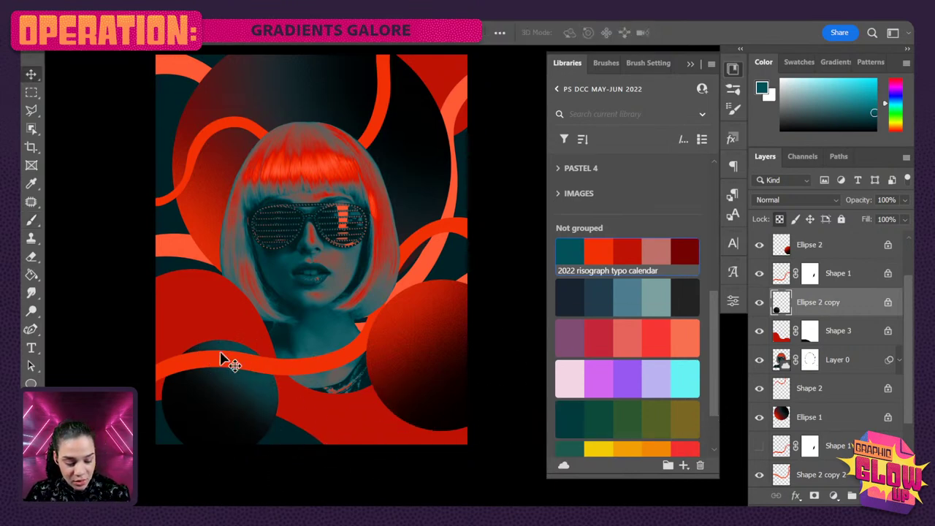
{"action": "left_click", "coordinate": [207, 312]}
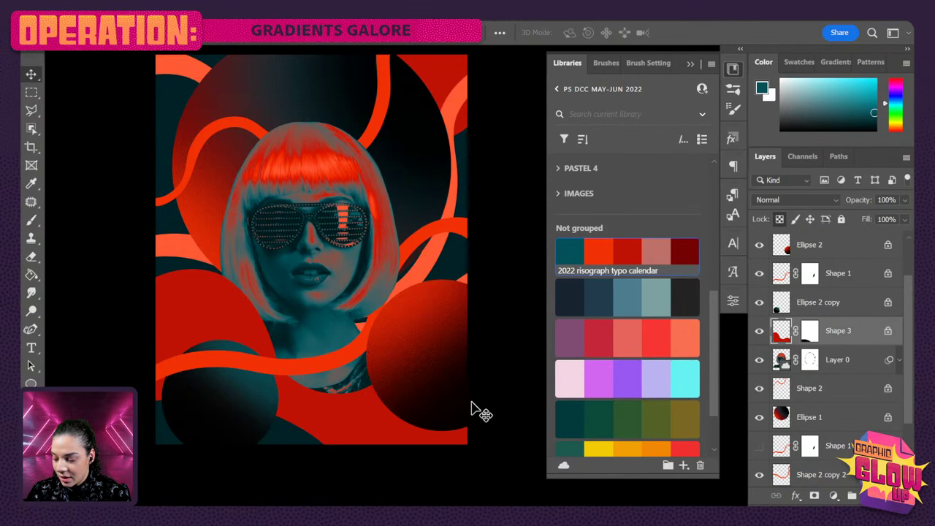
Paint dark red shading over the lower circles on Shape 3, then use a smaller brush in black.
{"action": "key", "text": "b"}
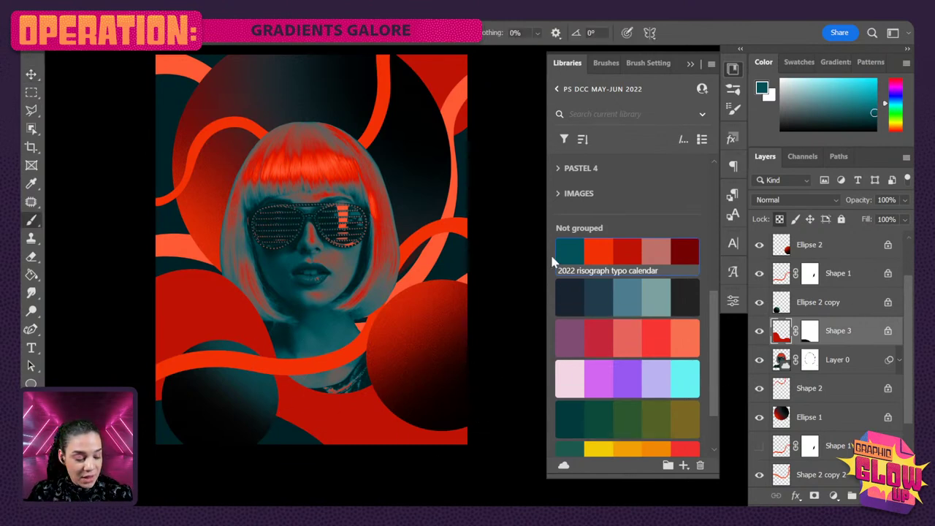
{"action": "left_click", "coordinate": [530, 334], "text": "alt"}
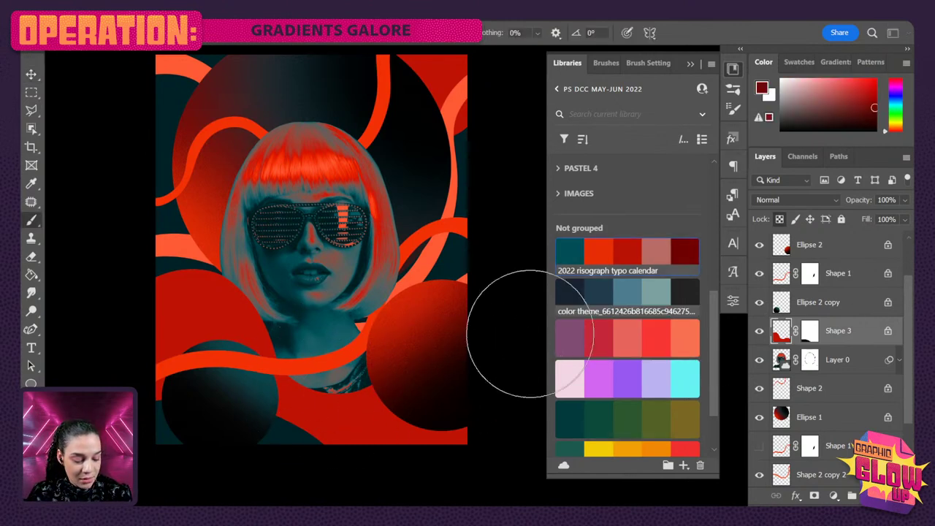
{"action": "mouse_move", "coordinate": [444, 390]}
{"action": "left_mouse_down"}
{"action": "mouse_move", "coordinate": [202, 428]}
{"action": "mouse_move", "coordinate": [328, 428]}
{"action": "mouse_move", "coordinate": [301, 404]}
{"action": "left_mouse_up"}
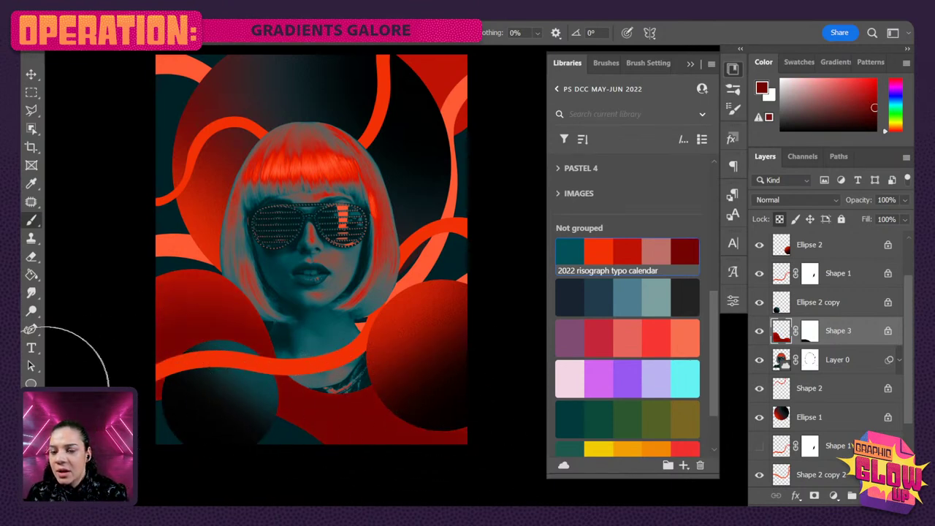
{"action": "left_click", "coordinate": [869, 107]}
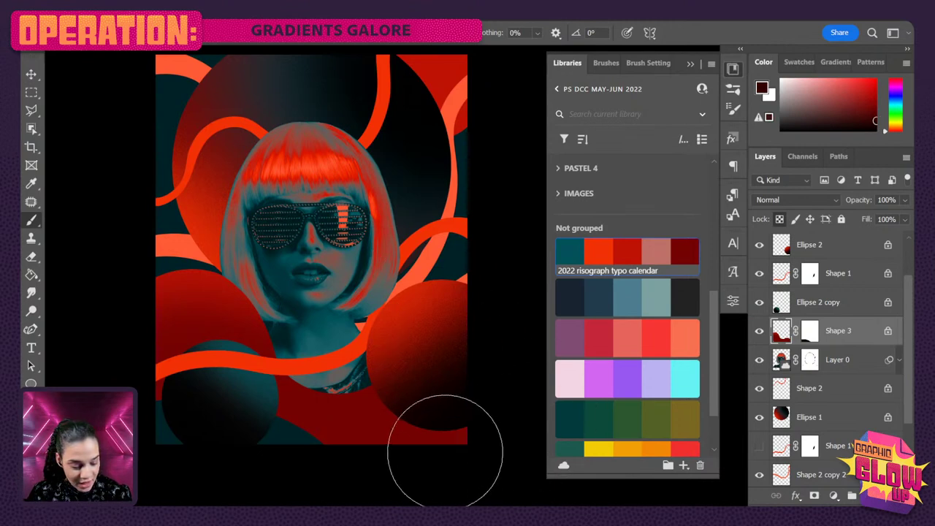
{"action": "key", "text": "bracketleft"}
{"action": "key", "text": "bracketleft"}
{"action": "key", "text": "bracketleft"}
{"action": "key", "text": "bracketleft"}
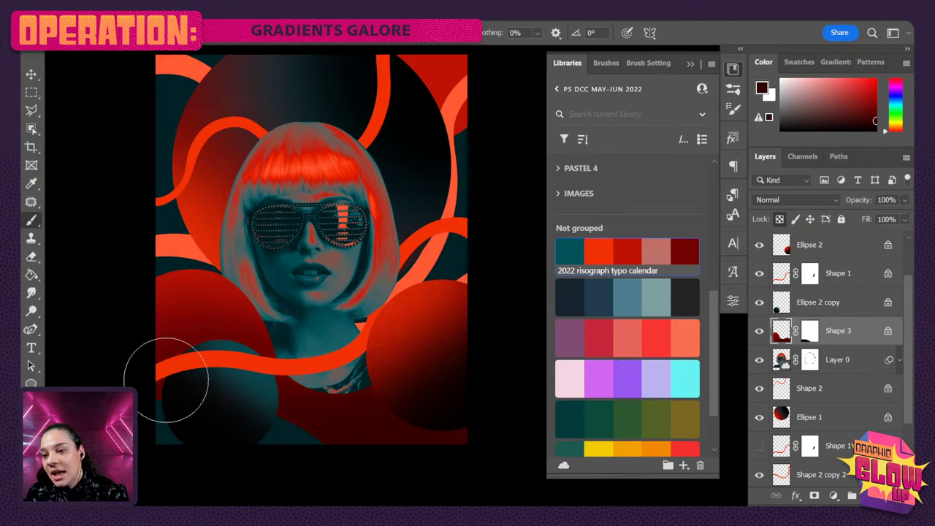
{"action": "left_click", "coordinate": [877, 133]}
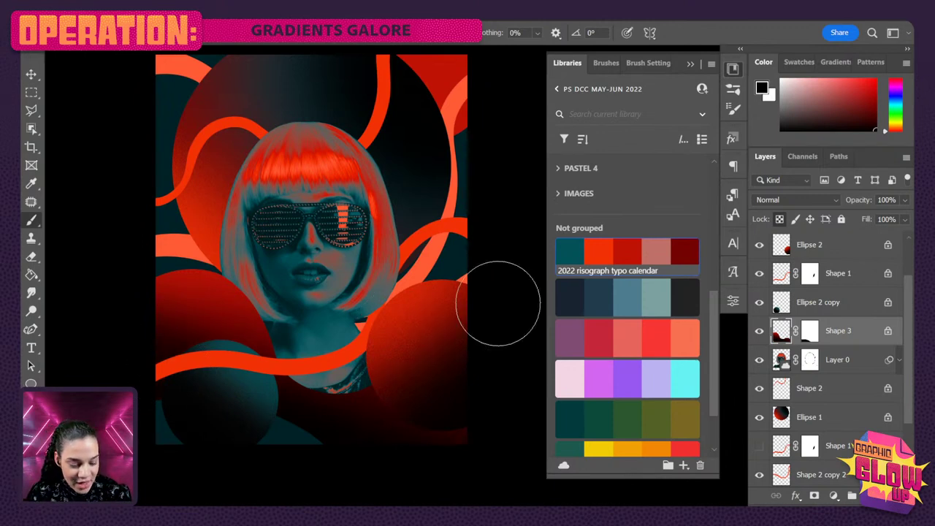
{"action": "mouse_move", "coordinate": [380, 304]}
{"action": "left_mouse_down"}
{"action": "mouse_move", "coordinate": [377, 335]}
{"action": "mouse_move", "coordinate": [399, 333]}
{"action": "left_mouse_up"}
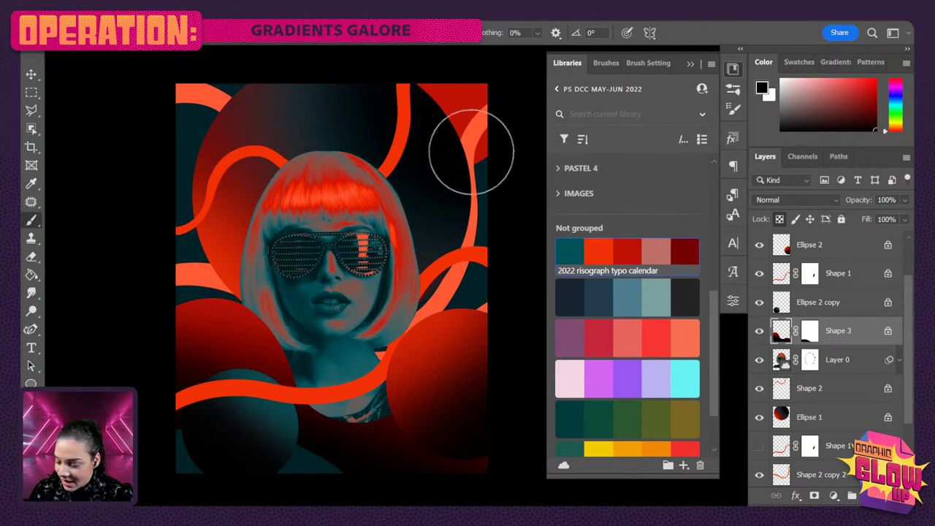
Repaint the small top-right red circle (Ellipse 2 copy 2) with the dark teal Libraries swatch.
{"action": "key", "text": "v"}
{"action": "left_click", "coordinate": [469, 113]}
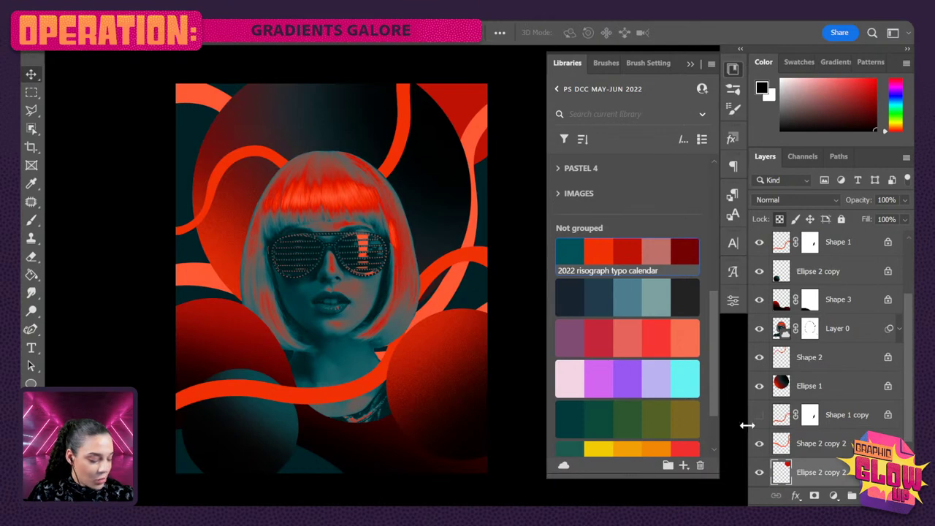
{"action": "key", "text": "b"}
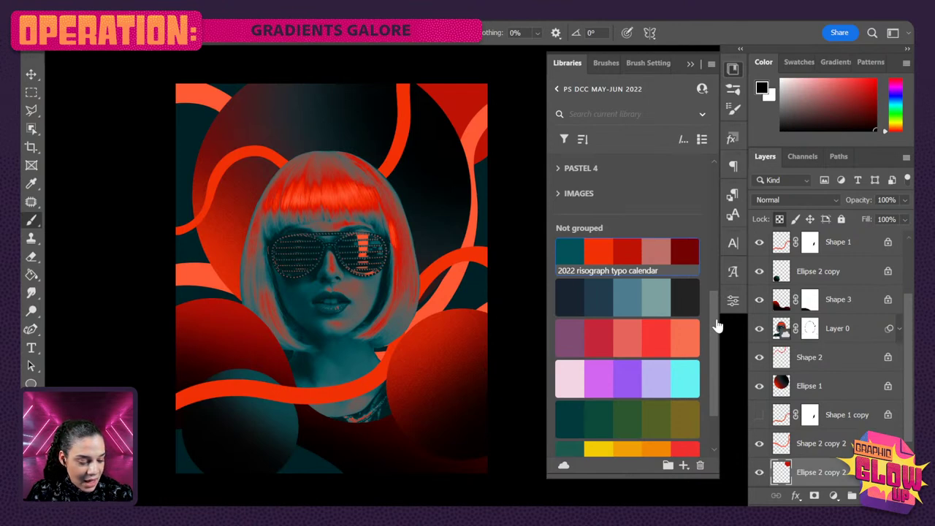
{"action": "left_click", "coordinate": [569, 251]}
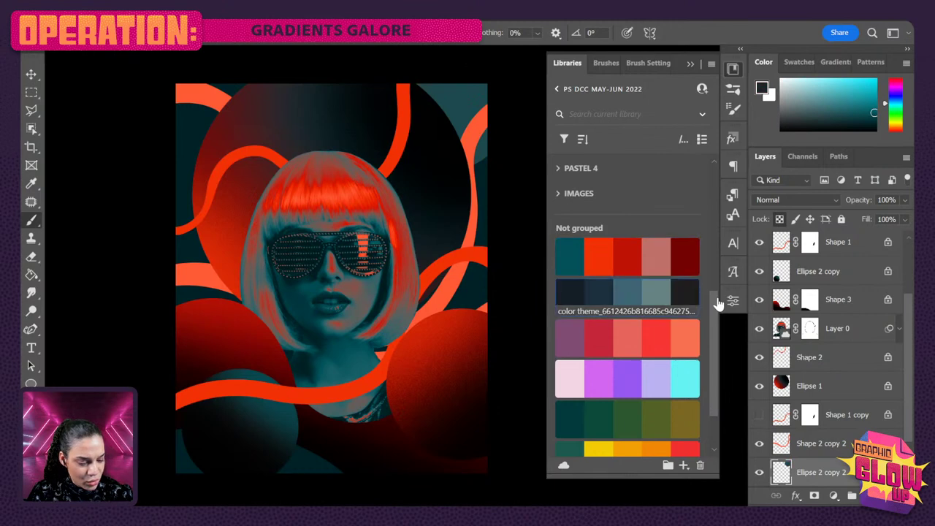
{"action": "left_click", "coordinate": [685, 291]}
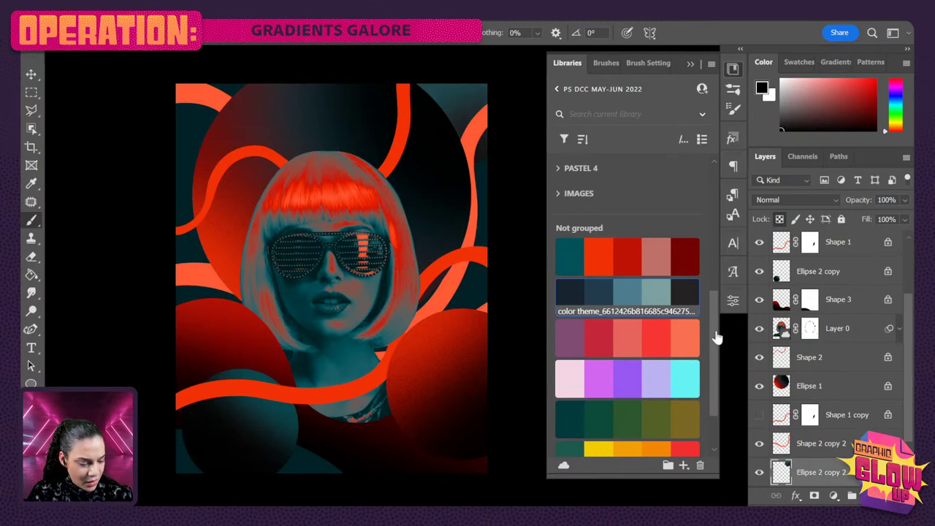
{"action": "left_click", "coordinate": [569, 250]}
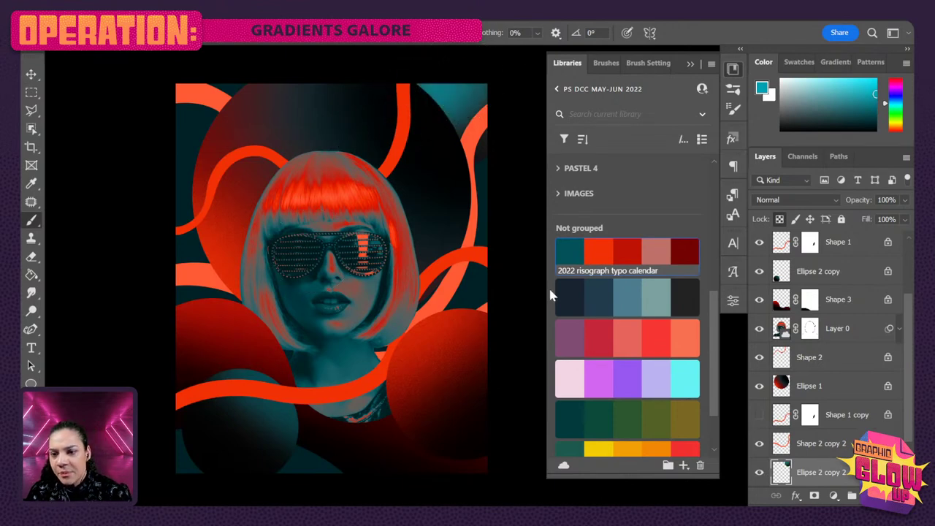
{"action": "left_click", "coordinate": [402, 145], "text": "ctrl"}
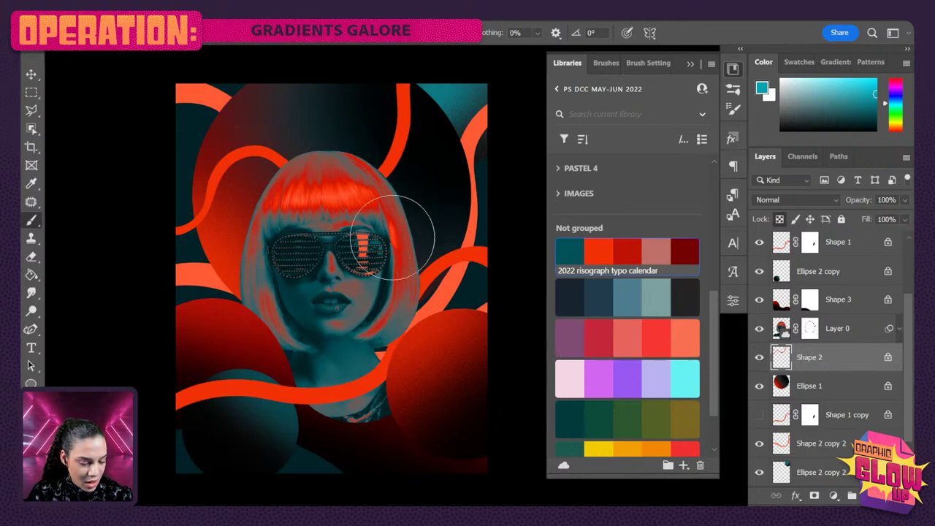
Brush dark red shading over the upper-left and top-centre ribbons on Shape 2.
{"action": "key", "text": "alt"}
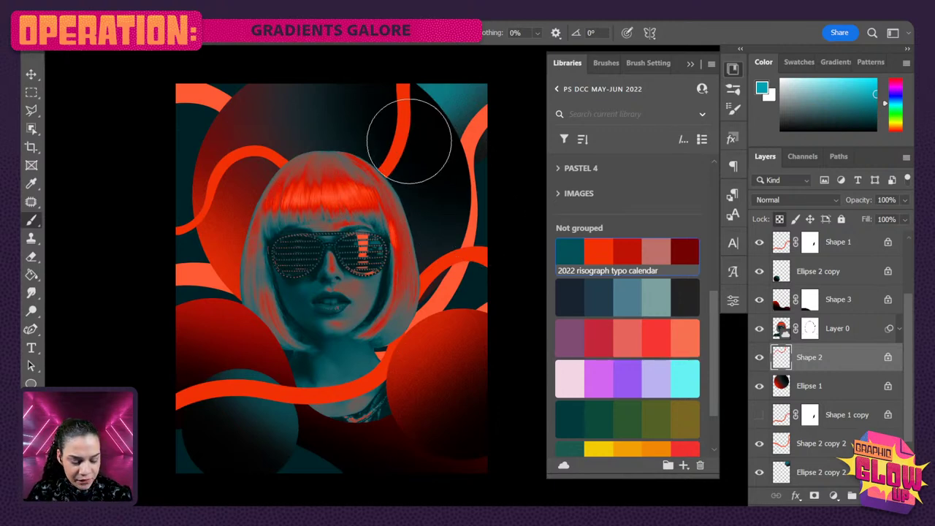
{"action": "key", "text": "ctrl"}
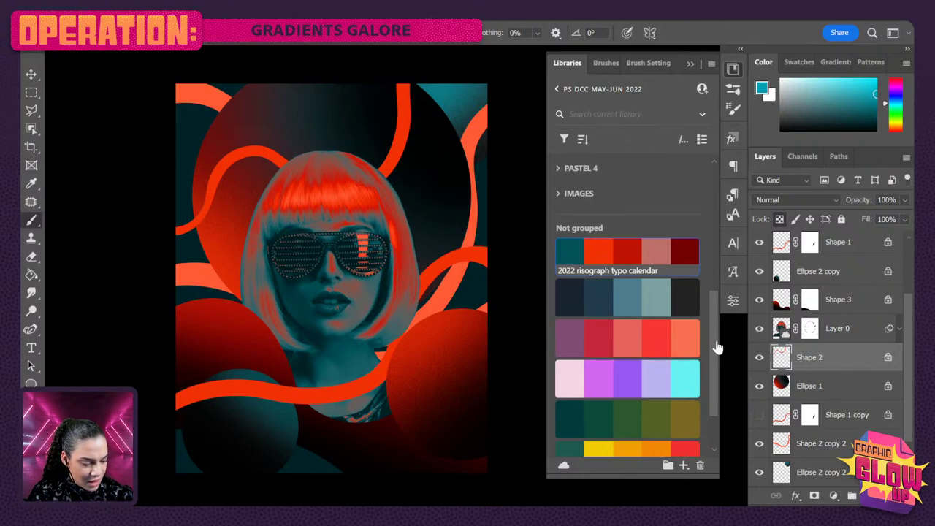
{"action": "left_click", "coordinate": [685, 251]}
{"action": "mouse_move", "coordinate": [290, 214]}
{"action": "left_mouse_down"}
{"action": "mouse_move", "coordinate": [412, 91]}
{"action": "mouse_move", "coordinate": [364, 181]}
{"action": "mouse_move", "coordinate": [230, 173]}
{"action": "mouse_move", "coordinate": [135, 278]}
{"action": "mouse_move", "coordinate": [359, 166]}
{"action": "mouse_move", "coordinate": [146, 256]}
{"action": "mouse_move", "coordinate": [408, 128]}
{"action": "left_mouse_up"}
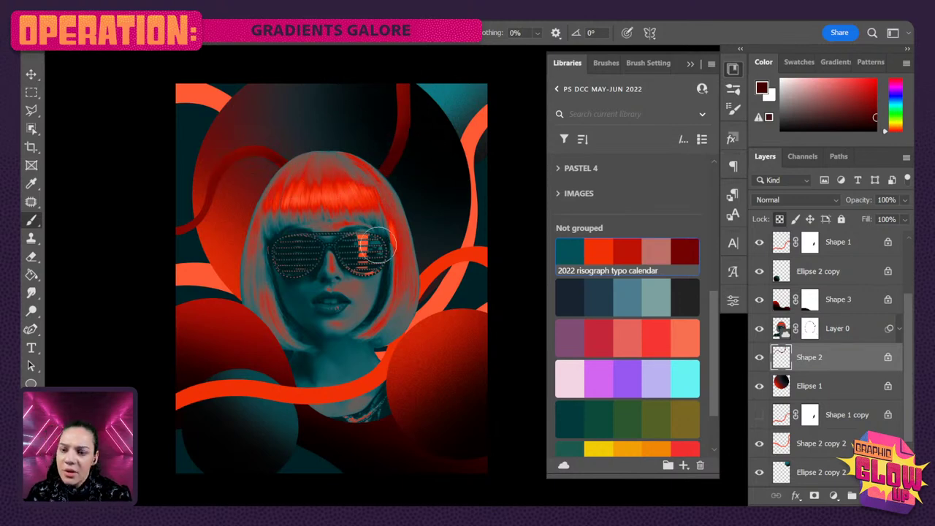
{"action": "left_click", "coordinate": [598, 252]}
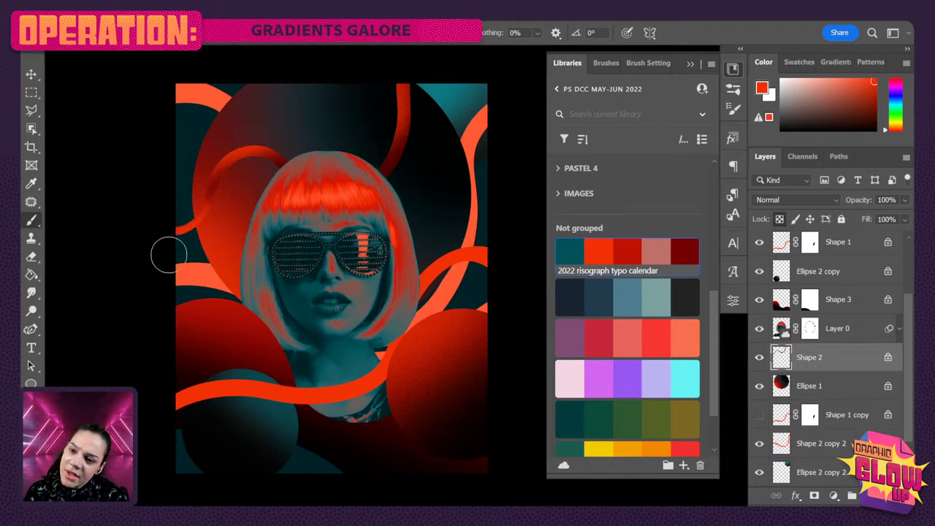
{"action": "key", "text": "ctrl"}
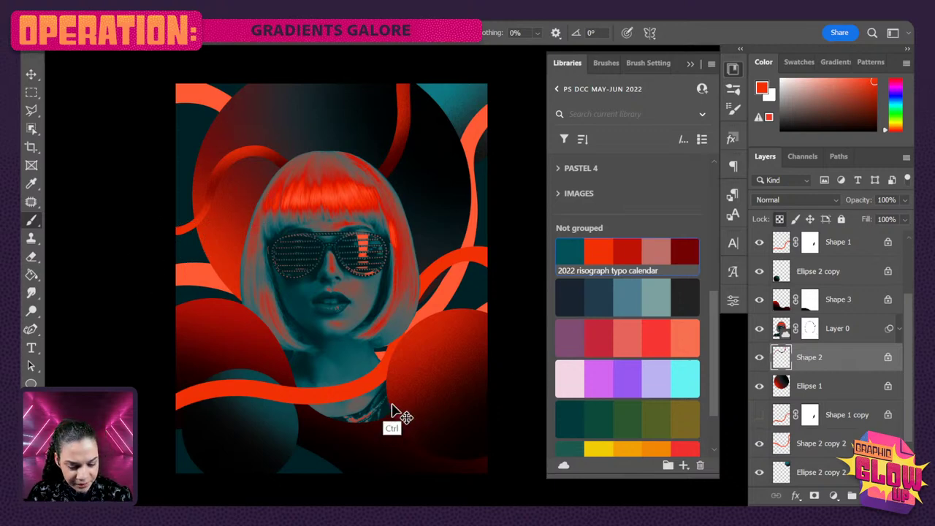
{"action": "left_click_drag", "start_coordinate": [210, 243], "coordinate": [209, 245]}
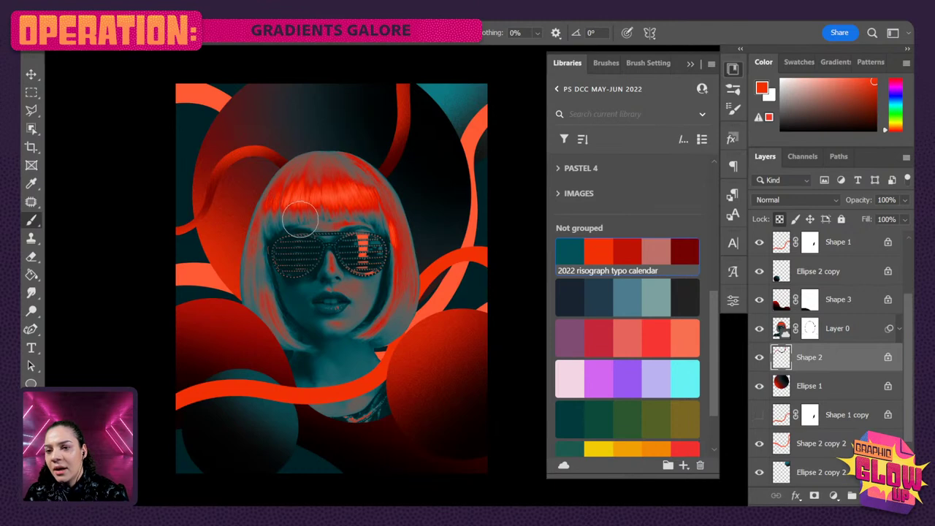
{"action": "left_click", "coordinate": [199, 102], "text": "ctrl"}
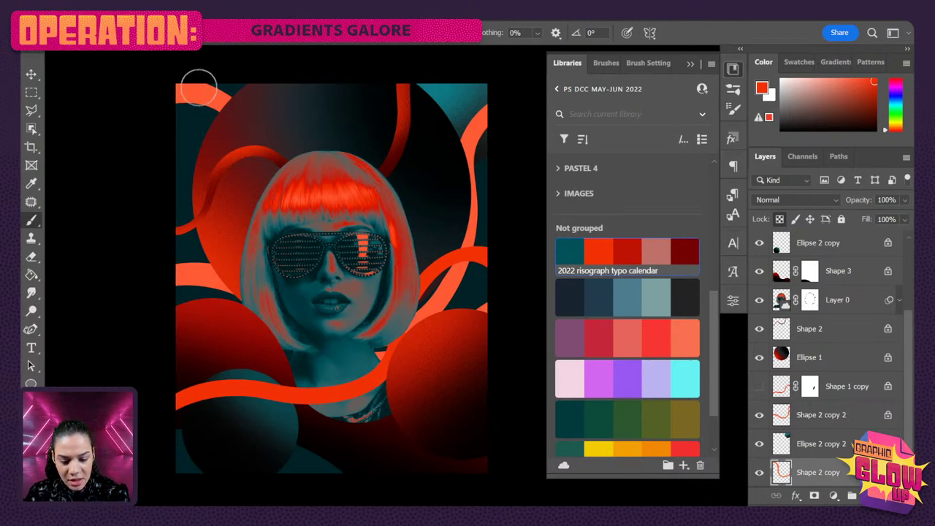
Paint dark teal over the top-left orange arc and dark red over the top-left corner.
{"action": "left_click", "coordinate": [684, 251]}
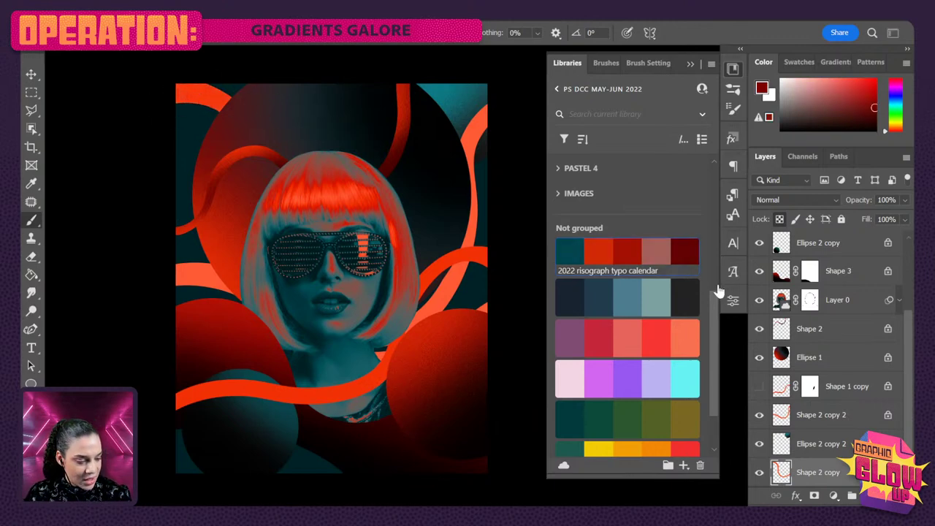
{"action": "key", "text": "alt"}
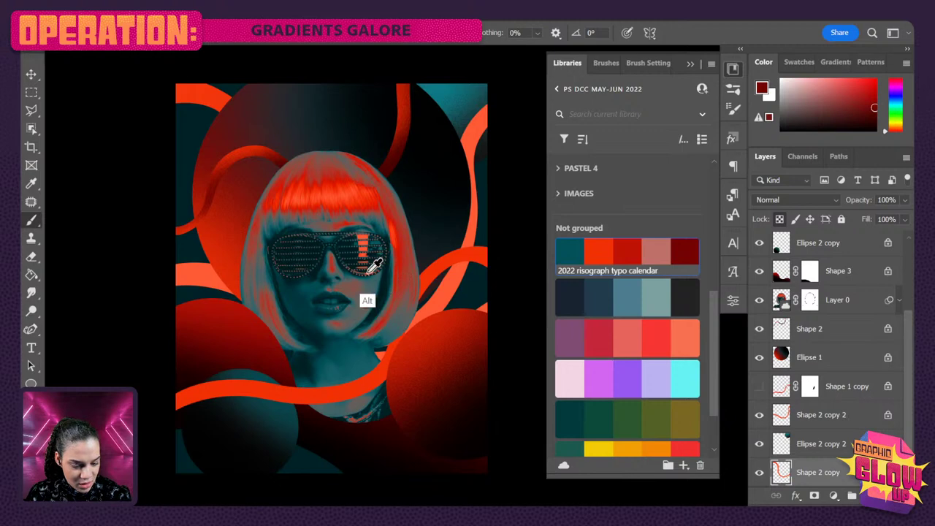
{"action": "left_click", "coordinate": [233, 119], "text": "alt"}
{"action": "mouse_move", "coordinate": [163, 87]}
{"action": "left_mouse_down"}
{"action": "mouse_move", "coordinate": [276, 125]}
{"action": "mouse_move", "coordinate": [183, 82]}
{"action": "mouse_move", "coordinate": [258, 125]}
{"action": "mouse_move", "coordinate": [221, 109]}
{"action": "left_mouse_up"}
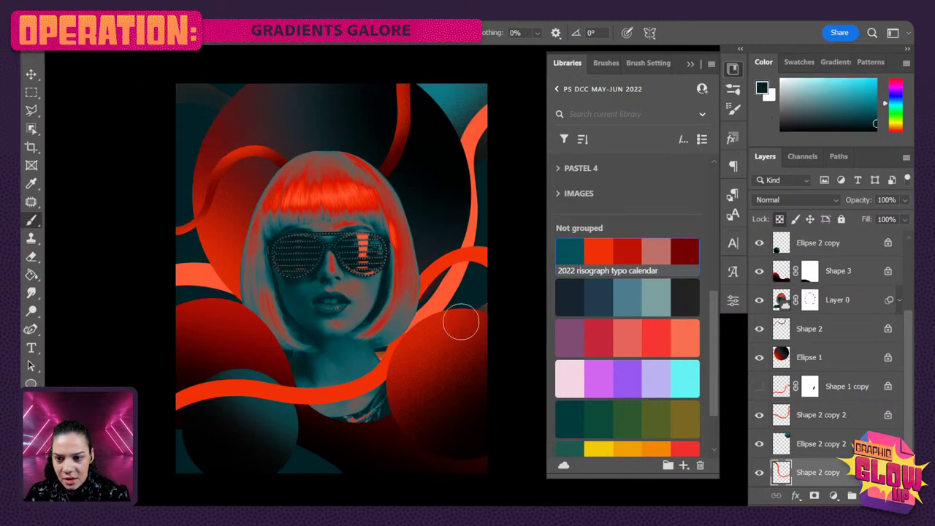
{"action": "left_click", "coordinate": [895, 130]}
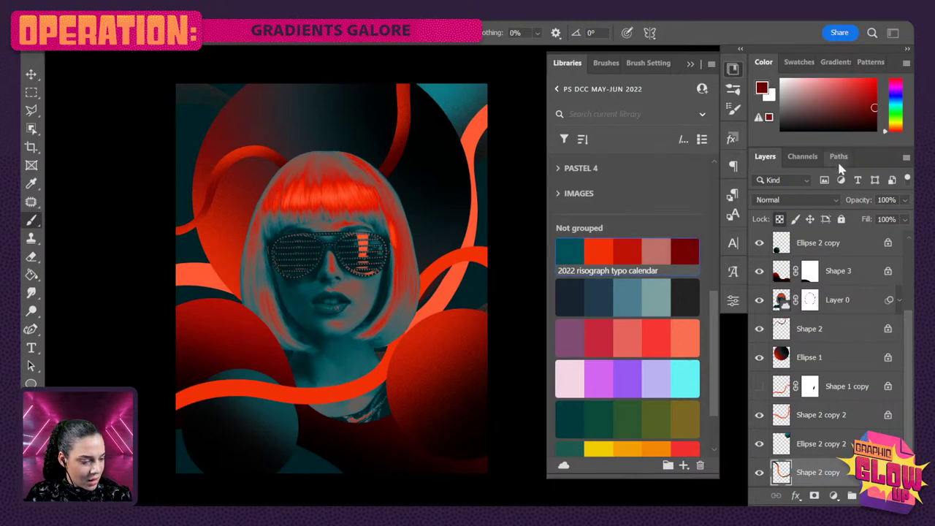
{"action": "mouse_move", "coordinate": [189, 101]}
{"action": "left_mouse_down"}
{"action": "mouse_move", "coordinate": [223, 120]}
{"action": "mouse_move", "coordinate": [170, 107]}
{"action": "mouse_move", "coordinate": [233, 125]}
{"action": "mouse_move", "coordinate": [153, 110]}
{"action": "mouse_move", "coordinate": [215, 130]}
{"action": "mouse_move", "coordinate": [162, 108]}
{"action": "mouse_move", "coordinate": [194, 124]}
{"action": "left_mouse_up"}
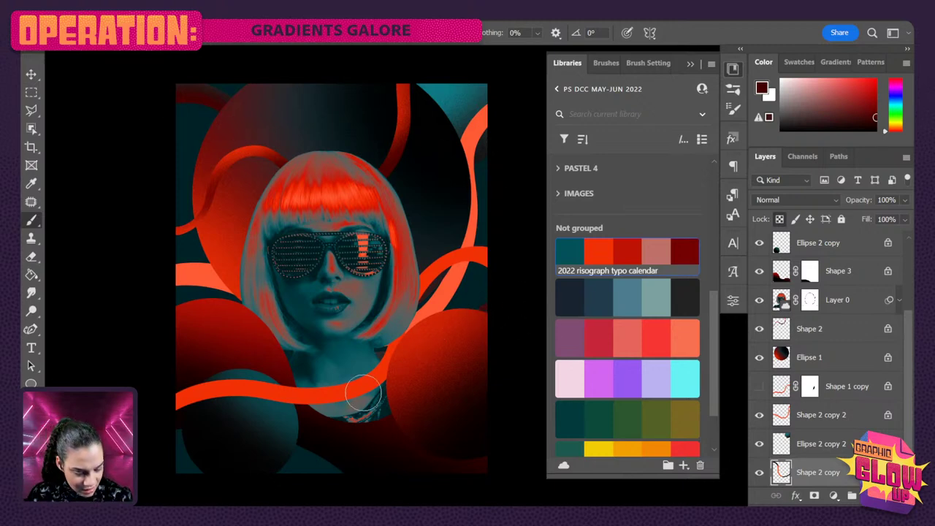
On Shape 2 copy 2, darken the right-edge ribbon and paint a teal band across the lower-left ball.
{"action": "left_click", "coordinate": [627, 252]}
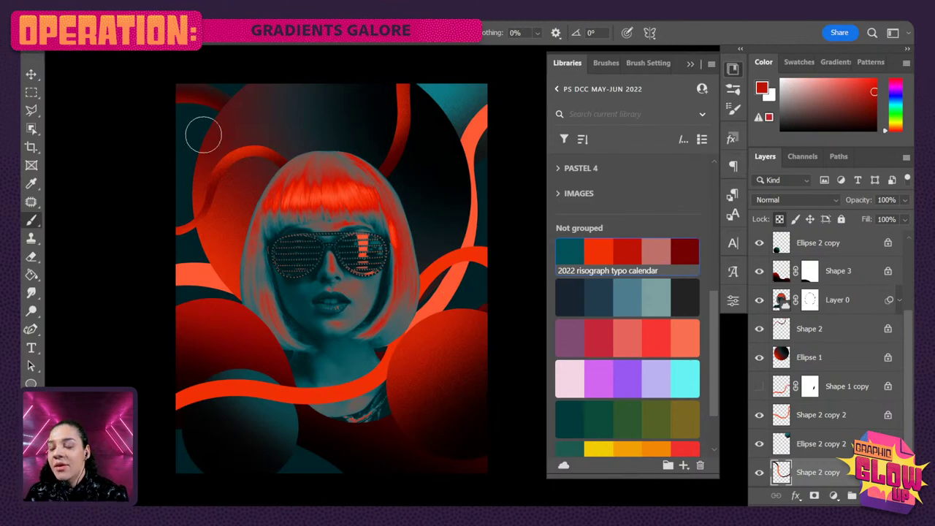
{"action": "left_click", "coordinate": [451, 305], "text": "ctrl"}
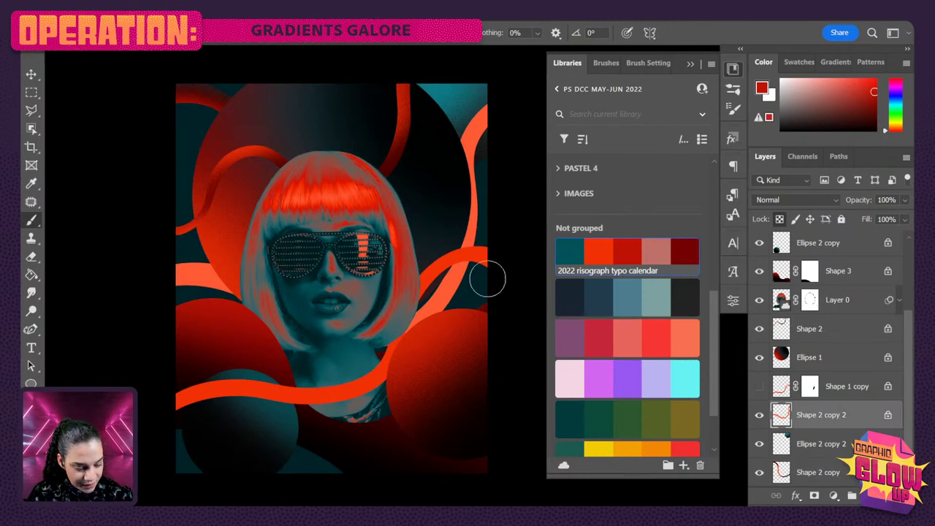
{"action": "left_click_drag", "start_coordinate": [490, 107], "coordinate": [432, 321]}
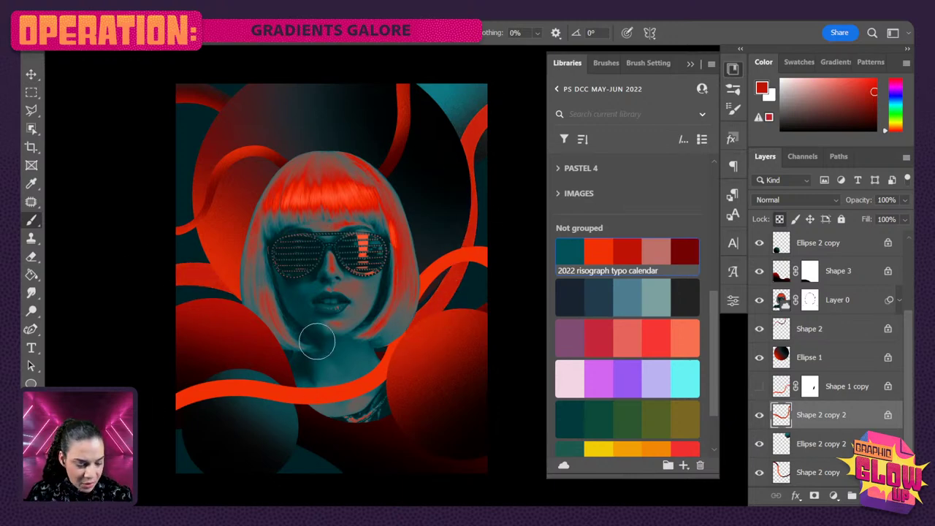
{"action": "left_click", "coordinate": [570, 251]}
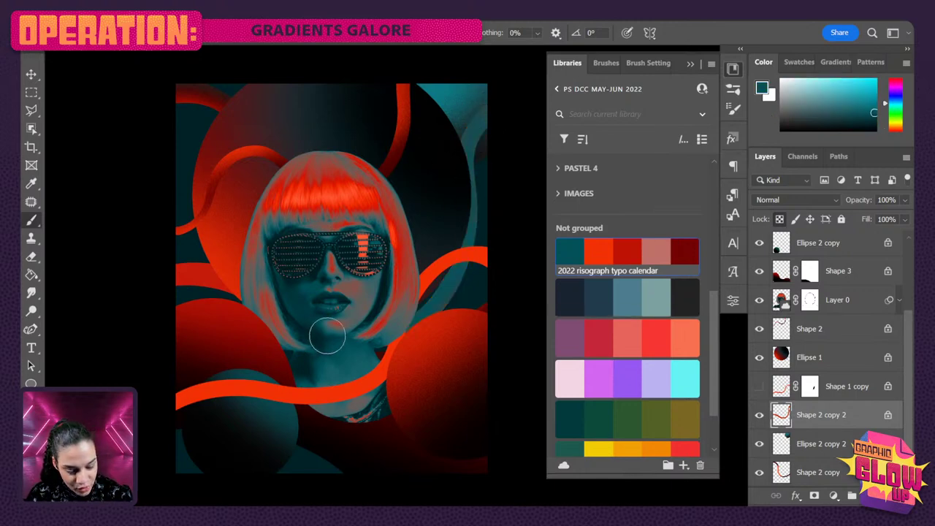
{"action": "left_click_drag", "start_coordinate": [252, 270], "coordinate": [165, 271]}
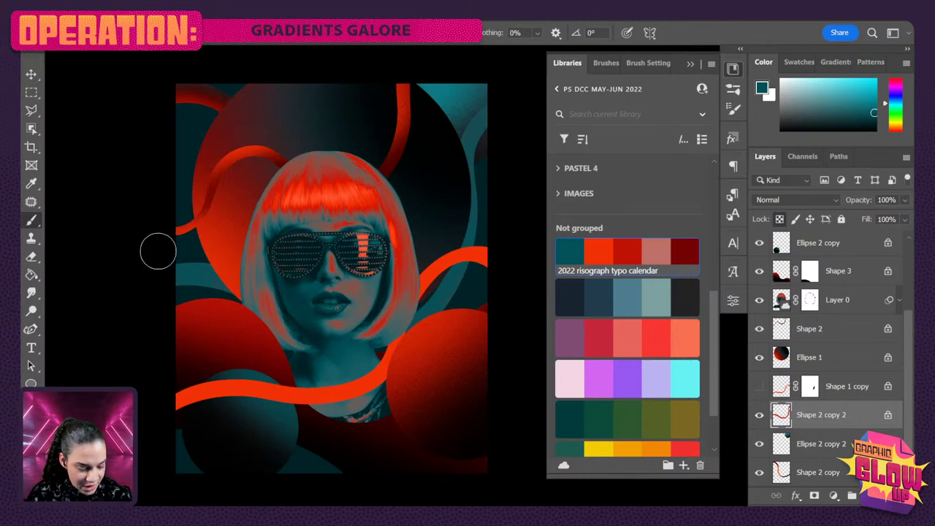
{"action": "left_click", "coordinate": [685, 292]}
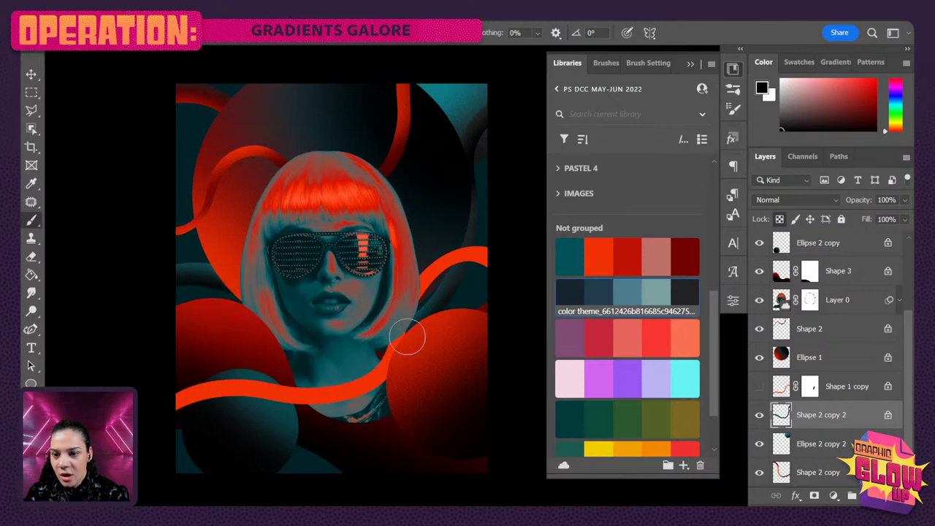
{"action": "left_click", "coordinate": [369, 401], "text": "ctrl"}
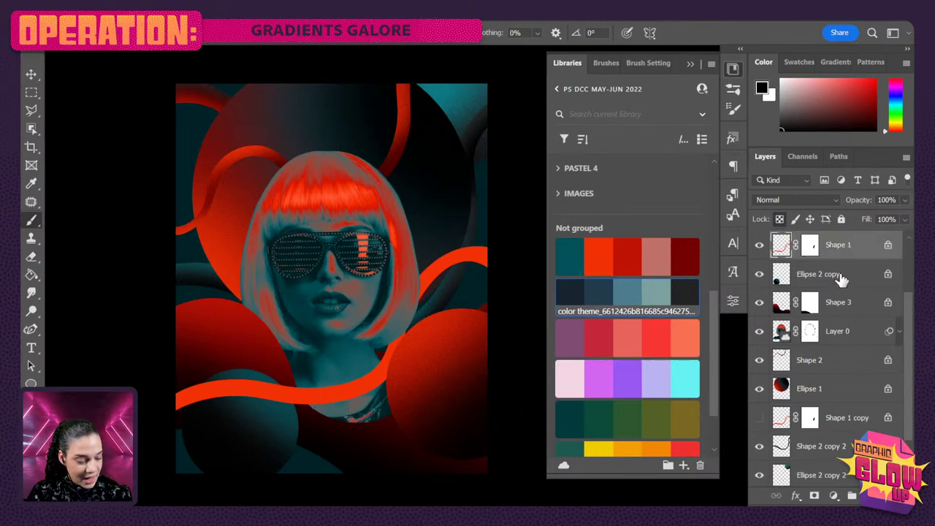
Shade the Shape 1 ribbon below the face with dark red and red-orange, deepening its shadow.
{"action": "left_click", "coordinate": [684, 251]}
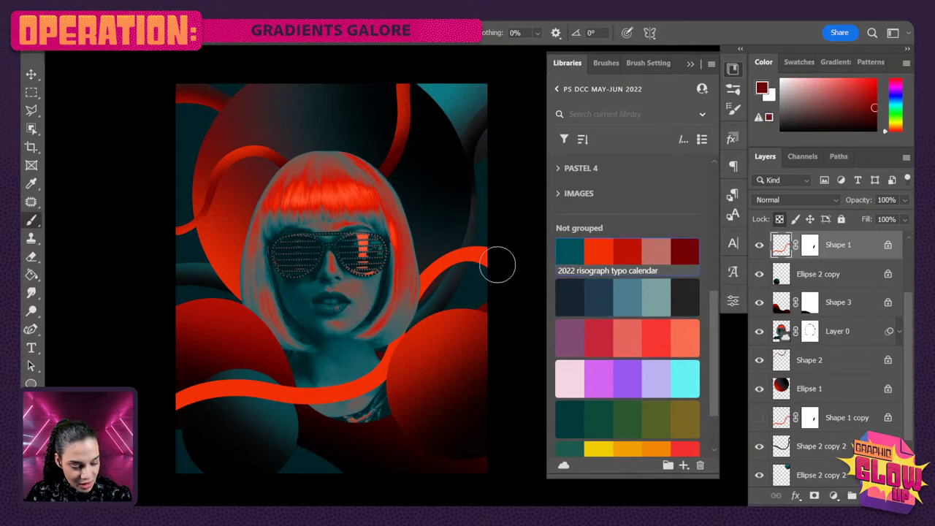
{"action": "left_click_drag", "start_coordinate": [306, 411], "coordinate": [344, 398]}
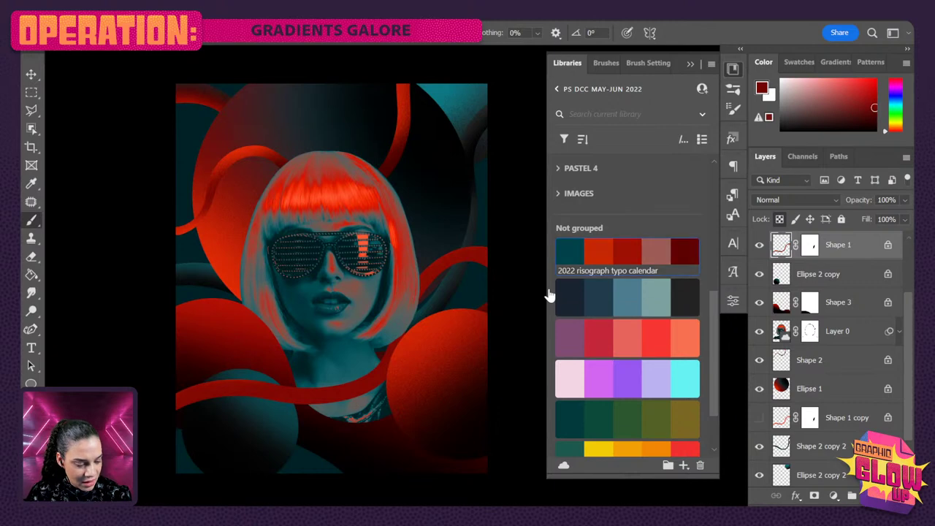
{"action": "left_click", "coordinate": [599, 252]}
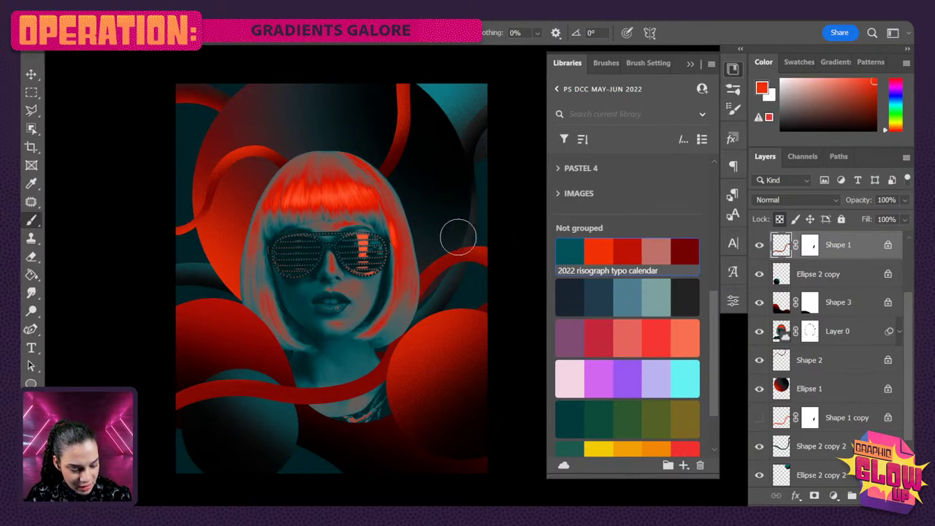
{"action": "mouse_move", "coordinate": [372, 349]}
{"action": "left_mouse_down"}
{"action": "mouse_move", "coordinate": [286, 387]}
{"action": "mouse_move", "coordinate": [371, 368]}
{"action": "mouse_move", "coordinate": [190, 388]}
{"action": "left_mouse_up"}
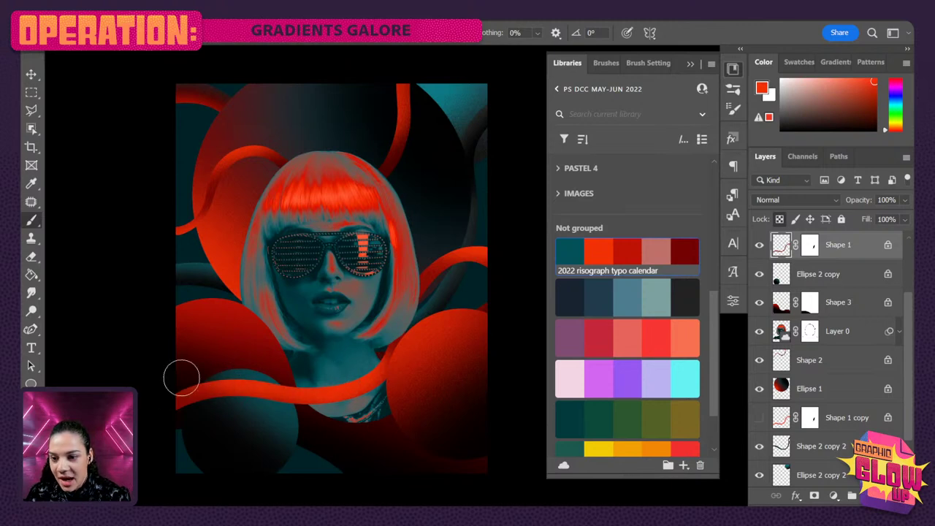
{"action": "left_click_drag", "start_coordinate": [846, 111], "coordinate": [852, 75]}
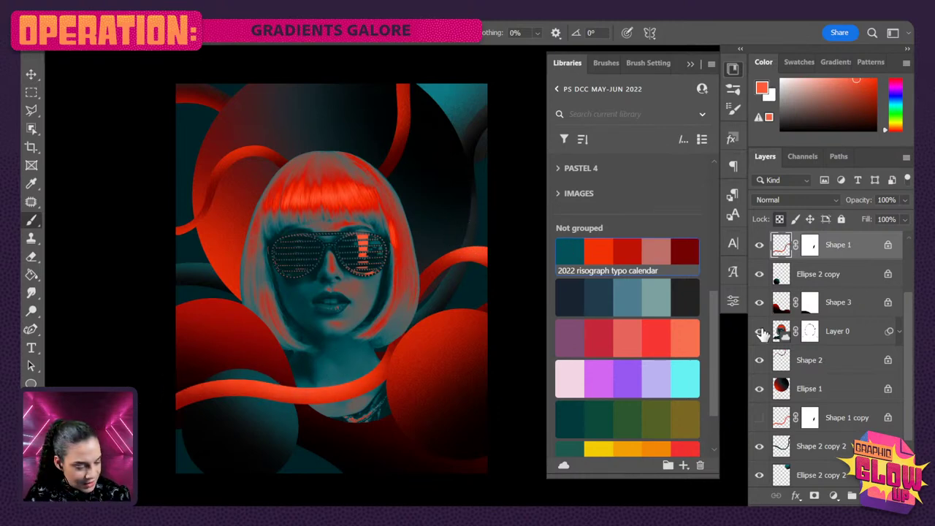
{"action": "left_click", "coordinate": [685, 251]}
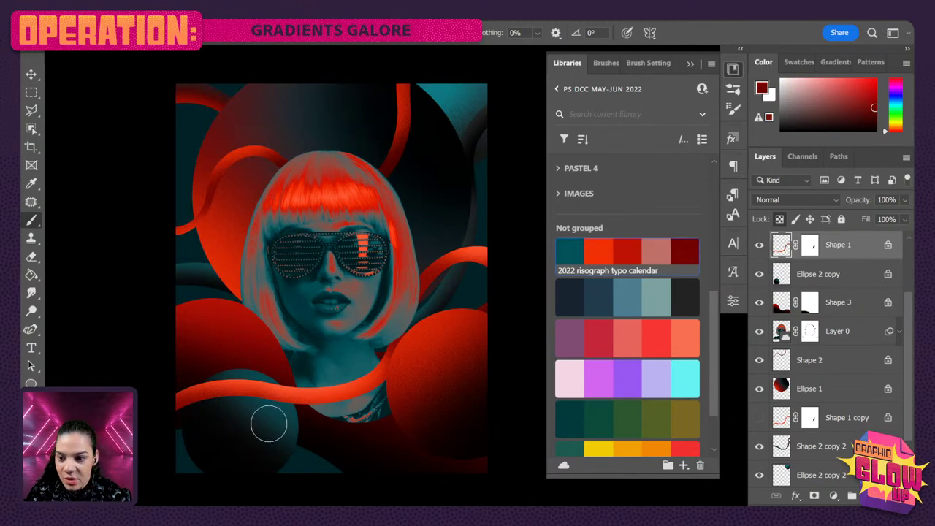
{"action": "left_click_drag", "start_coordinate": [269, 424], "coordinate": [398, 407]}
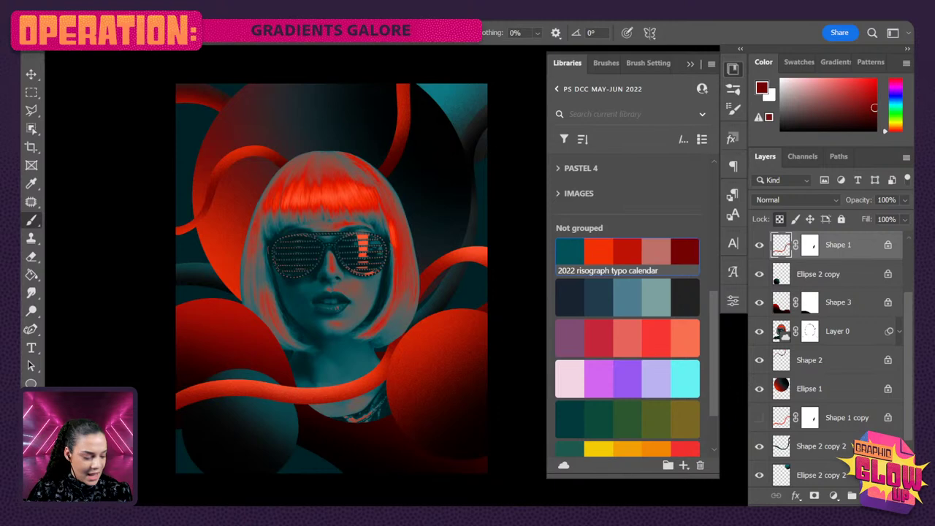
{"action": "left_click_drag", "start_coordinate": [910, 312], "coordinate": [910, 421]}
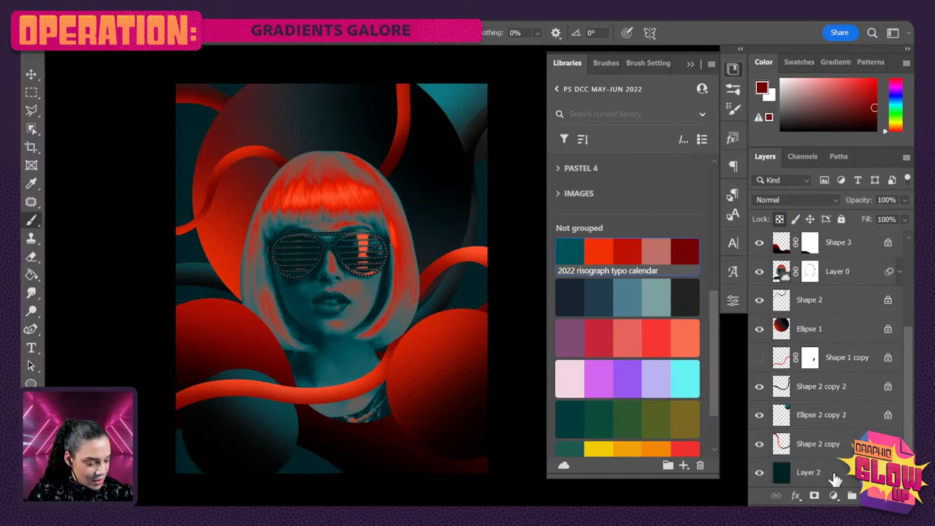
Reset colours to default black and select layers Shape 2 copy 3 through Shape 2 copy.
{"action": "left_click", "coordinate": [836, 479]}
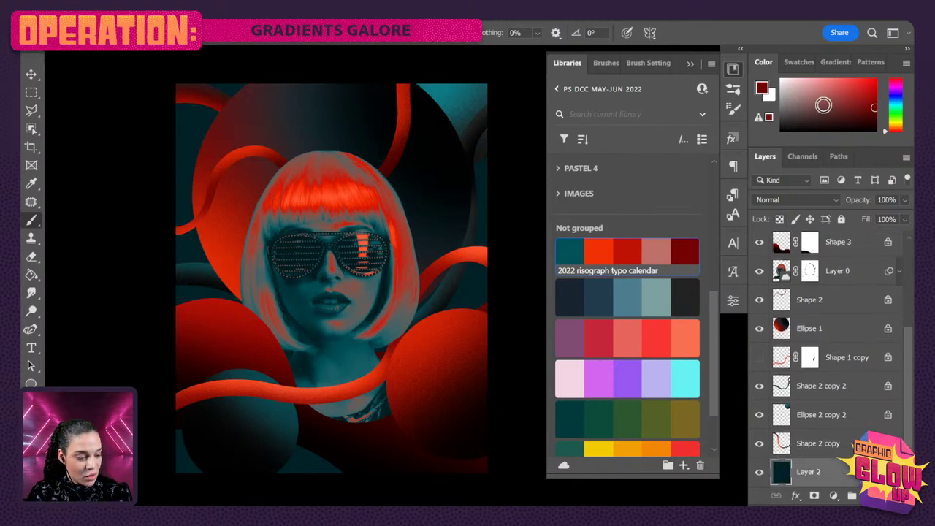
{"action": "key", "text": "d"}
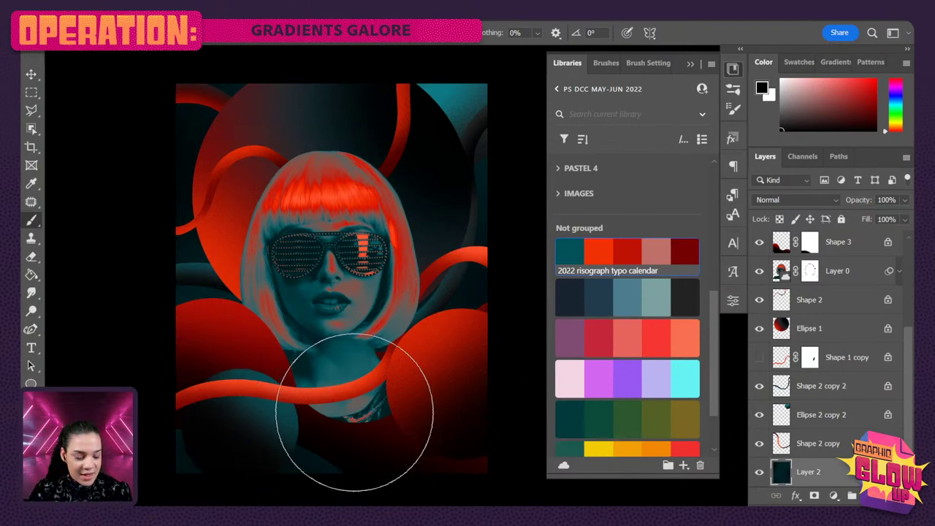
{"action": "scroll", "coordinate": [910, 358], "scroll_direction": "up", "scroll_amount": 3}
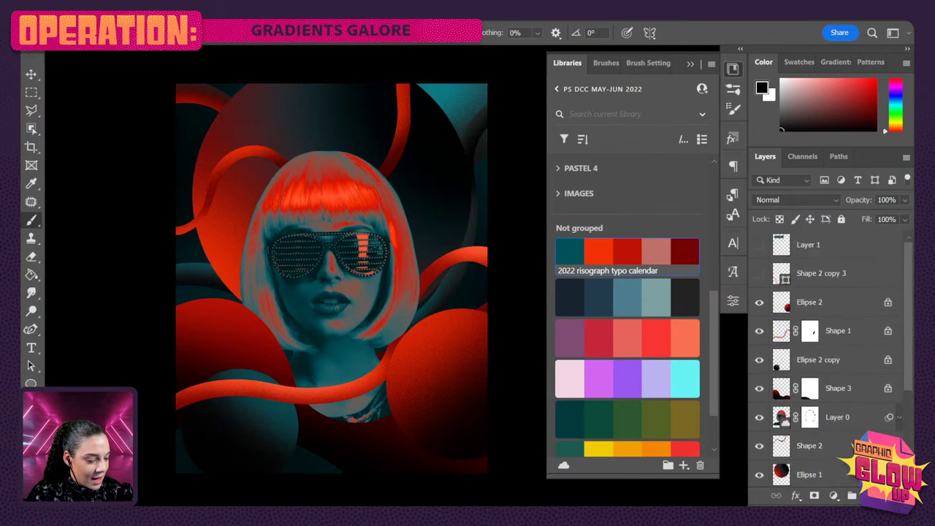
{"action": "left_click", "coordinate": [868, 284]}
{"action": "scroll", "coordinate": [899, 274], "scroll_direction": "down", "scroll_amount": 3}
{"action": "left_click", "coordinate": [847, 443], "text": "shift"}
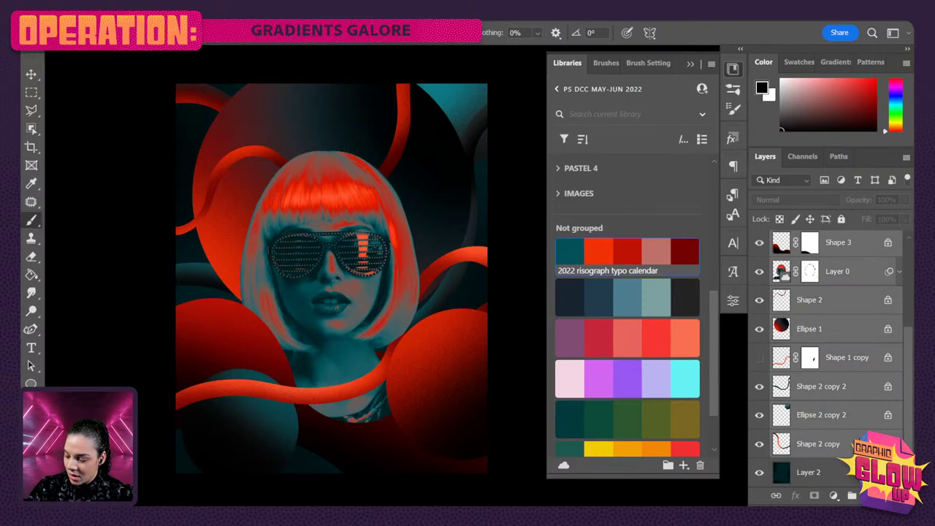
Group the layers into Group 1, add Layer 3, and set a small red-orange Hard Round Pressure Size brush.
{"action": "key", "text": "ctrl+g"}
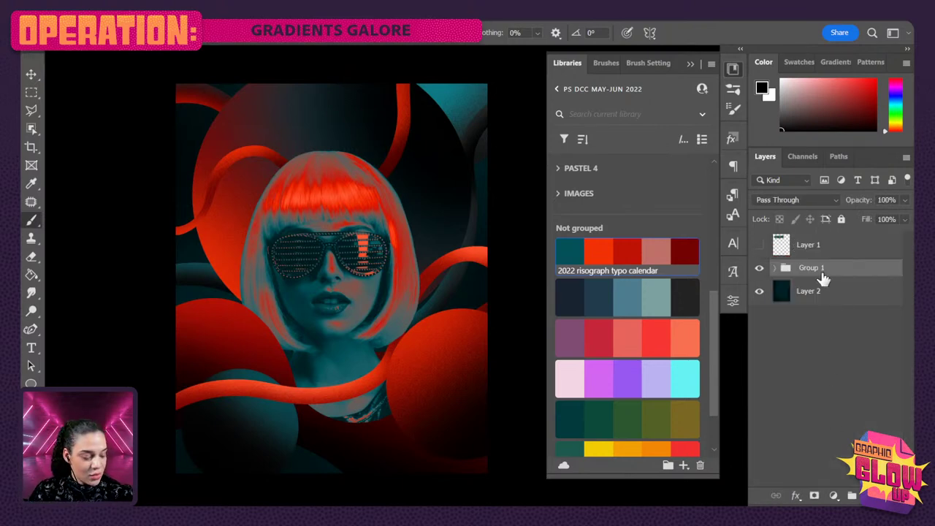
{"action": "key", "text": "ctrl+shift+alt+n"}
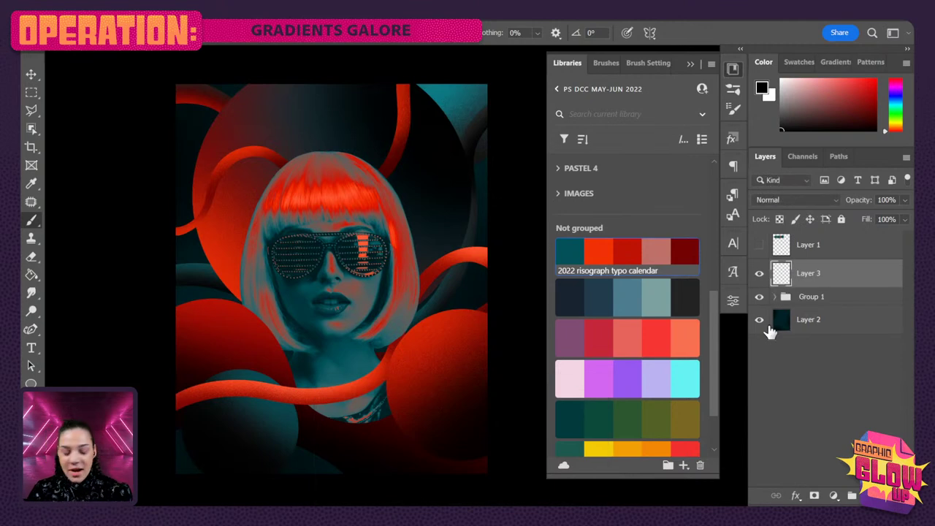
{"action": "right_click", "coordinate": [404, 275]}
{"action": "left_click", "coordinate": [467, 380]}
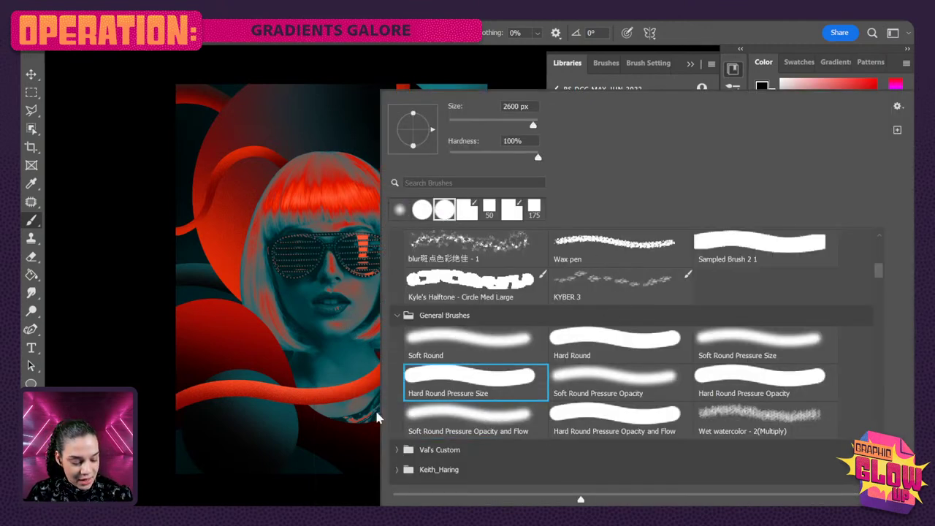
{"action": "left_click", "coordinate": [261, 214]}
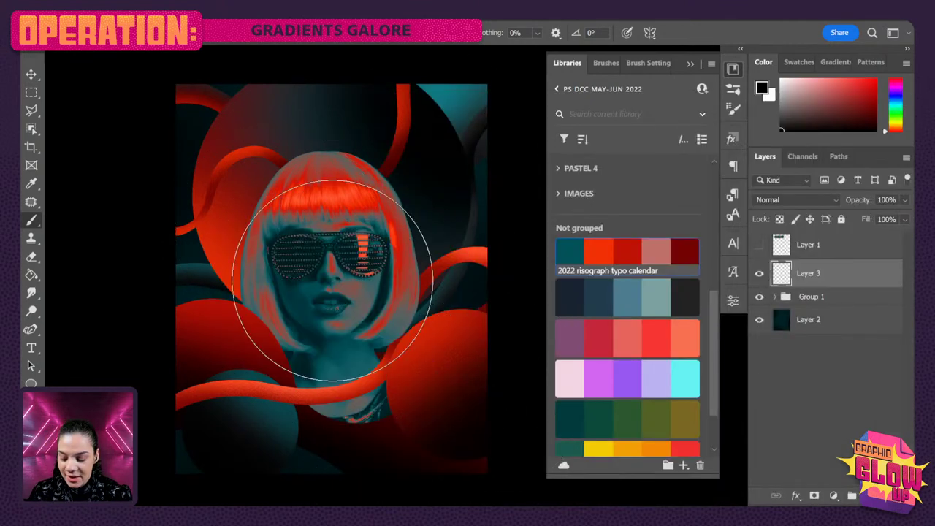
{"action": "left_click", "coordinate": [874, 82]}
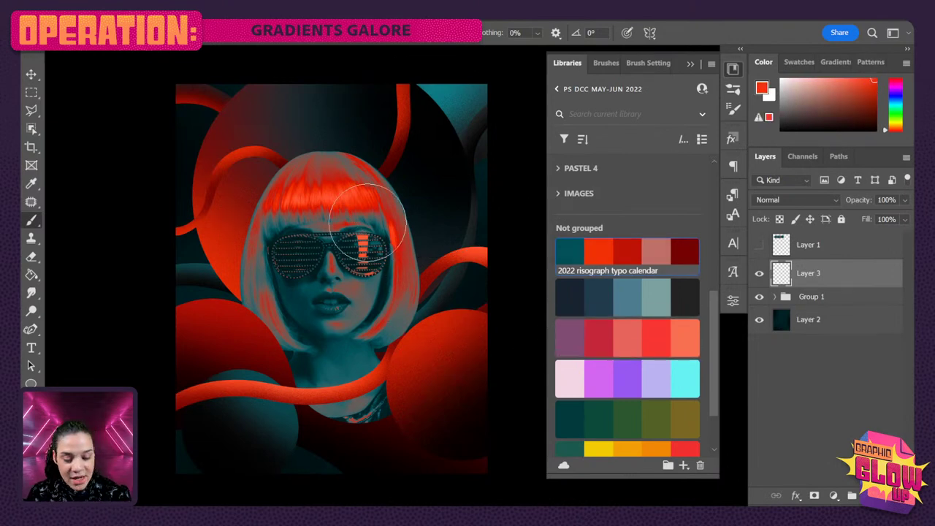
{"action": "key", "text": "bracketleft"}
{"action": "key", "text": "bracketleft"}
{"action": "key", "text": "bracketleft"}
{"action": "key", "text": "bracketleft"}
{"action": "key", "text": "bracketleft"}
{"action": "key", "text": "bracketleft"}
{"action": "key", "text": "bracketleft"}
{"action": "key", "text": "bracketleft"}
{"action": "key", "text": "ctrl+plus"}
{"action": "key", "text": "ctrl+plus"}
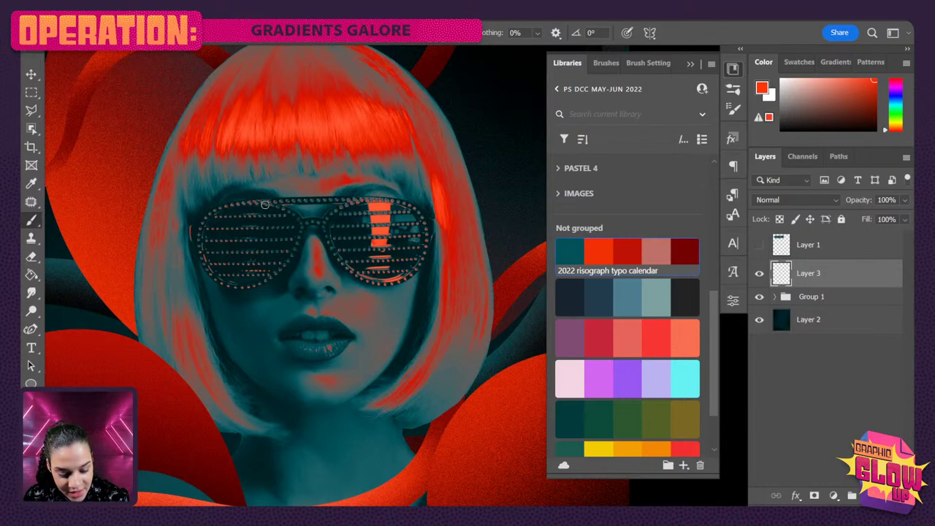
Set brush smoothing to 62% and outline the sunglass lenses in red on Layer 3.
{"action": "left_click", "coordinate": [537, 33]}
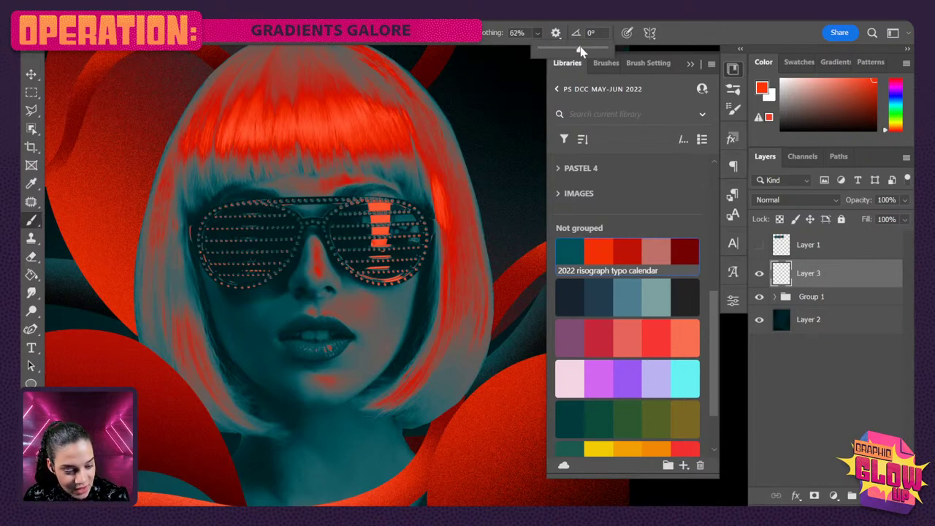
{"action": "left_click", "coordinate": [733, 68]}
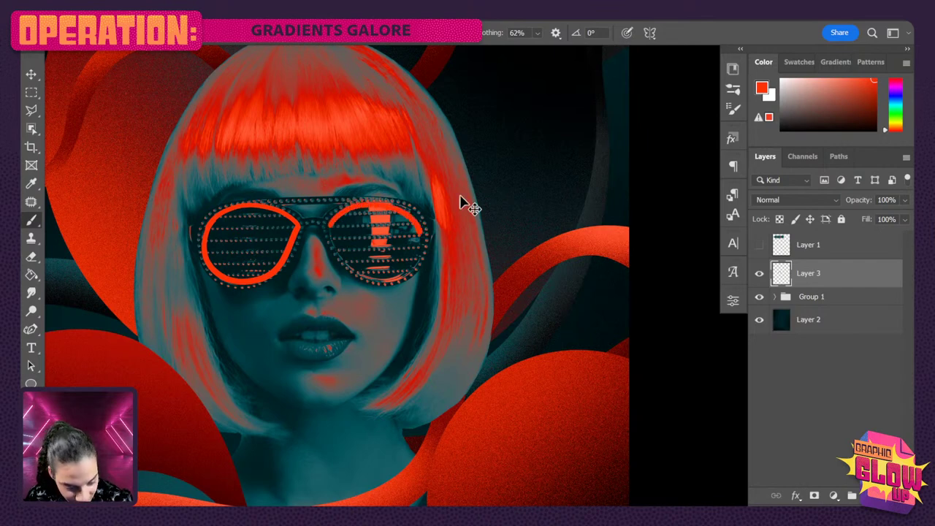
{"action": "key", "text": "ctrl+z"}
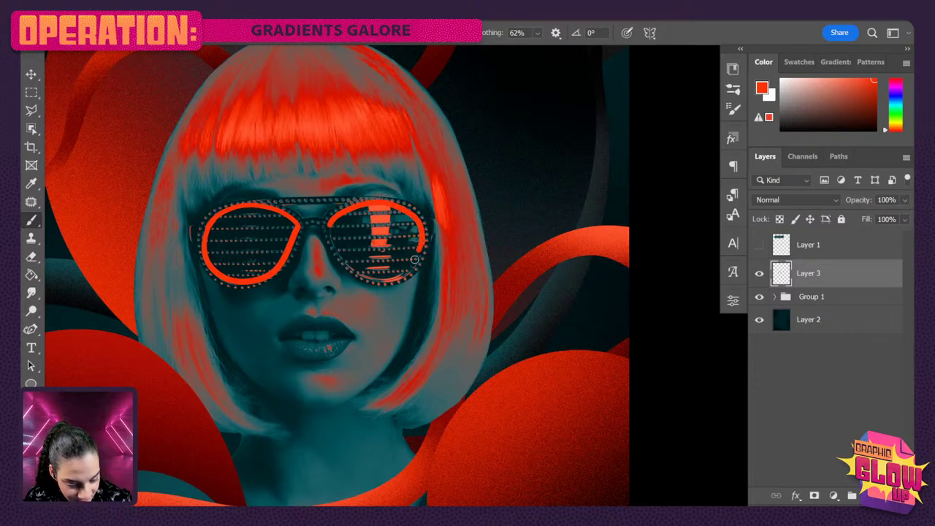
{"action": "left_click_drag", "start_coordinate": [403, 271], "coordinate": [422, 237]}
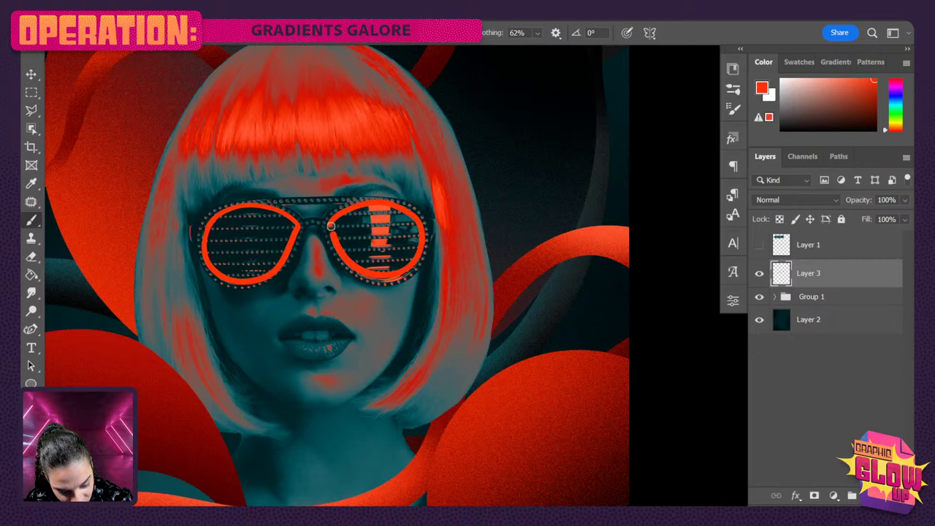
{"action": "left_click_drag", "start_coordinate": [524, 292], "coordinate": [526, 349]}
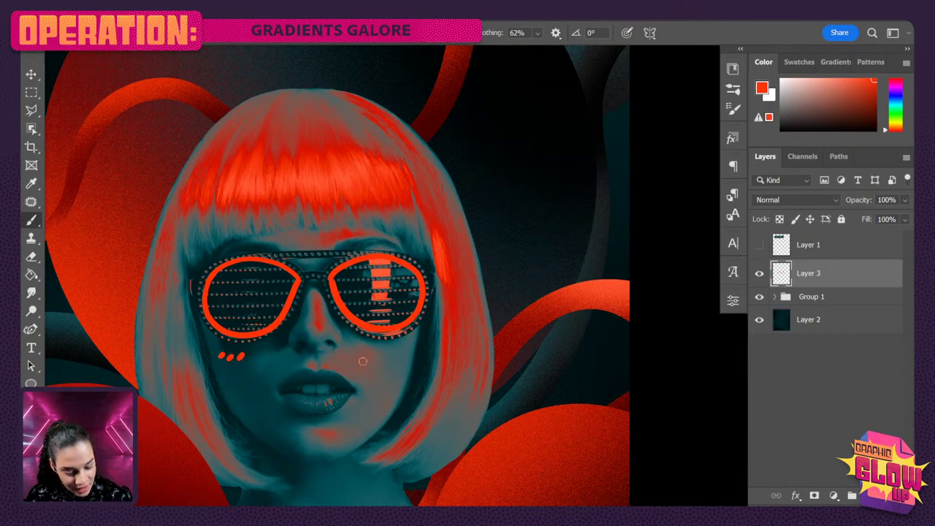
Draw rows of short red dashes across the left and right cheeks.
{"action": "key", "text": "ctrl+z"}
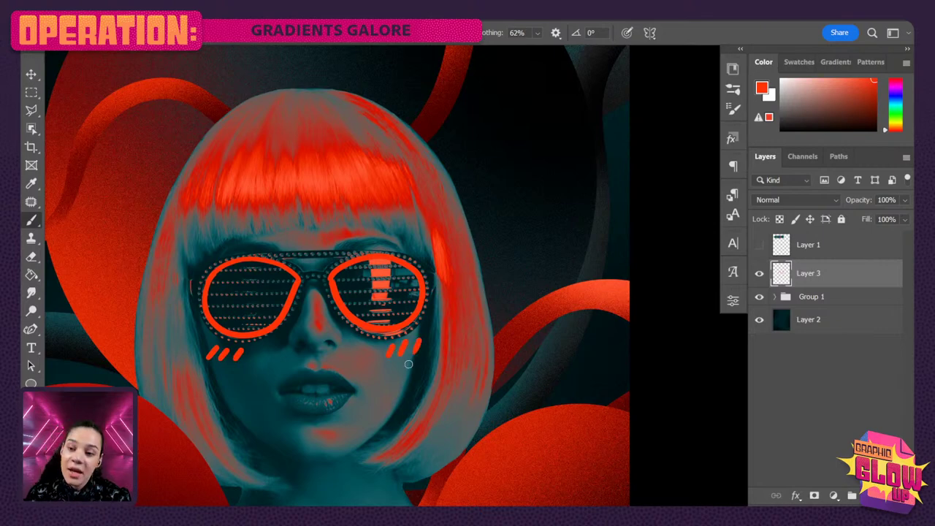
{"action": "key", "text": "ctrl+z"}
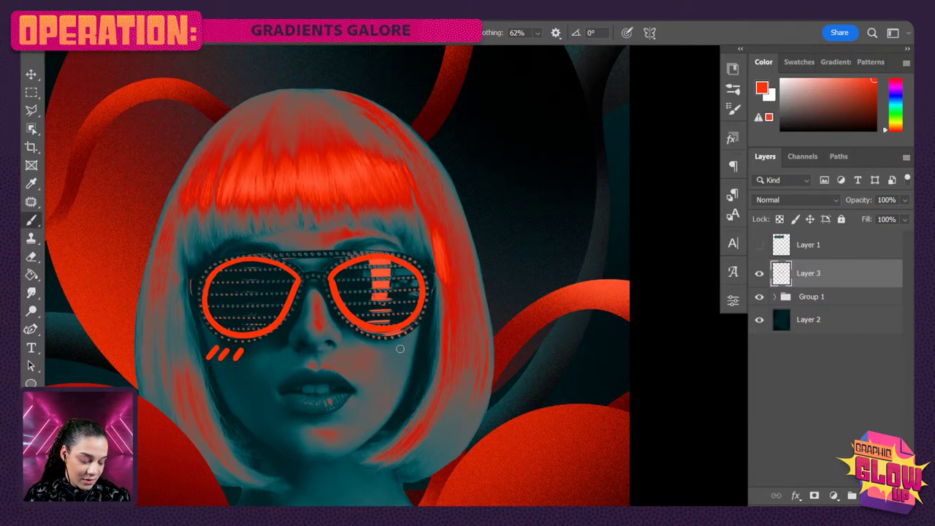
{"action": "mouse_move", "coordinate": [426, 342]}
{"action": "left_mouse_down"}
{"action": "mouse_move", "coordinate": [422, 354]}
{"action": "mouse_move", "coordinate": [389, 355]}
{"action": "left_mouse_up"}
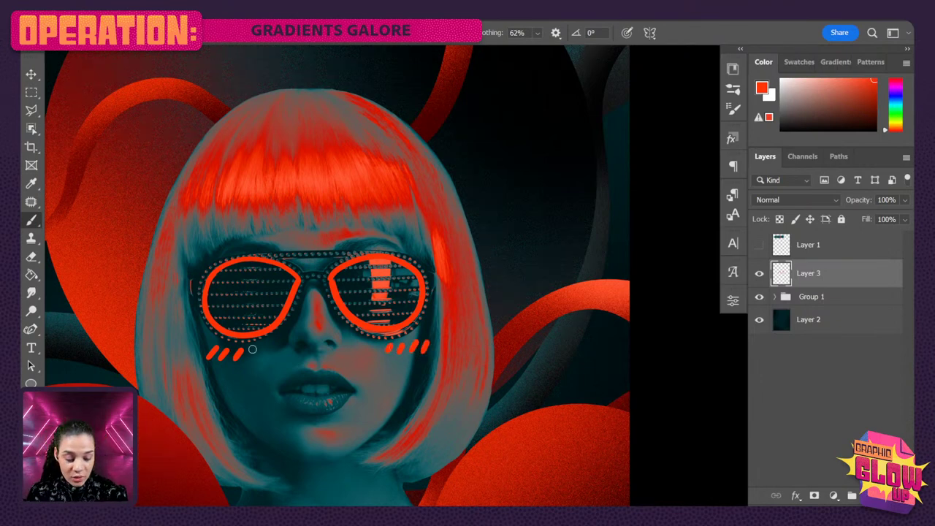
{"action": "left_click_drag", "start_coordinate": [257, 345], "coordinate": [250, 358]}
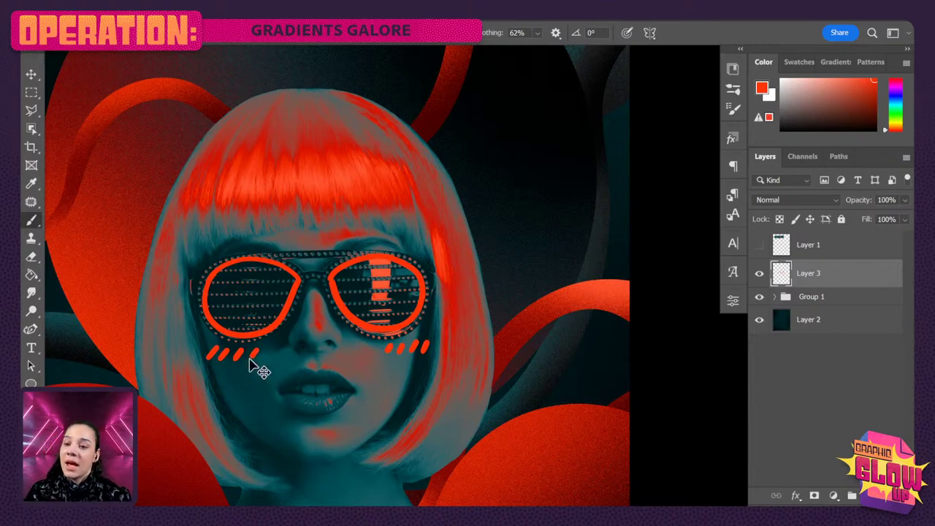
{"action": "key", "text": "ctrl+z"}
{"action": "left_click_drag", "start_coordinate": [209, 344], "coordinate": [201, 356]}
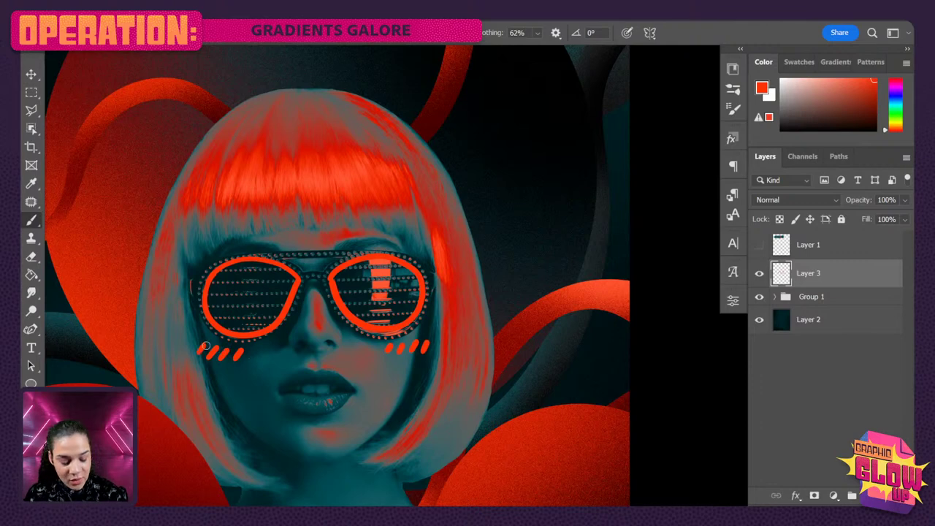
{"action": "left_click_drag", "start_coordinate": [514, 146], "coordinate": [482, 268]}
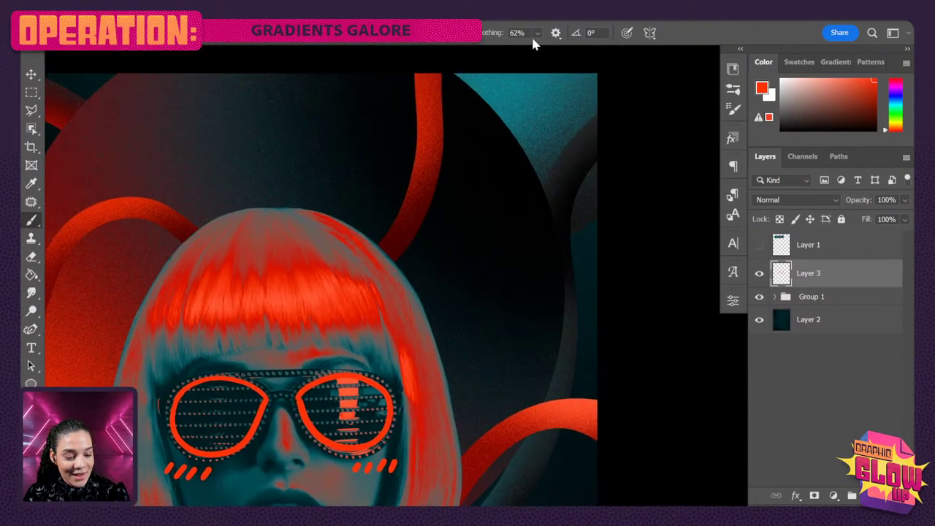
Draw a red crown outline above the woman's head.
{"action": "left_click_drag", "start_coordinate": [334, 192], "coordinate": [339, 100]}
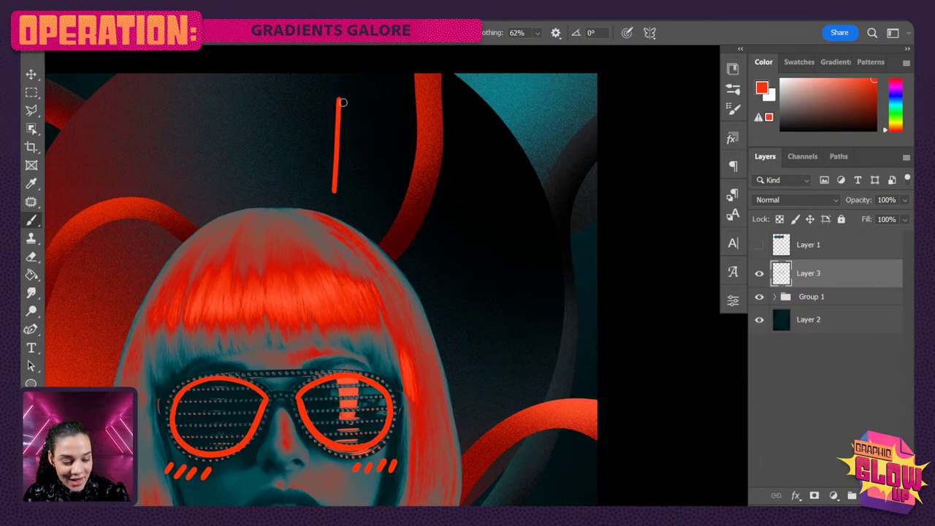
{"action": "key", "text": "ctrl+z"}
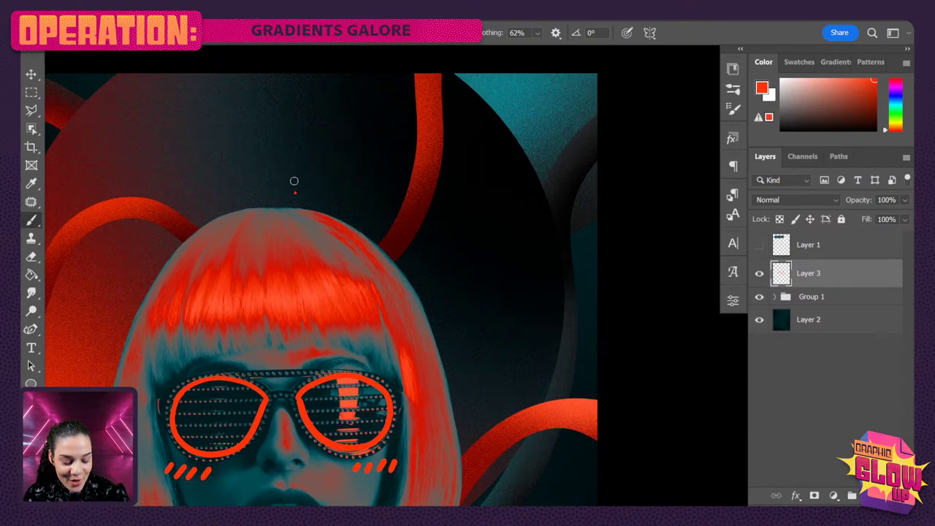
{"action": "mouse_move", "coordinate": [295, 193]}
{"action": "left_mouse_down"}
{"action": "mouse_move", "coordinate": [289, 99]}
{"action": "mouse_move", "coordinate": [322, 160]}
{"action": "mouse_move", "coordinate": [333, 152]}
{"action": "mouse_move", "coordinate": [315, 149]}
{"action": "mouse_move", "coordinate": [361, 82]}
{"action": "mouse_move", "coordinate": [351, 117]}
{"action": "mouse_move", "coordinate": [350, 97]}
{"action": "mouse_move", "coordinate": [360, 177]}
{"action": "mouse_move", "coordinate": [369, 162]}
{"action": "mouse_move", "coordinate": [360, 162]}
{"action": "mouse_move", "coordinate": [407, 128]}
{"action": "mouse_move", "coordinate": [376, 213]}
{"action": "left_mouse_up"}
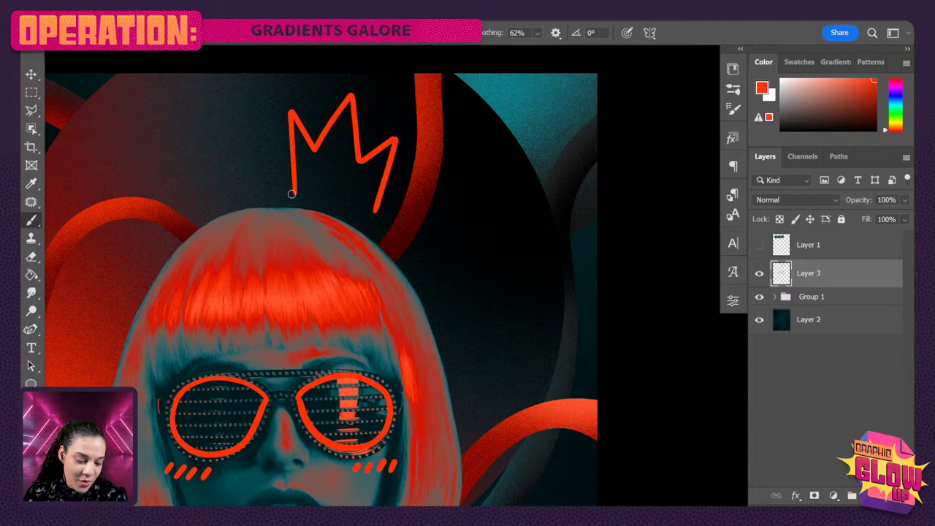
{"action": "left_click_drag", "start_coordinate": [292, 194], "coordinate": [377, 213]}
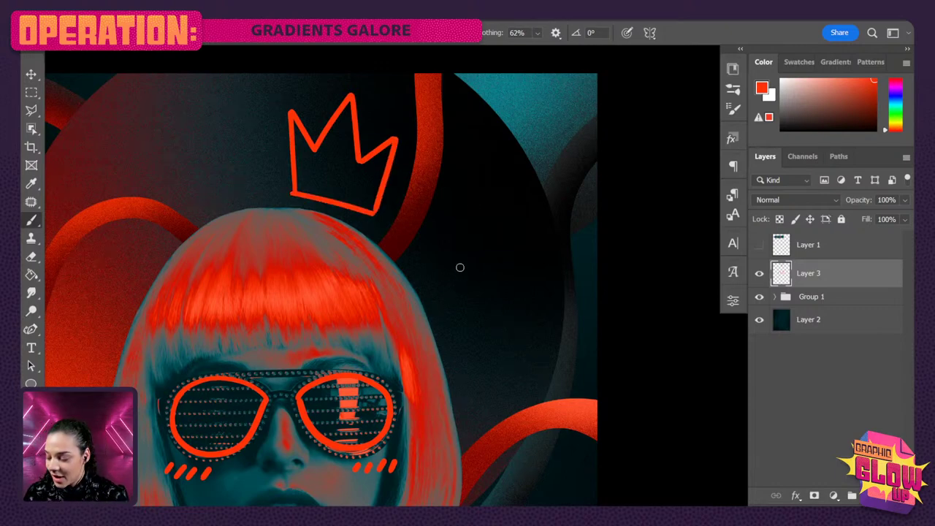
Lasso the crown and rotate it about 13° clockwise.
{"action": "key", "text": "l"}
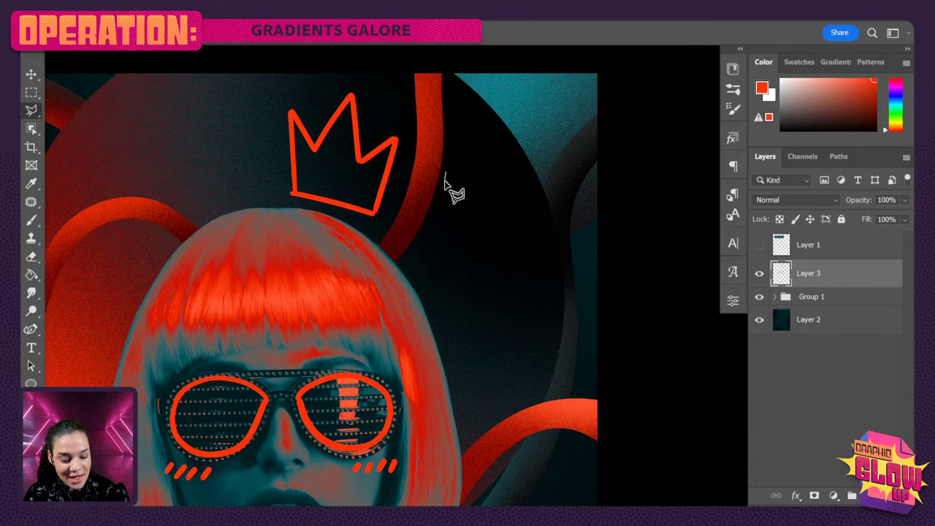
{"action": "right_click", "coordinate": [32, 112]}
{"action": "left_click", "coordinate": [89, 110]}
{"action": "mouse_move", "coordinate": [414, 119]}
{"action": "left_mouse_down"}
{"action": "mouse_move", "coordinate": [445, 211]}
{"action": "mouse_move", "coordinate": [453, 132]}
{"action": "left_mouse_up"}
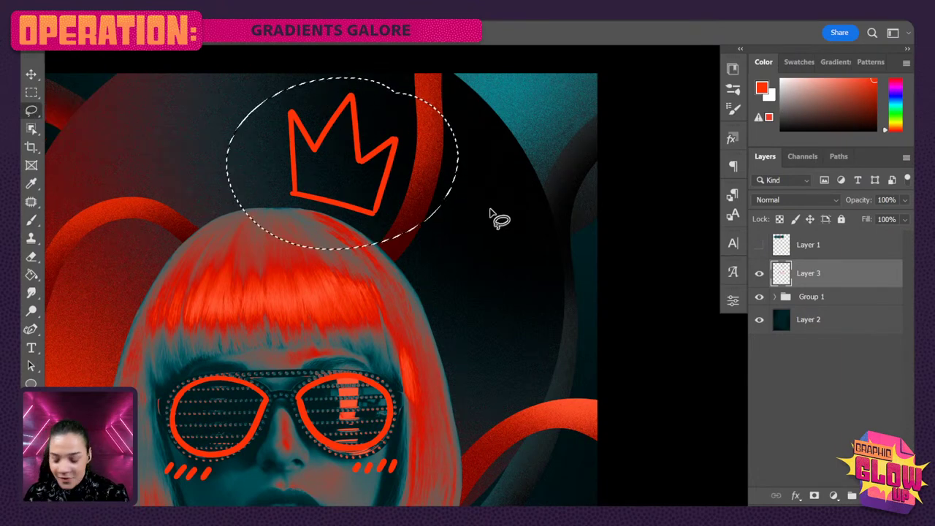
{"action": "key", "text": "ctrl+t"}
{"action": "left_click_drag", "start_coordinate": [524, 148], "coordinate": [550, 184]}
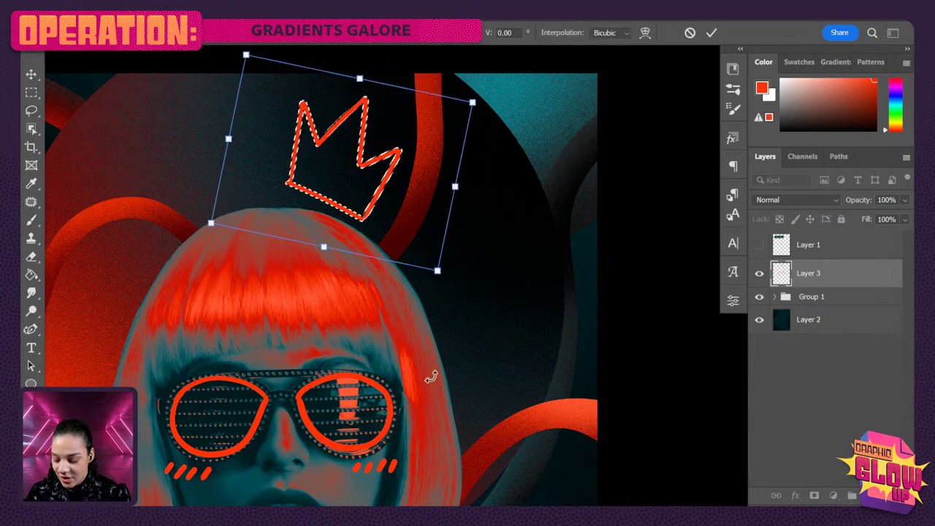
{"action": "key", "text": "Return"}
{"action": "left_click_drag", "start_coordinate": [502, 407], "coordinate": [516, 290]}
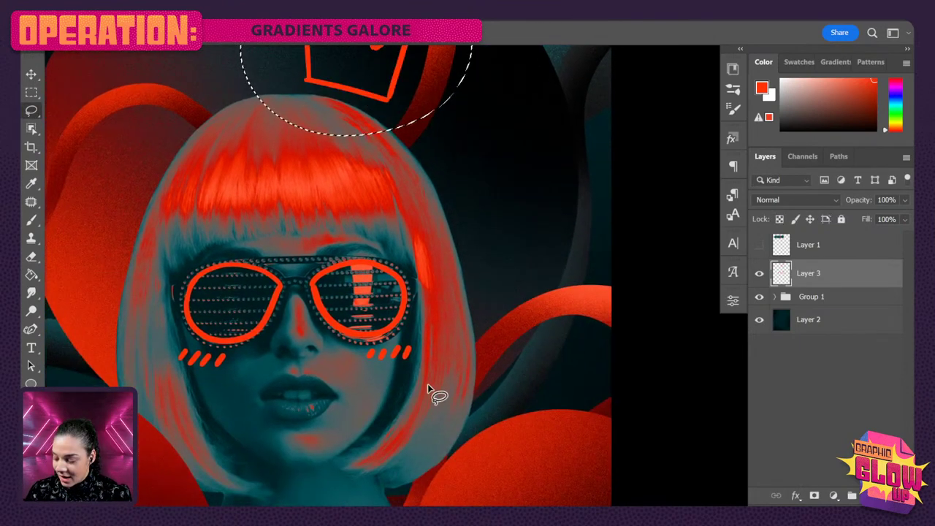
{"action": "mouse_move", "coordinate": [513, 199]}
{"action": "left_mouse_down"}
{"action": "mouse_move", "coordinate": [521, 276]}
{"action": "mouse_move", "coordinate": [547, 180]}
{"action": "mouse_move", "coordinate": [570, 159]}
{"action": "left_mouse_up"}
{"action": "key", "text": "b"}
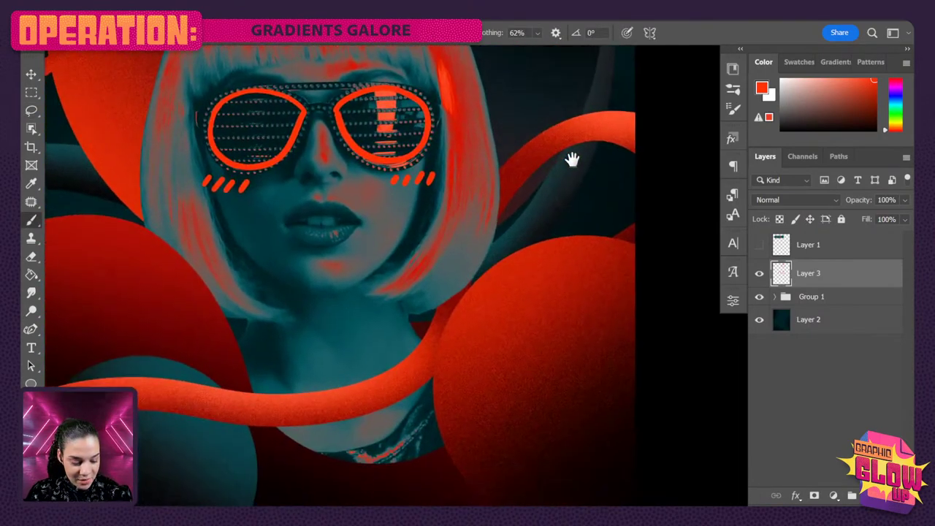
{"action": "scroll", "coordinate": [572, 160], "scroll_direction": "down", "scroll_amount": 2}
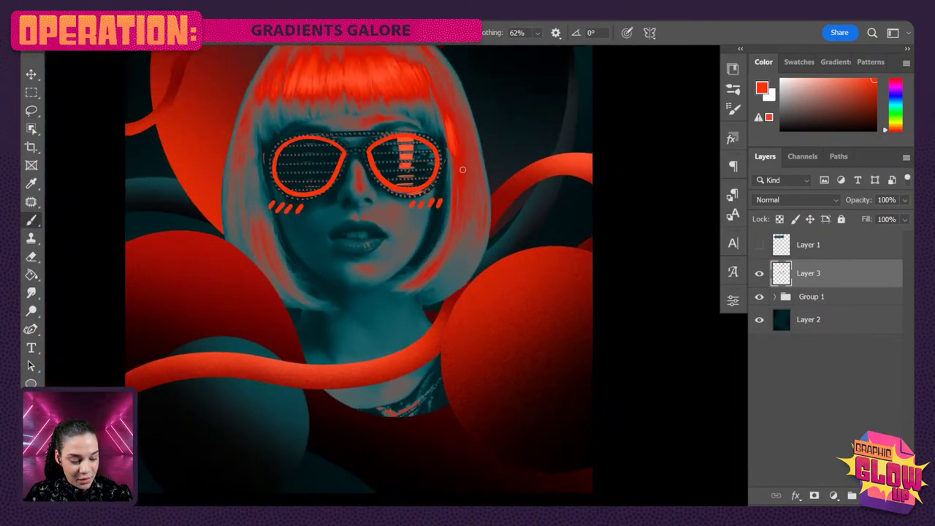
Sample the hair's red and paint accent strokes down the bob's right and left edges.
{"action": "left_click", "coordinate": [458, 139], "text": "alt"}
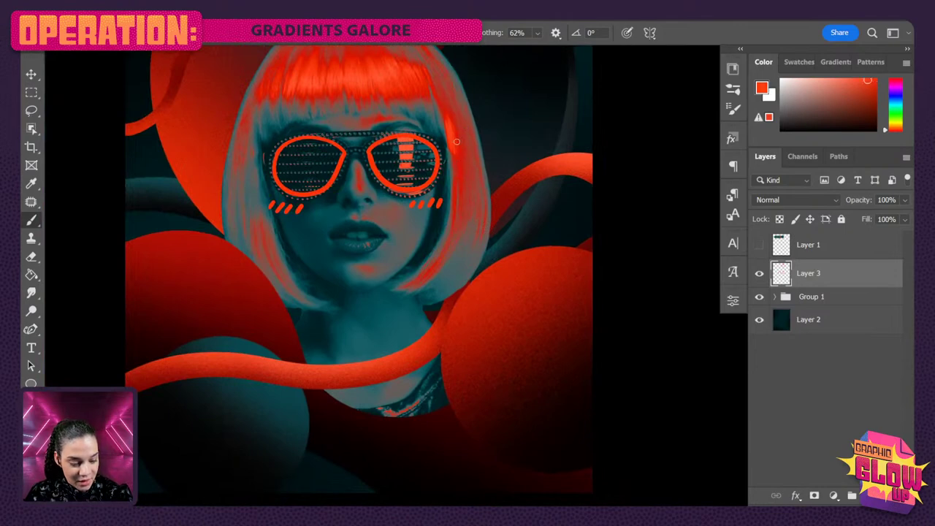
{"action": "mouse_move", "coordinate": [457, 141]}
{"action": "left_mouse_down"}
{"action": "mouse_move", "coordinate": [463, 219]}
{"action": "mouse_move", "coordinate": [412, 292]}
{"action": "left_mouse_up"}
{"action": "mouse_move", "coordinate": [463, 146]}
{"action": "left_mouse_down"}
{"action": "mouse_move", "coordinate": [478, 218]}
{"action": "mouse_move", "coordinate": [428, 278]}
{"action": "left_mouse_up"}
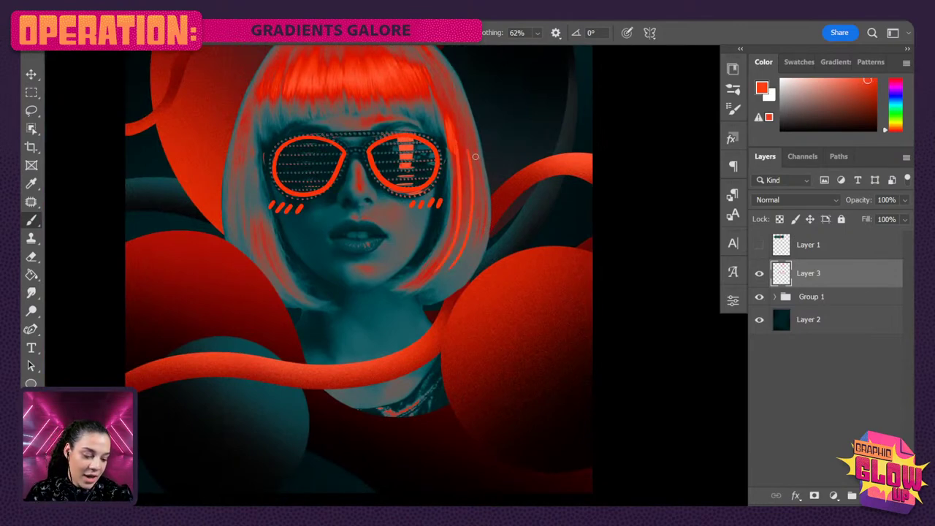
{"action": "mouse_move", "coordinate": [475, 156]}
{"action": "left_mouse_down"}
{"action": "mouse_move", "coordinate": [477, 267]}
{"action": "mouse_move", "coordinate": [453, 289]}
{"action": "left_mouse_up"}
{"action": "left_click_drag", "start_coordinate": [248, 133], "coordinate": [246, 197]}
{"action": "left_click_drag", "start_coordinate": [243, 144], "coordinate": [244, 241]}
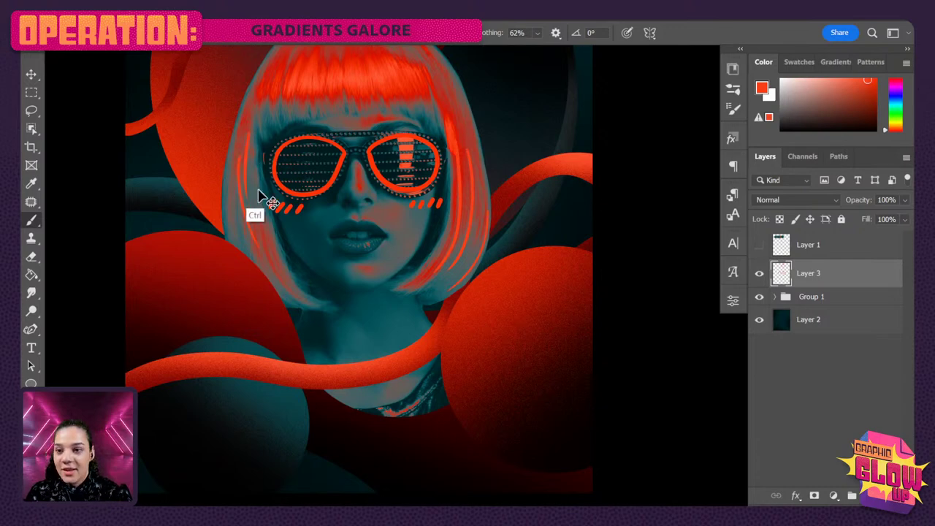
{"action": "key", "text": "ctrl+z"}
{"action": "left_click_drag", "start_coordinate": [259, 160], "coordinate": [260, 238]}
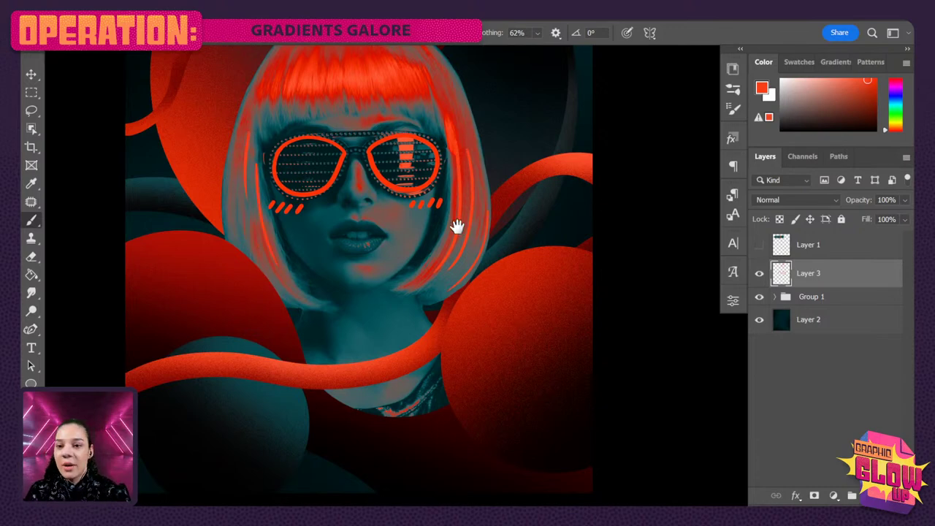
Add long strokes from the hair top down both edges, plus two small tick marks beside the hair.
{"action": "scroll", "coordinate": [455, 223], "scroll_direction": "up", "scroll_amount": 2}
{"action": "mouse_move", "coordinate": [295, 117]}
{"action": "left_mouse_down"}
{"action": "mouse_move", "coordinate": [267, 165]}
{"action": "mouse_move", "coordinate": [247, 300]}
{"action": "left_mouse_up"}
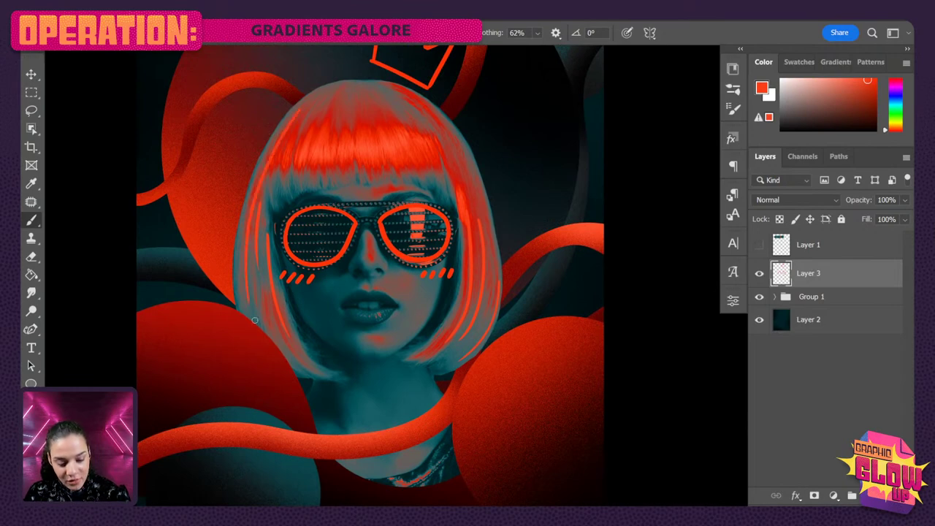
{"action": "mouse_move", "coordinate": [544, 233]}
{"action": "left_mouse_down"}
{"action": "mouse_move", "coordinate": [516, 328]}
{"action": "mouse_move", "coordinate": [511, 320]}
{"action": "left_mouse_up"}
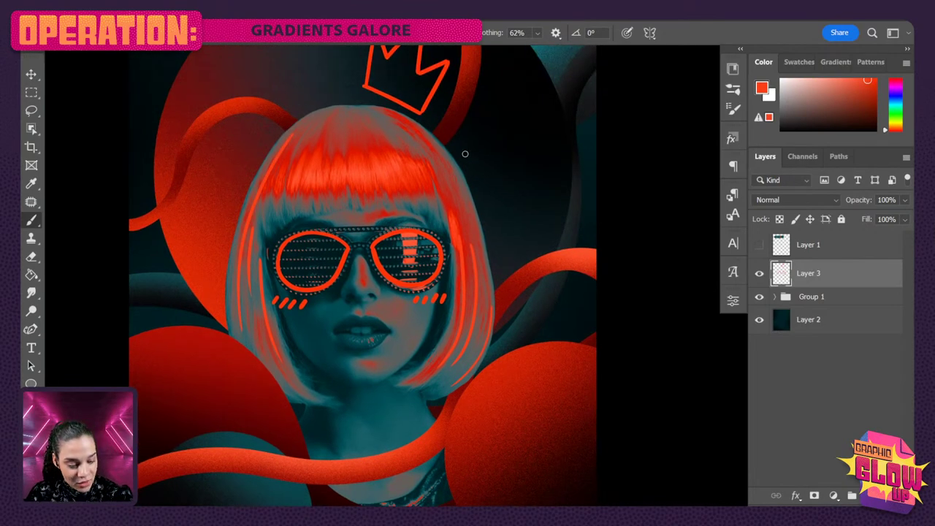
{"action": "mouse_move", "coordinate": [439, 130]}
{"action": "left_mouse_down"}
{"action": "mouse_move", "coordinate": [493, 208]}
{"action": "mouse_move", "coordinate": [506, 288]}
{"action": "left_mouse_up"}
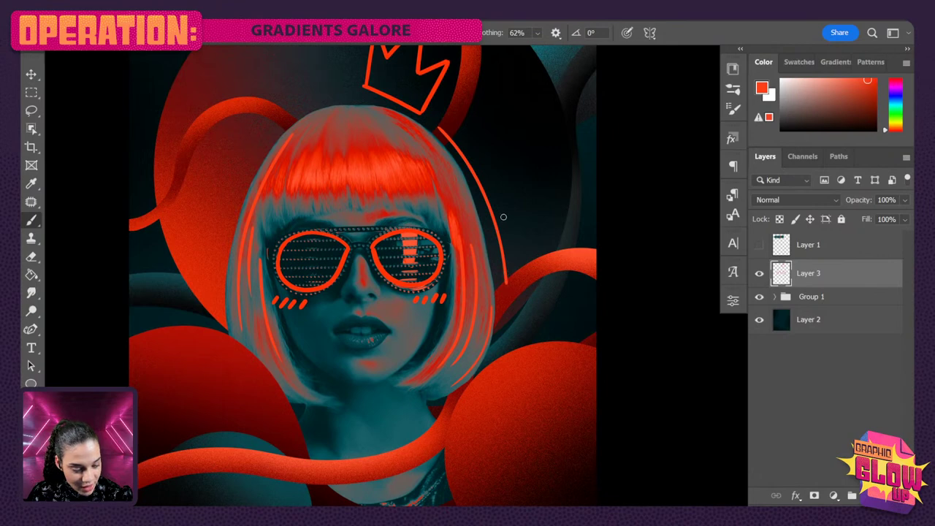
{"action": "key", "text": "ctrl+z"}
{"action": "mouse_move", "coordinate": [436, 124]}
{"action": "left_mouse_down"}
{"action": "mouse_move", "coordinate": [488, 235]}
{"action": "mouse_move", "coordinate": [497, 302]}
{"action": "left_mouse_up"}
{"action": "key", "text": "ctrl+z"}
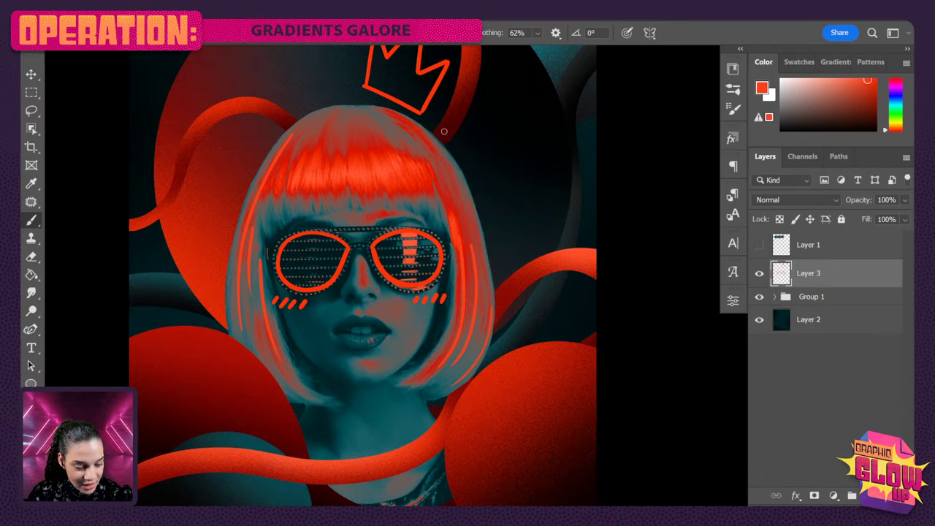
{"action": "mouse_move", "coordinate": [435, 122]}
{"action": "left_mouse_down"}
{"action": "mouse_move", "coordinate": [476, 189]}
{"action": "mouse_move", "coordinate": [503, 294]}
{"action": "left_mouse_up"}
{"action": "left_click_drag", "start_coordinate": [480, 178], "coordinate": [479, 187]}
{"action": "left_click_drag", "start_coordinate": [485, 178], "coordinate": [484, 186]}
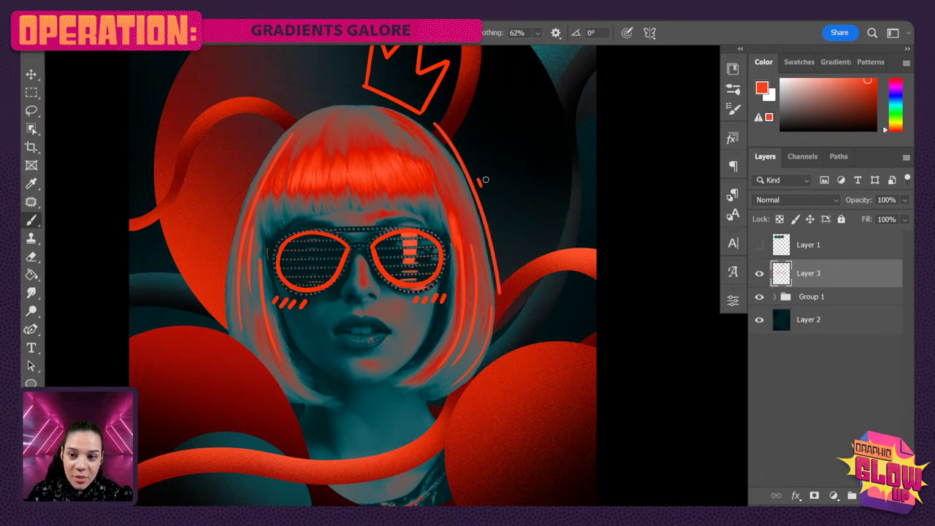
{"action": "left_click_drag", "start_coordinate": [321, 102], "coordinate": [225, 221]}
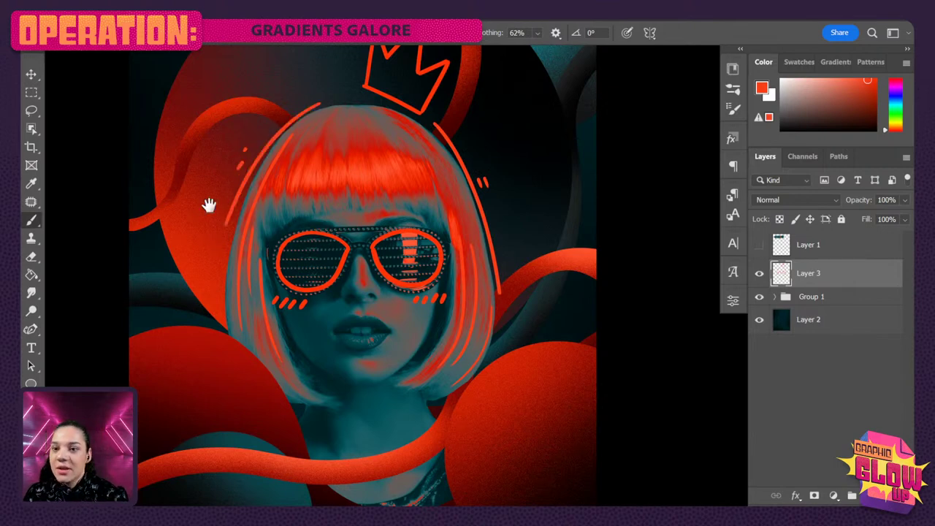
{"action": "scroll", "coordinate": [496, 202], "scroll_direction": "down", "scroll_amount": 4}
Paint a red curve along the woman's jawline.
{"action": "left_click_drag", "start_coordinate": [298, 260], "coordinate": [341, 241]}
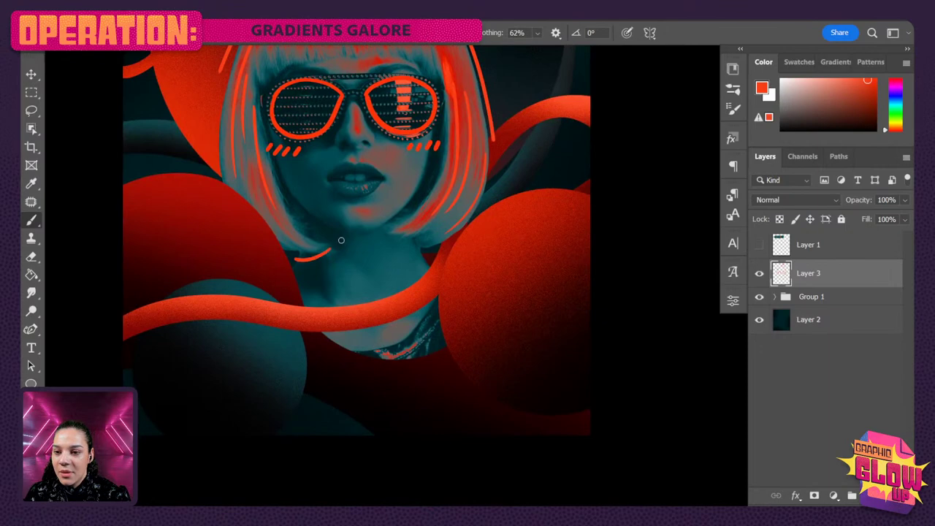
{"action": "key", "text": "ctrl+z"}
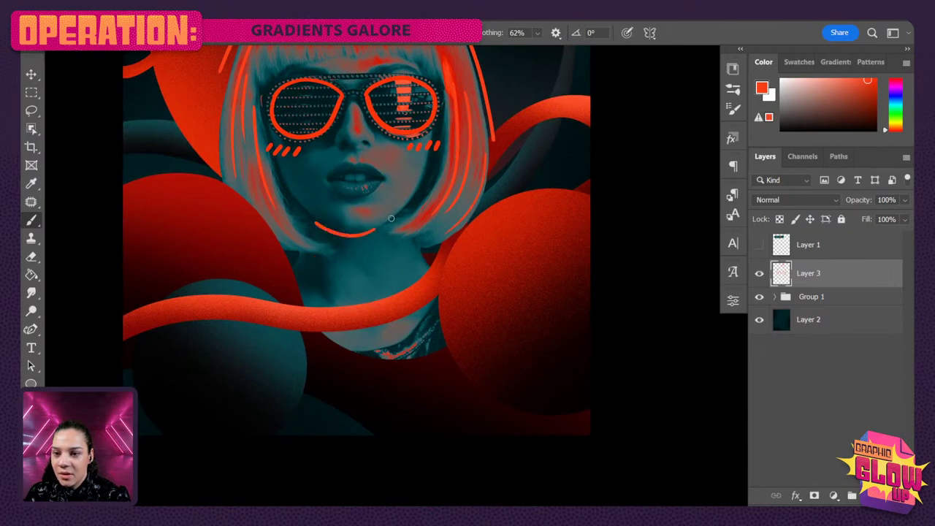
{"action": "mouse_move", "coordinate": [293, 193]}
{"action": "left_mouse_down"}
{"action": "mouse_move", "coordinate": [324, 225]}
{"action": "mouse_move", "coordinate": [392, 221]}
{"action": "left_mouse_up"}
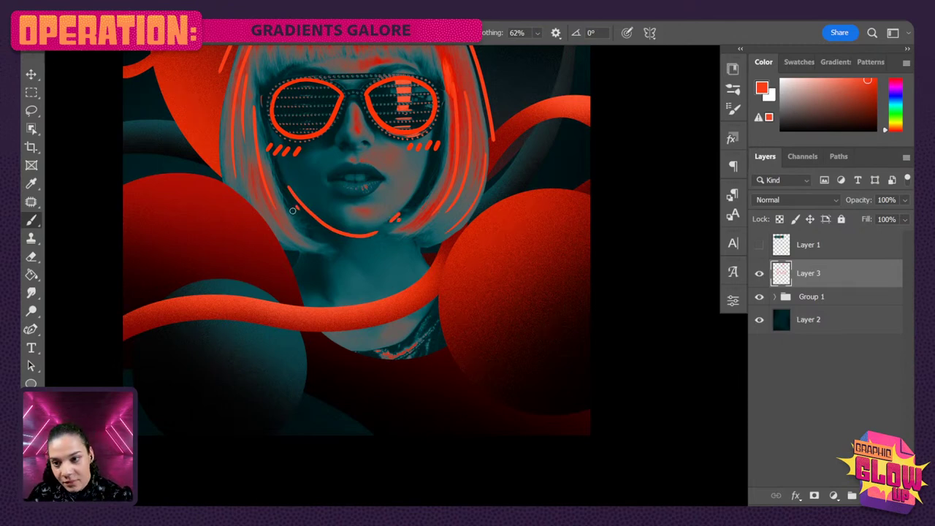
Add thin red accent lines along the lower teal band, the red ribbon's edge and the left red band.
{"action": "mouse_move", "coordinate": [444, 223]}
{"action": "left_mouse_down"}
{"action": "mouse_move", "coordinate": [472, 390]}
{"action": "mouse_move", "coordinate": [489, 308]}
{"action": "left_mouse_up"}
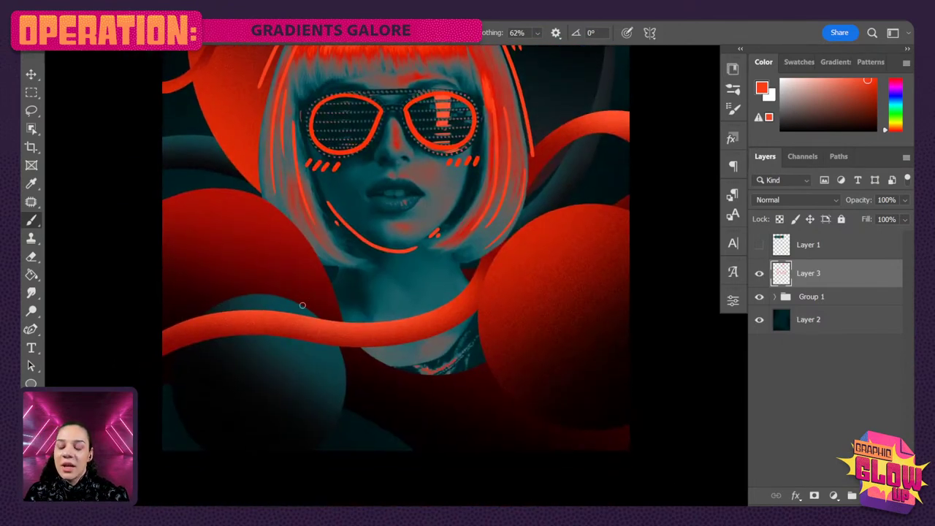
{"action": "left_click_drag", "start_coordinate": [453, 338], "coordinate": [478, 404]}
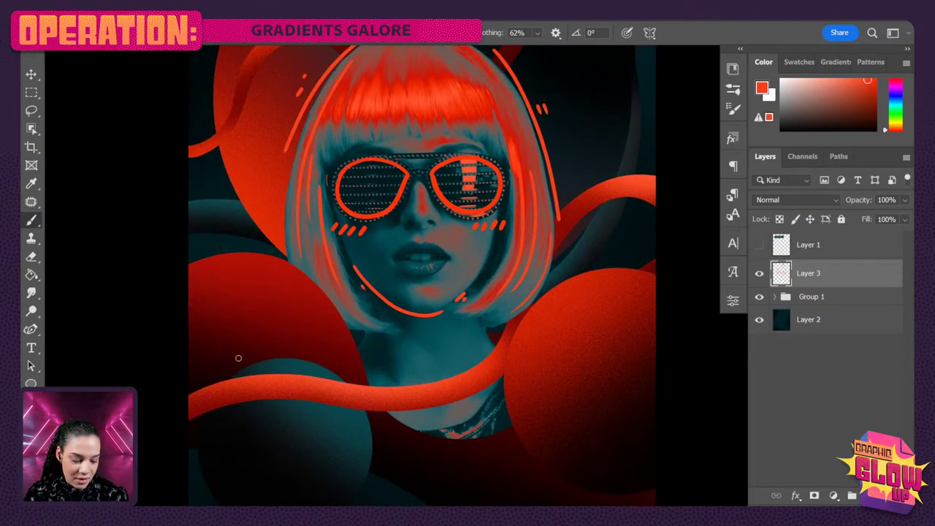
{"action": "mouse_move", "coordinate": [190, 387]}
{"action": "left_mouse_down"}
{"action": "mouse_move", "coordinate": [217, 373]}
{"action": "mouse_move", "coordinate": [444, 364]}
{"action": "left_mouse_up"}
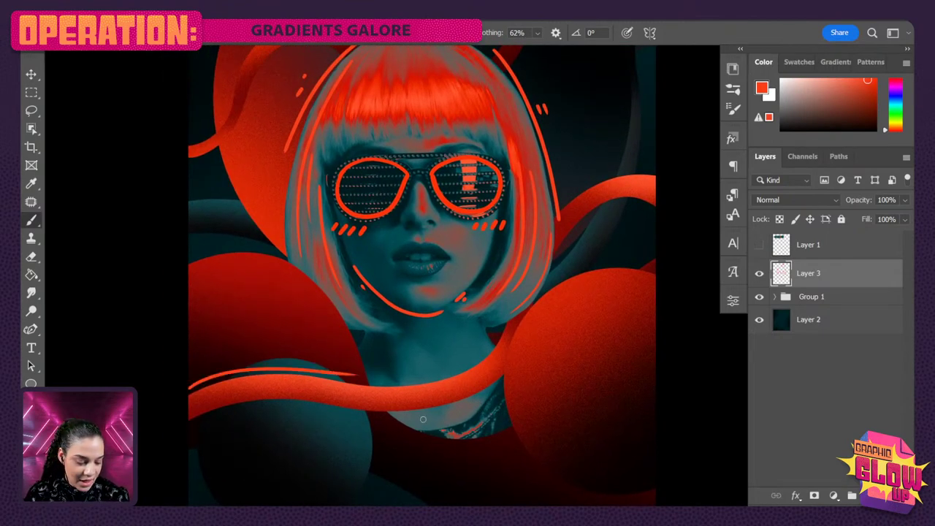
{"action": "left_click_drag", "start_coordinate": [195, 373], "coordinate": [204, 371]}
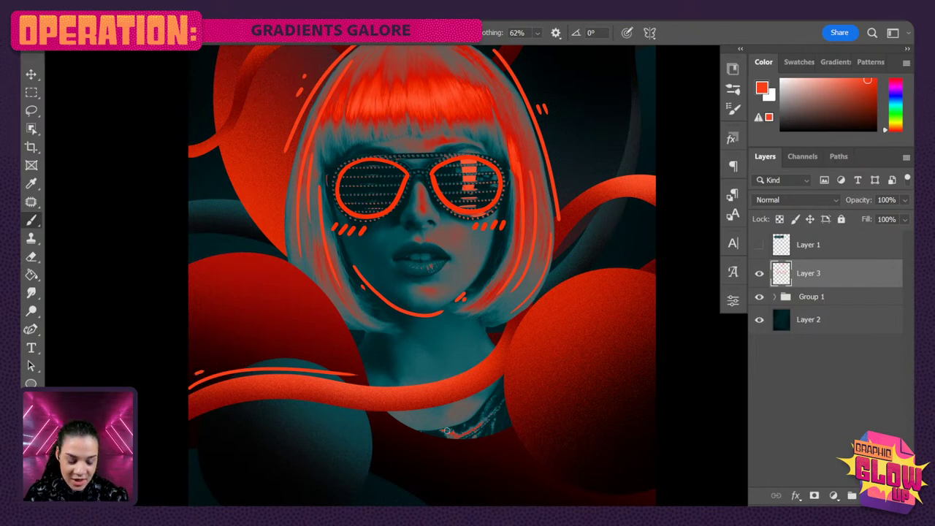
{"action": "mouse_move", "coordinate": [345, 413]}
{"action": "left_mouse_down"}
{"action": "mouse_move", "coordinate": [390, 421]}
{"action": "mouse_move", "coordinate": [488, 395]}
{"action": "left_mouse_up"}
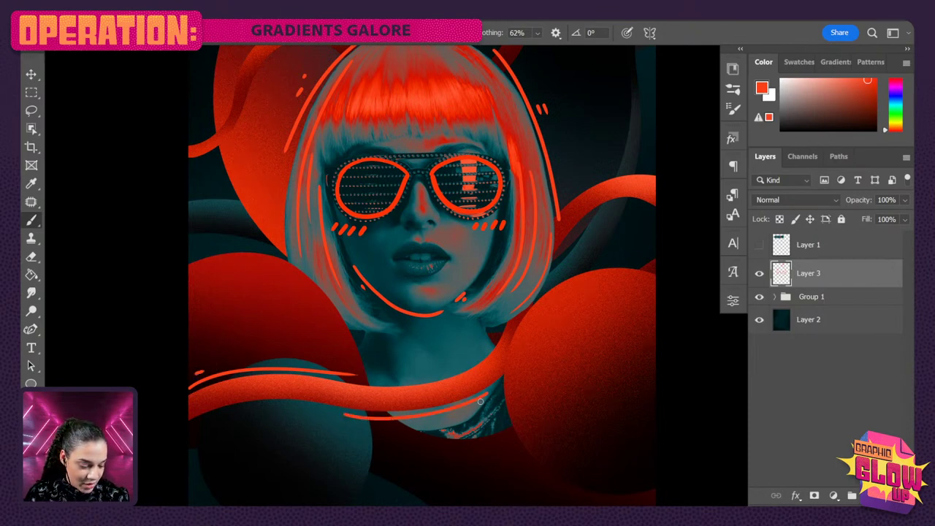
{"action": "left_click_drag", "start_coordinate": [602, 307], "coordinate": [501, 401]}
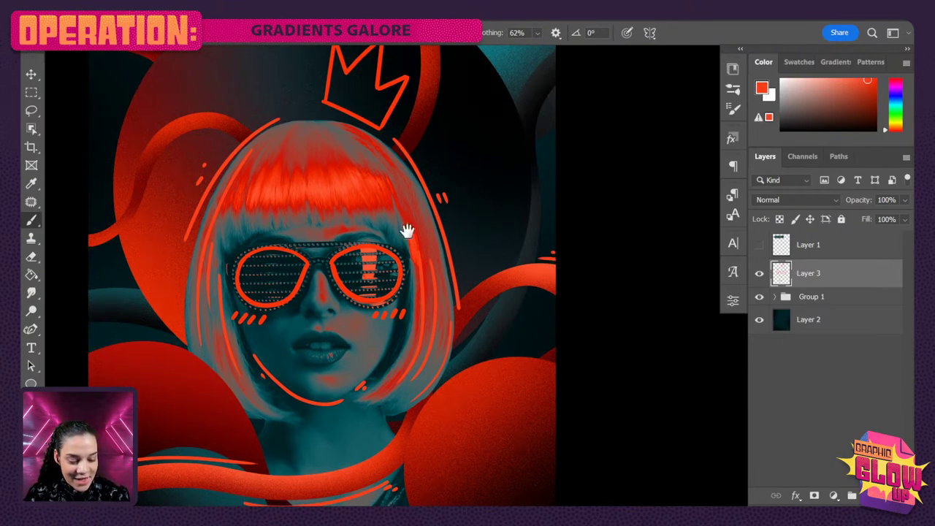
{"action": "left_click_drag", "start_coordinate": [407, 230], "coordinate": [462, 321]}
{"action": "mouse_move", "coordinate": [184, 261]}
{"action": "left_mouse_down"}
{"action": "mouse_move", "coordinate": [194, 223]}
{"action": "mouse_move", "coordinate": [217, 202]}
{"action": "left_mouse_up"}
Paint short red accent strokes along the left band's edge, near the top-left corner and upper right.
{"action": "left_click", "coordinate": [200, 218]}
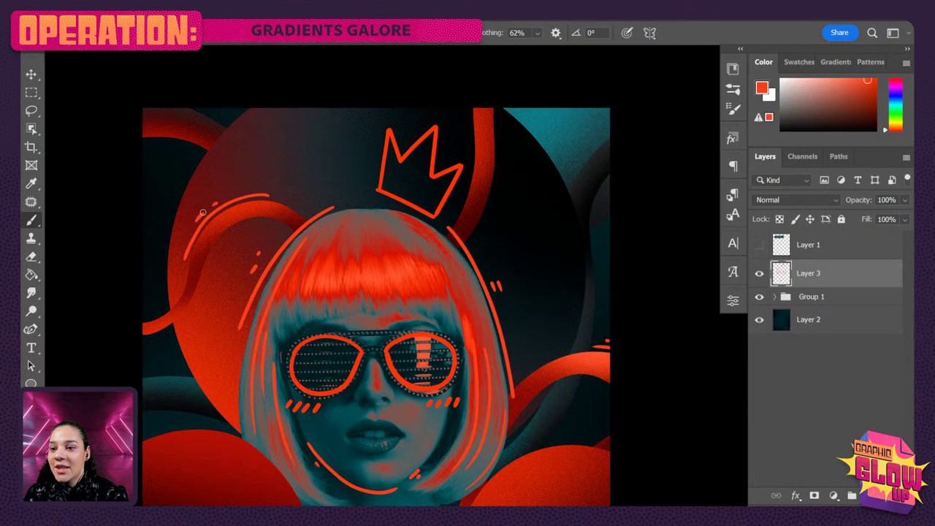
{"action": "mouse_move", "coordinate": [144, 142]}
{"action": "left_mouse_down"}
{"action": "mouse_move", "coordinate": [179, 143]}
{"action": "mouse_move", "coordinate": [150, 144]}
{"action": "left_mouse_up"}
{"action": "left_click", "coordinate": [154, 151]}
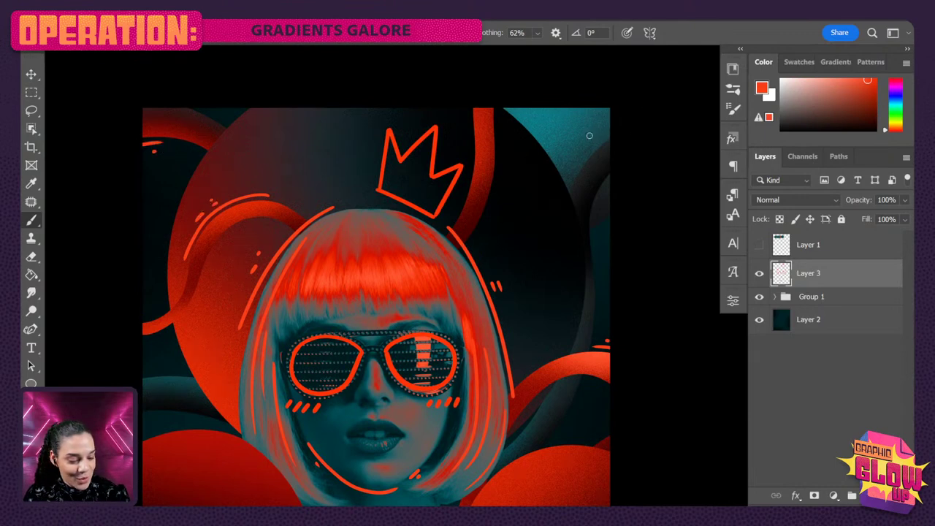
{"action": "left_click_drag", "start_coordinate": [503, 102], "coordinate": [503, 150]}
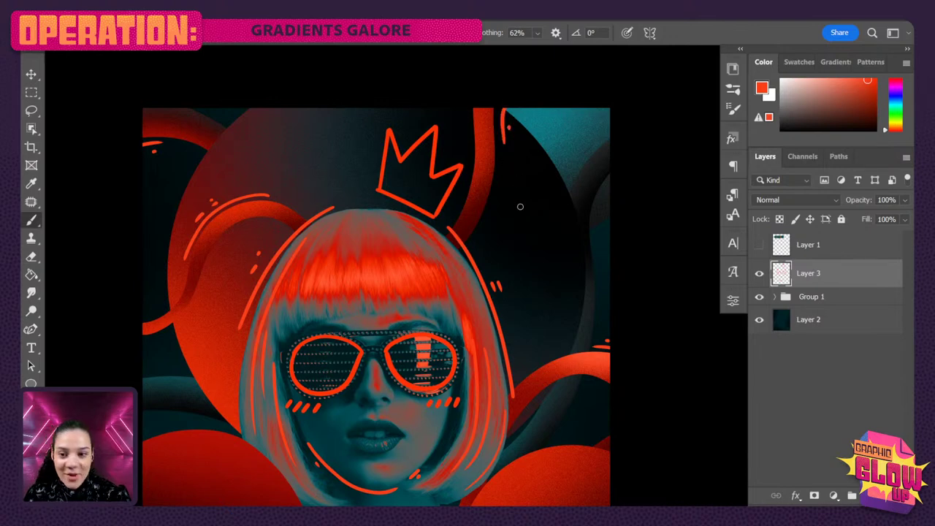
{"action": "scroll", "coordinate": [530, 213], "scroll_direction": "down", "scroll_amount": 3}
{"action": "scroll", "coordinate": [575, 339], "scroll_direction": "down", "scroll_amount": 2}
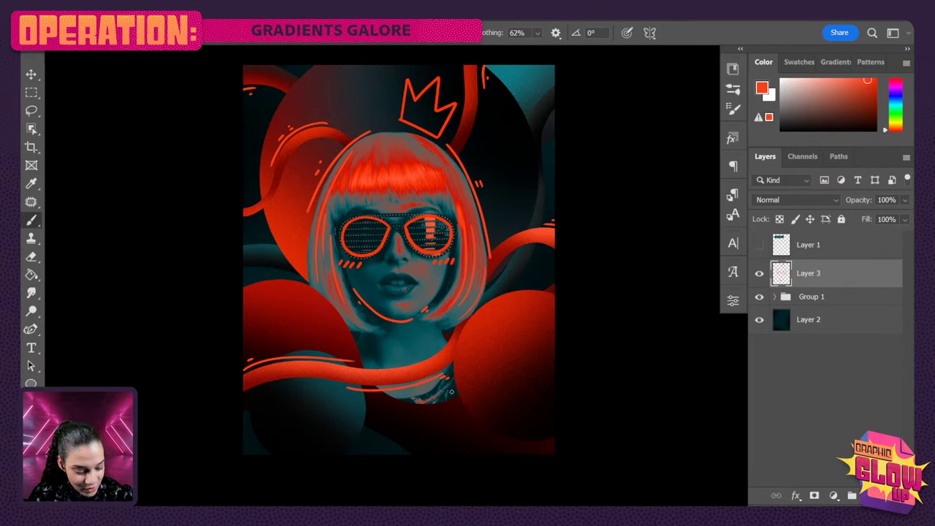
Add curved accent strokes toward the right edge and near the bottom, removing the last upper-right stroke.
{"action": "mouse_move", "coordinate": [451, 392]}
{"action": "left_mouse_down"}
{"action": "mouse_move", "coordinate": [521, 451]}
{"action": "mouse_move", "coordinate": [594, 425]}
{"action": "left_mouse_up"}
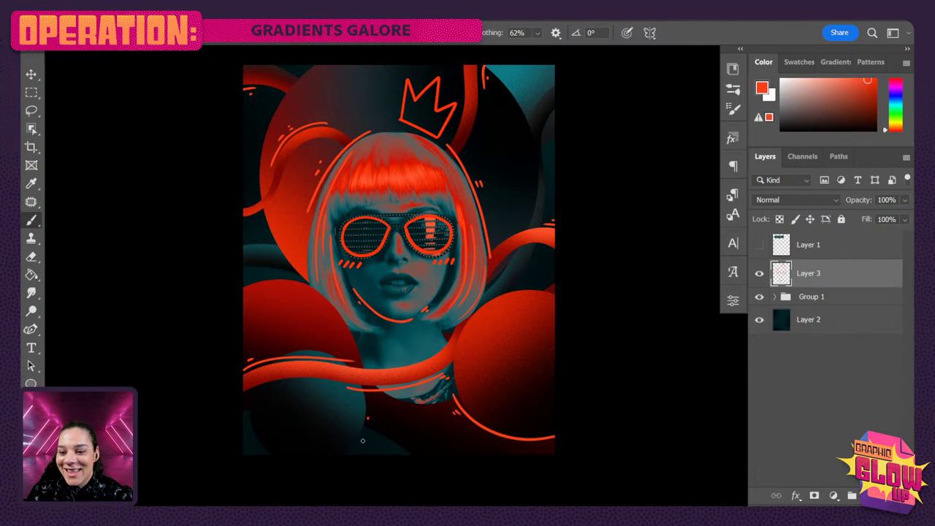
{"action": "left_click_drag", "start_coordinate": [361, 438], "coordinate": [367, 420]}
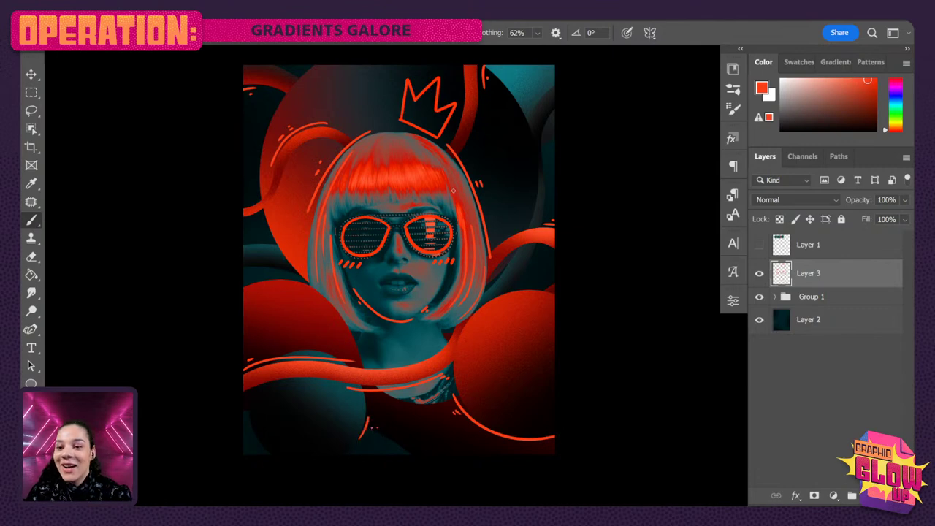
{"action": "mouse_move", "coordinate": [541, 166]}
{"action": "left_mouse_down"}
{"action": "mouse_move", "coordinate": [532, 117]}
{"action": "mouse_move", "coordinate": [539, 154]}
{"action": "left_mouse_up"}
{"action": "key", "text": "ctrl+z"}
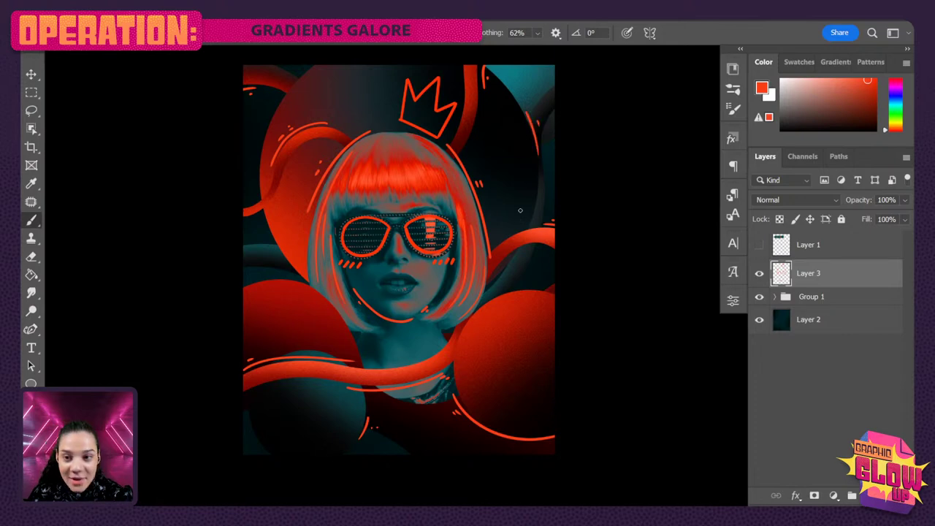
{"action": "key", "text": "ctrl+minus"}
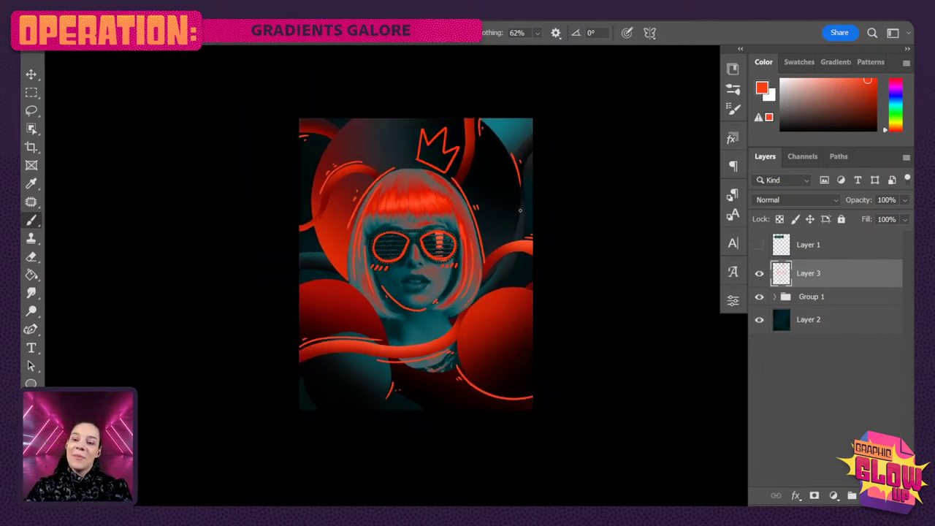
Leave full-screen mode and bring up the Achievements-Goals.psd document.
{"action": "key", "text": "ctrl+plus"}
{"action": "key", "text": "ctrl+plus"}
{"action": "scroll", "coordinate": [504, 209], "scroll_direction": "up", "scroll_amount": 3}
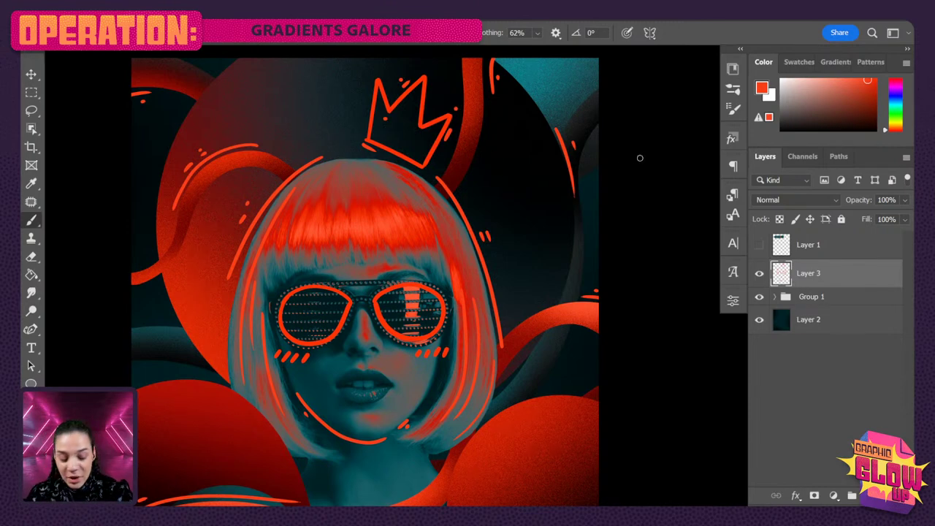
{"action": "key", "text": "f"}
{"action": "key", "text": "f"}
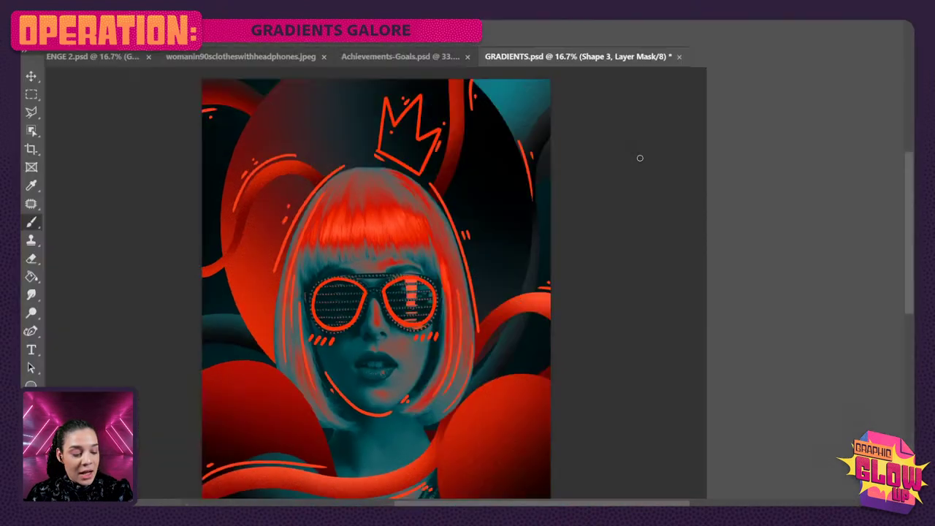
{"action": "key", "text": "ctrl+s"}
{"action": "left_click", "coordinate": [420, 63]}
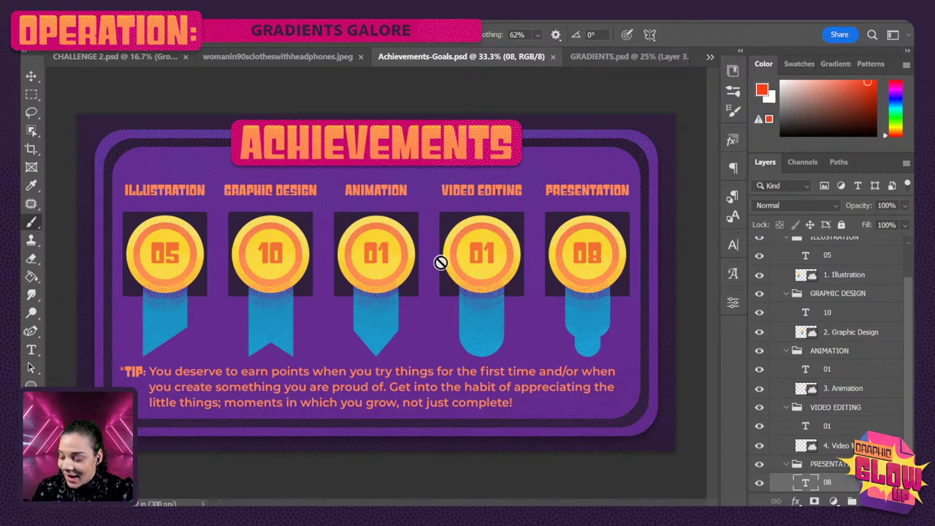
Change the Illustration counter from 05 to 06 and the Graphic Design counter from 10 to 11.
{"action": "key", "text": "t"}
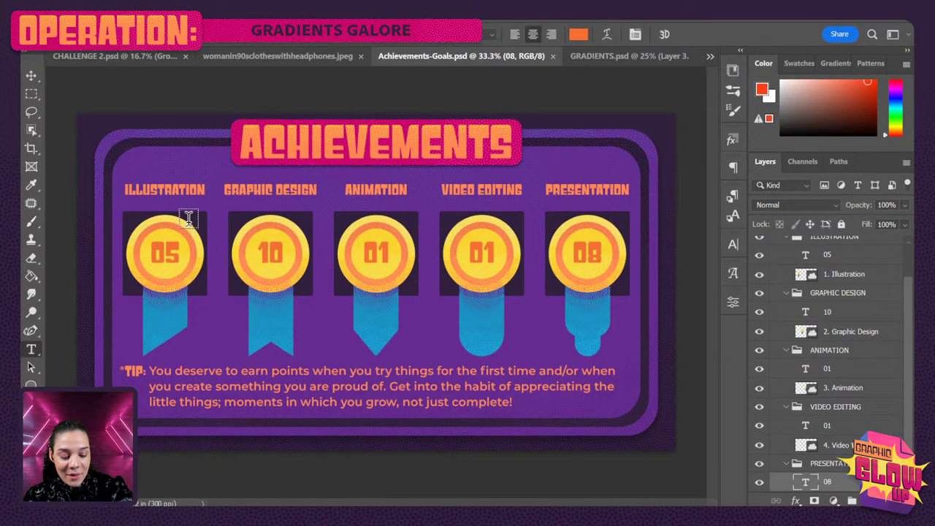
{"action": "left_click", "coordinate": [175, 253]}
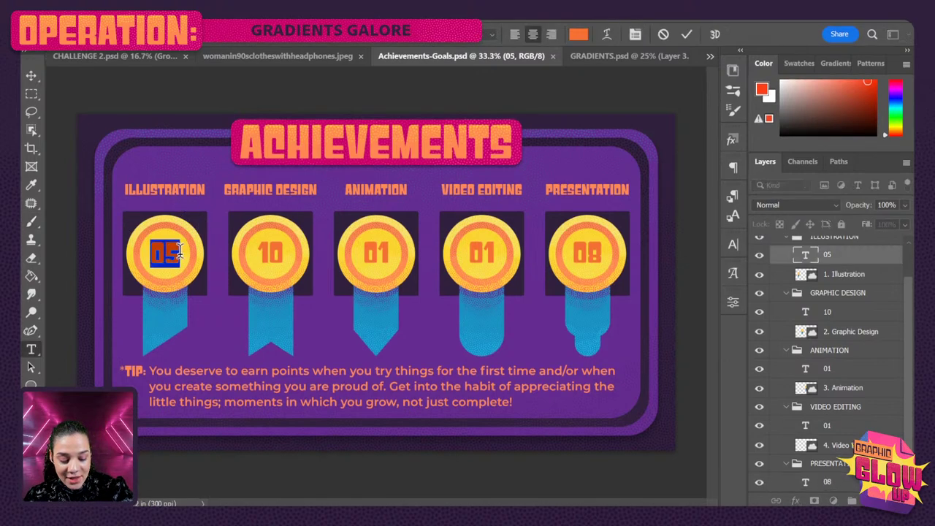
{"action": "left_click_drag", "start_coordinate": [175, 253], "coordinate": [168, 253]}
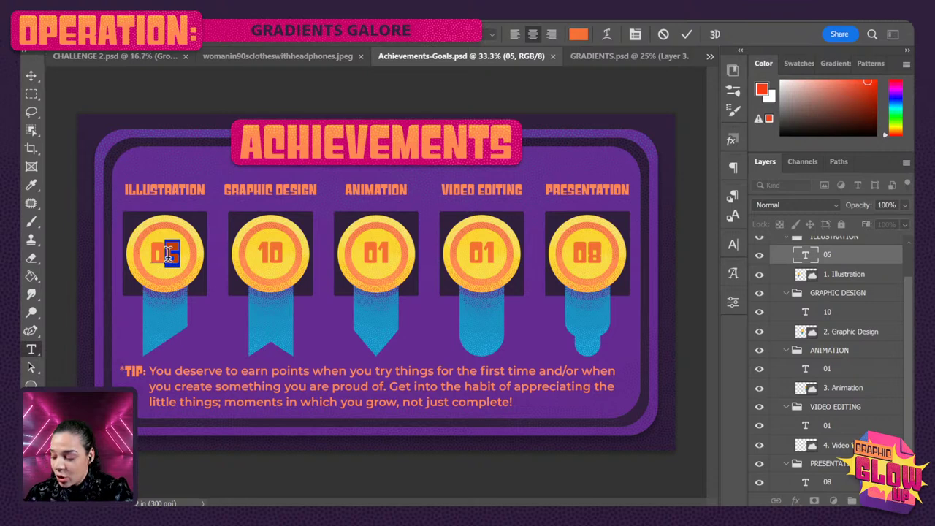
{"action": "type", "text": "6"}
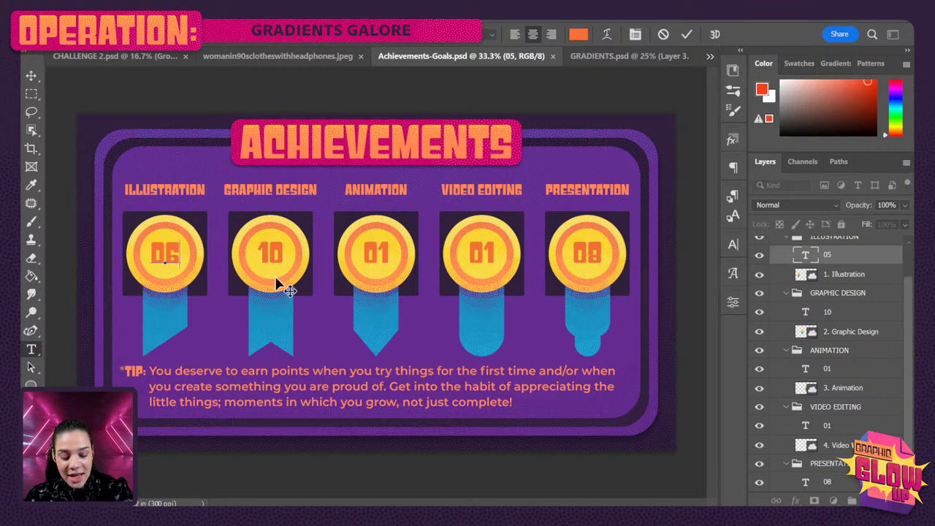
{"action": "key", "text": "Escape"}
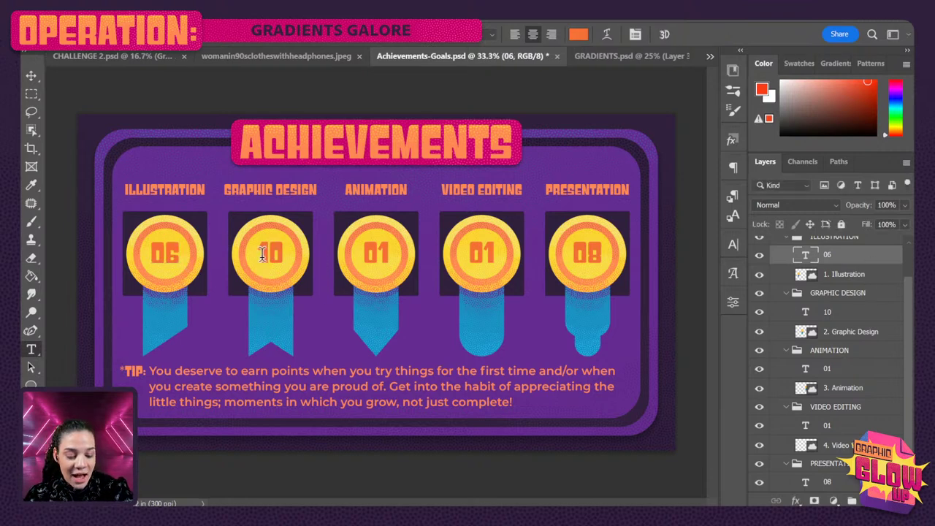
{"action": "left_click_drag", "start_coordinate": [259, 253], "coordinate": [292, 260]}
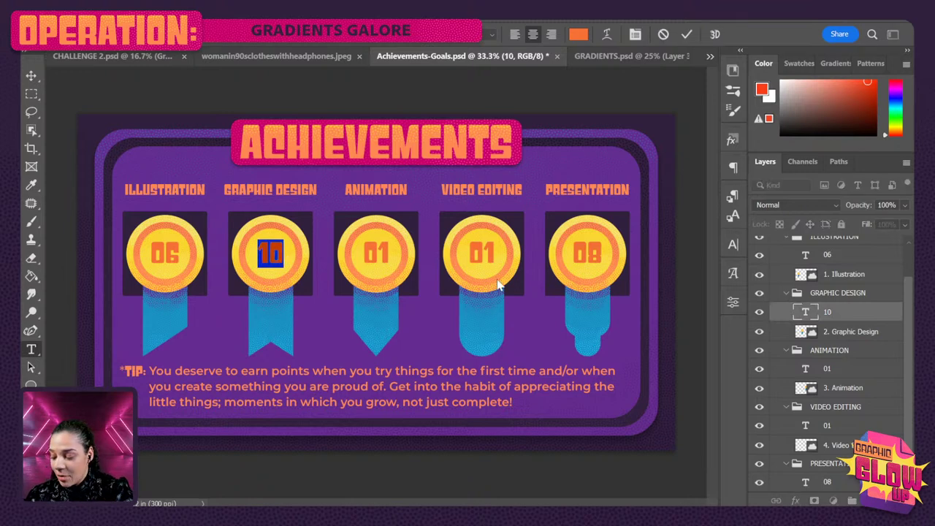
{"action": "type", "text": "11"}
{"action": "key", "text": "Escape"}
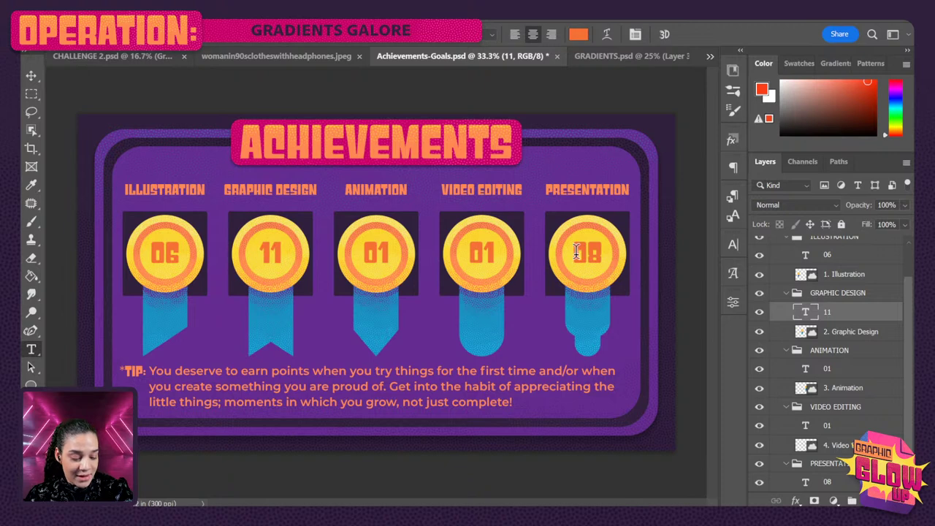
Change the Presentation counter from 08 to 09, save, and return to the full GRADIENTS.psd poster.
{"action": "left_click_drag", "start_coordinate": [576, 252], "coordinate": [604, 251]}
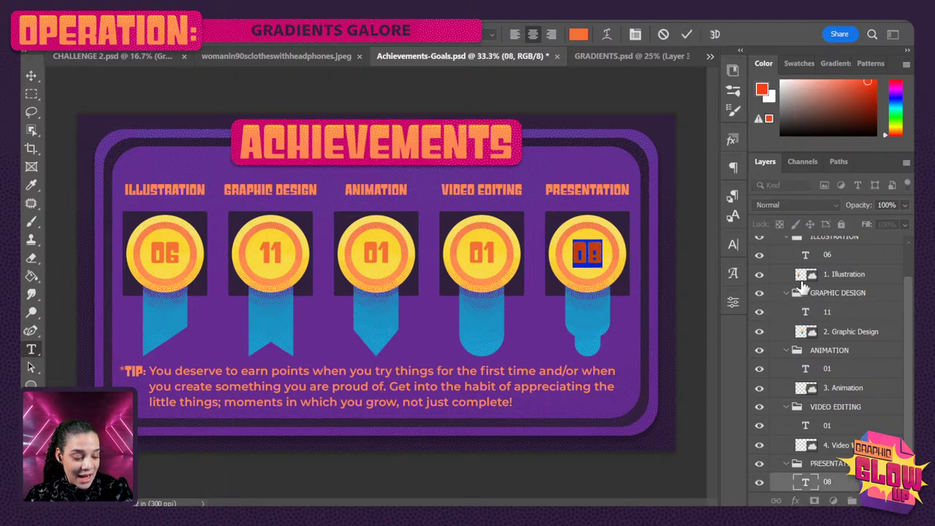
{"action": "type", "text": "09"}
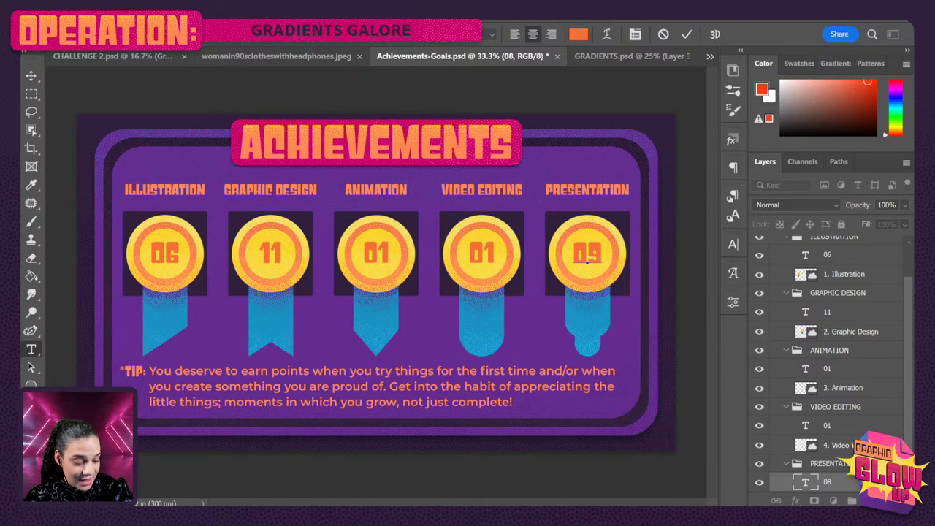
{"action": "key", "text": "ctrl+Return"}
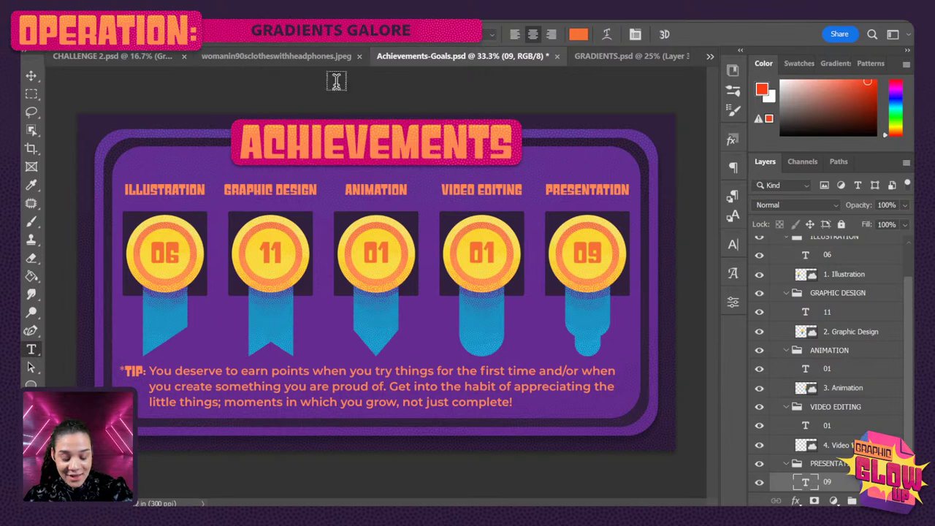
{"action": "key", "text": "ctrl+s"}
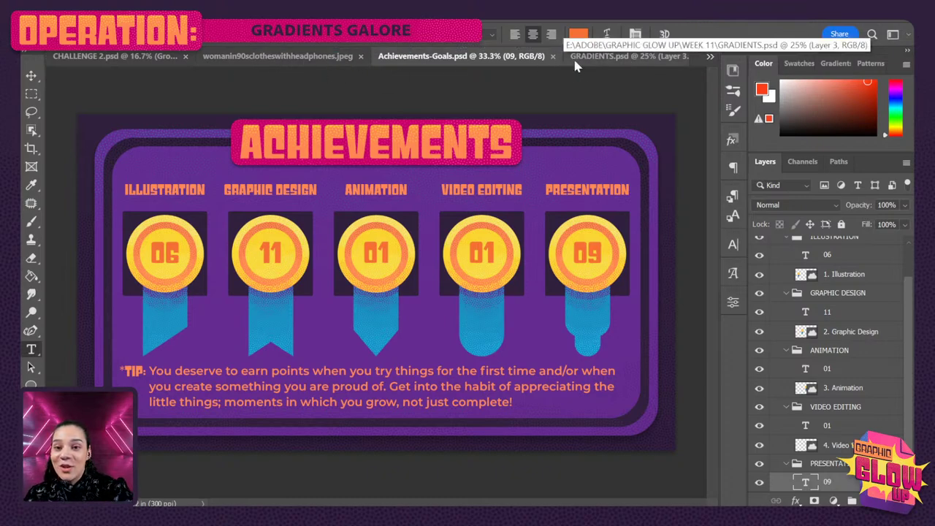
{"action": "left_click", "coordinate": [599, 57]}
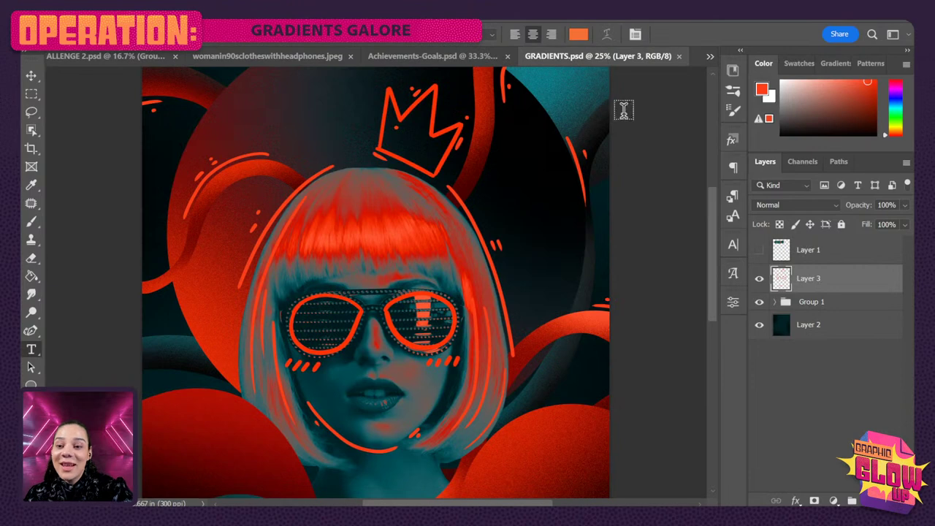
{"action": "key", "text": "ctrl+minus"}
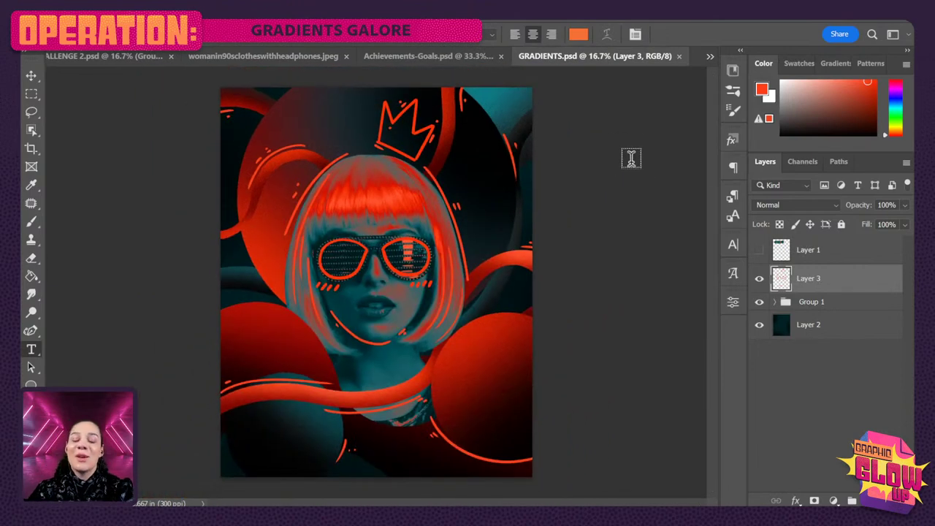